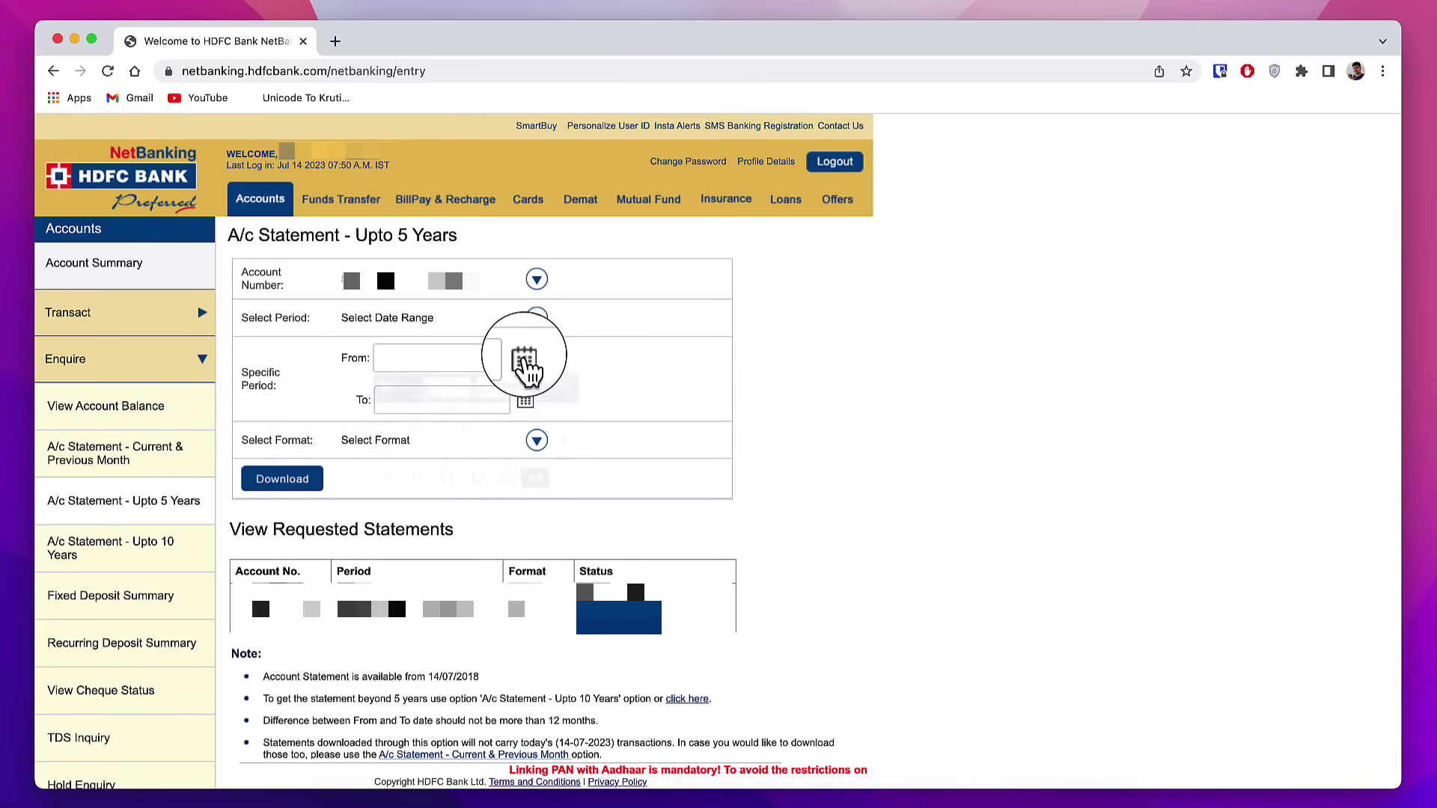
Step: Set the statement period from 01/04/2022 to 31/03/2023
{"action": "left_click", "coordinate": [524, 358]}
{"action": "left_click", "coordinate": [521, 392]}
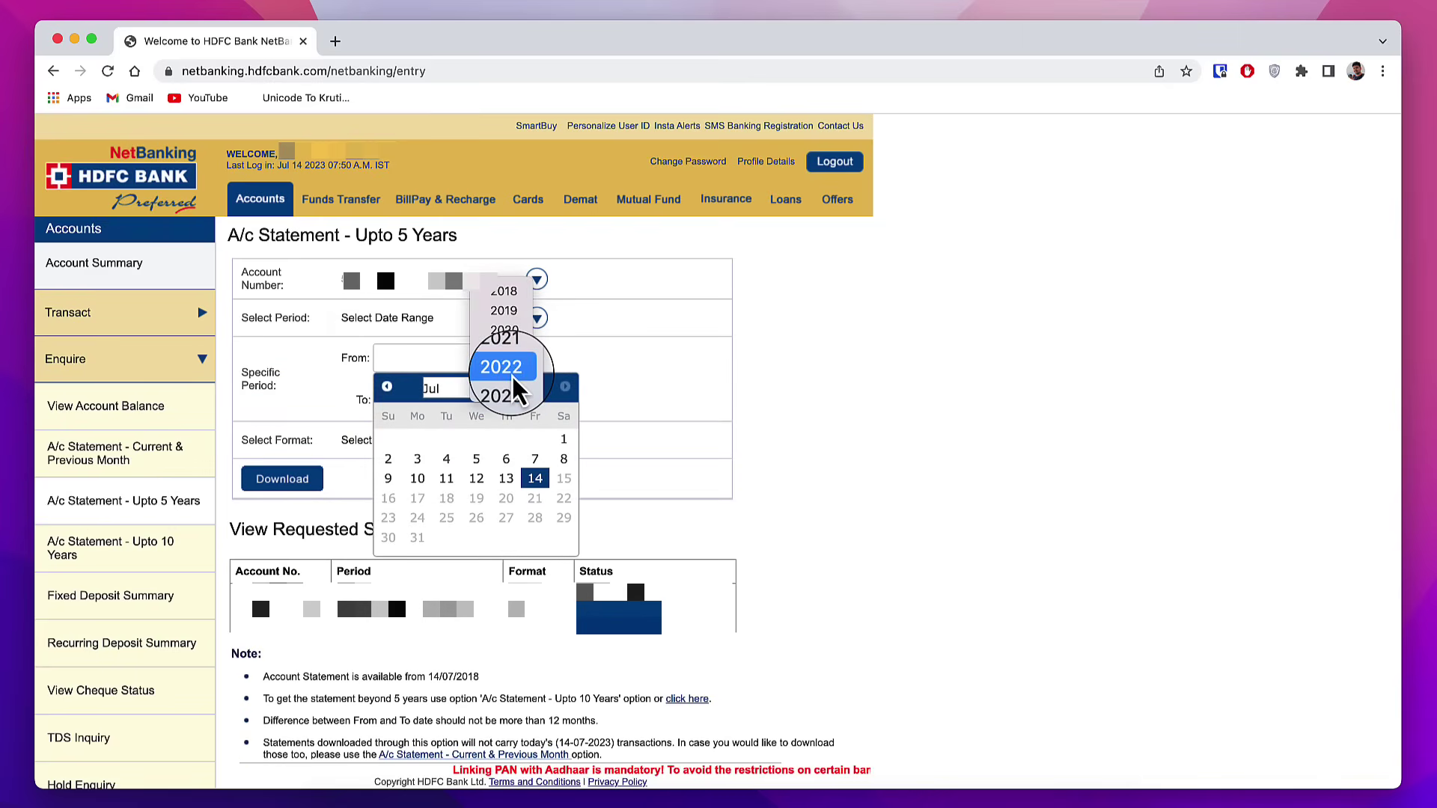
{"action": "left_click", "coordinate": [515, 378]}
{"action": "left_click", "coordinate": [457, 389]}
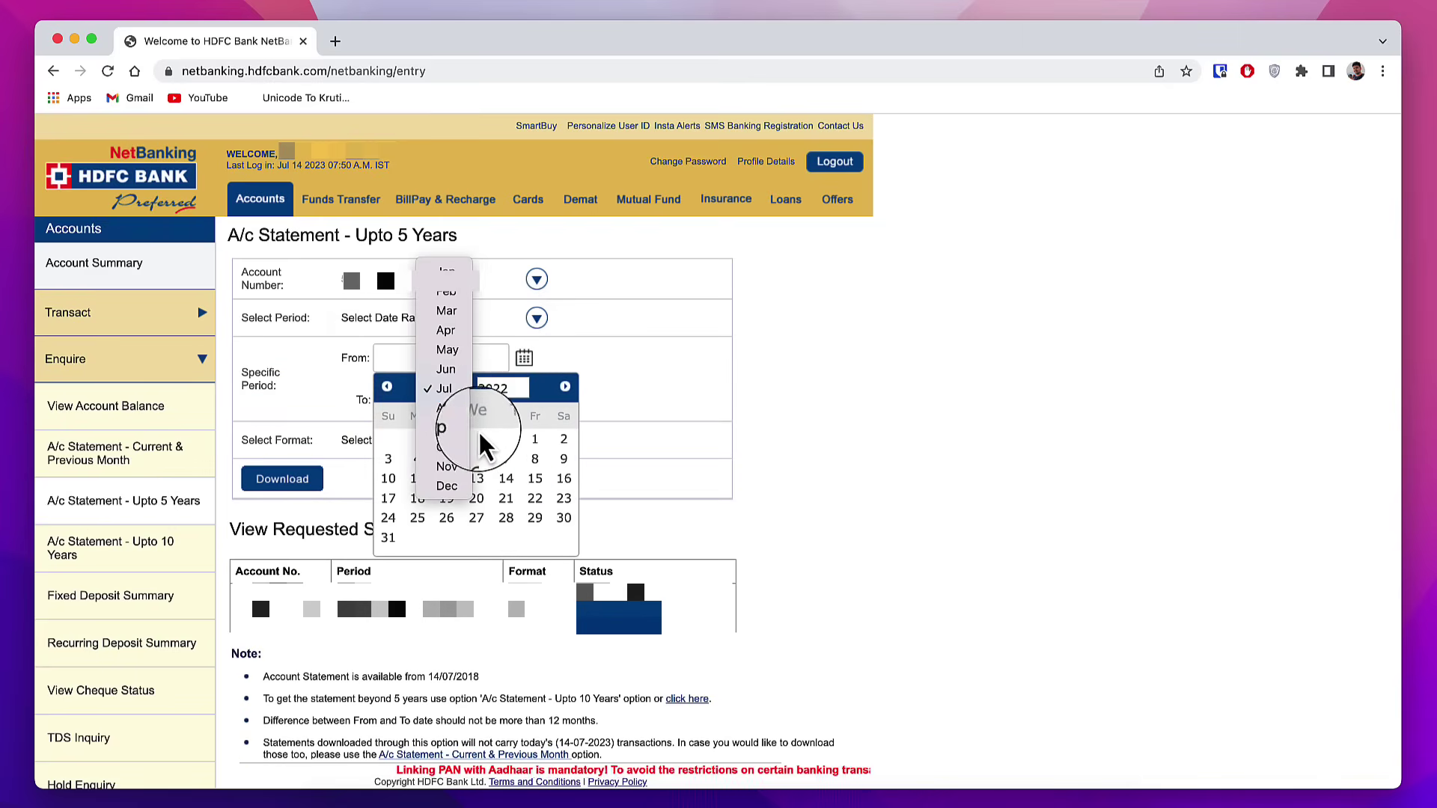
{"action": "left_click", "coordinate": [446, 330]}
{"action": "left_click", "coordinate": [535, 438]}
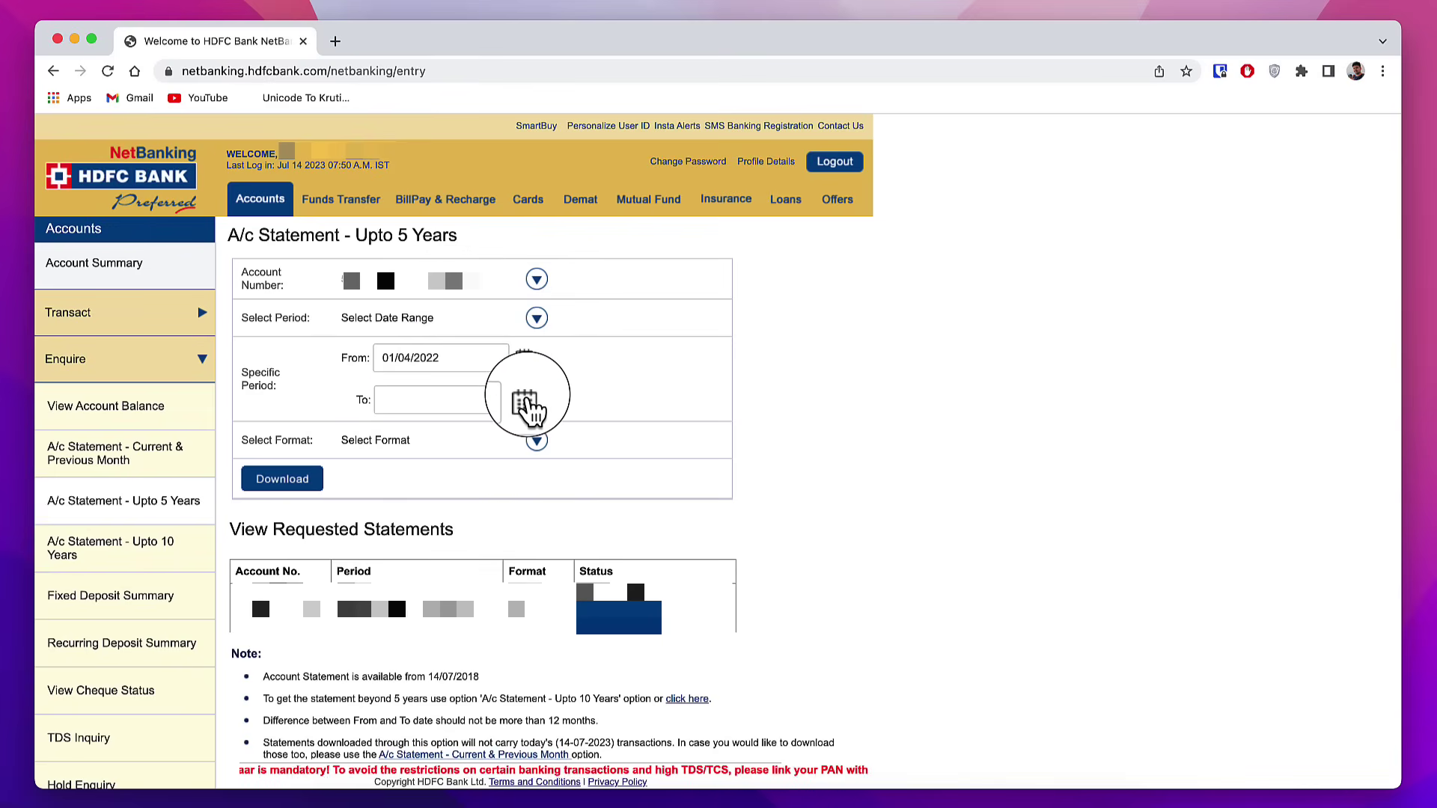
{"action": "left_click", "coordinate": [525, 402]}
{"action": "left_click", "coordinate": [450, 430]}
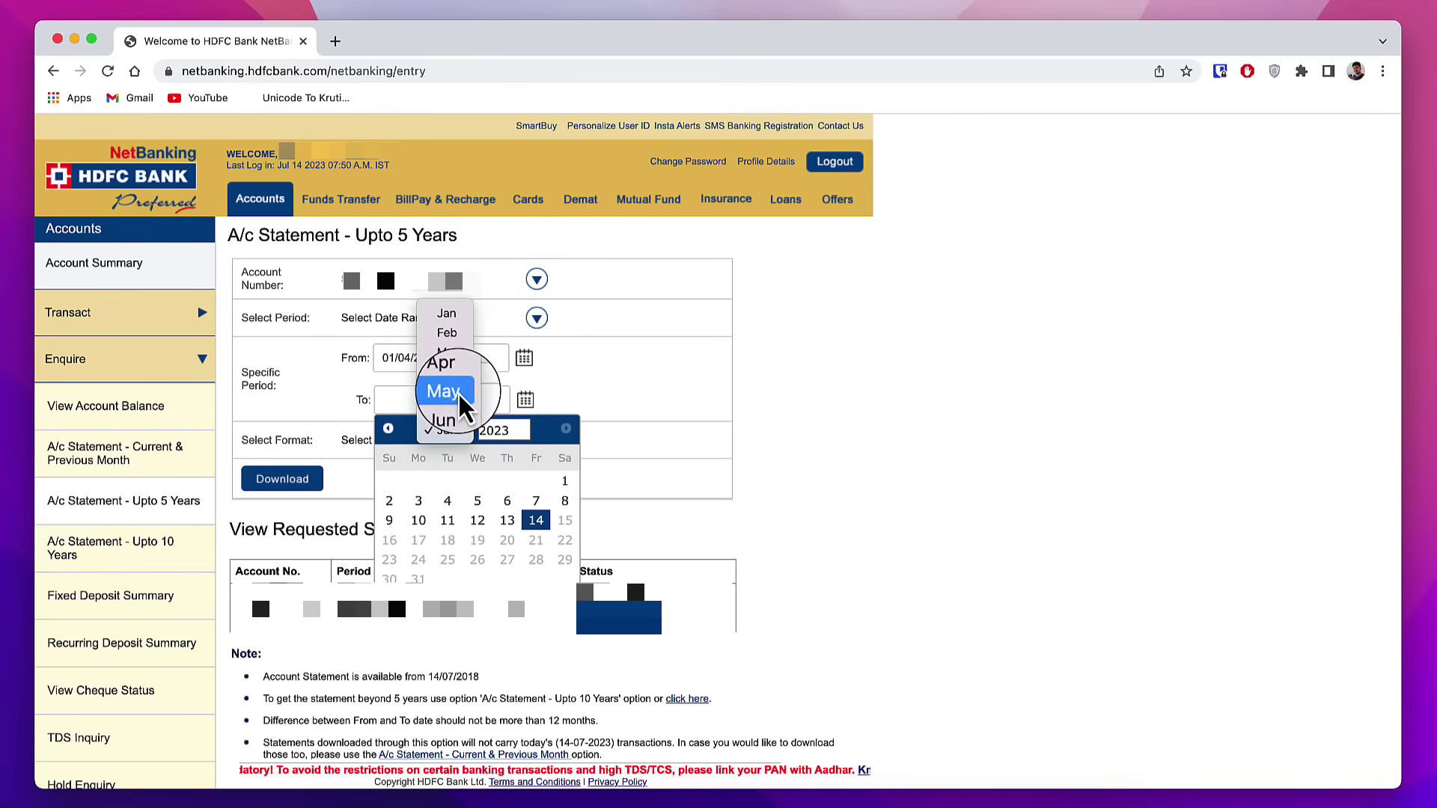
{"action": "left_click", "coordinate": [456, 355]}
{"action": "left_click", "coordinate": [427, 404]}
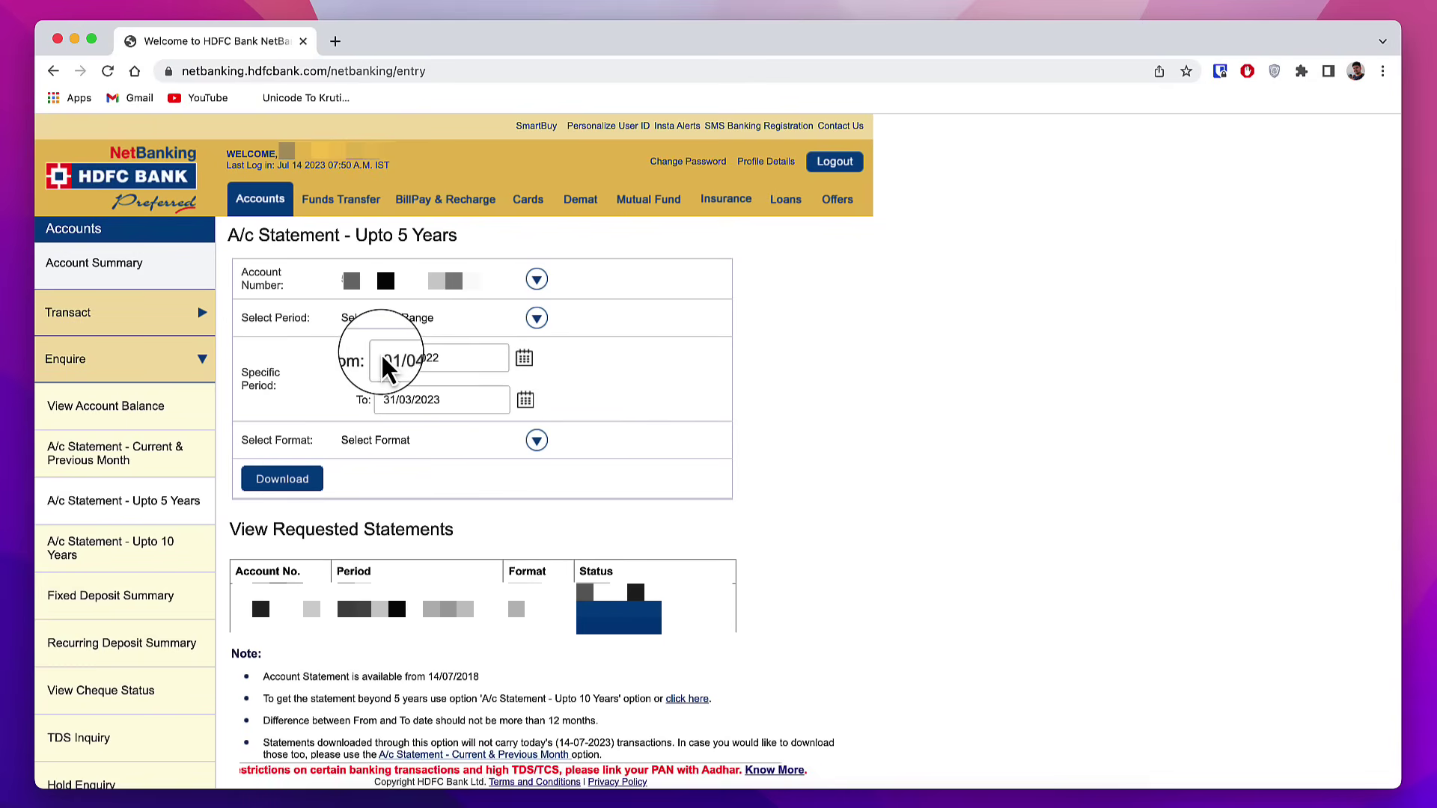
Step: Download the account statement in PDF format
{"action": "left_click", "coordinate": [398, 444]}
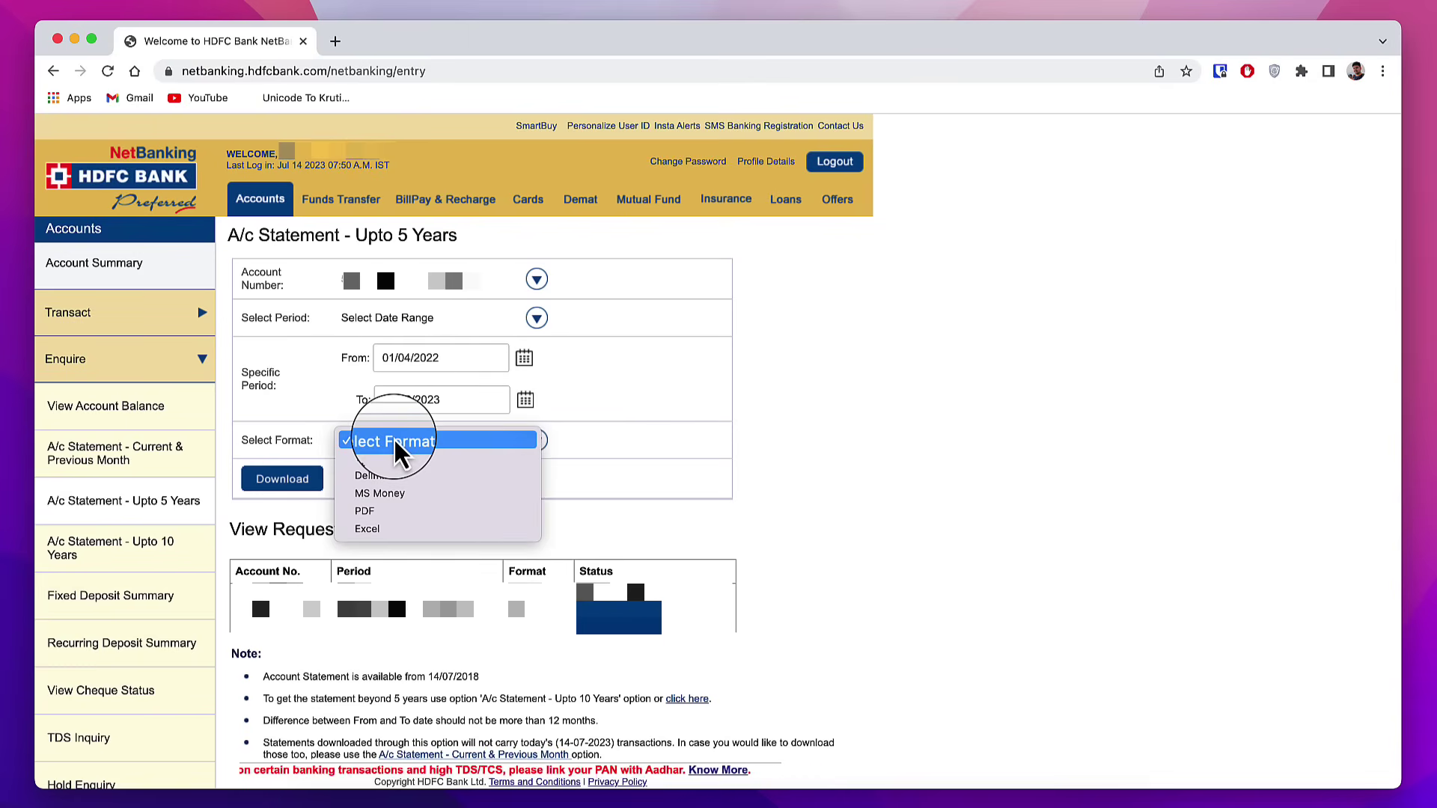
{"action": "left_click", "coordinate": [376, 512]}
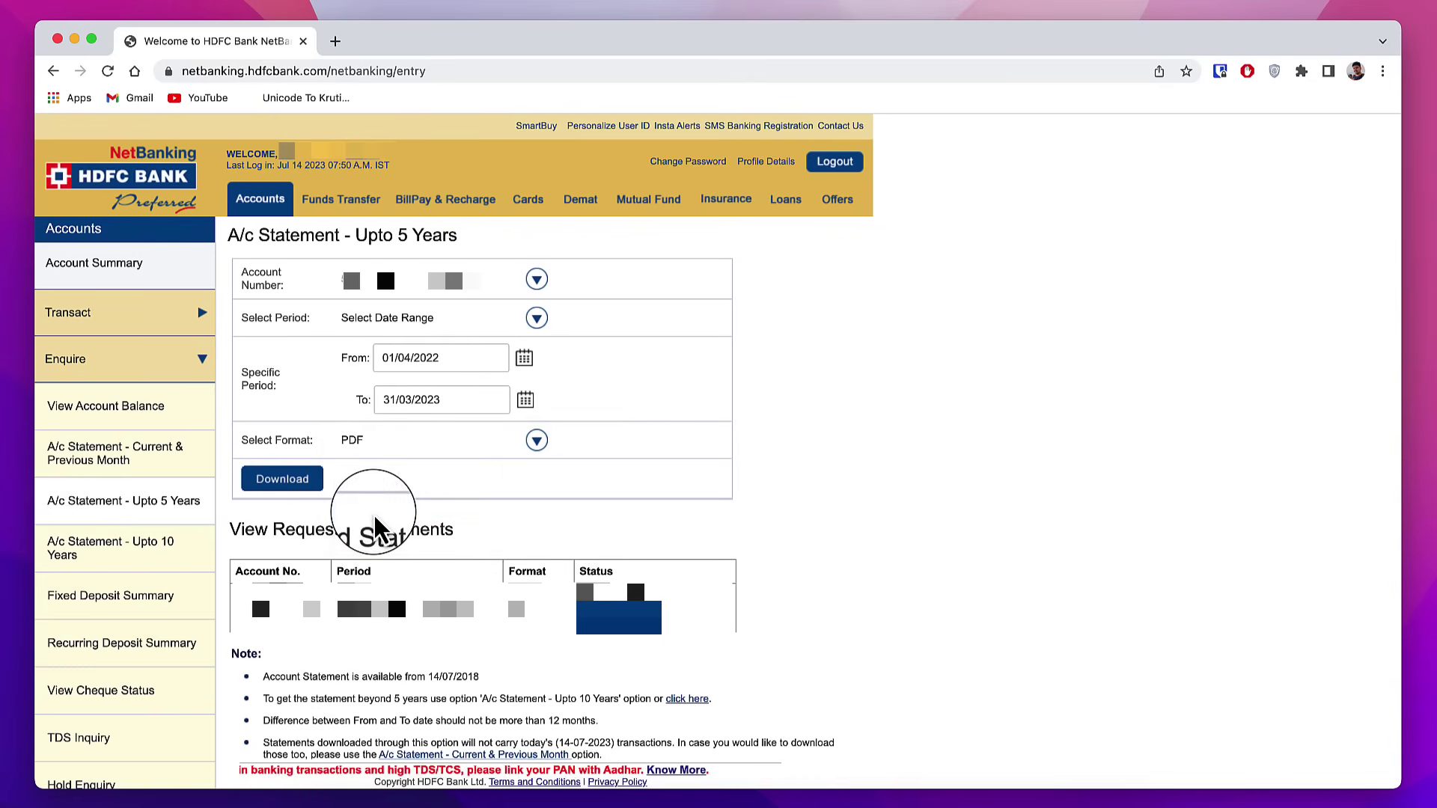
{"action": "left_click", "coordinate": [318, 494]}
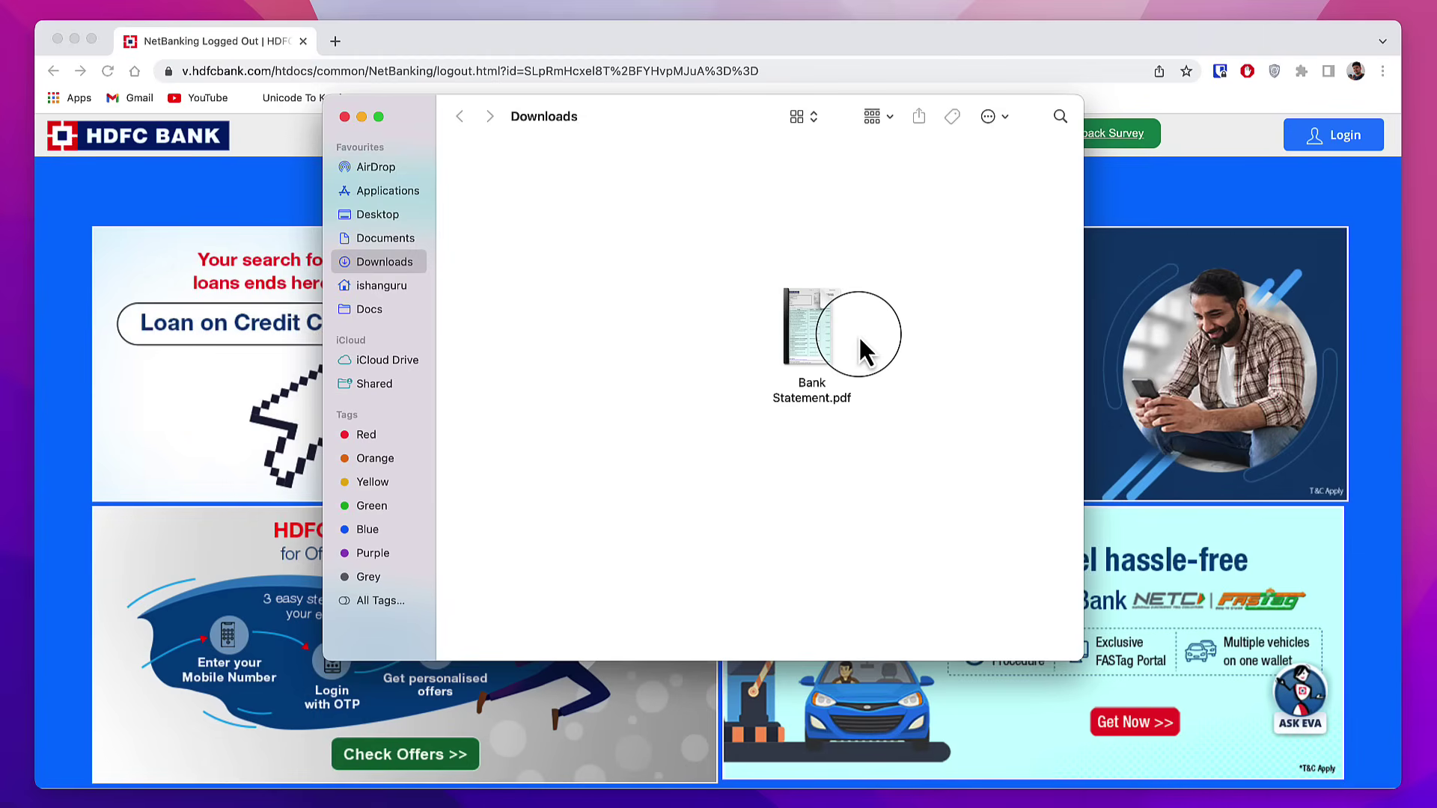
Step: Open Bank Statement.pdf from Finder's Downloads folder in Chrome
{"action": "double_click", "coordinate": [831, 337]}
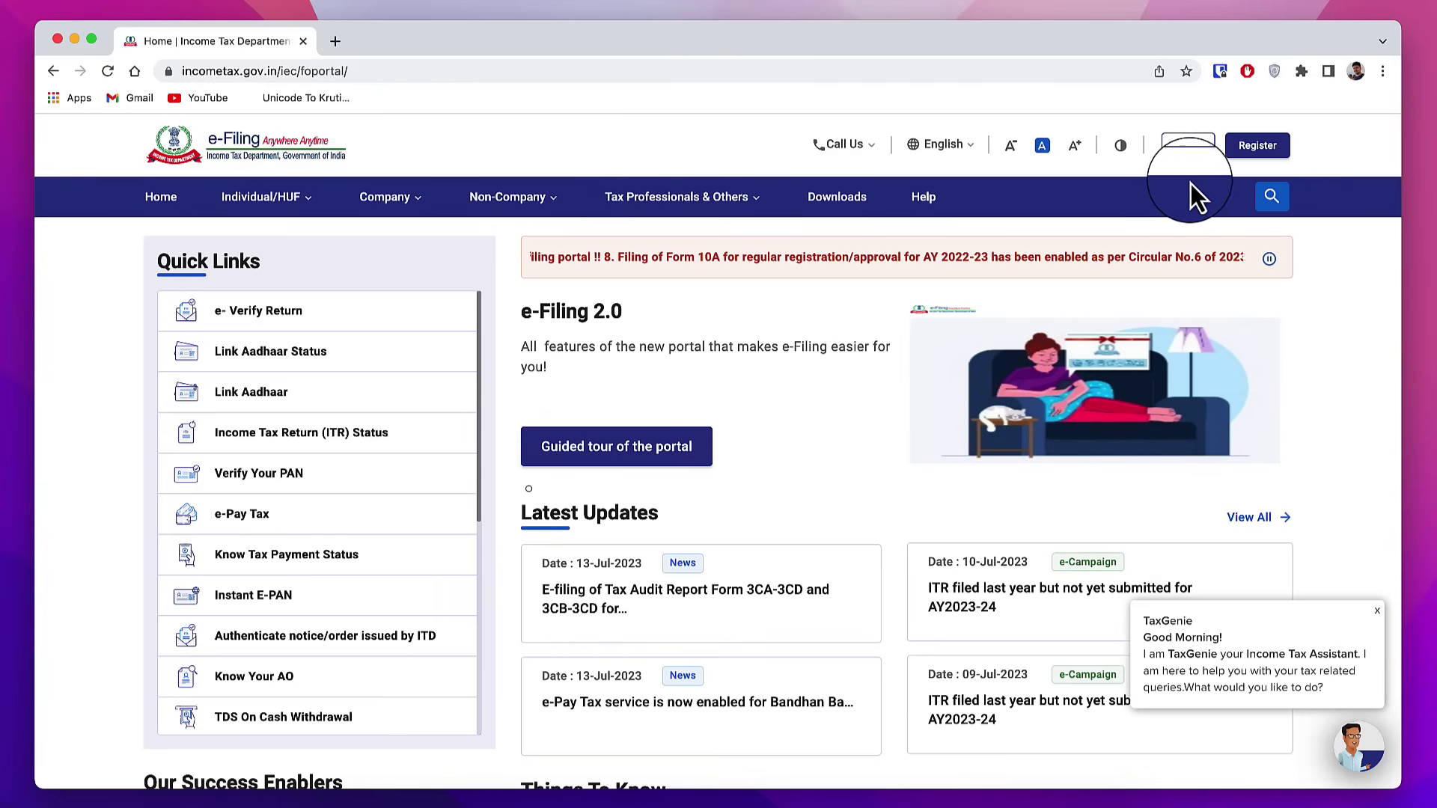
Step: Log in to the e-Filing portal with the user ID and password
{"action": "left_click", "coordinate": [1271, 161]}
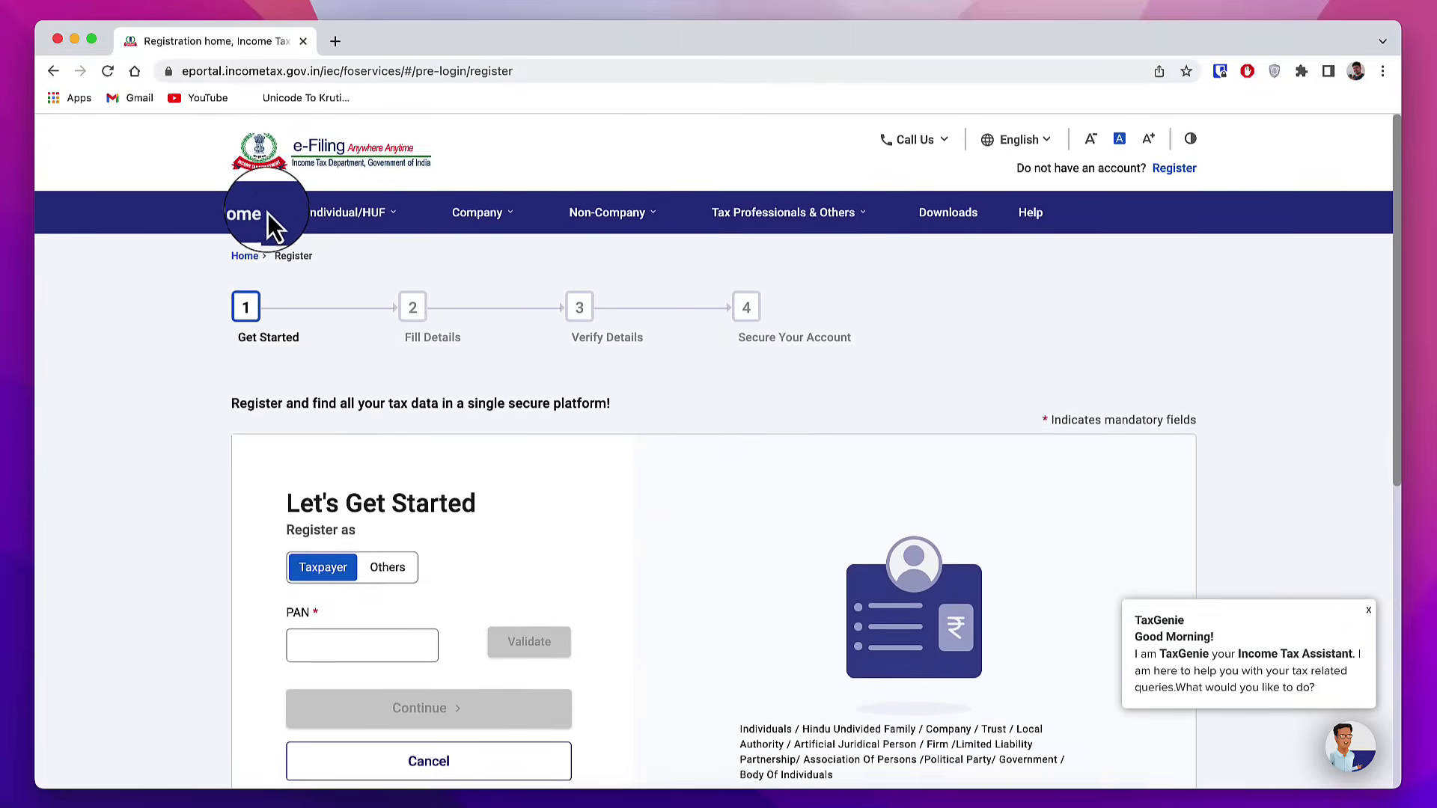
{"action": "left_click", "coordinate": [247, 212]}
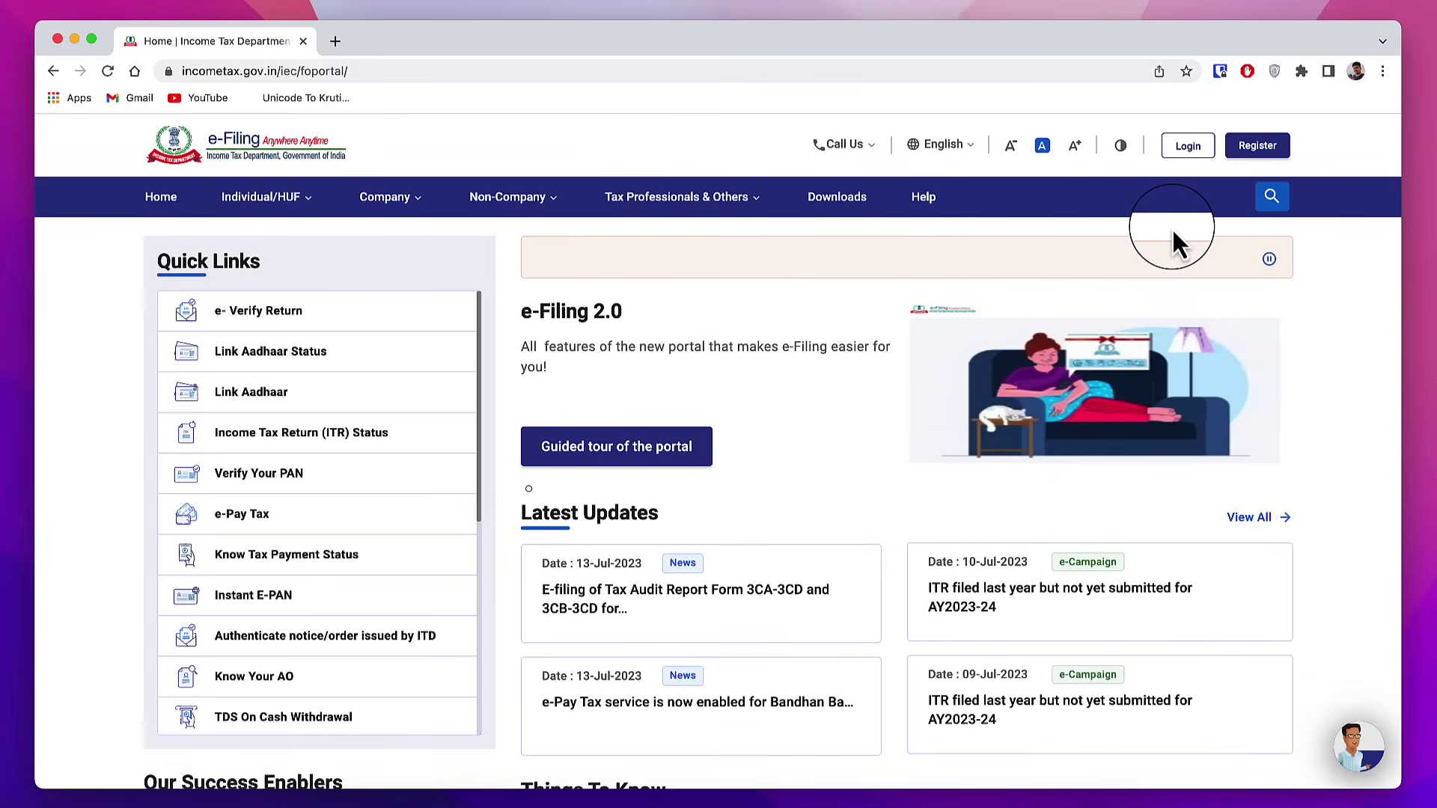
{"action": "left_click", "coordinate": [1189, 149]}
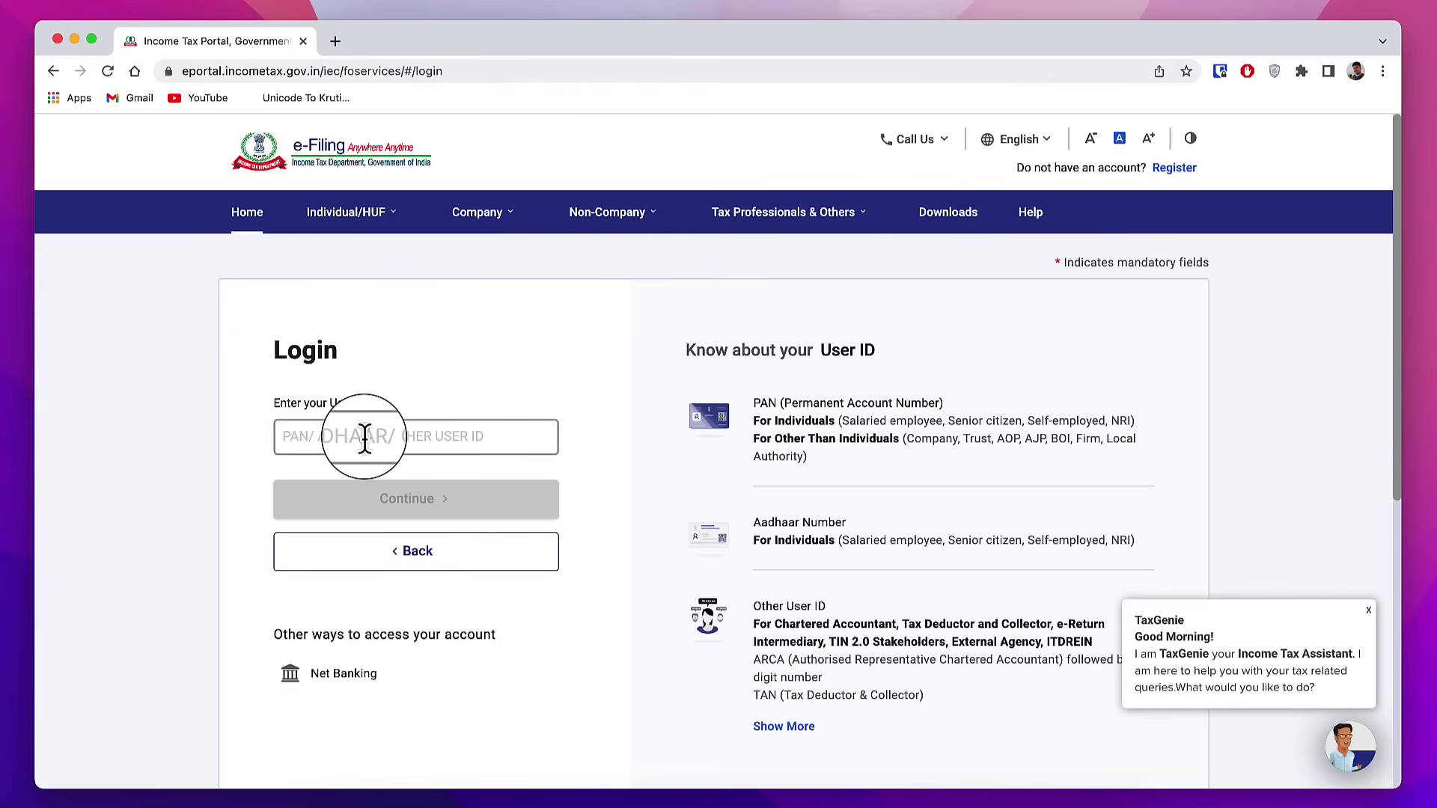
{"action": "left_click", "coordinate": [438, 500]}
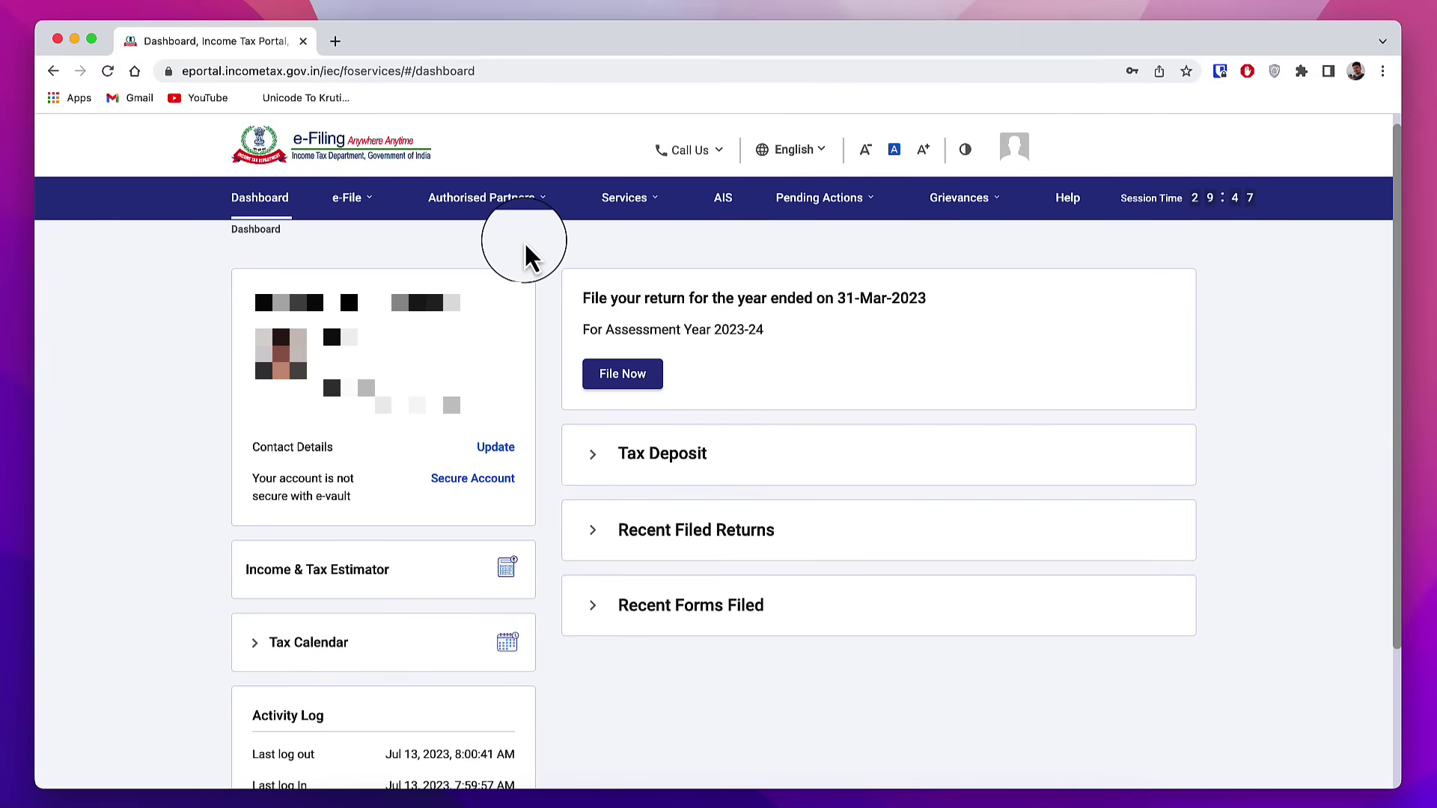
Step: Request View Form 26AS under Income Tax Returns and confirm the TDS-CPC redirect
{"action": "left_click", "coordinate": [357, 214]}
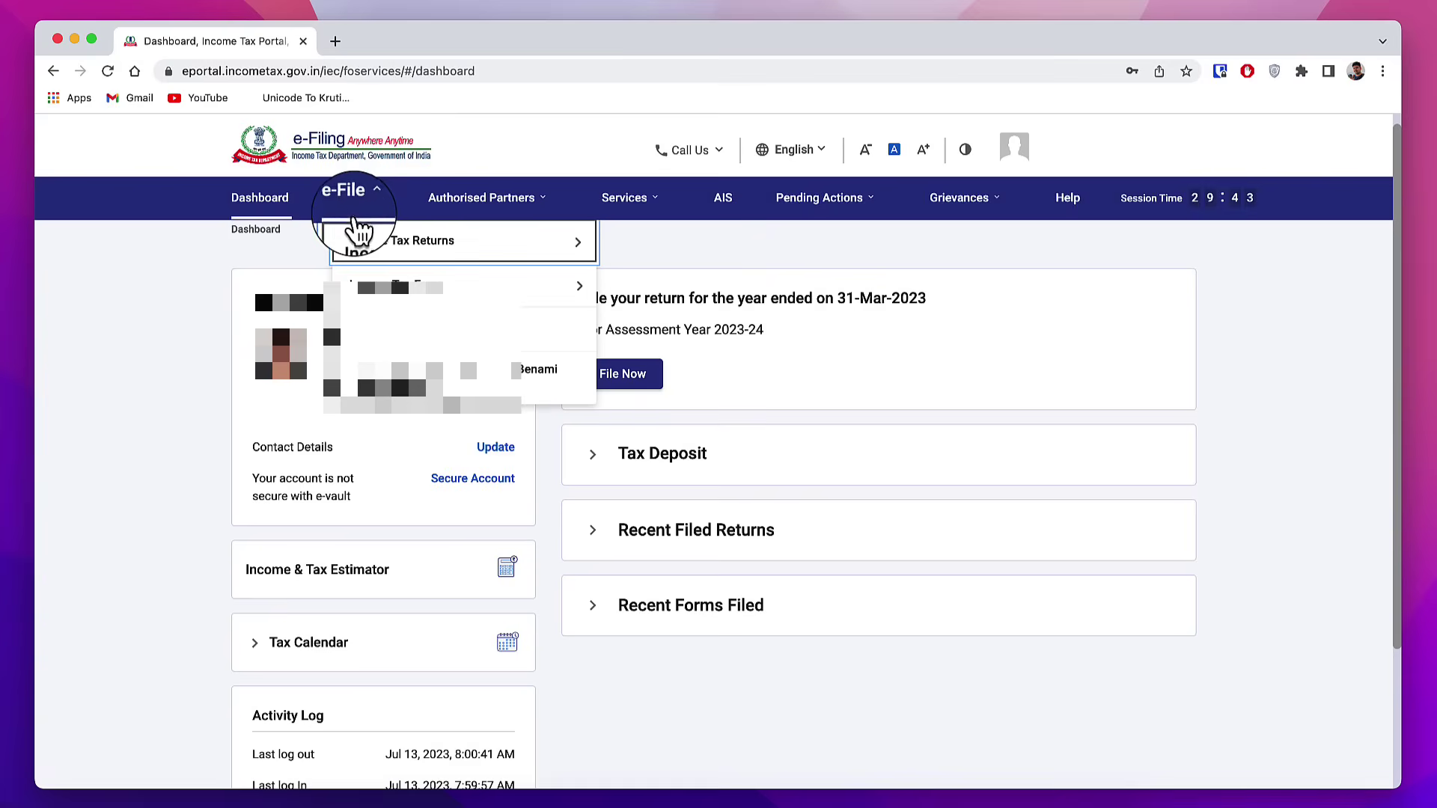
{"action": "left_click", "coordinate": [399, 247]}
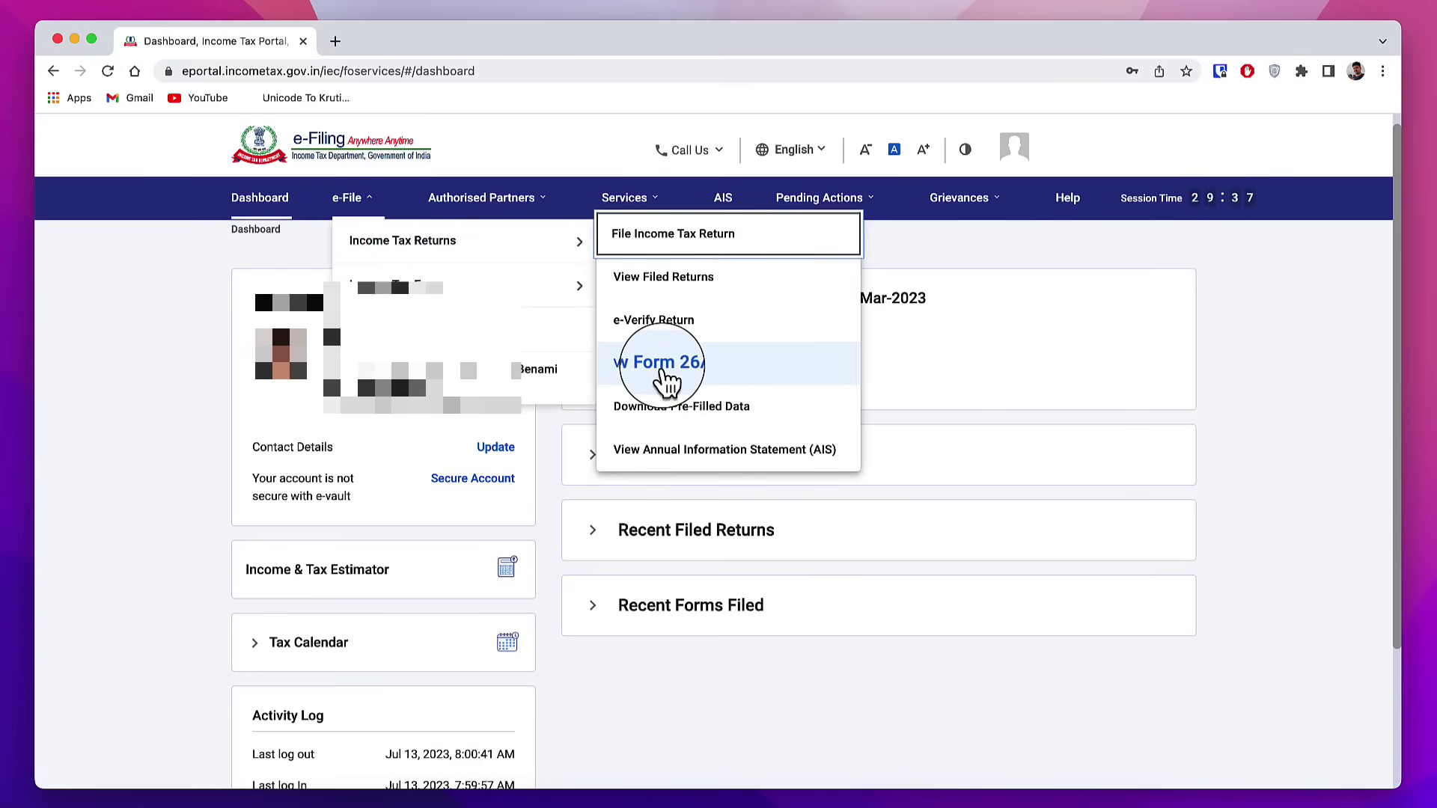
{"action": "left_click", "coordinate": [652, 384]}
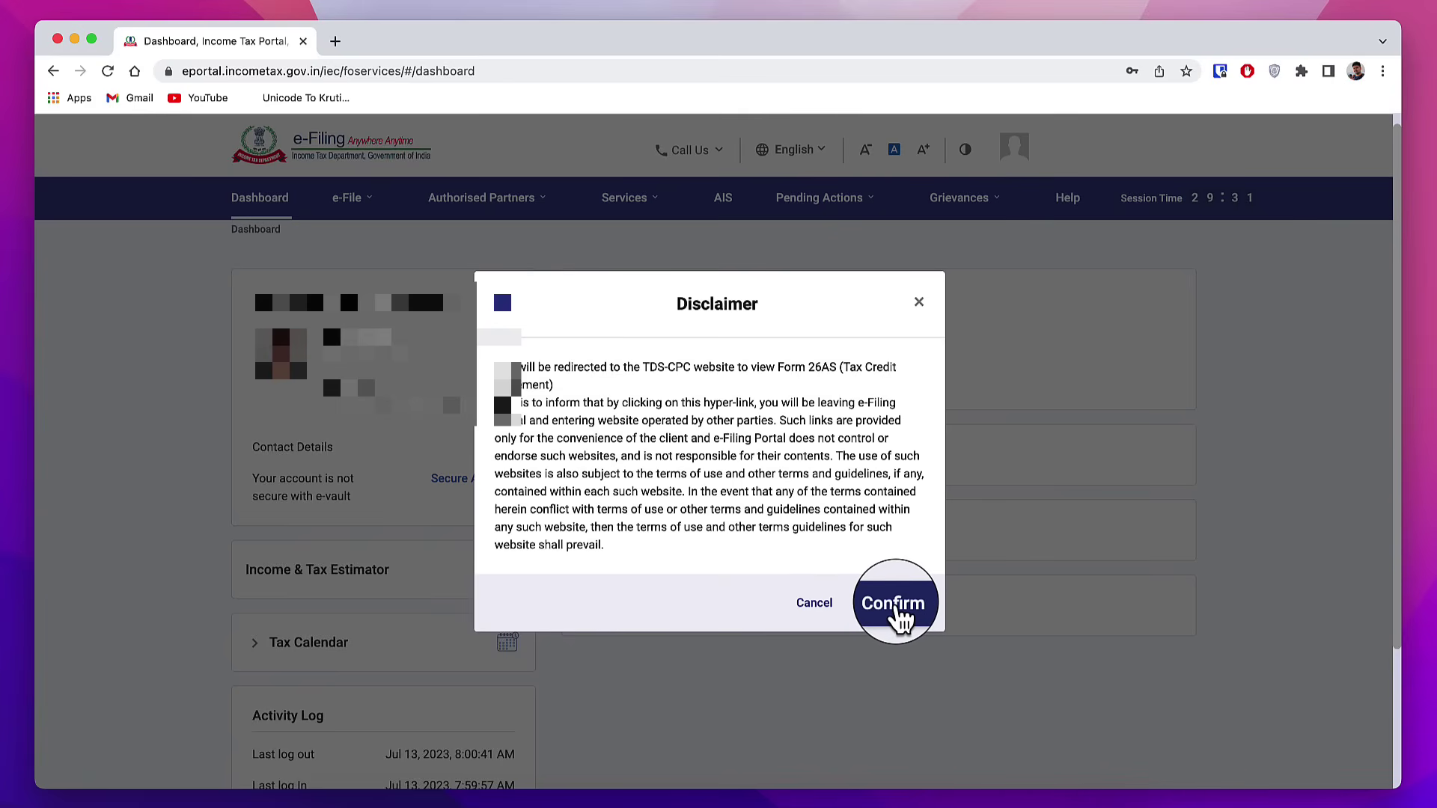
{"action": "left_click", "coordinate": [895, 603]}
Step: Accept the TRACES usage terms and open the View Form 26AS page
{"action": "left_click", "coordinate": [436, 459]}
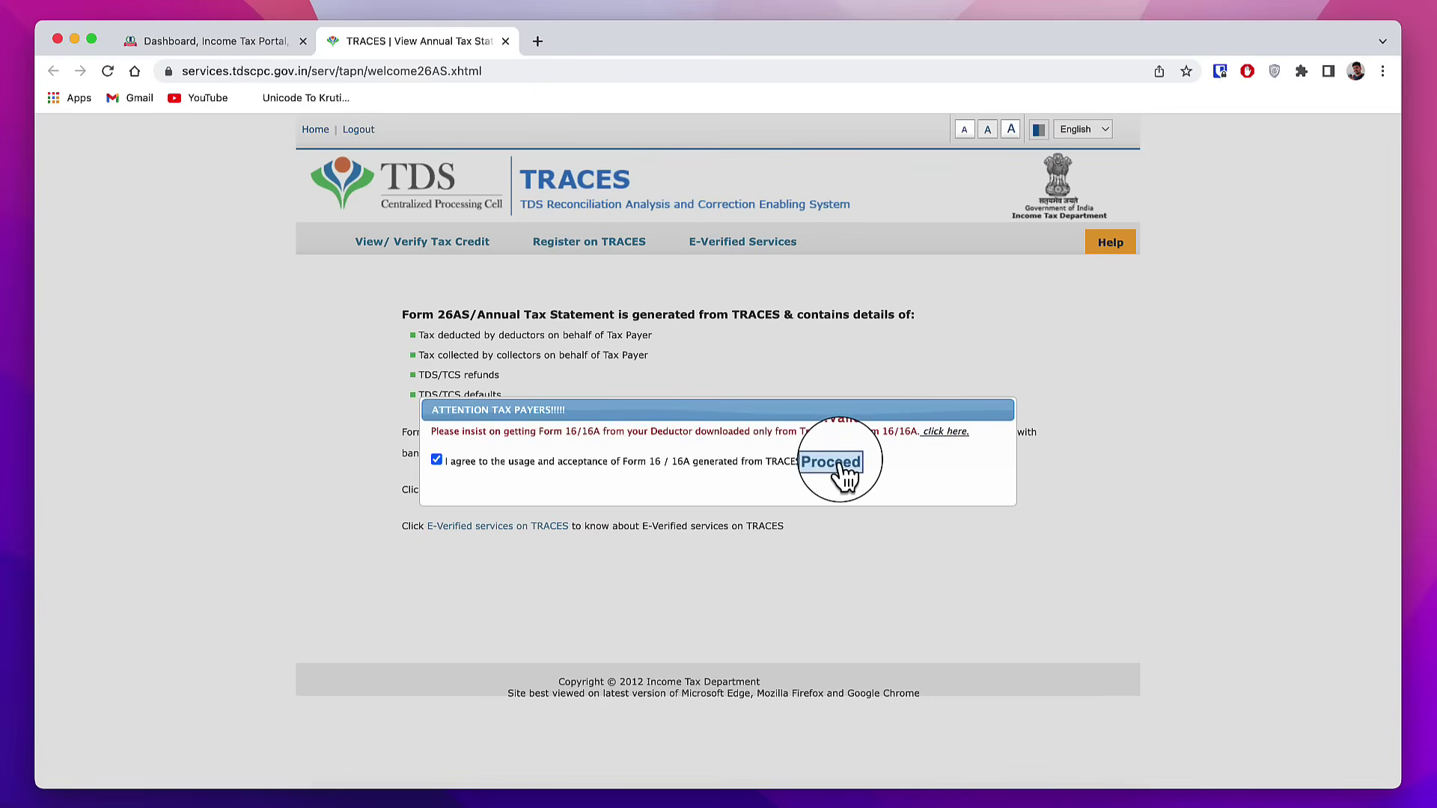
{"action": "left_click", "coordinate": [840, 464]}
{"action": "mouse_move", "coordinate": [415, 241]}
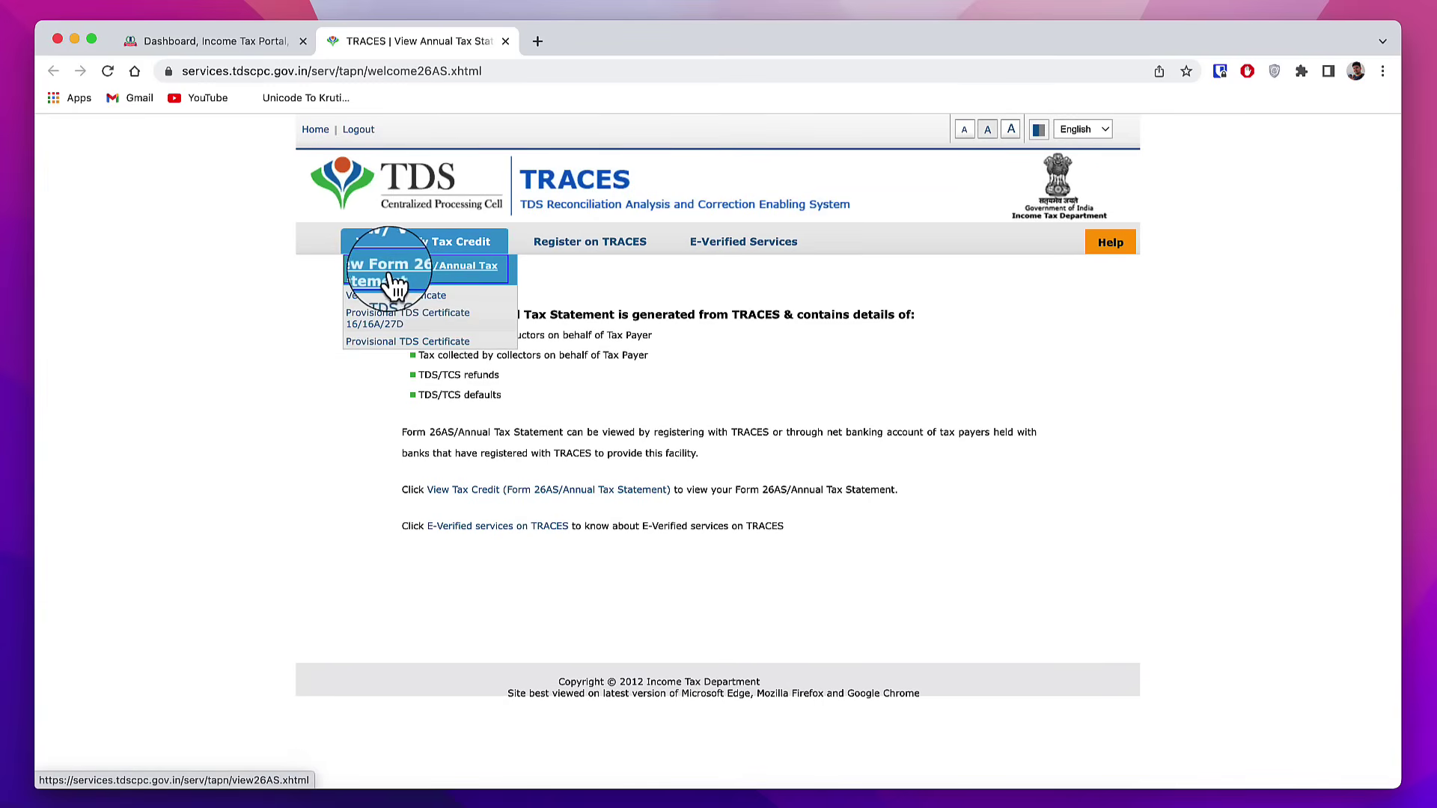
{"action": "left_click", "coordinate": [428, 273]}
Step: Display Form 26AS for AY 2023-24 in HTML, review the tax deducted, then close it
{"action": "left_click", "coordinate": [771, 329]}
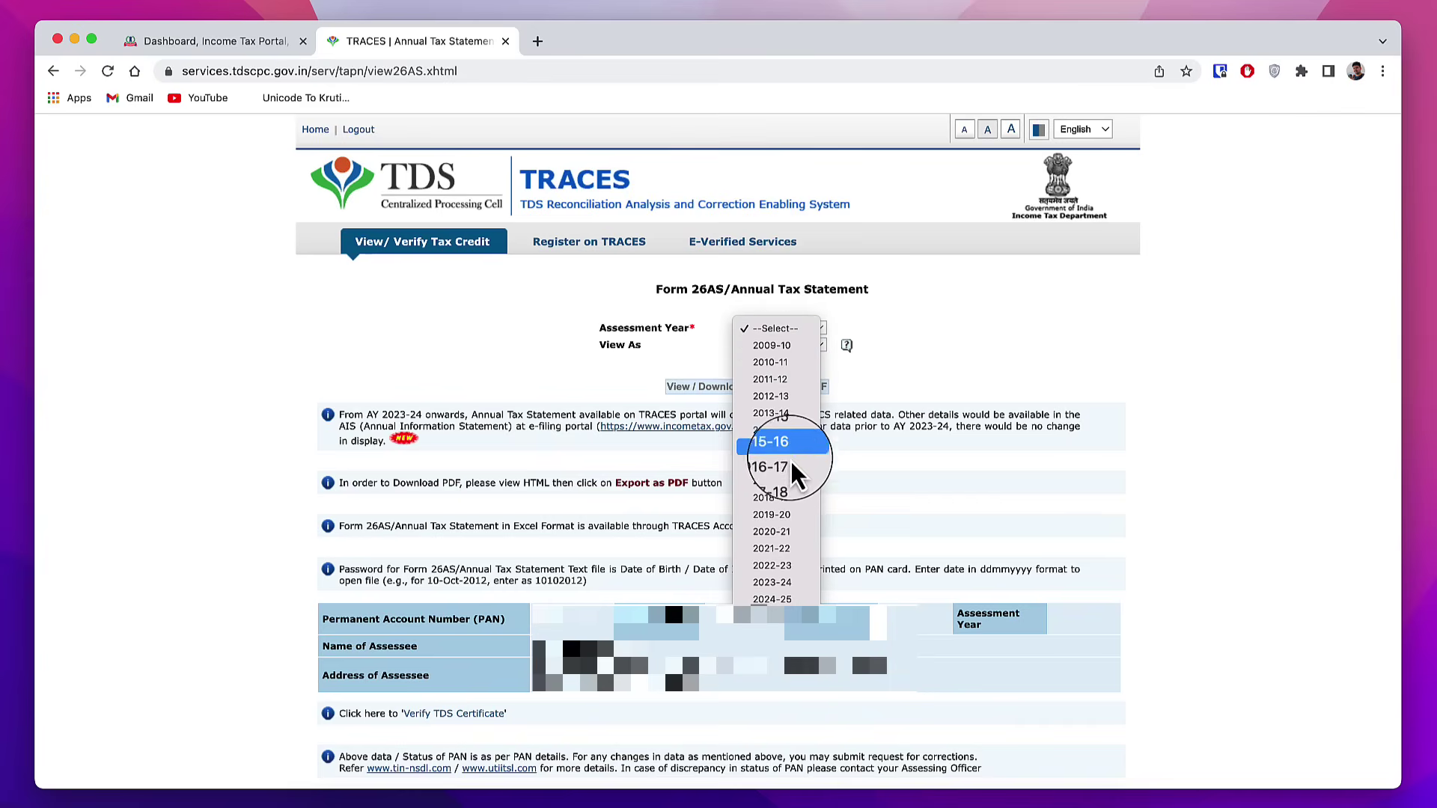
{"action": "left_click", "coordinate": [770, 581]}
{"action": "left_click", "coordinate": [795, 348]}
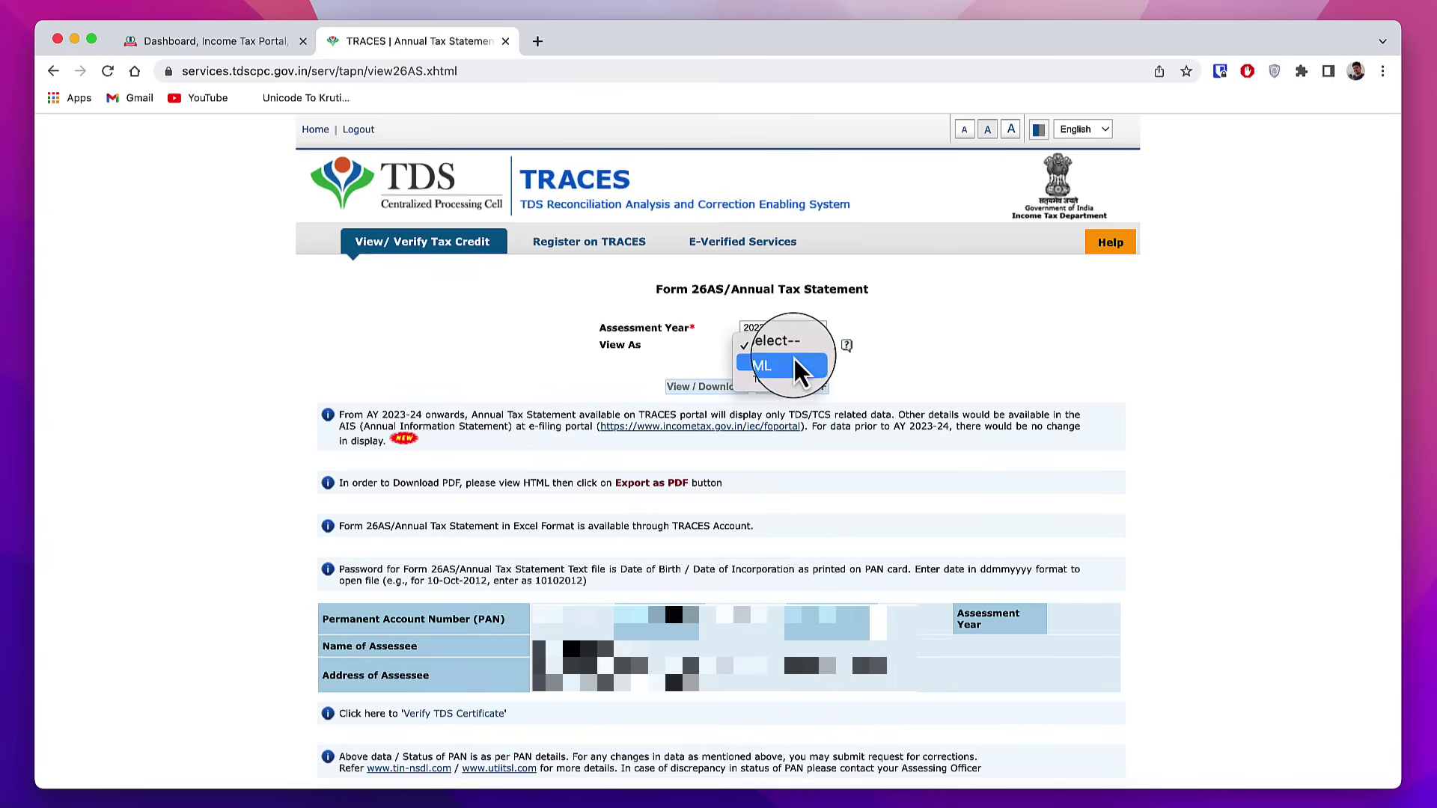
{"action": "left_click", "coordinate": [774, 365]}
{"action": "left_click", "coordinate": [696, 388]}
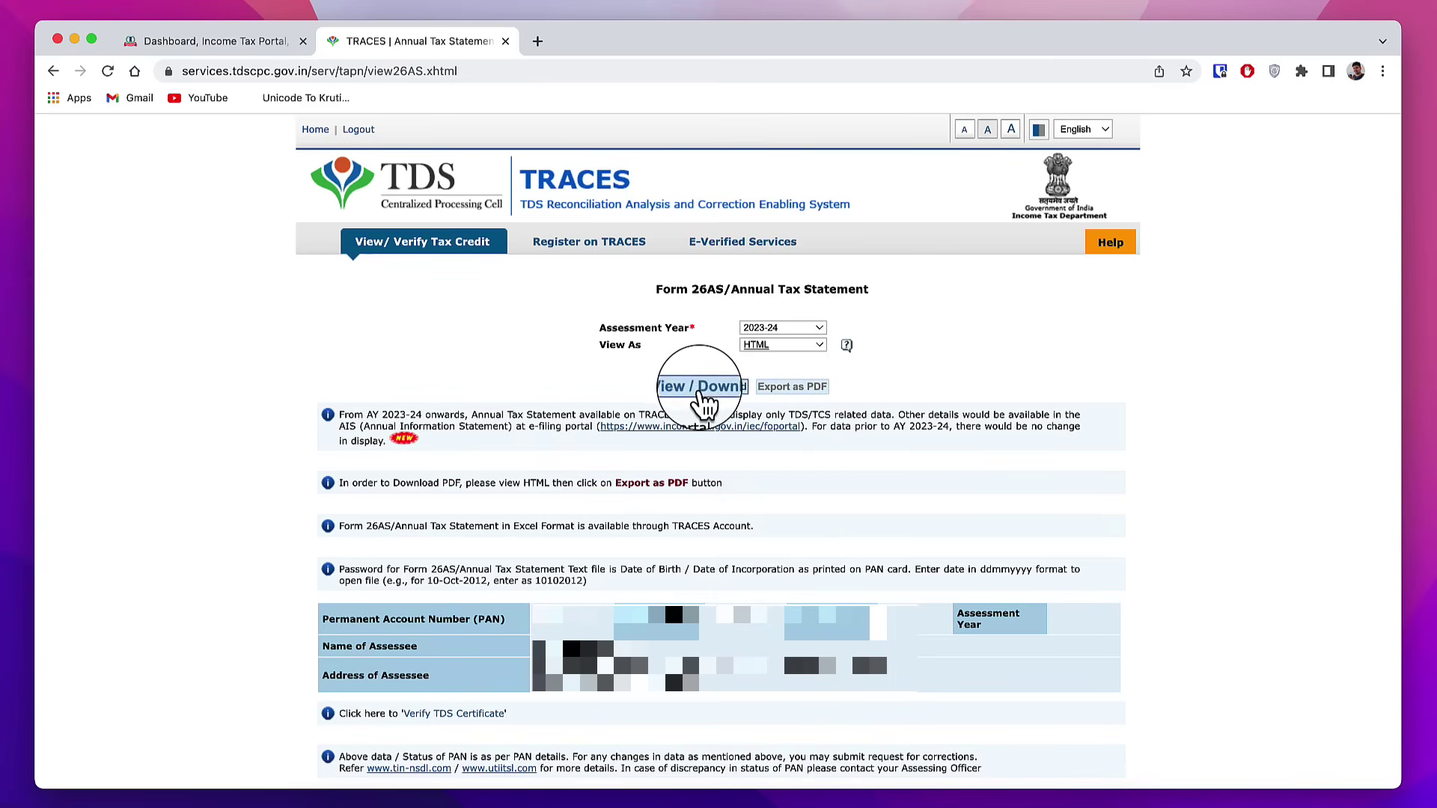
{"action": "scroll", "coordinate": [1188, 530], "scroll_direction": "down", "scroll_amount": 8}
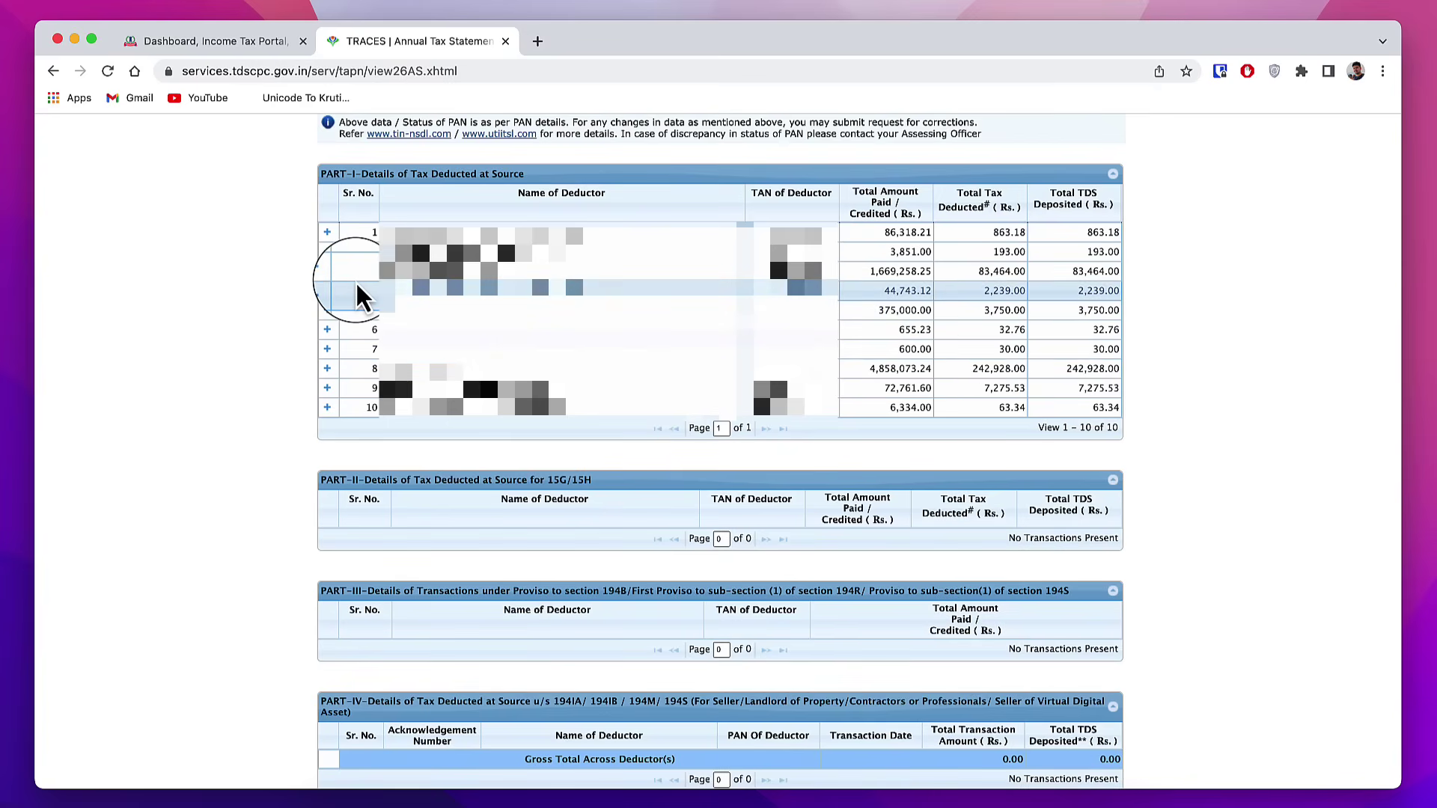
{"action": "scroll", "coordinate": [1067, 479], "scroll_direction": "up", "scroll_amount": 8}
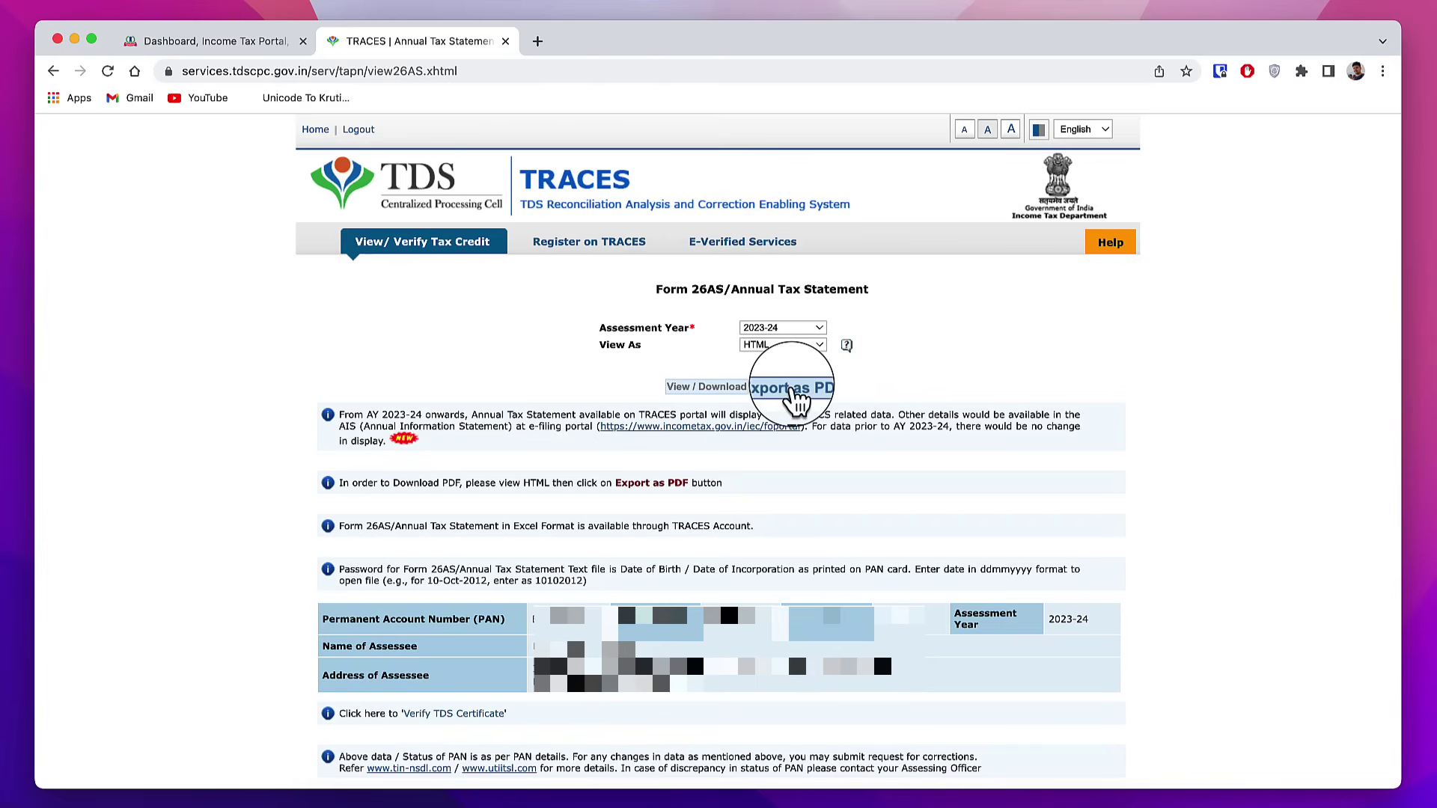
{"action": "key", "text": "super+w"}
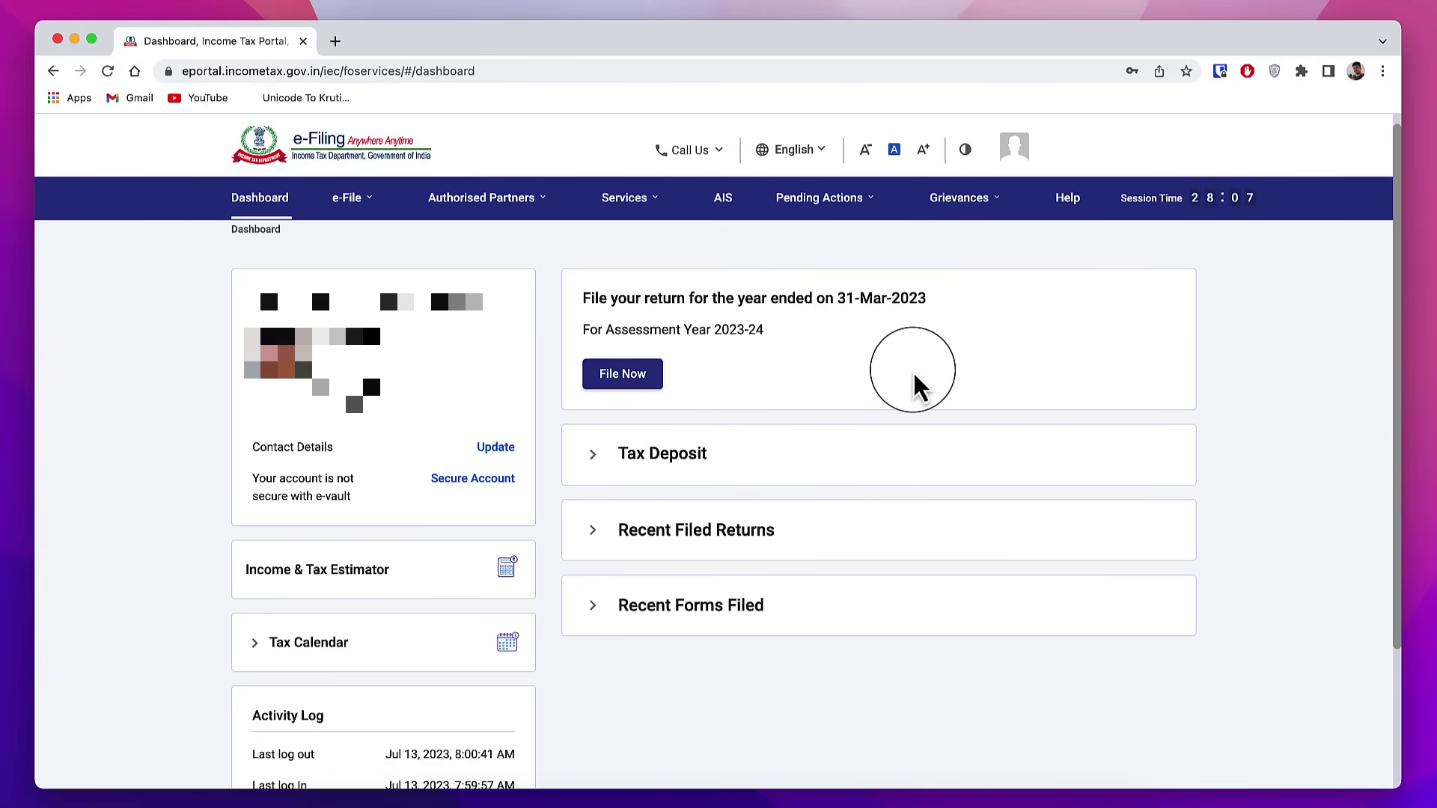
Step: Review the Taxpayer Information Summary for F.Y. 2022-23 on the AIS Compliance Portal, then close it
{"action": "left_click", "coordinate": [724, 213]}
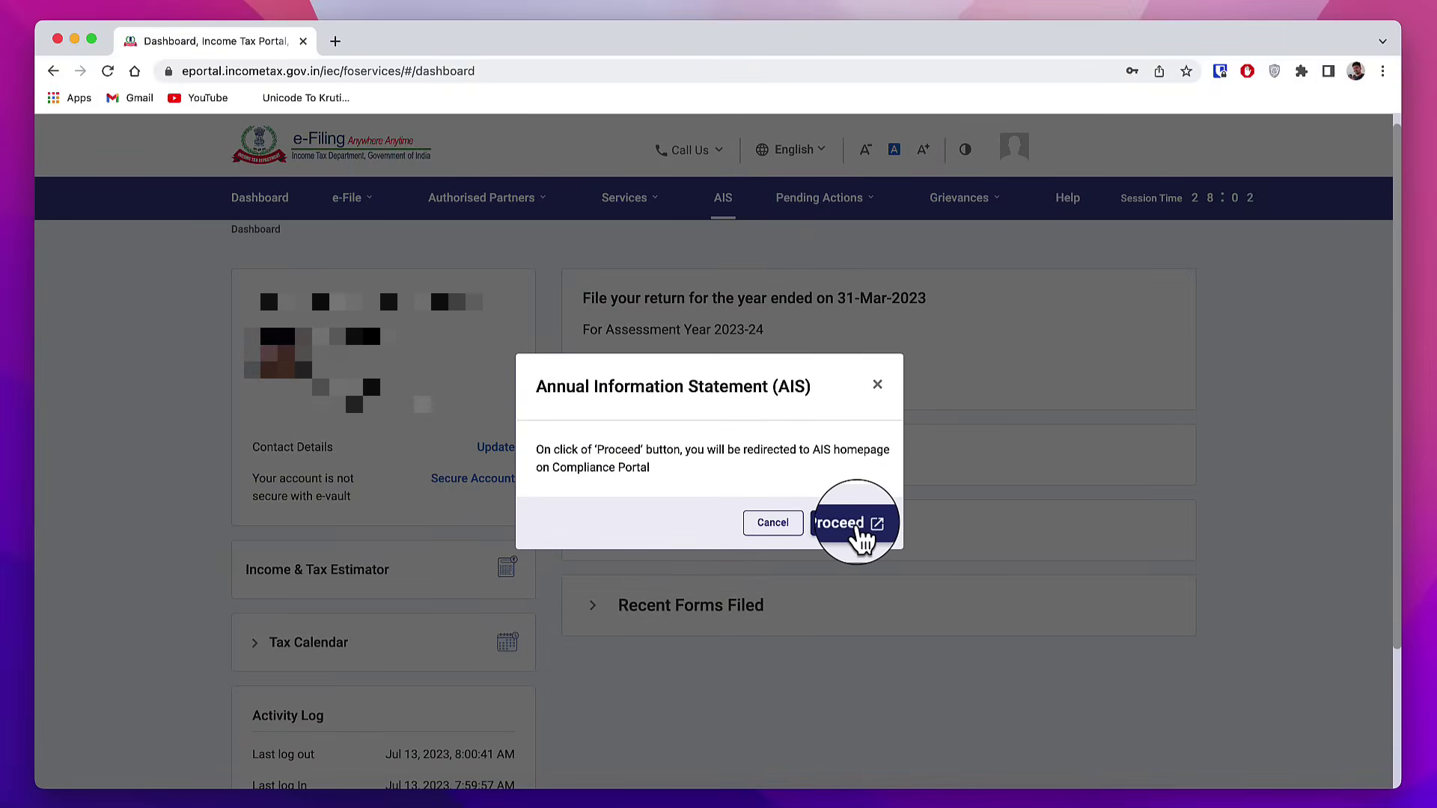
{"action": "left_click", "coordinate": [861, 530]}
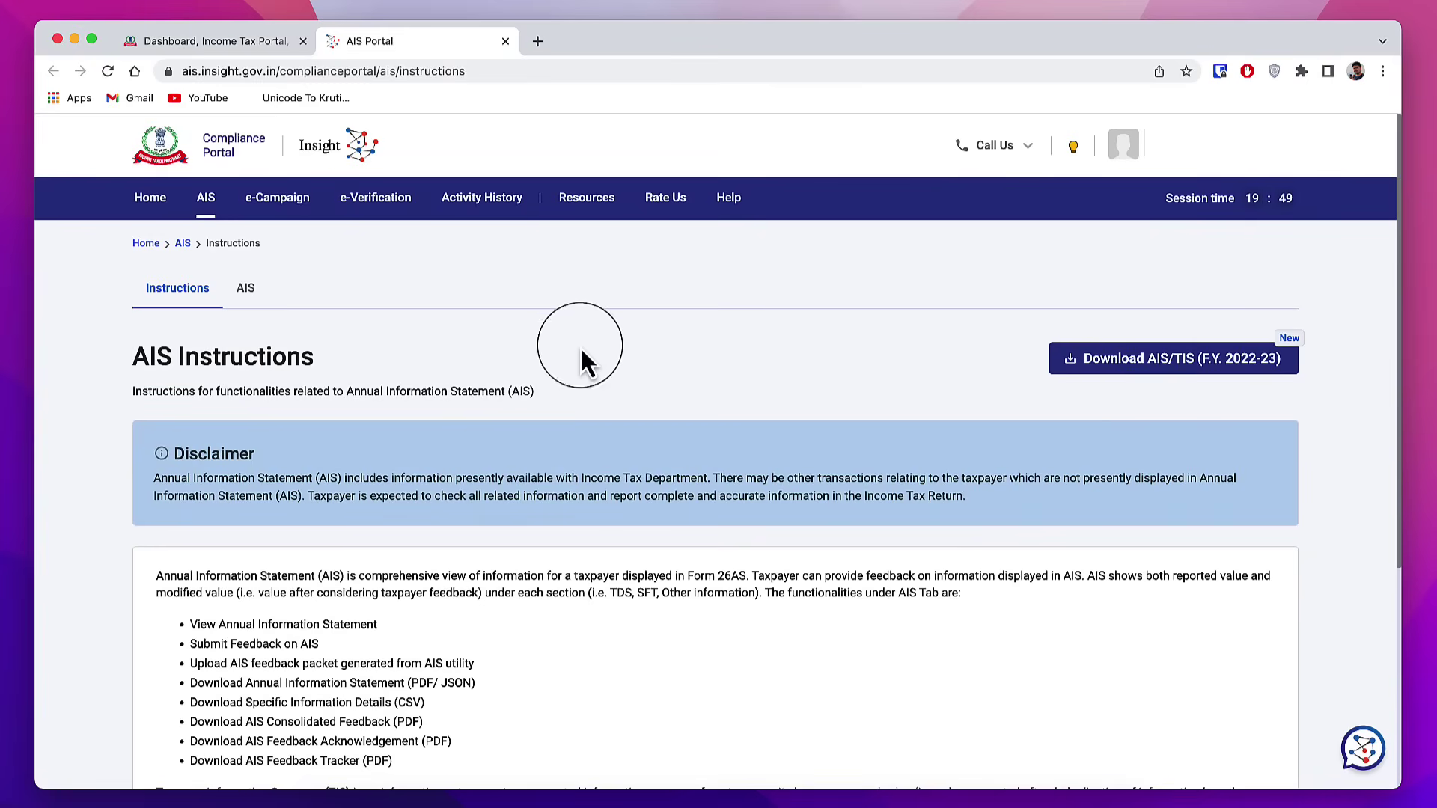
{"action": "left_click", "coordinate": [247, 289]}
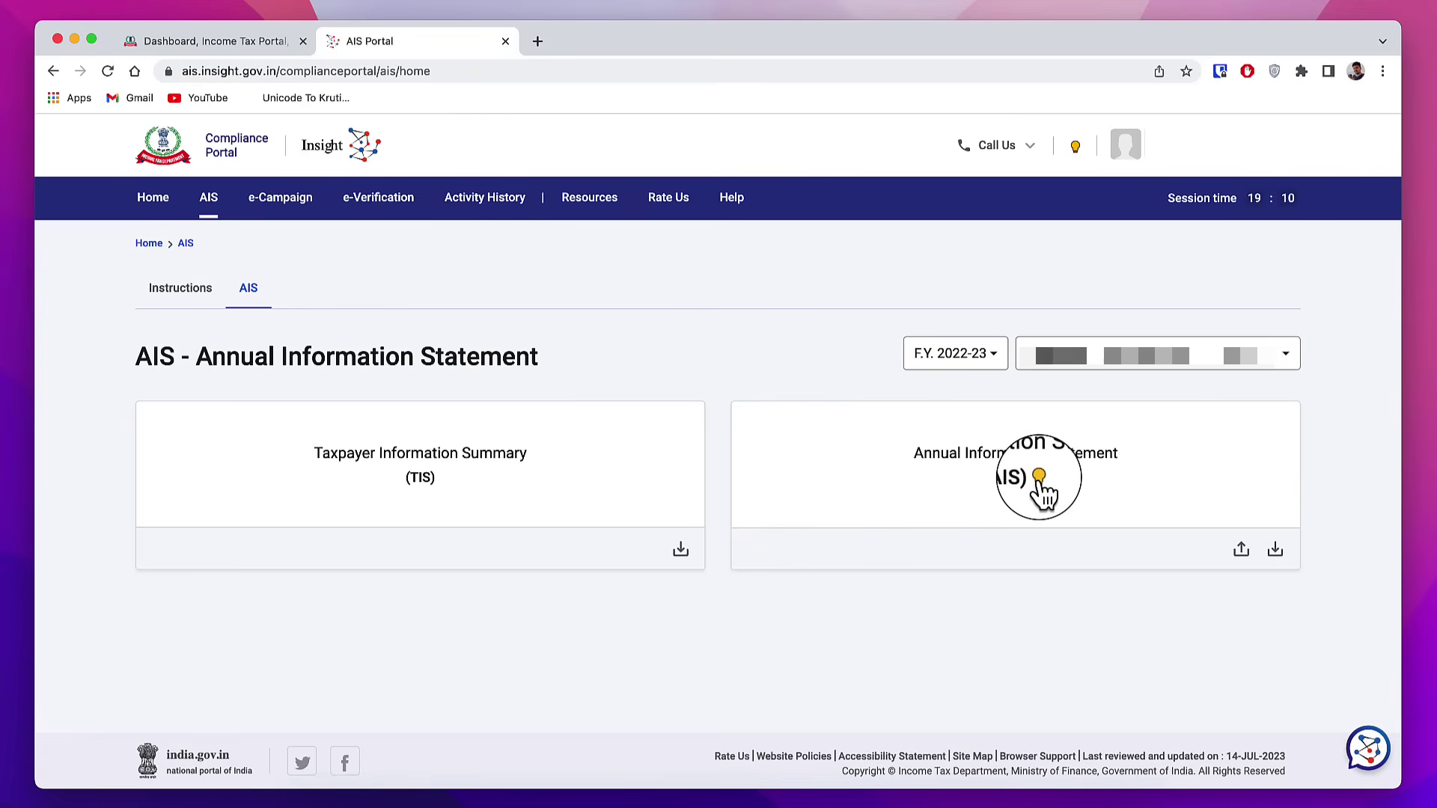
{"action": "left_click", "coordinate": [417, 490]}
{"action": "scroll", "coordinate": [530, 312], "scroll_direction": "down", "scroll_amount": 6}
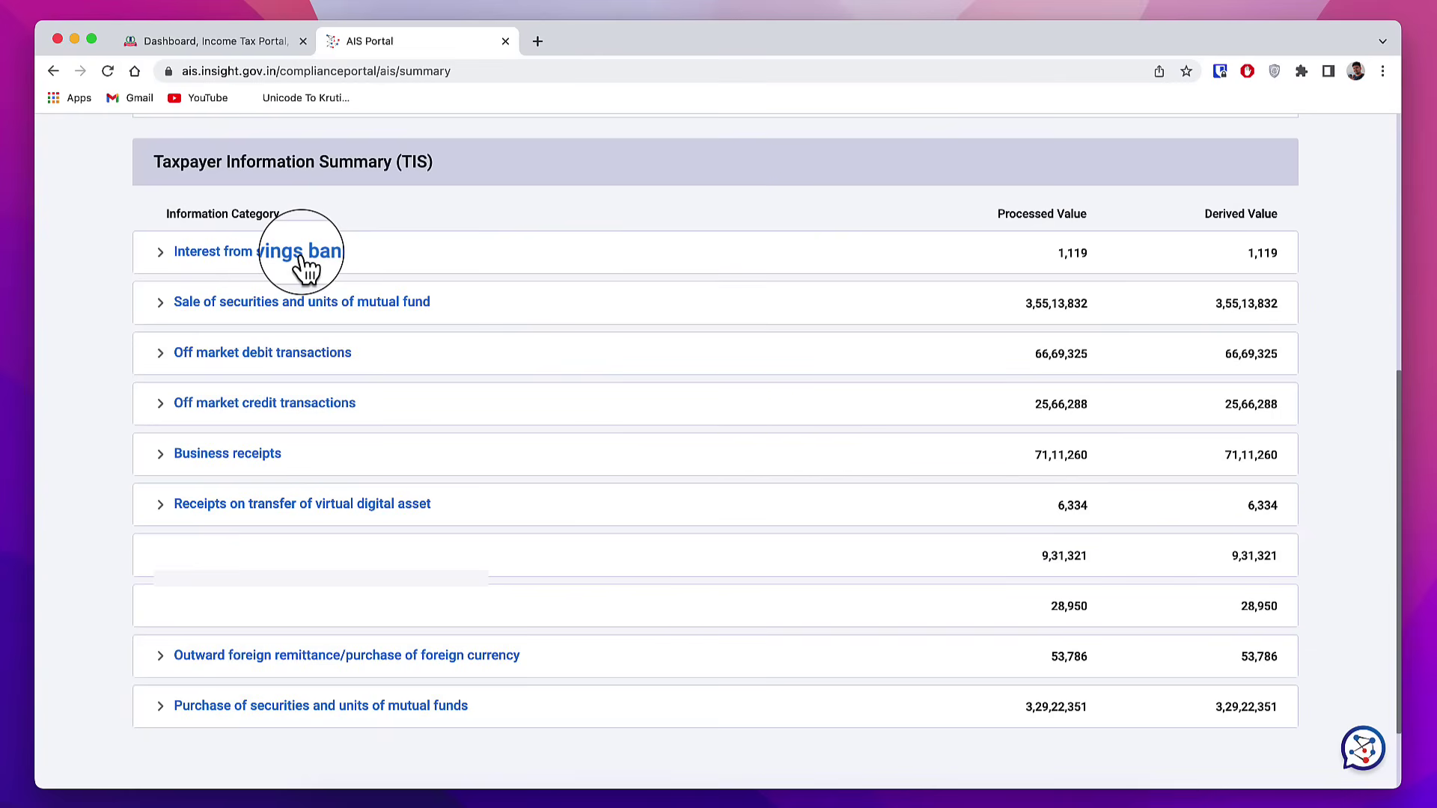
{"action": "key", "text": "super+w"}
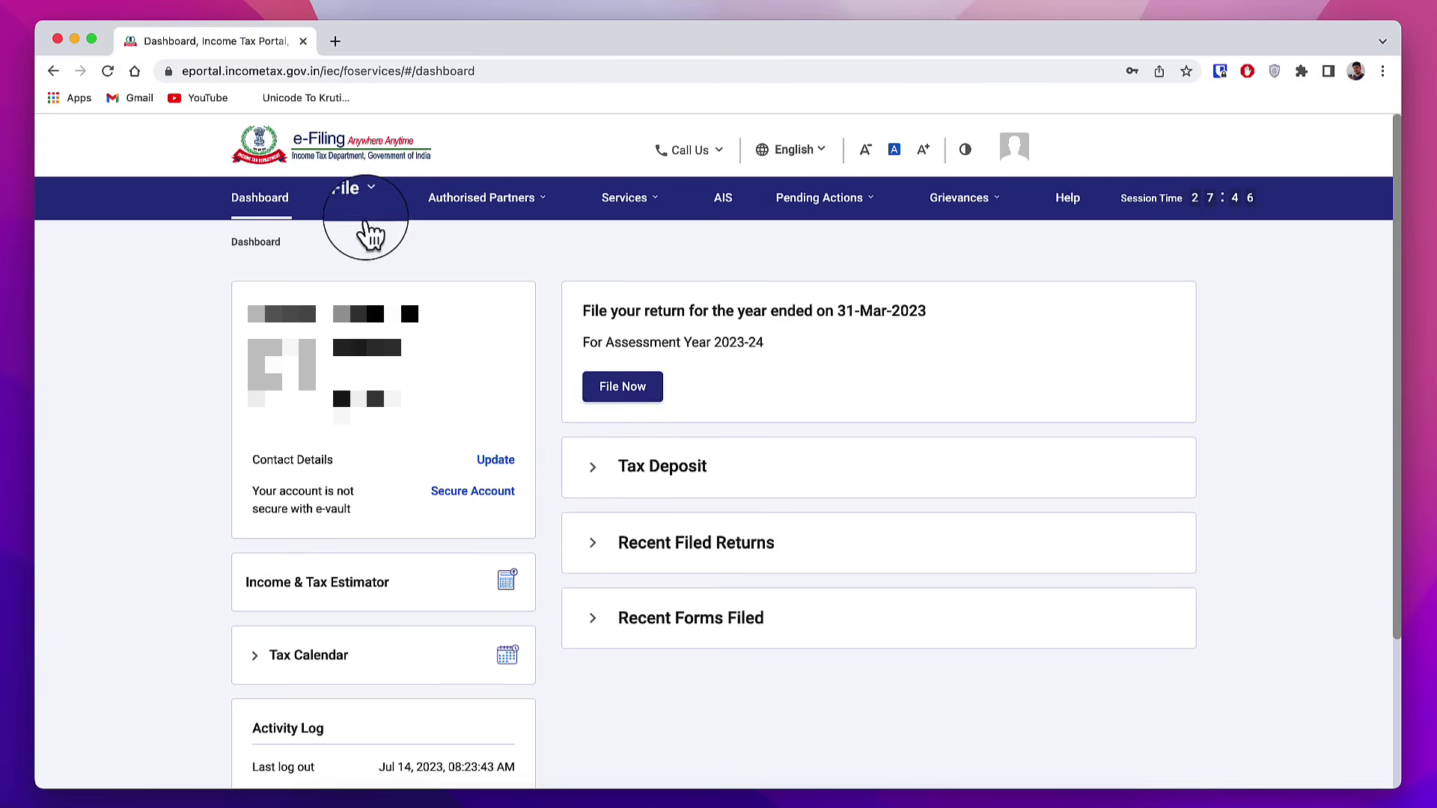
Step: Start a fresh online return for A.Y. 2023-24 instead of resuming the draft
{"action": "left_click", "coordinate": [346, 198]}
{"action": "mouse_move", "coordinate": [424, 247]}
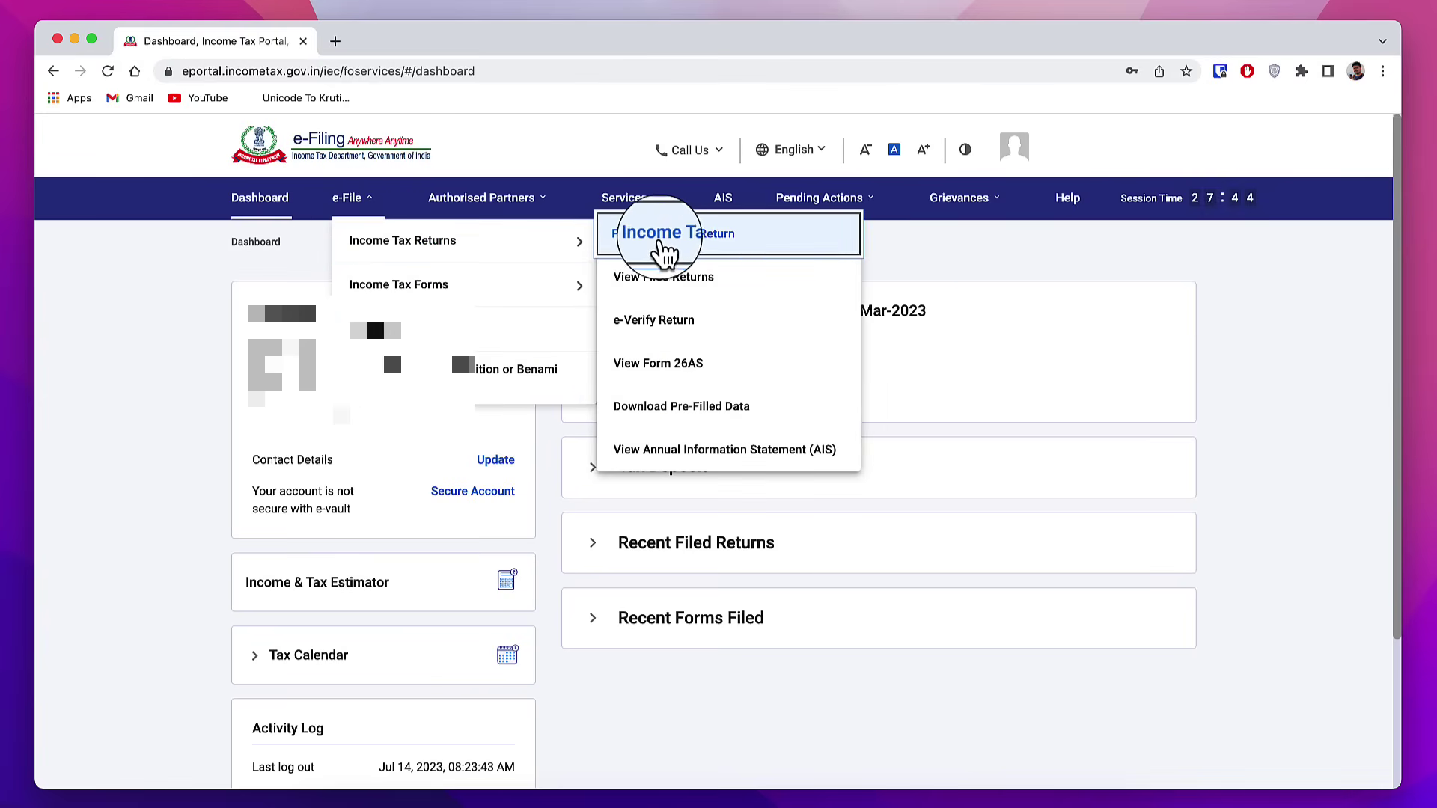
{"action": "left_click", "coordinate": [715, 251]}
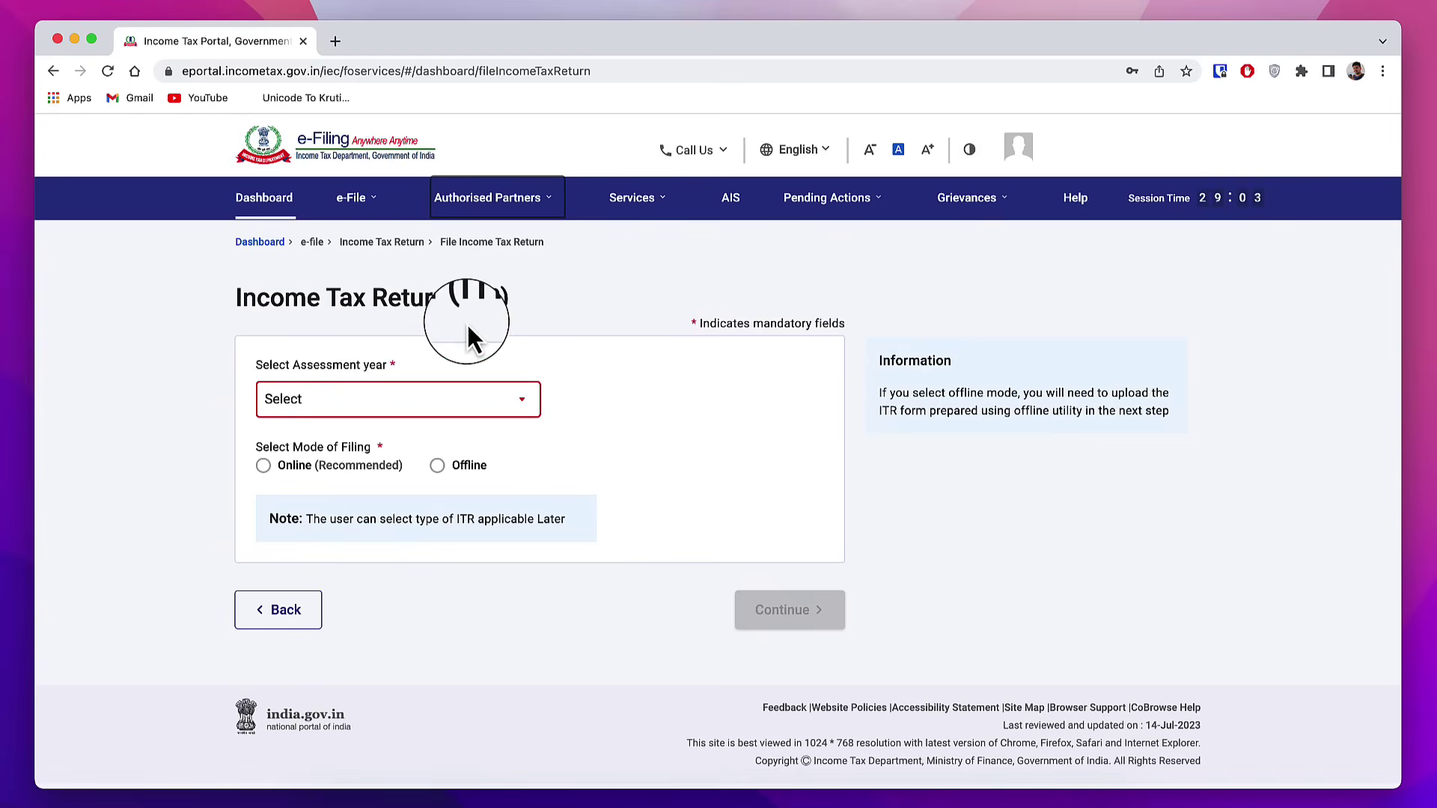
{"action": "left_click", "coordinate": [422, 405]}
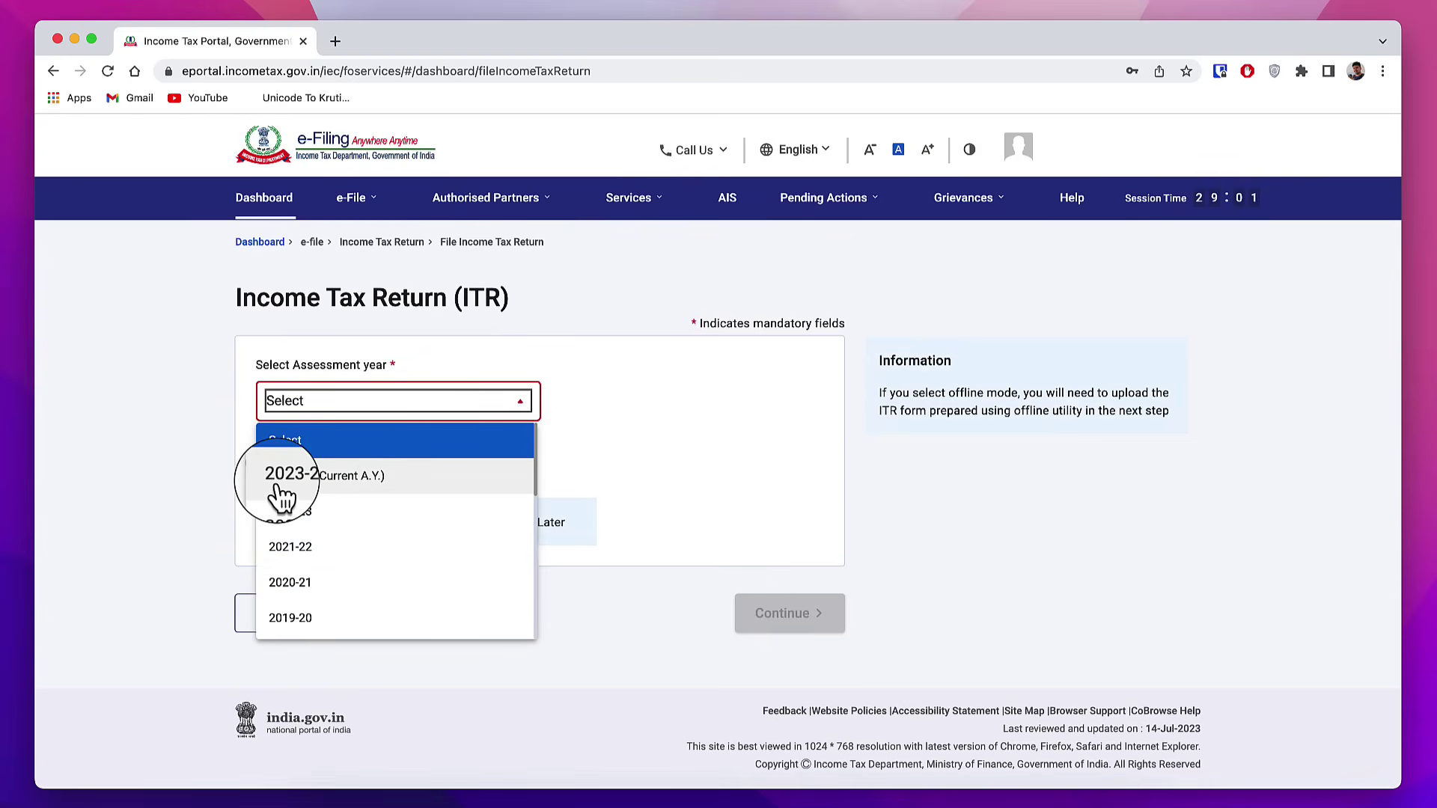
{"action": "left_click", "coordinate": [358, 486]}
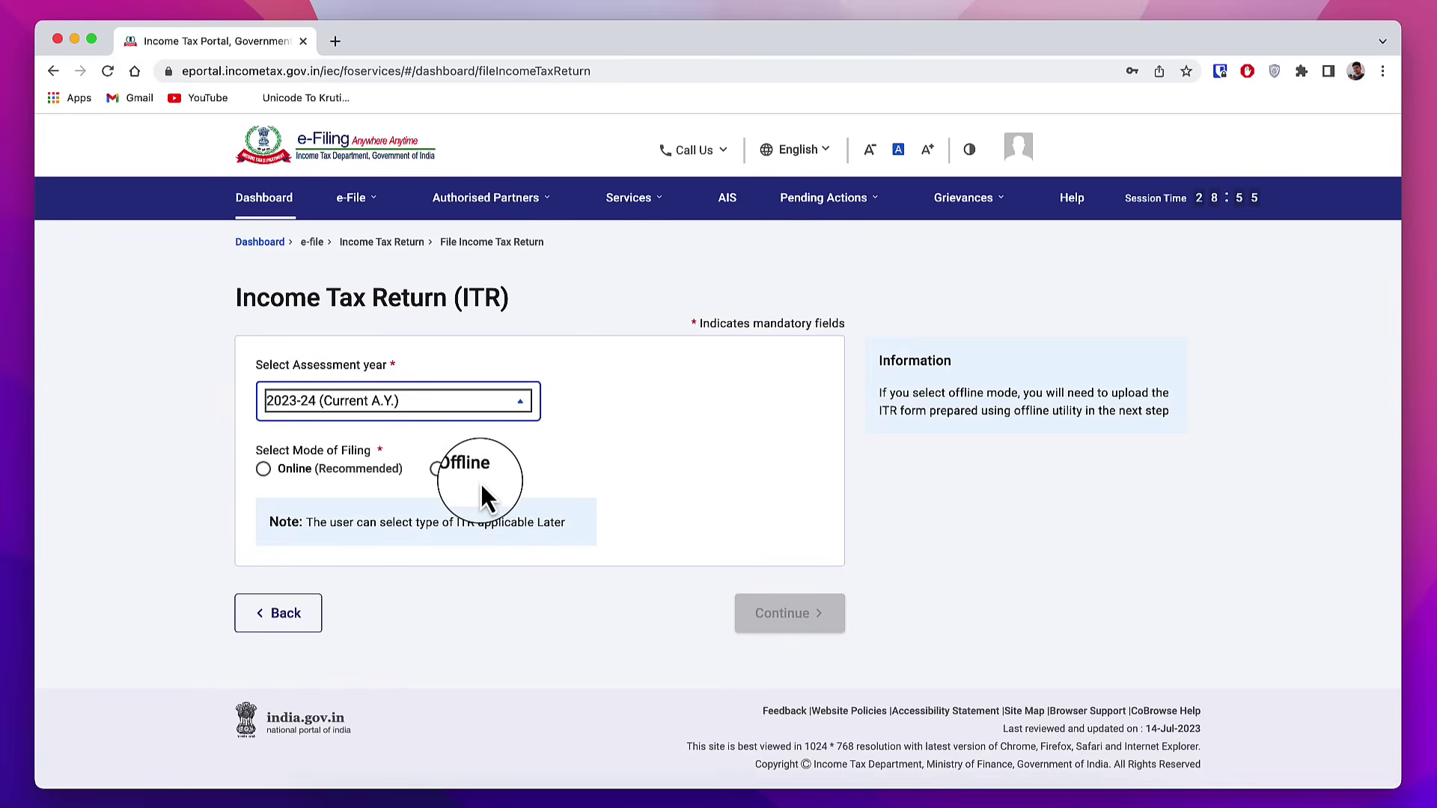
{"action": "left_click", "coordinate": [264, 469]}
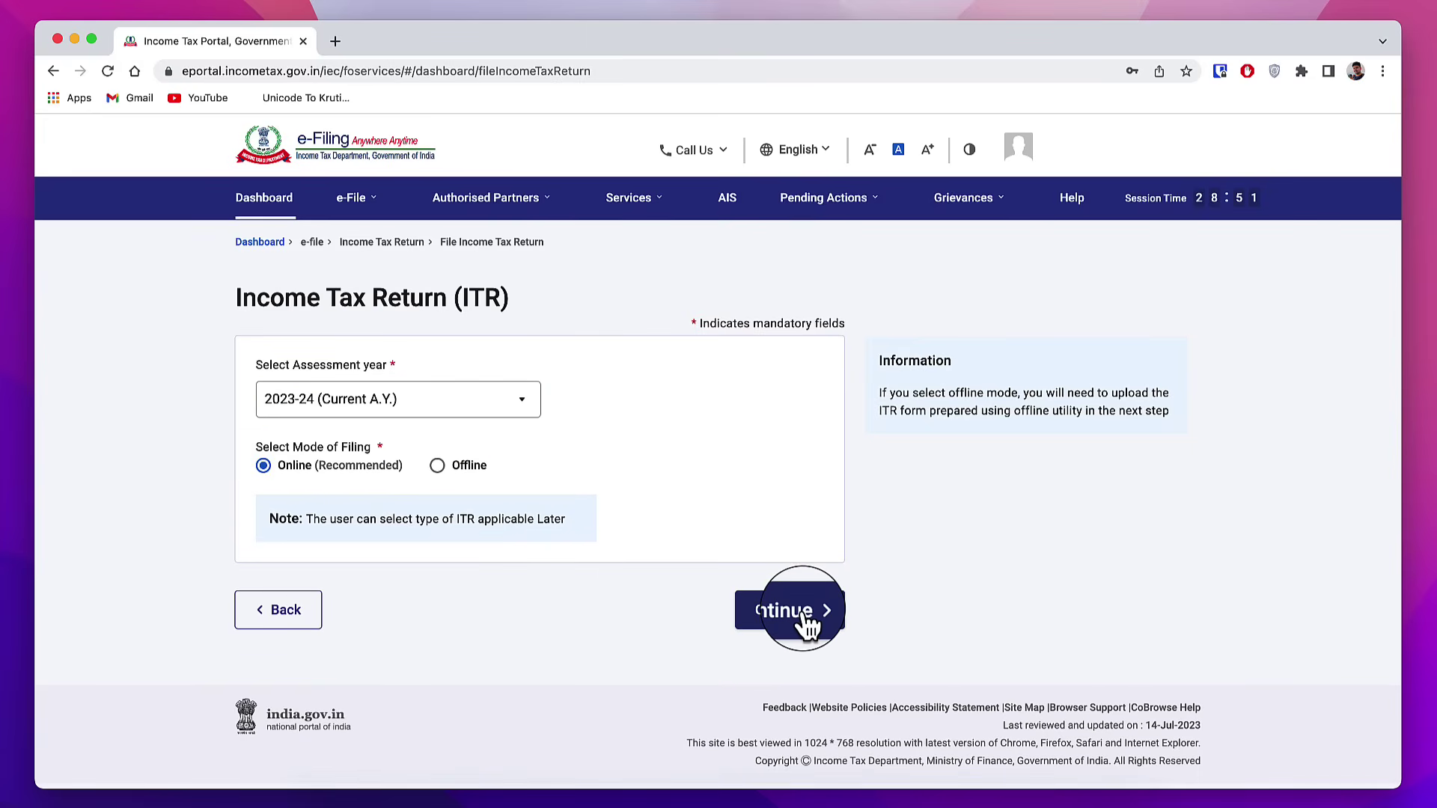
{"action": "left_click", "coordinate": [827, 610]}
{"action": "left_click", "coordinate": [1116, 644]}
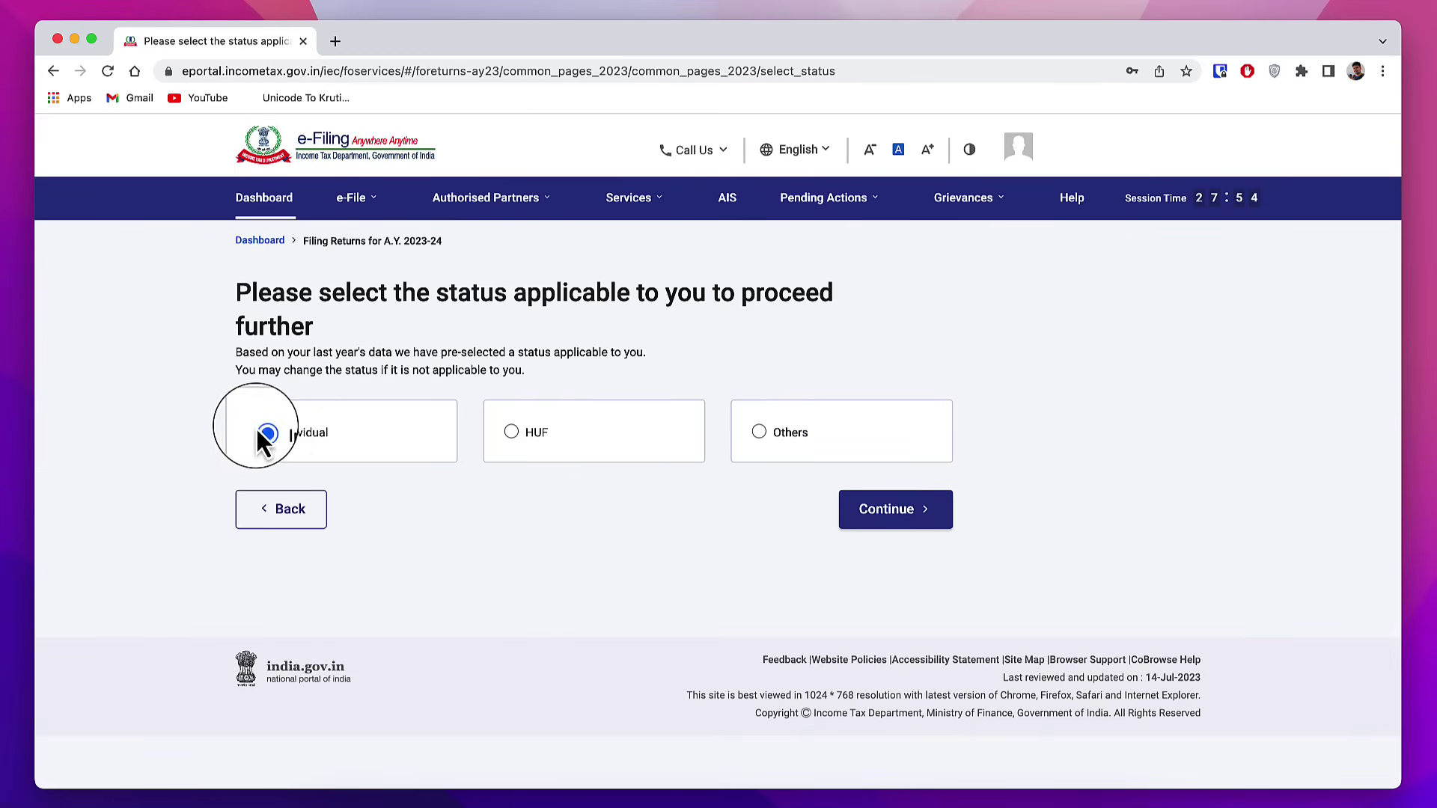
Step: Choose Individual status and the ITR - 4 form, then begin the return
{"action": "left_click", "coordinate": [929, 520]}
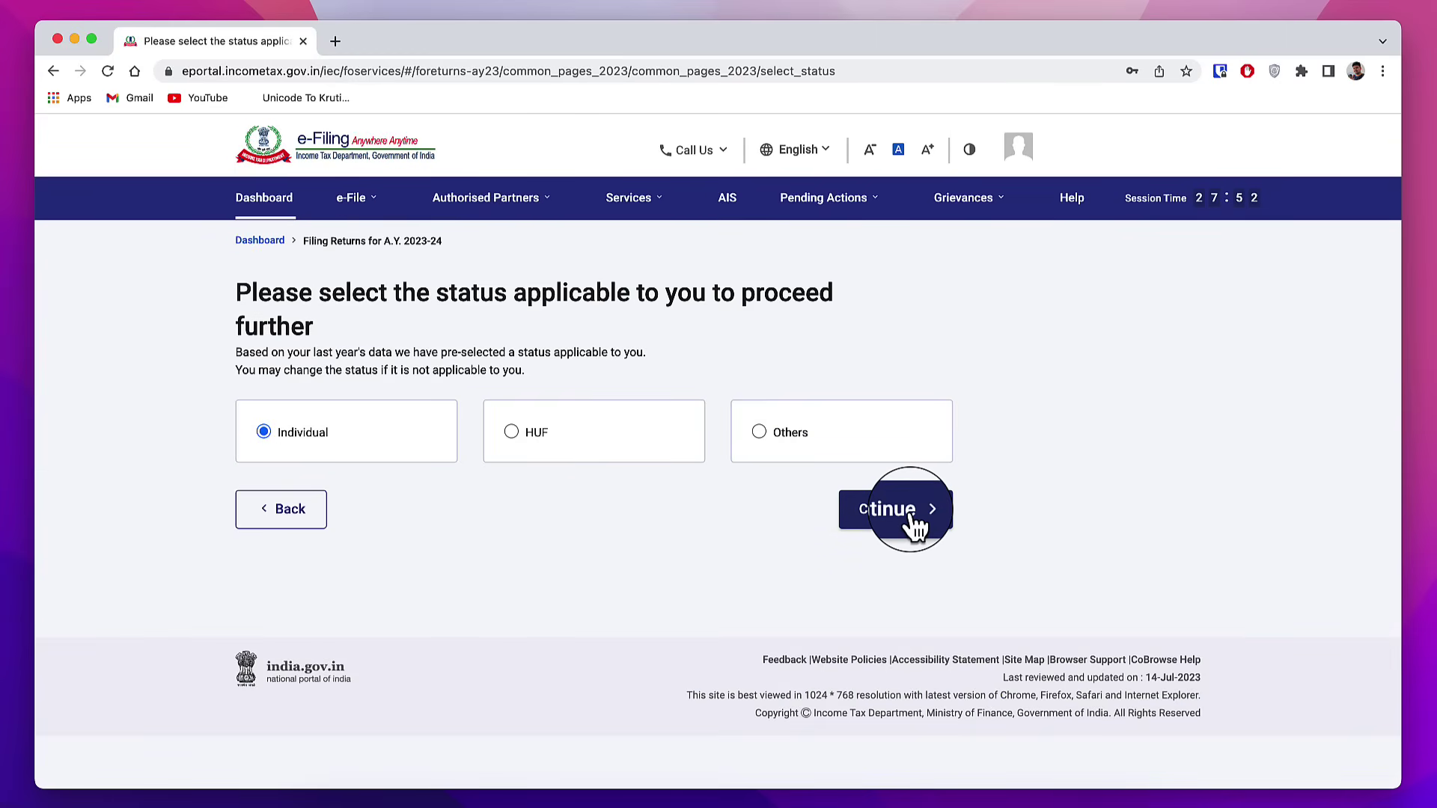
{"action": "left_click", "coordinate": [814, 459]}
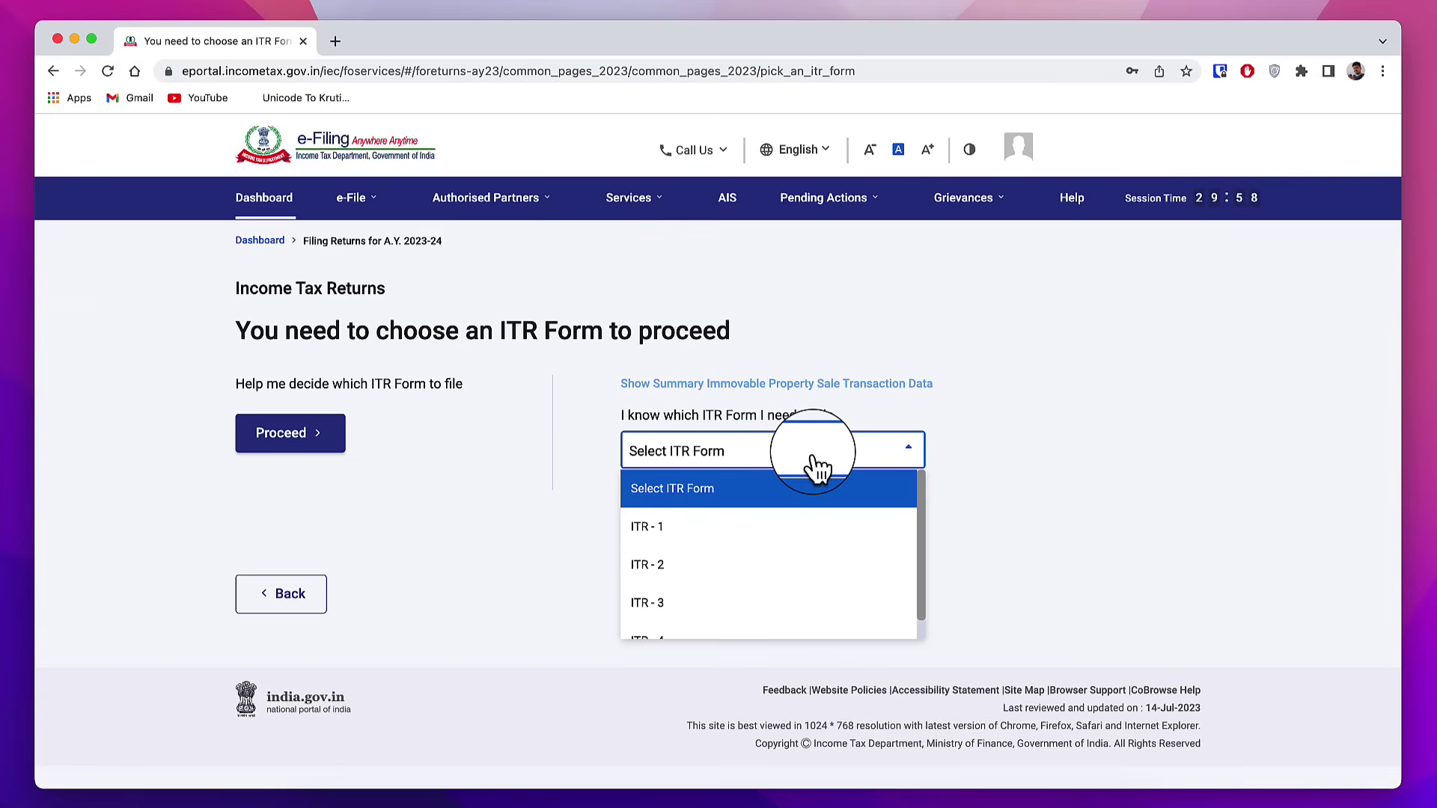
{"action": "scroll", "coordinate": [810, 570], "scroll_direction": "down", "scroll_amount": 1}
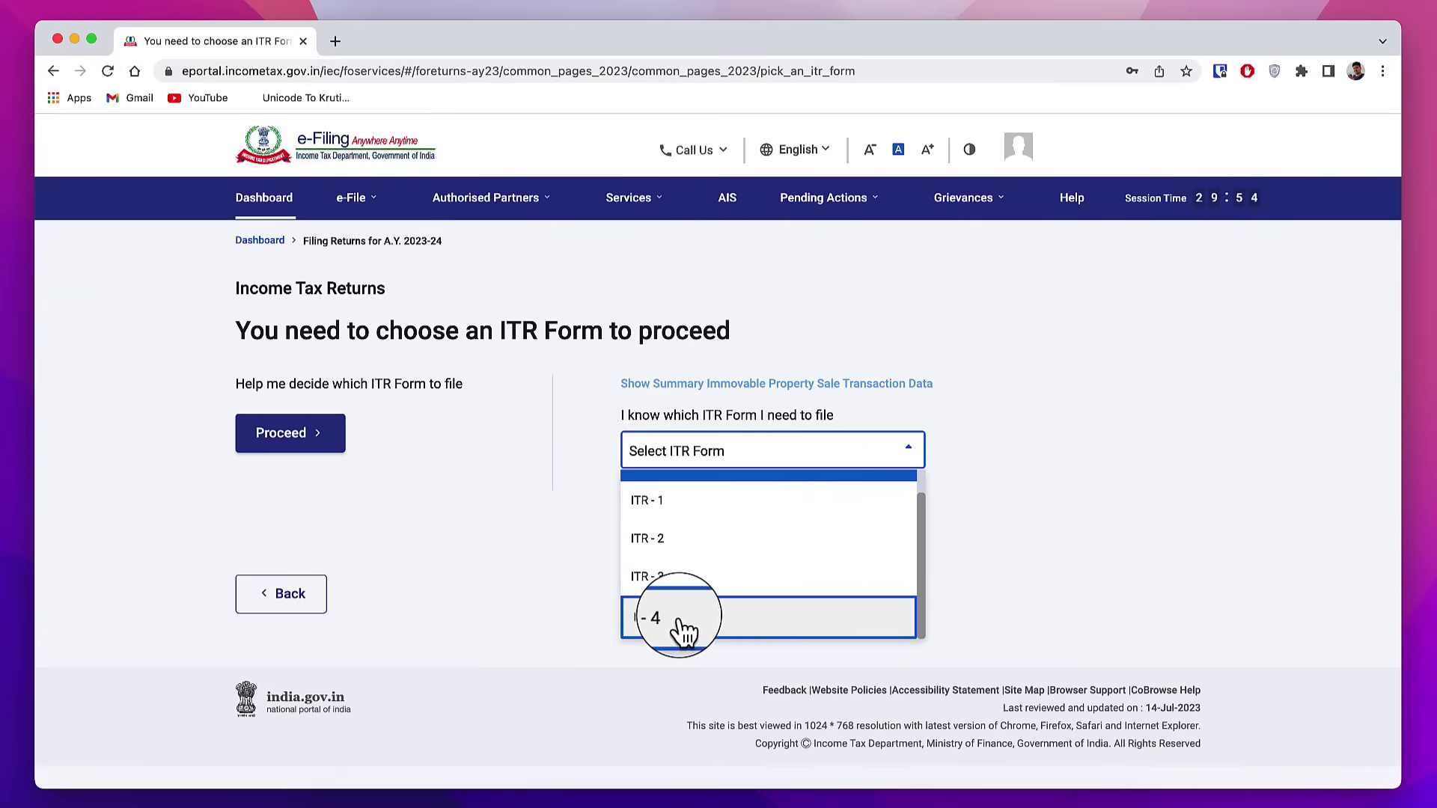
{"action": "left_click", "coordinate": [736, 627]}
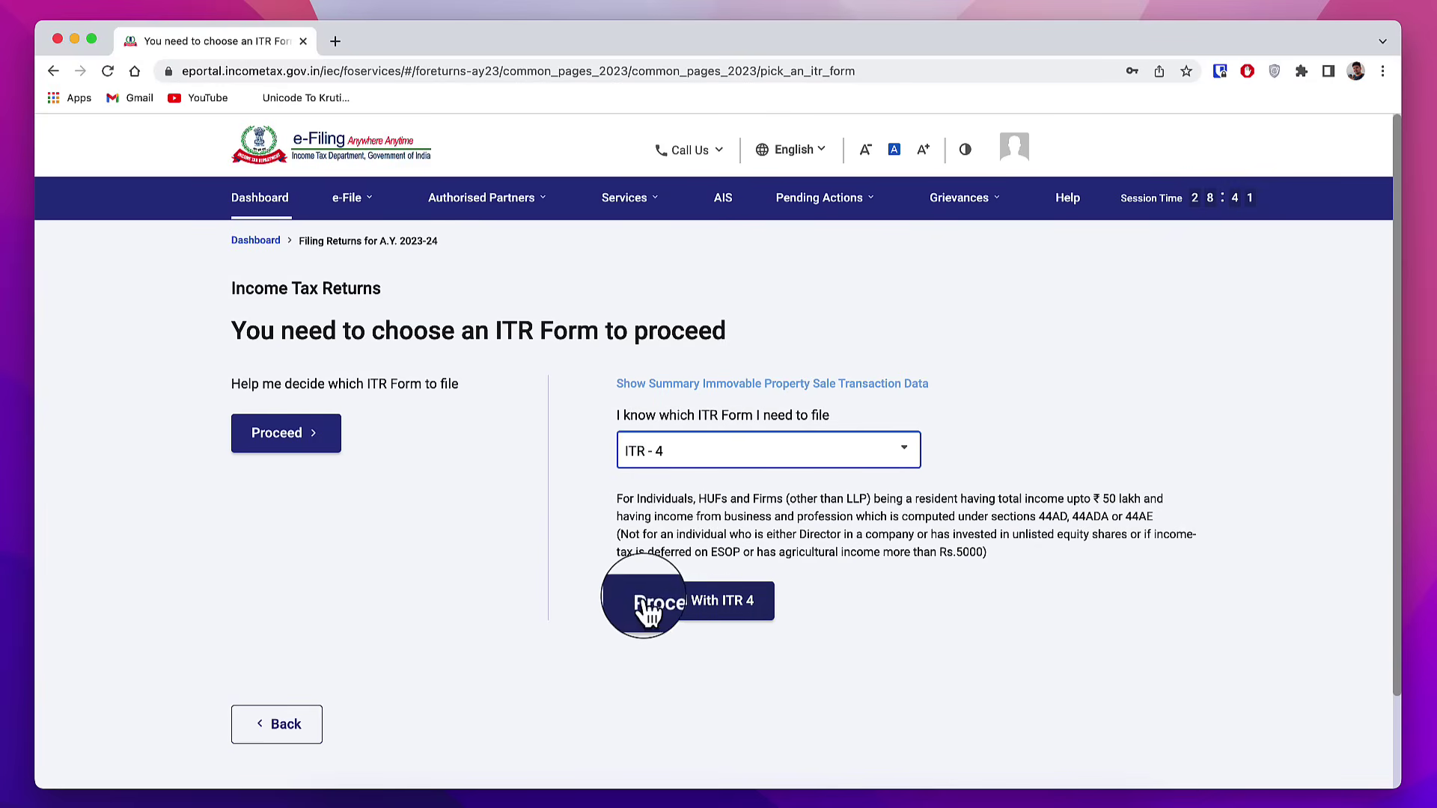
{"action": "left_click", "coordinate": [723, 616]}
{"action": "left_click", "coordinate": [419, 591]}
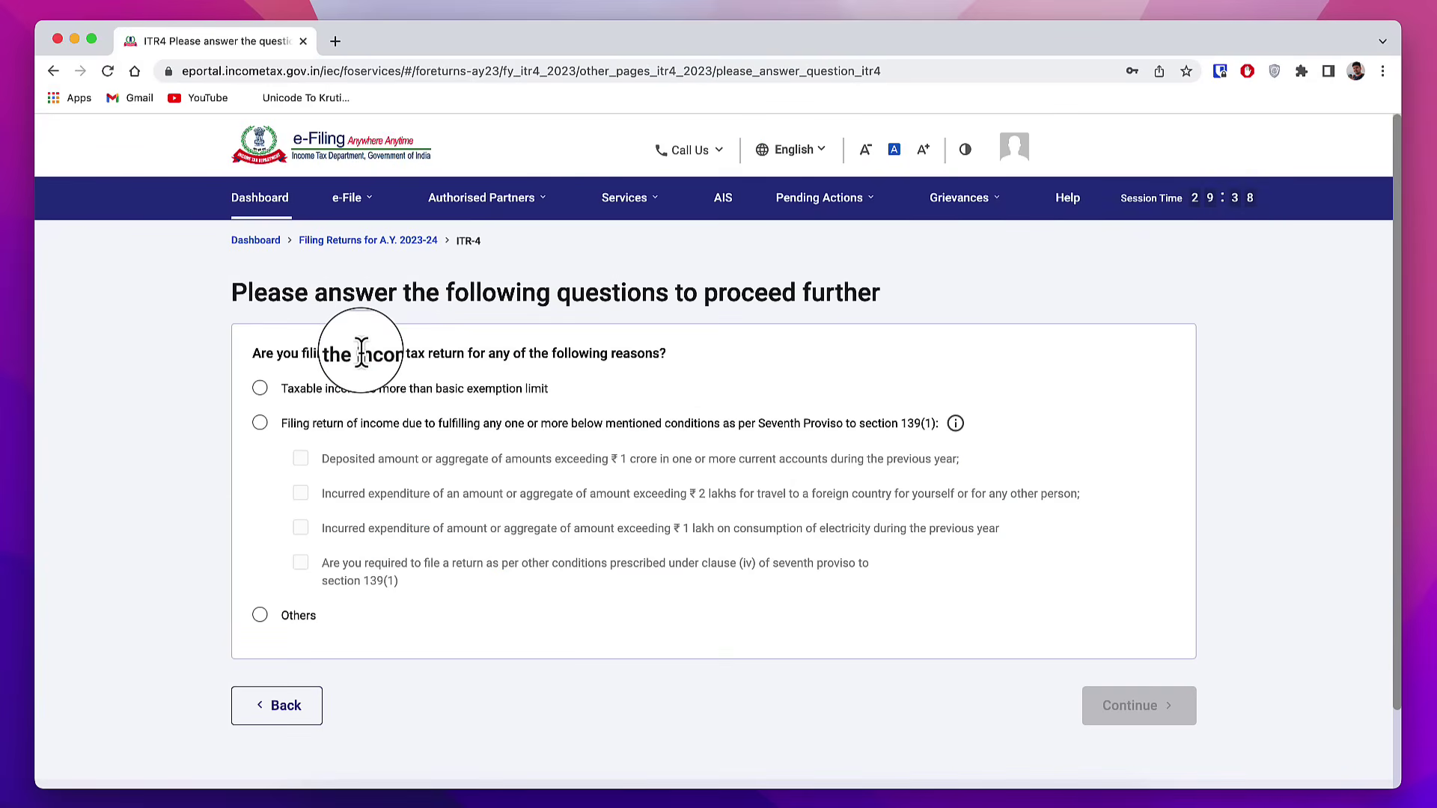
{"action": "left_click_drag", "start_coordinate": [359, 355], "coordinate": [485, 354]}
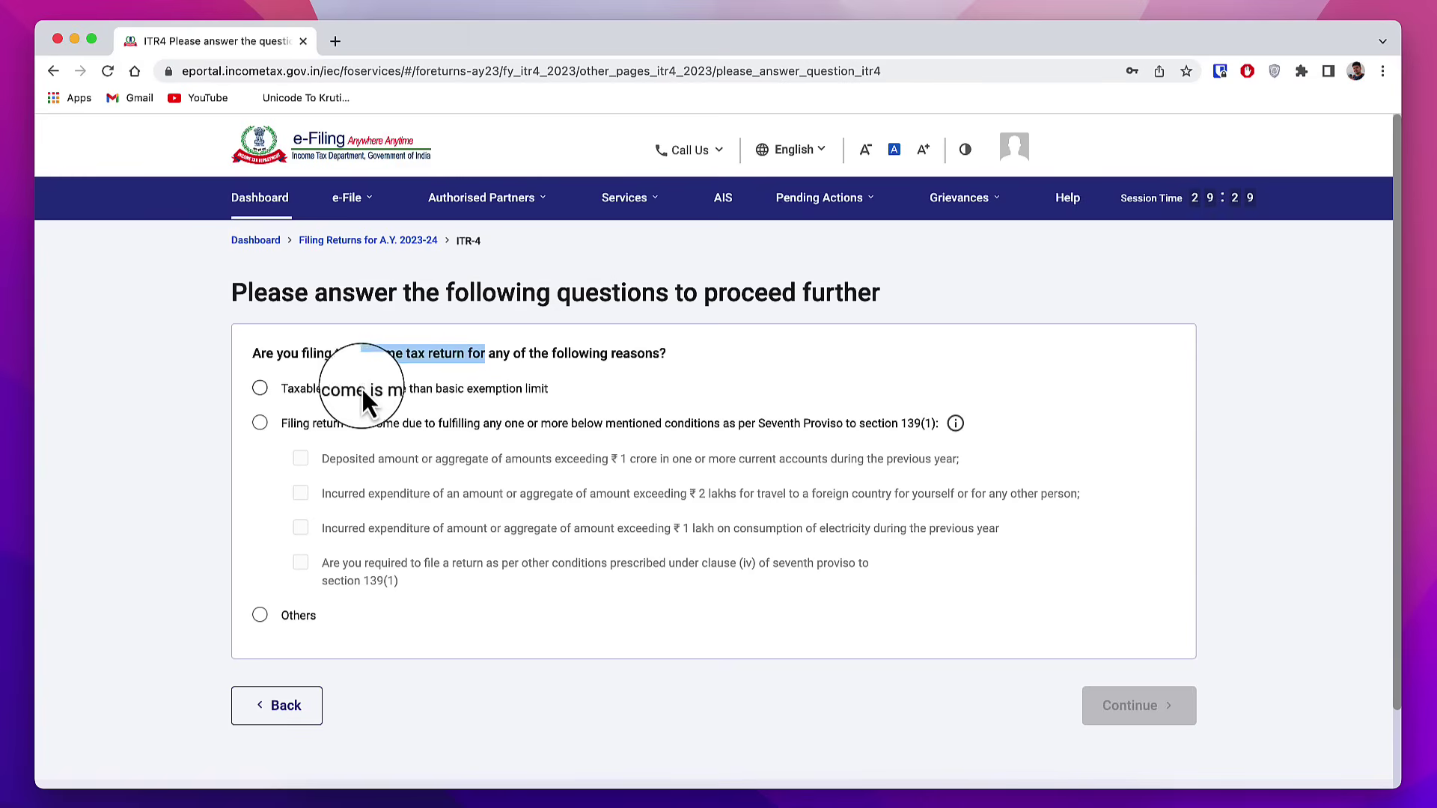
Step: Select 'Taxable income is more than basic exemption limit' as the filing reason and continue
{"action": "left_click", "coordinate": [260, 388]}
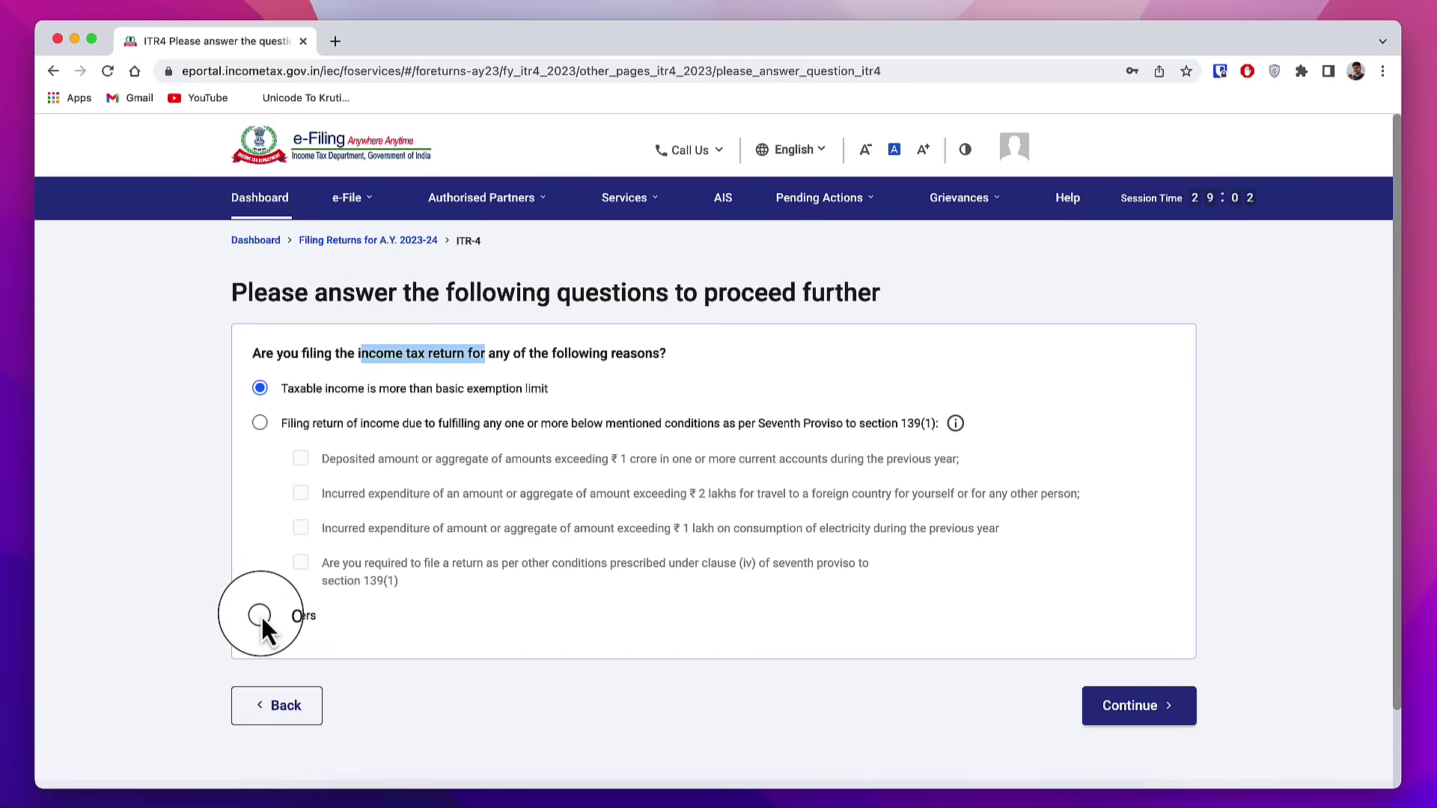
{"action": "left_click", "coordinate": [1138, 709]}
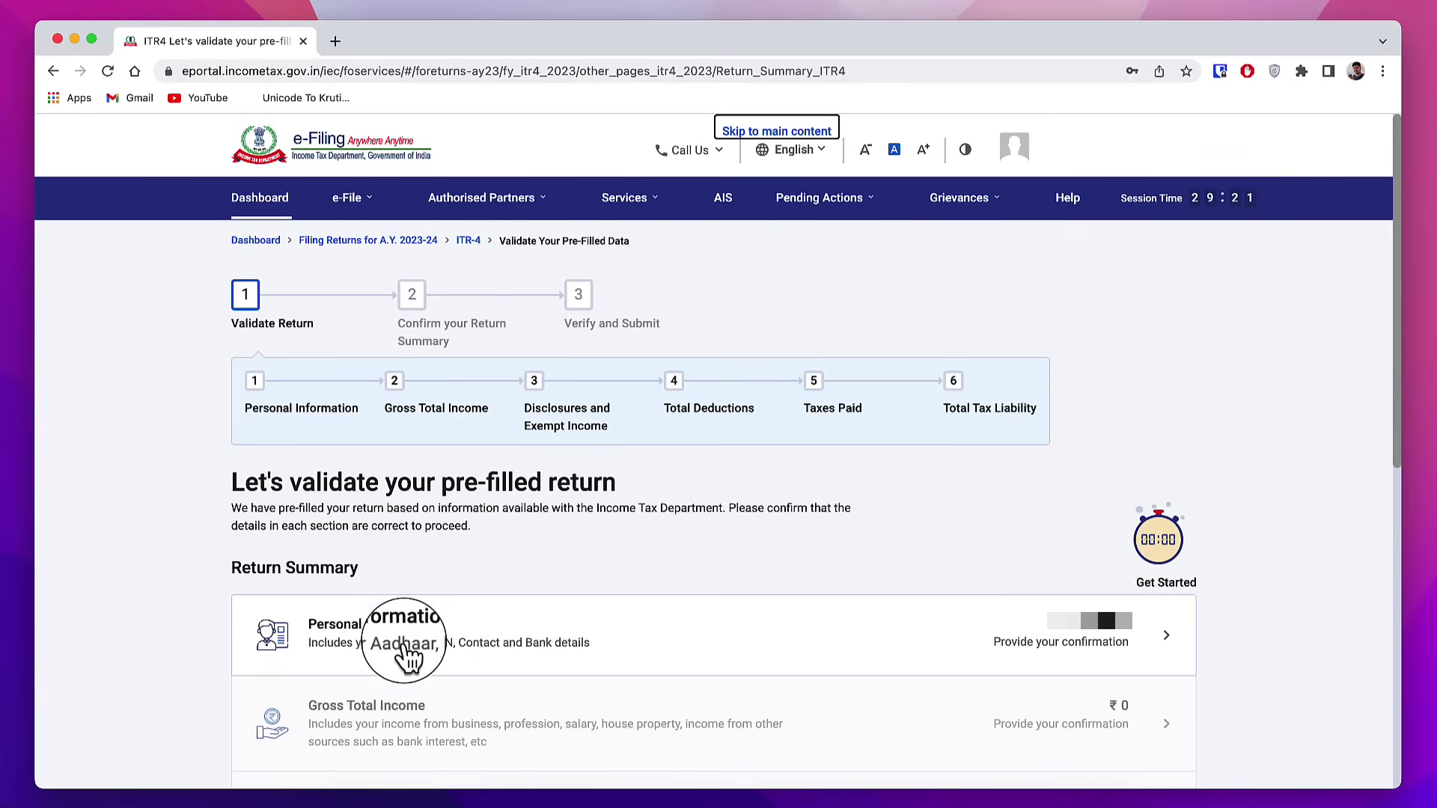
Step: Open Personal Information and set Nature of Employment to Others
{"action": "left_click", "coordinate": [442, 645]}
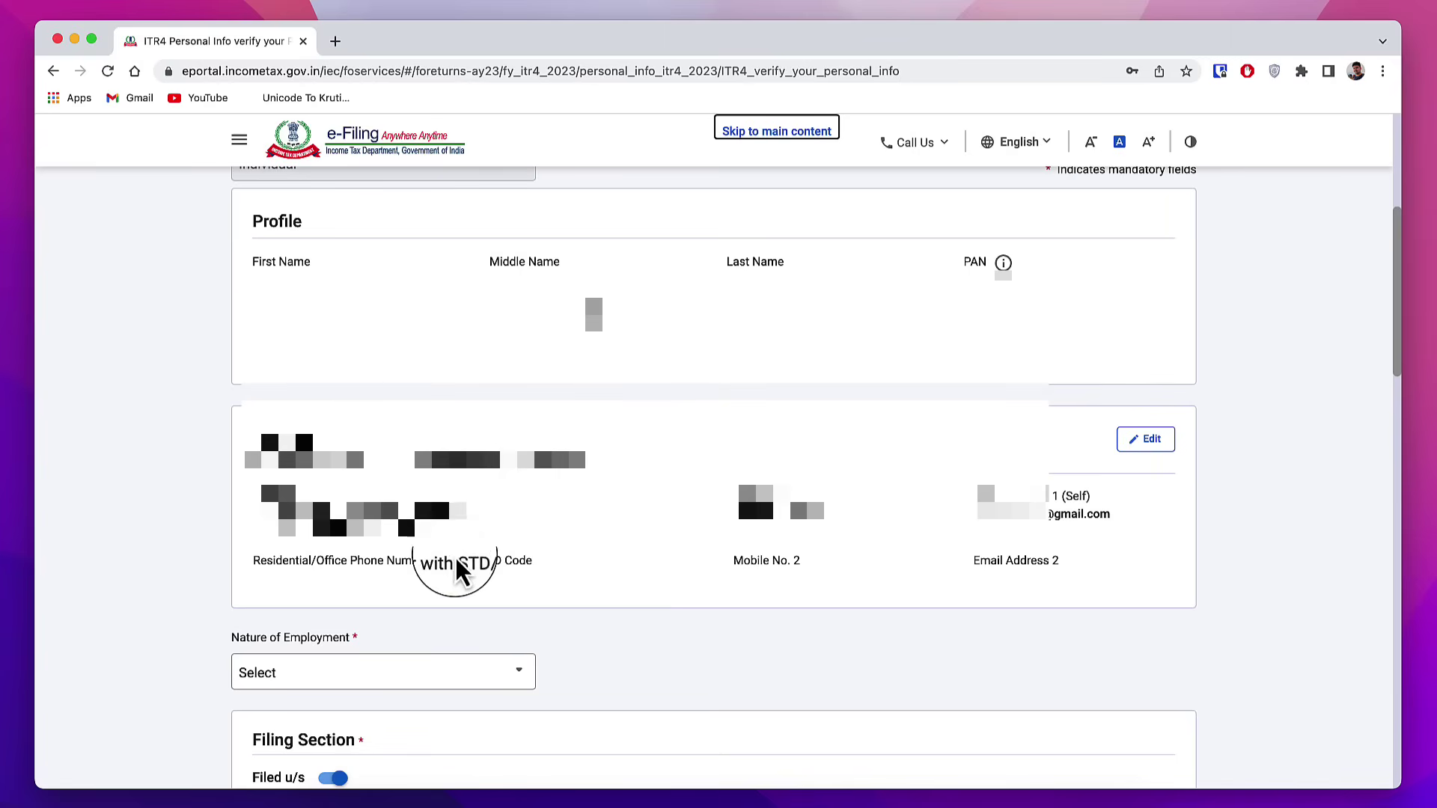
{"action": "scroll", "coordinate": [252, 224], "scroll_direction": "down", "scroll_amount": 5}
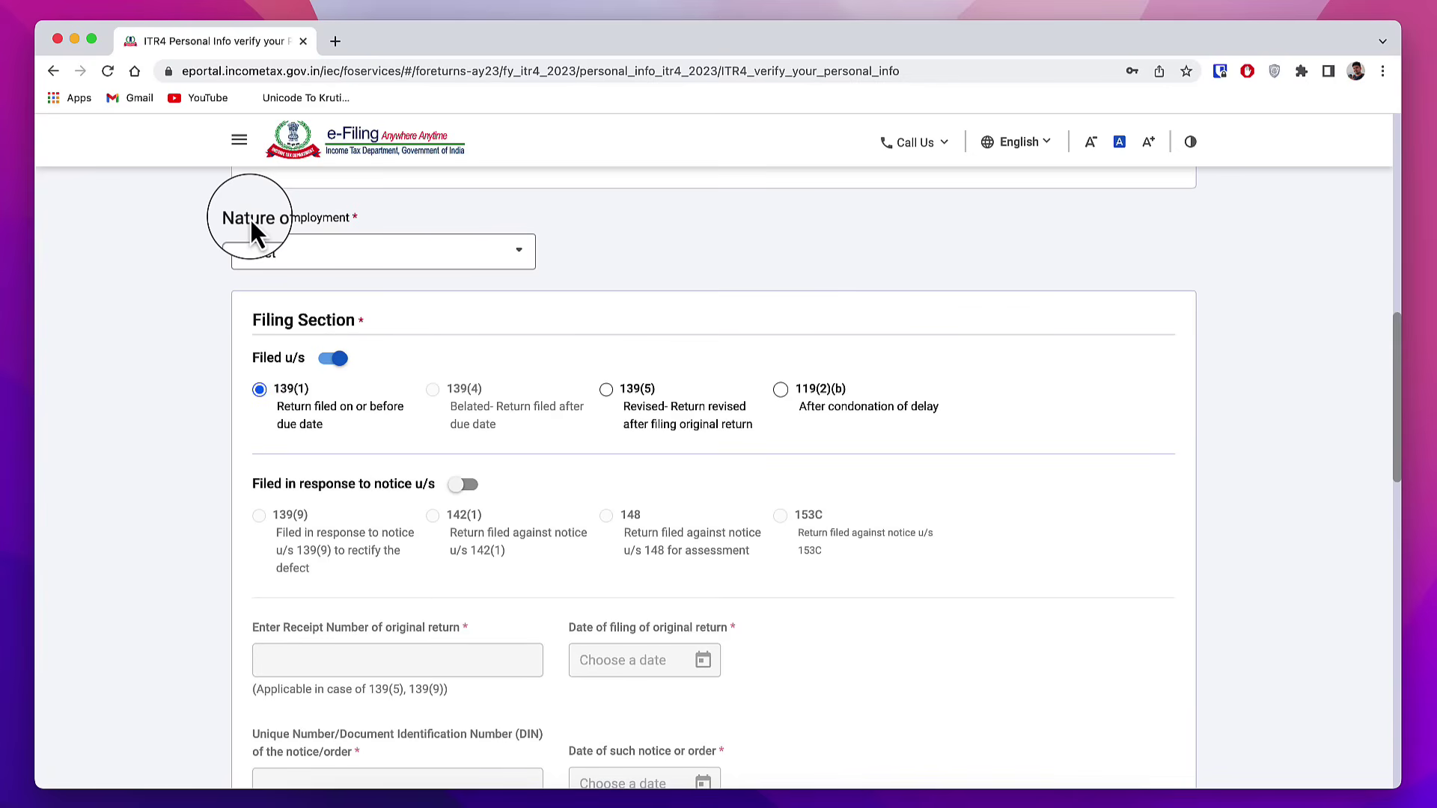
{"action": "left_click", "coordinate": [416, 260]}
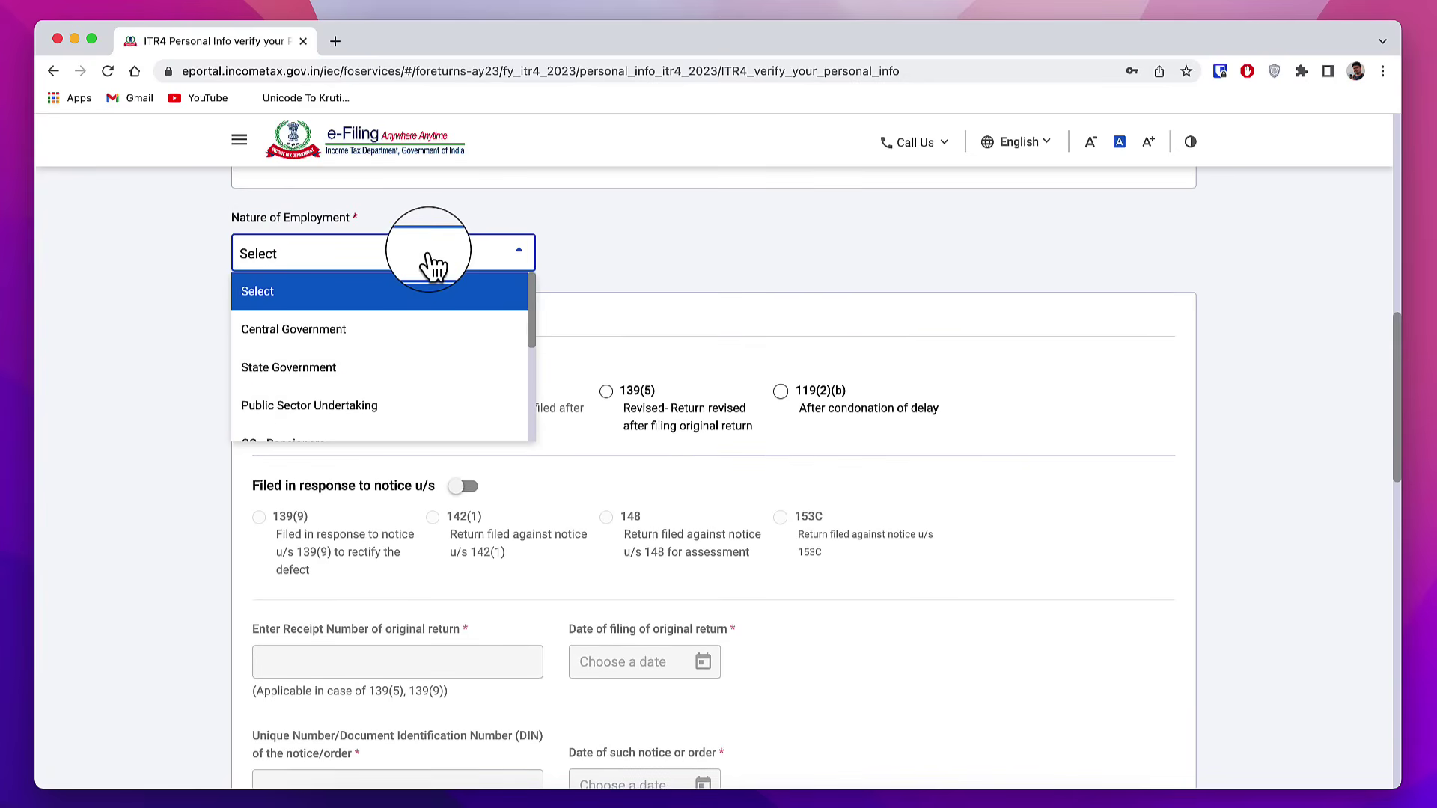
{"action": "scroll", "coordinate": [410, 378], "scroll_direction": "down", "scroll_amount": 5}
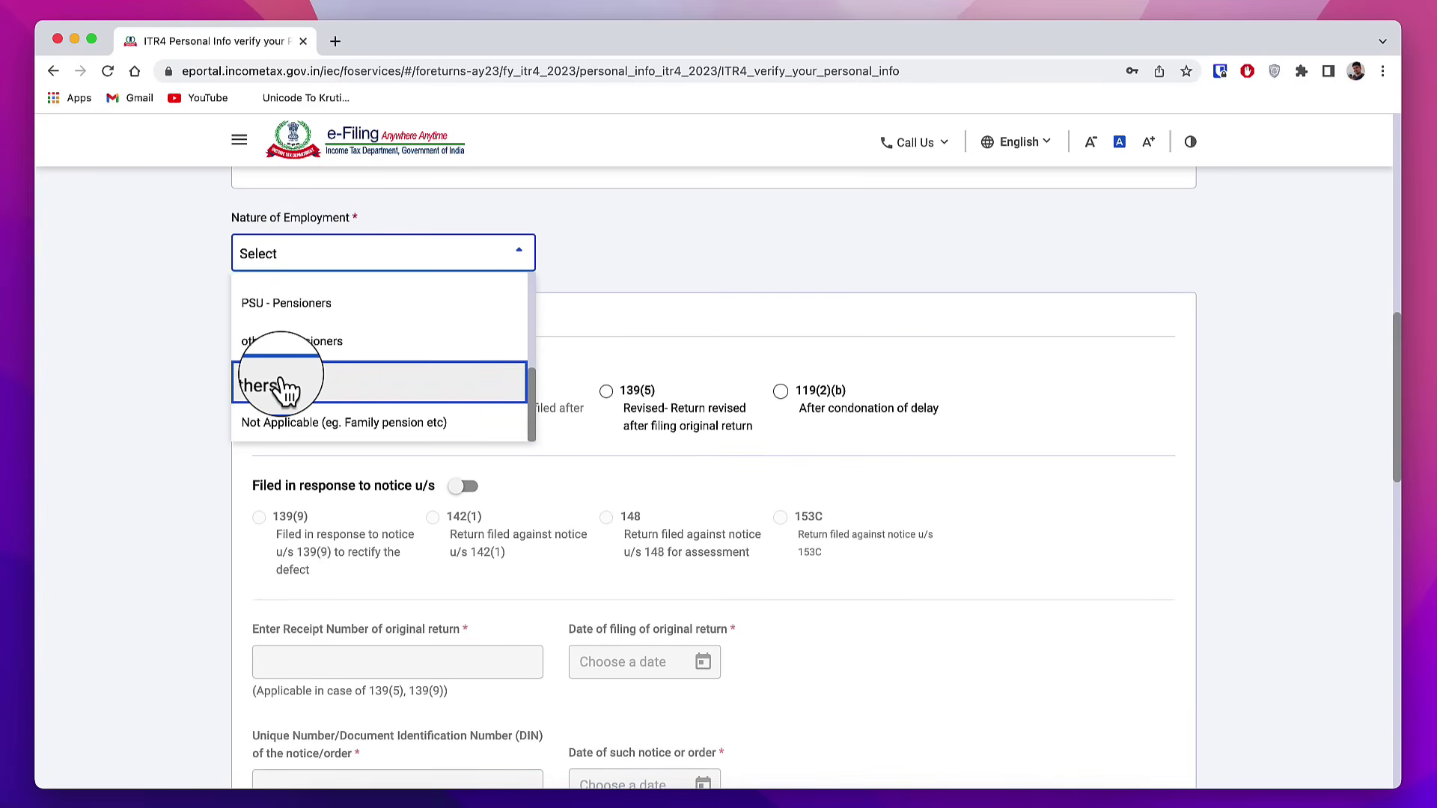
{"action": "left_click", "coordinate": [278, 366]}
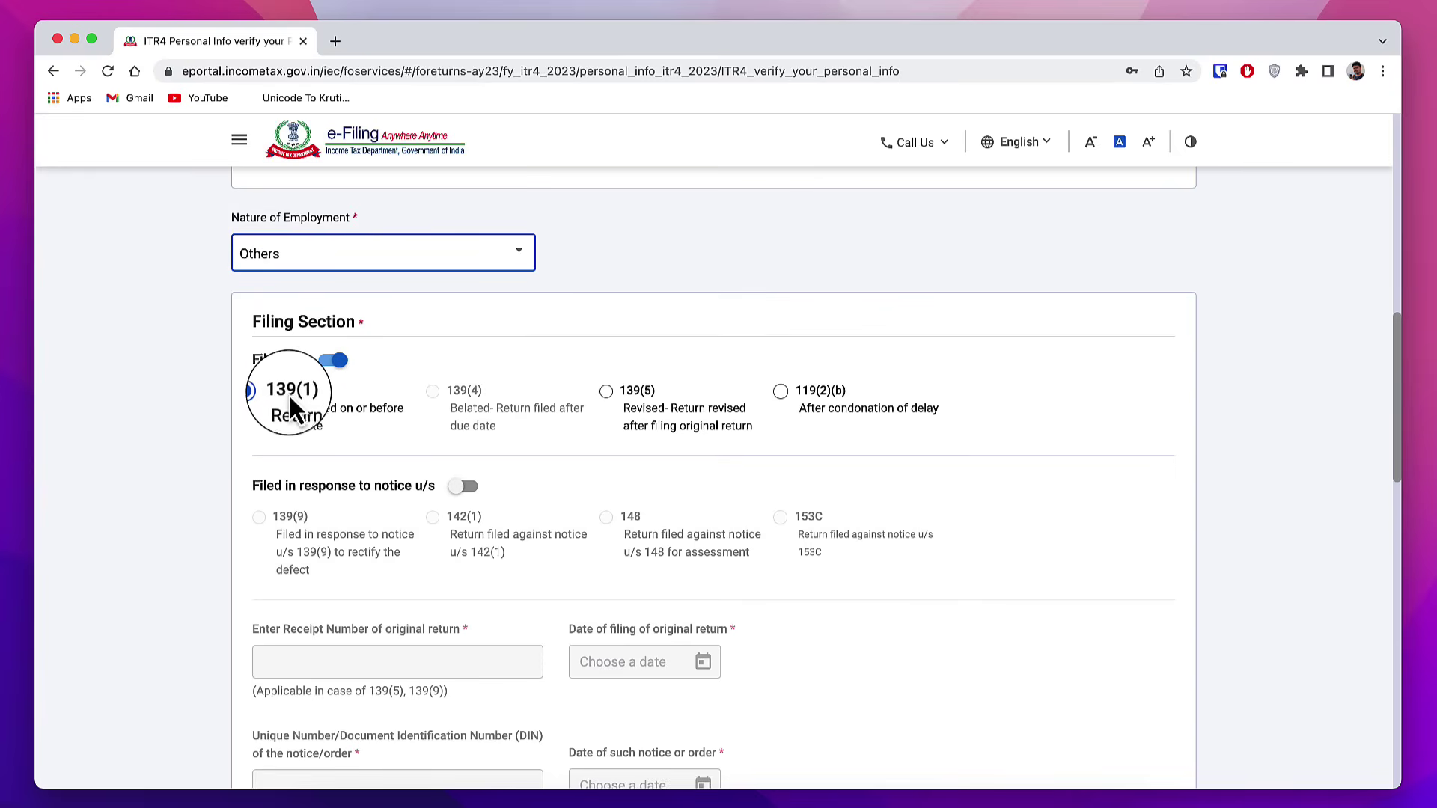
Step: Answer No to earlier 115BAC opting, Not opting this year, and No to representative assessee
{"action": "scroll", "coordinate": [390, 270], "scroll_direction": "down", "scroll_amount": 9}
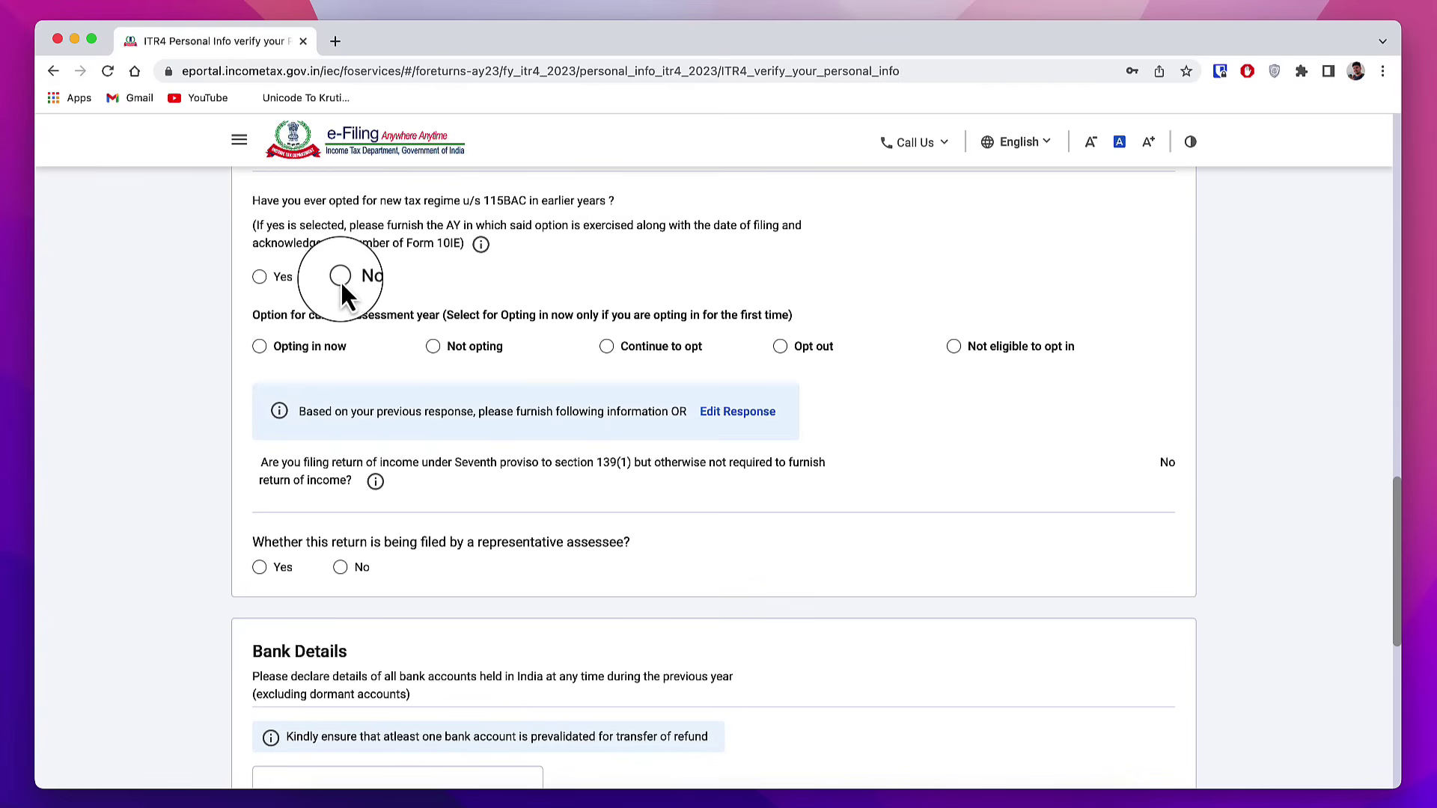
{"action": "left_click", "coordinate": [340, 277]}
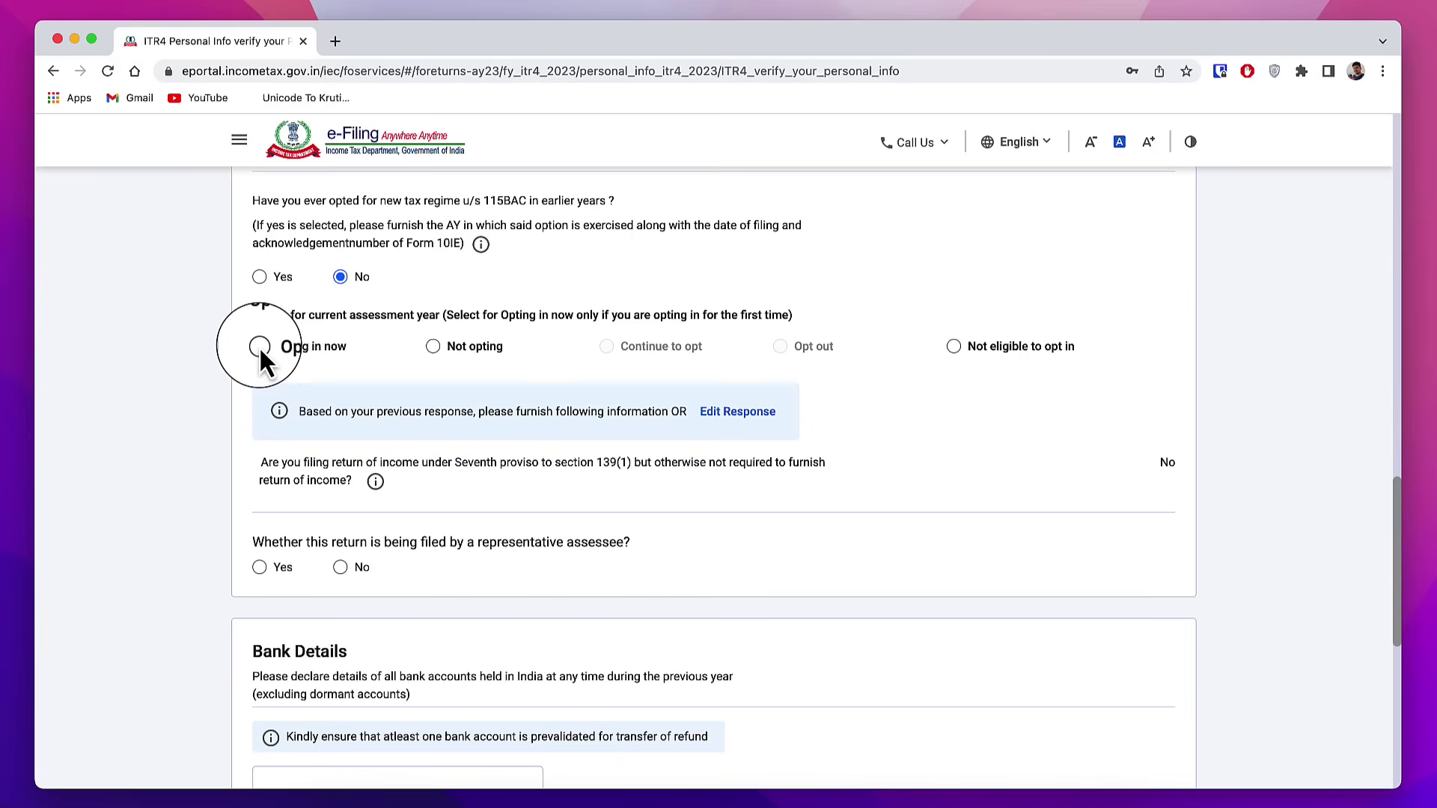
{"action": "left_click", "coordinate": [433, 346]}
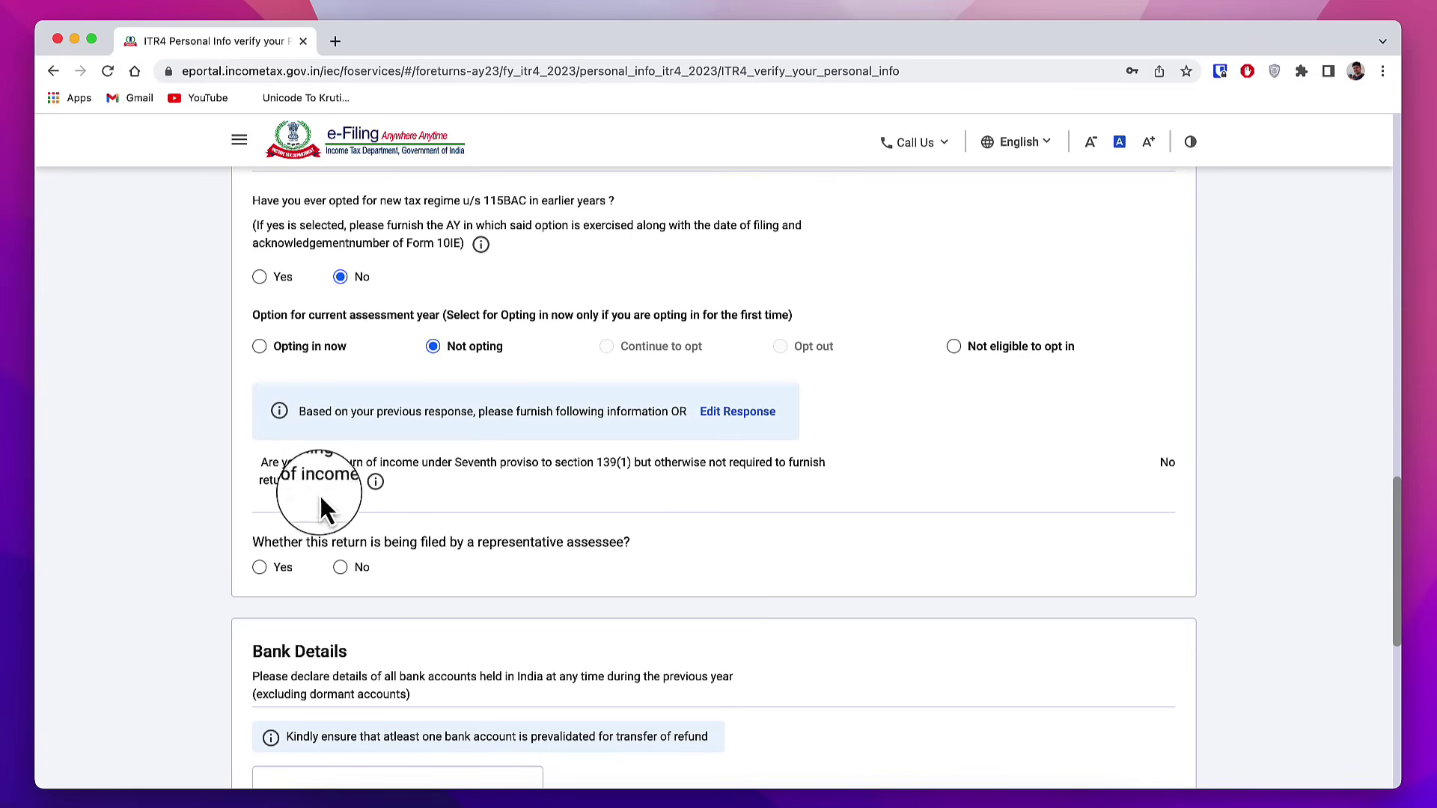
{"action": "left_click", "coordinate": [340, 568]}
{"action": "scroll", "coordinate": [506, 426], "scroll_direction": "down", "scroll_amount": 6}
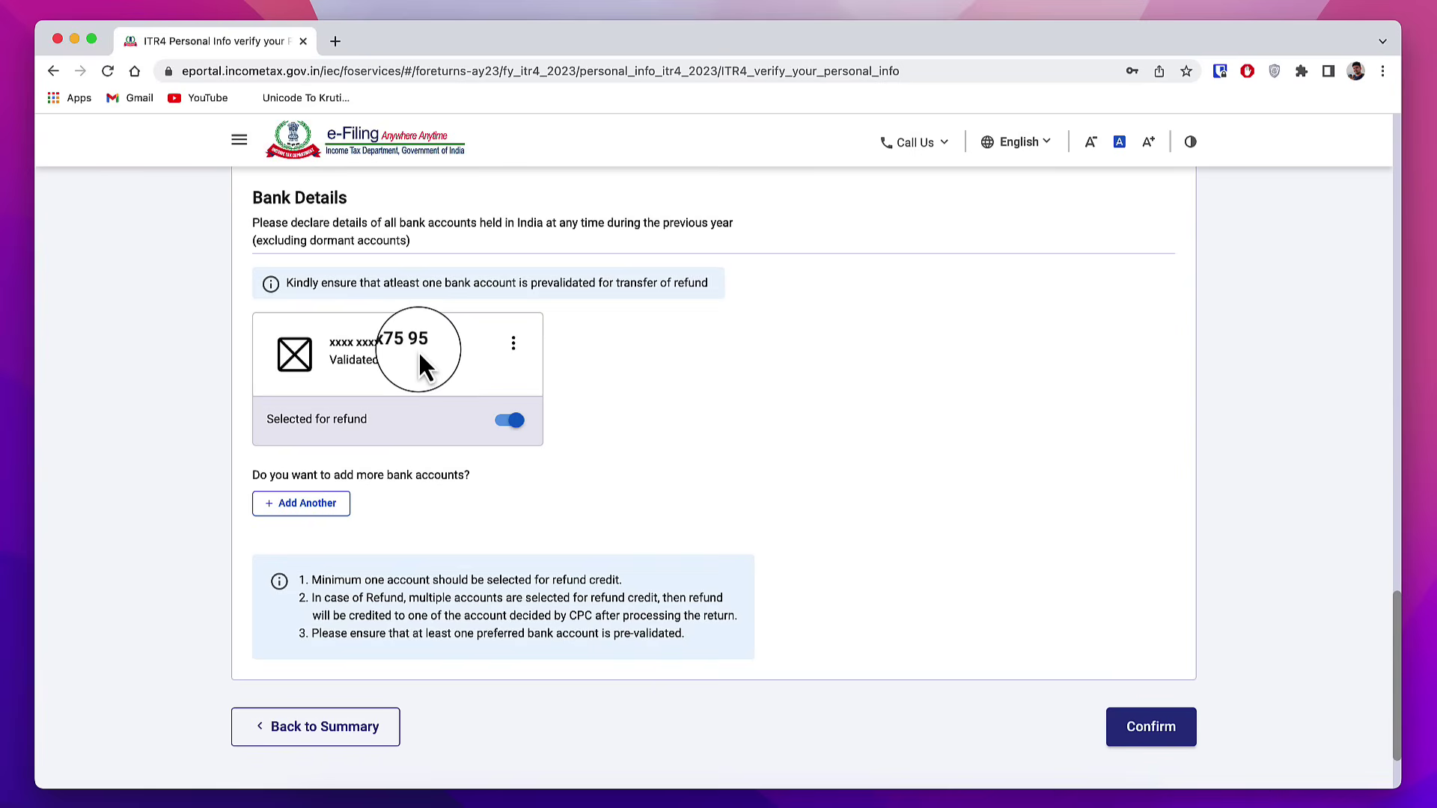
Step: Glance at the refund bank account's actions, then confirm the Personal Information section
{"action": "left_click", "coordinate": [514, 344]}
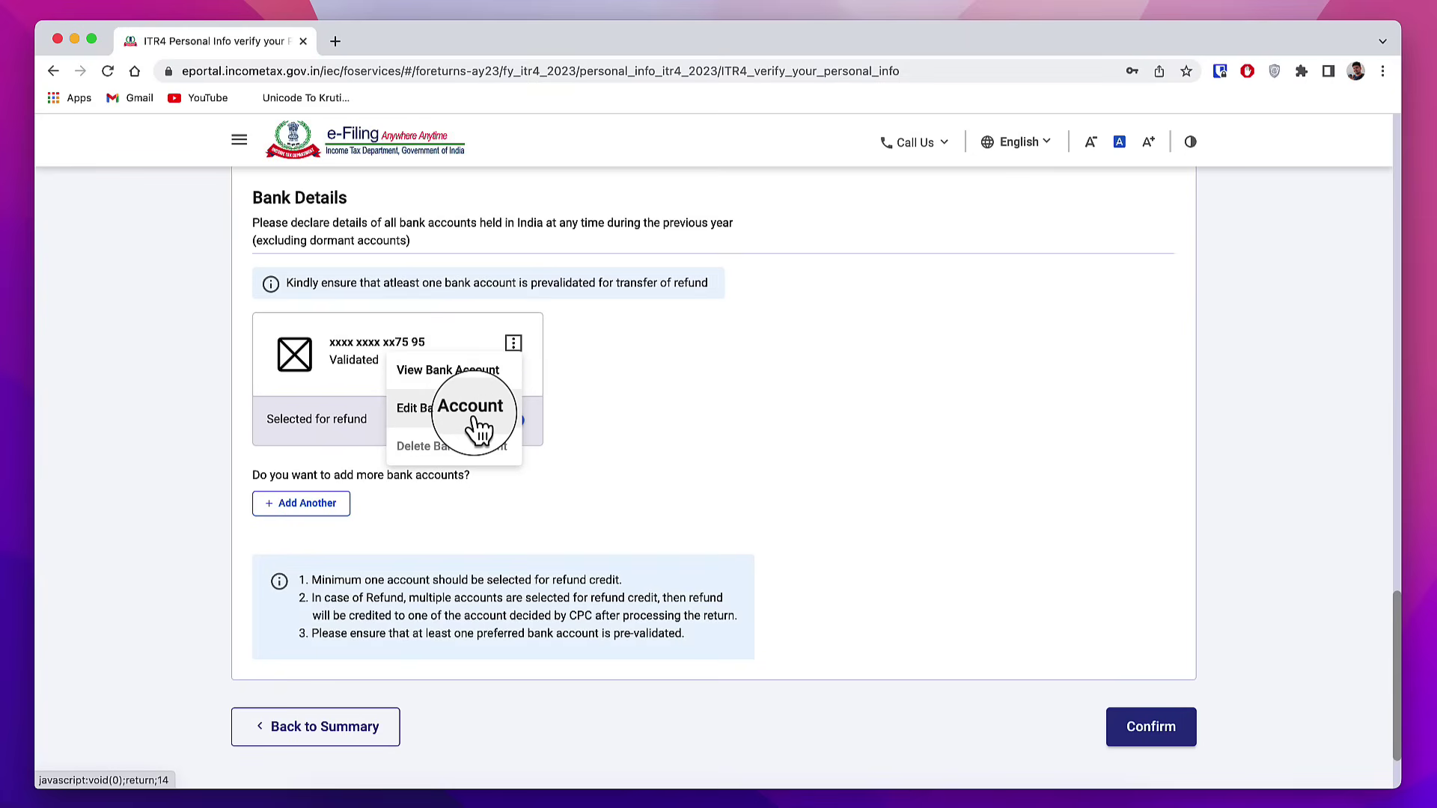
{"action": "left_click", "coordinate": [662, 420]}
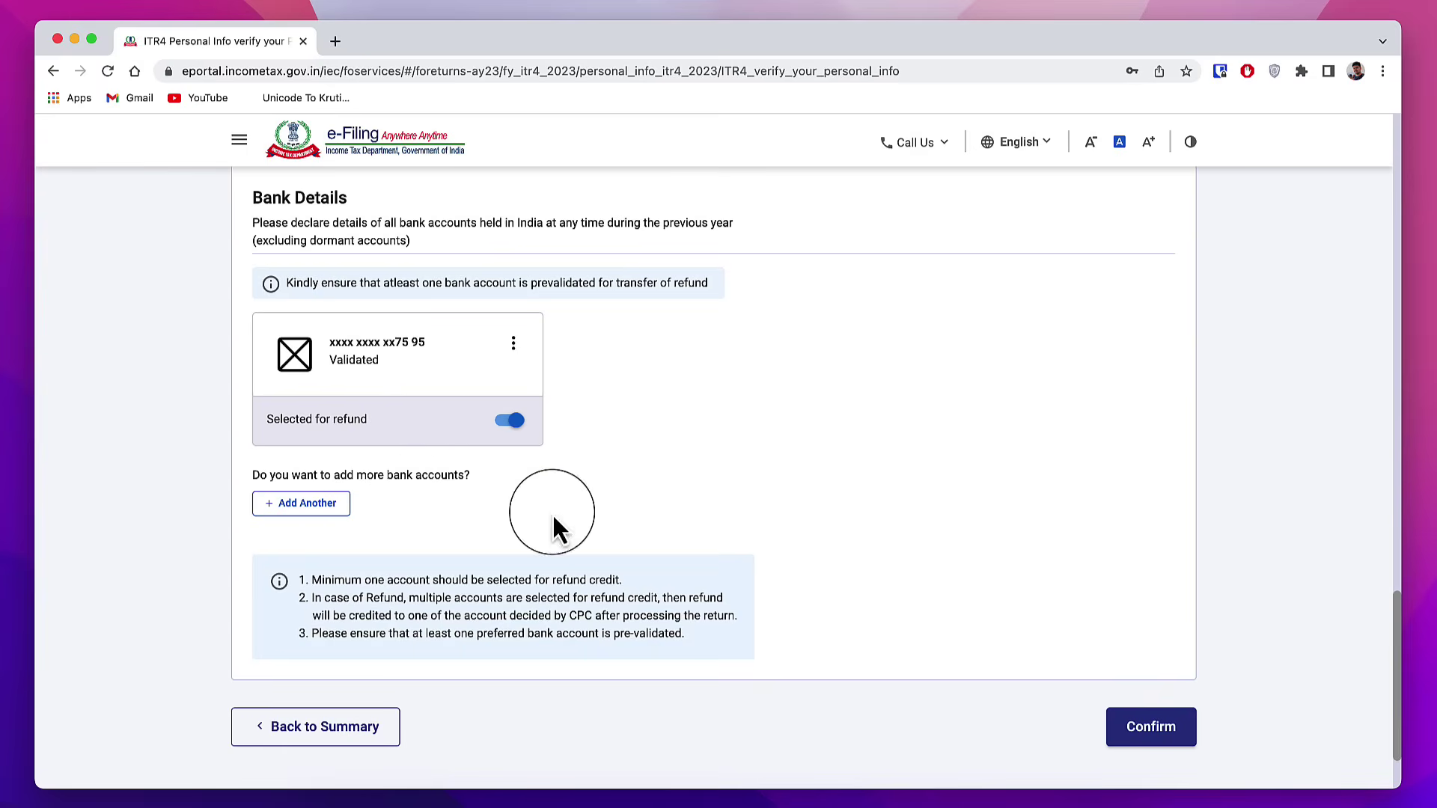
{"action": "left_click", "coordinate": [1153, 737]}
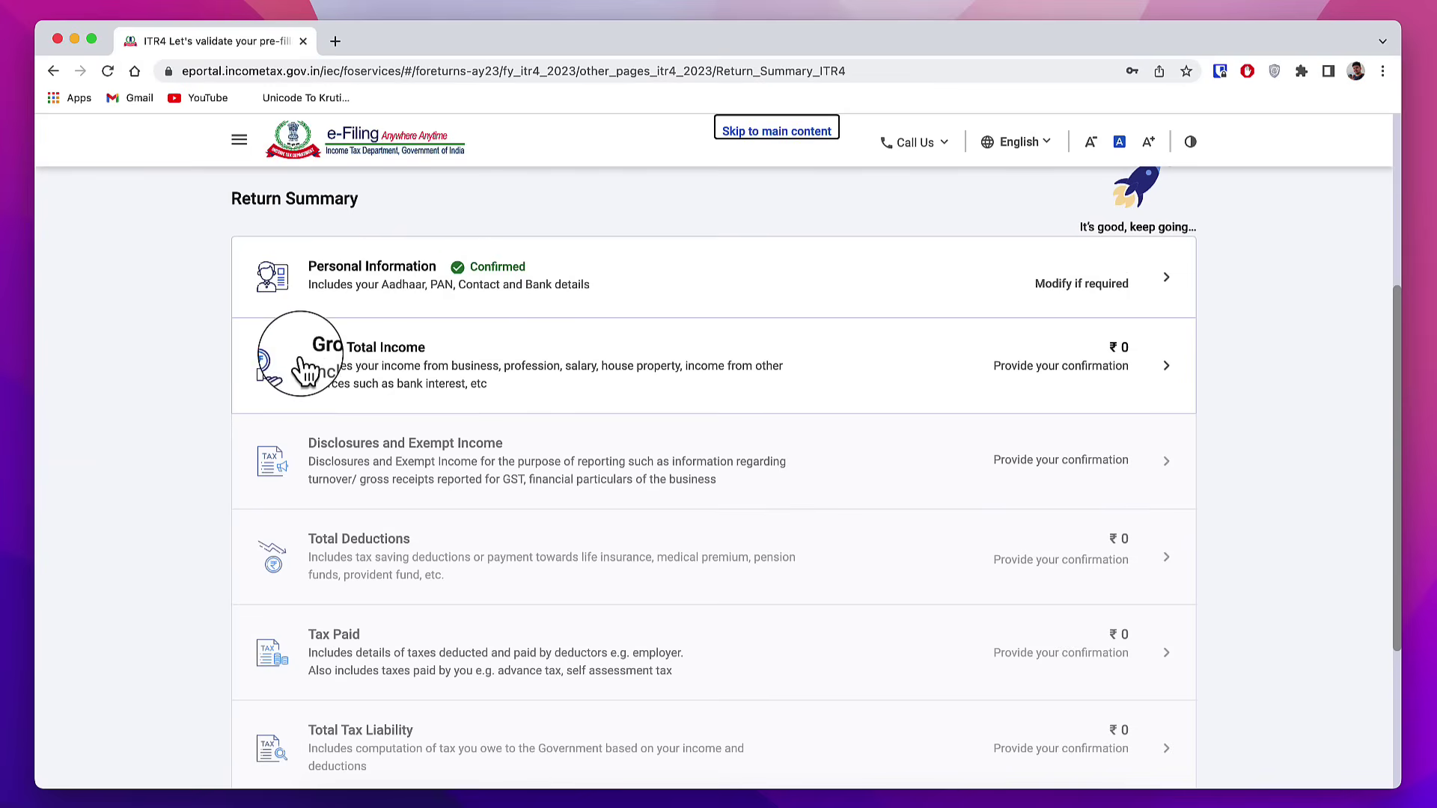
{"action": "left_click", "coordinate": [405, 364]}
{"action": "scroll", "coordinate": [577, 486], "scroll_direction": "down", "scroll_amount": 8}
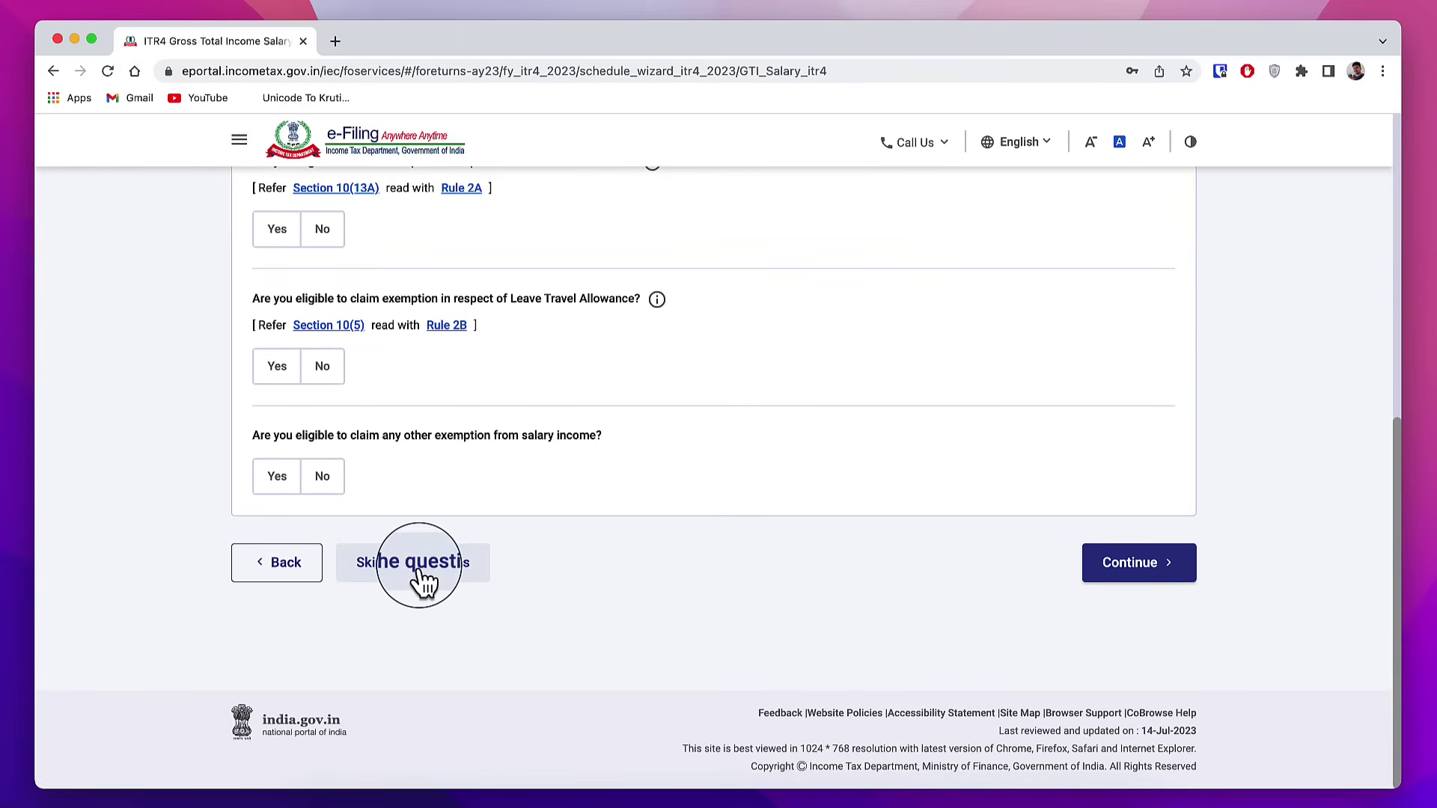
{"action": "left_click", "coordinate": [442, 580]}
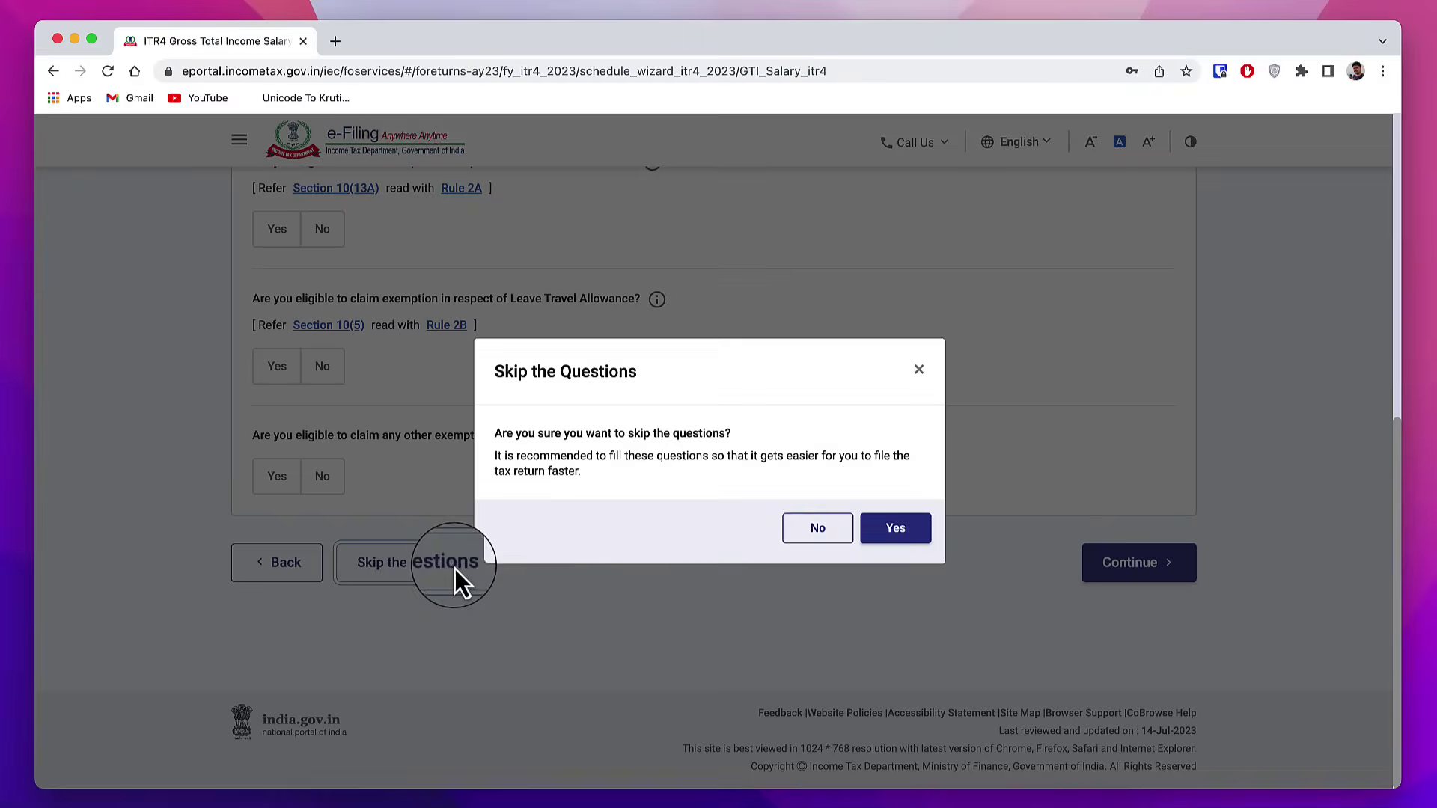
{"action": "left_click", "coordinate": [897, 535]}
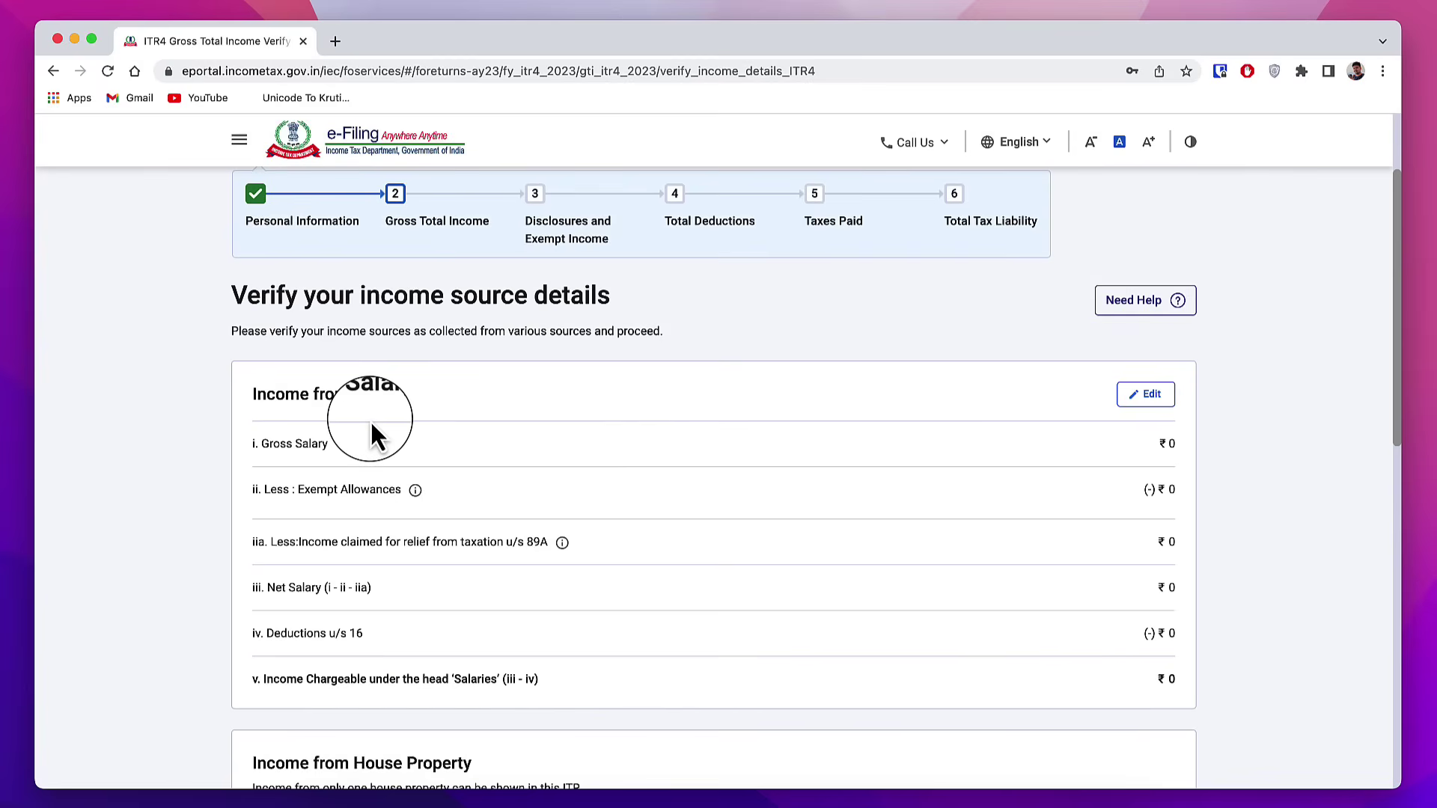
{"action": "scroll", "coordinate": [385, 394], "scroll_direction": "down", "scroll_amount": 1}
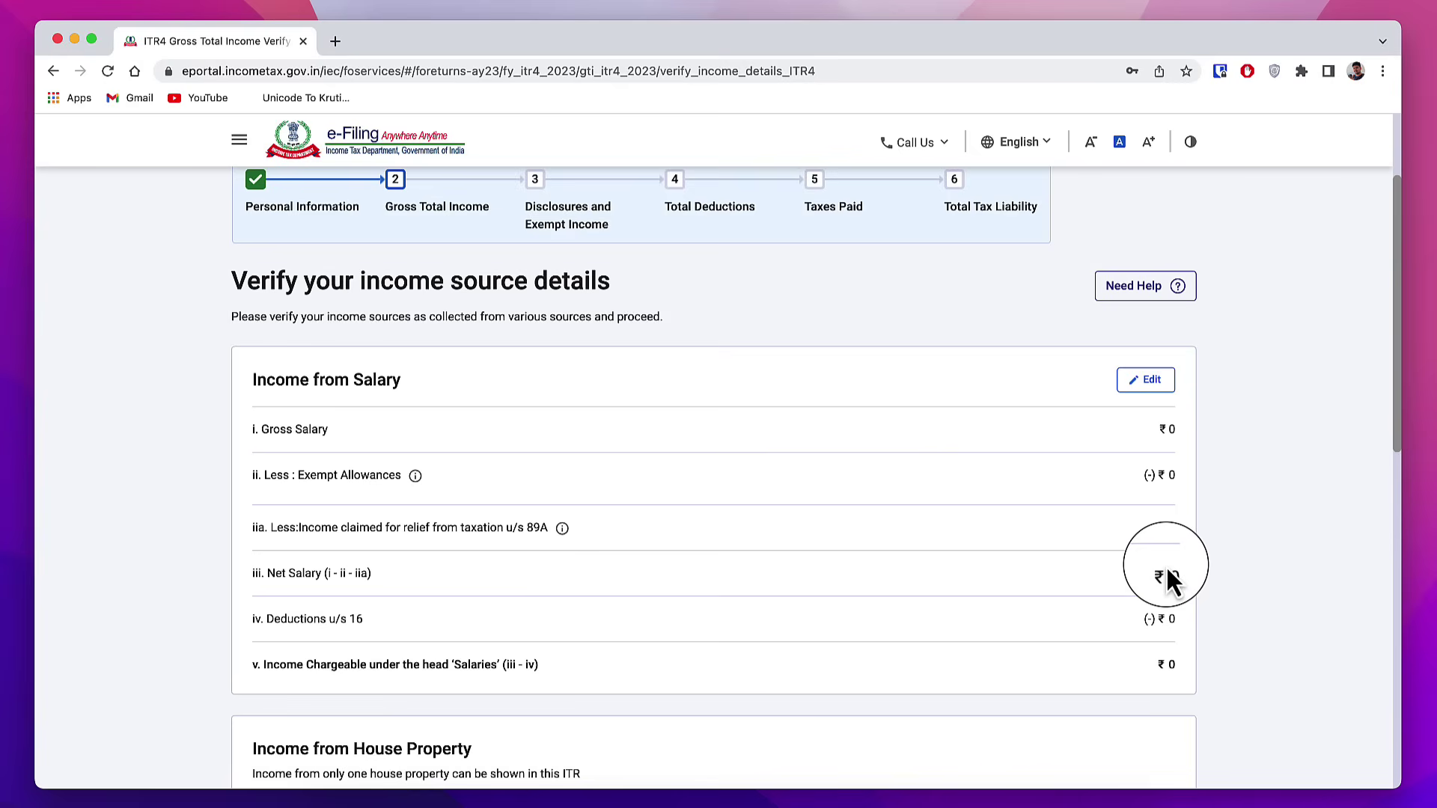
{"action": "scroll", "coordinate": [962, 577], "scroll_direction": "down", "scroll_amount": 3}
{"action": "scroll", "coordinate": [687, 537], "scroll_direction": "down", "scroll_amount": 3}
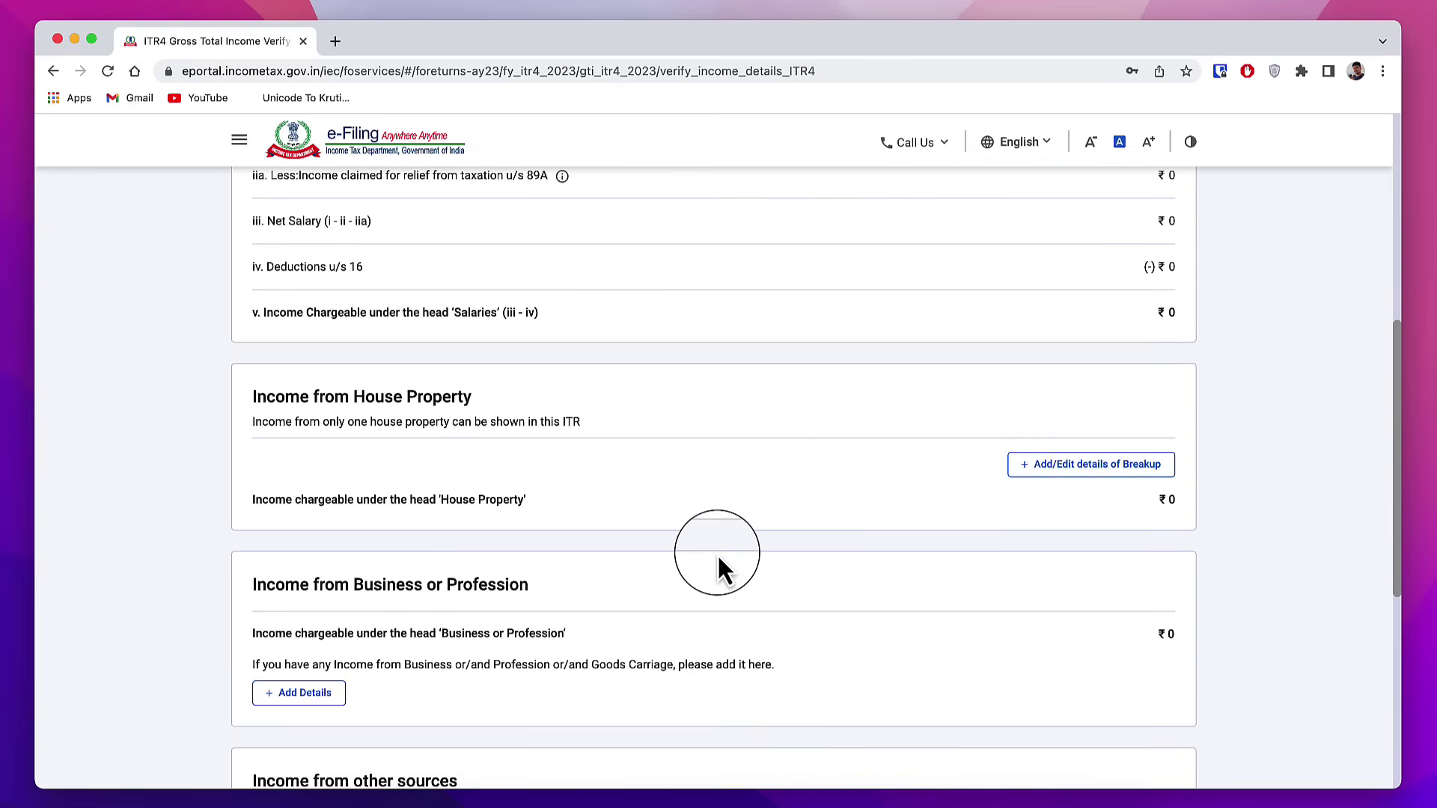
{"action": "scroll", "coordinate": [717, 554], "scroll_direction": "down", "scroll_amount": 4}
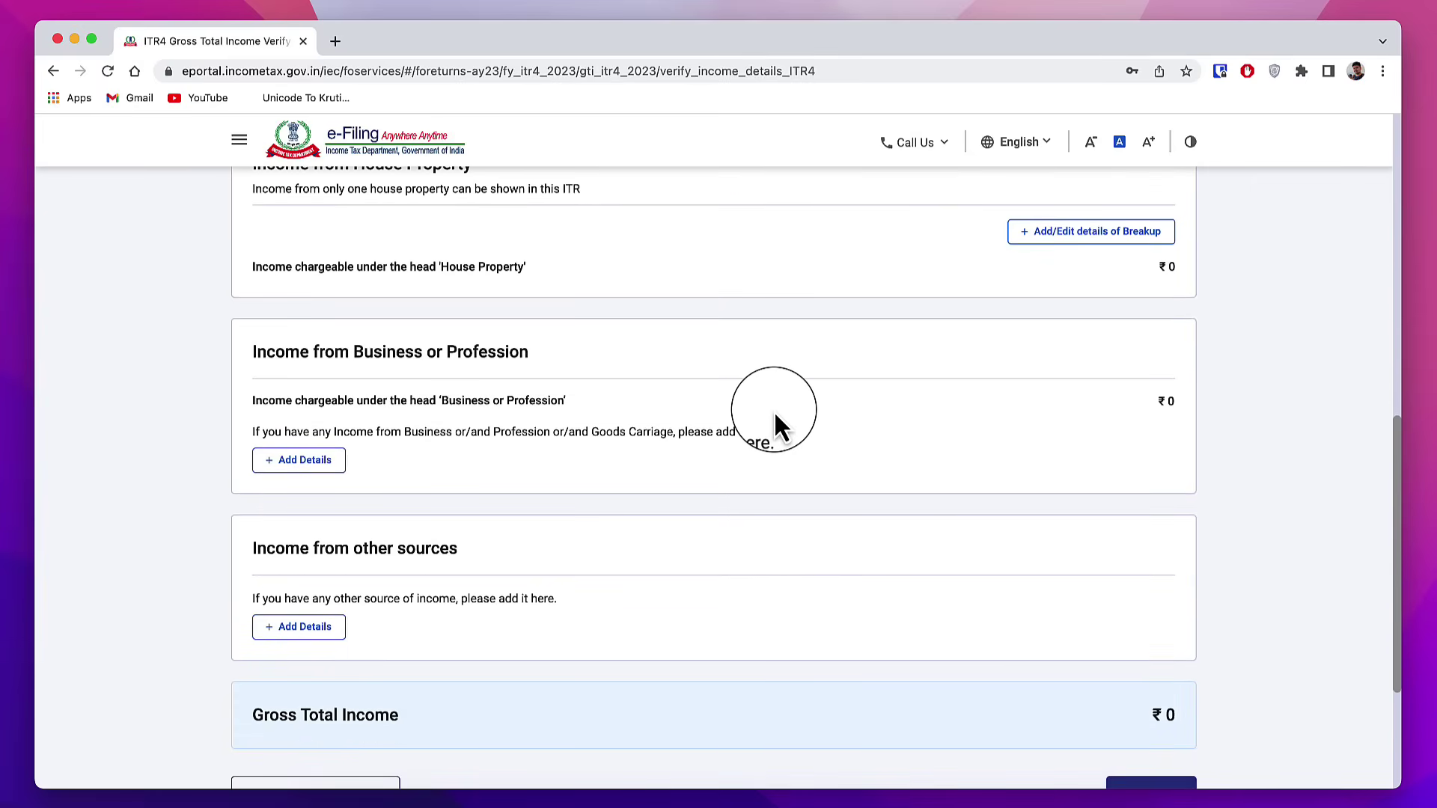
{"action": "scroll", "coordinate": [584, 517], "scroll_direction": "down", "scroll_amount": 1}
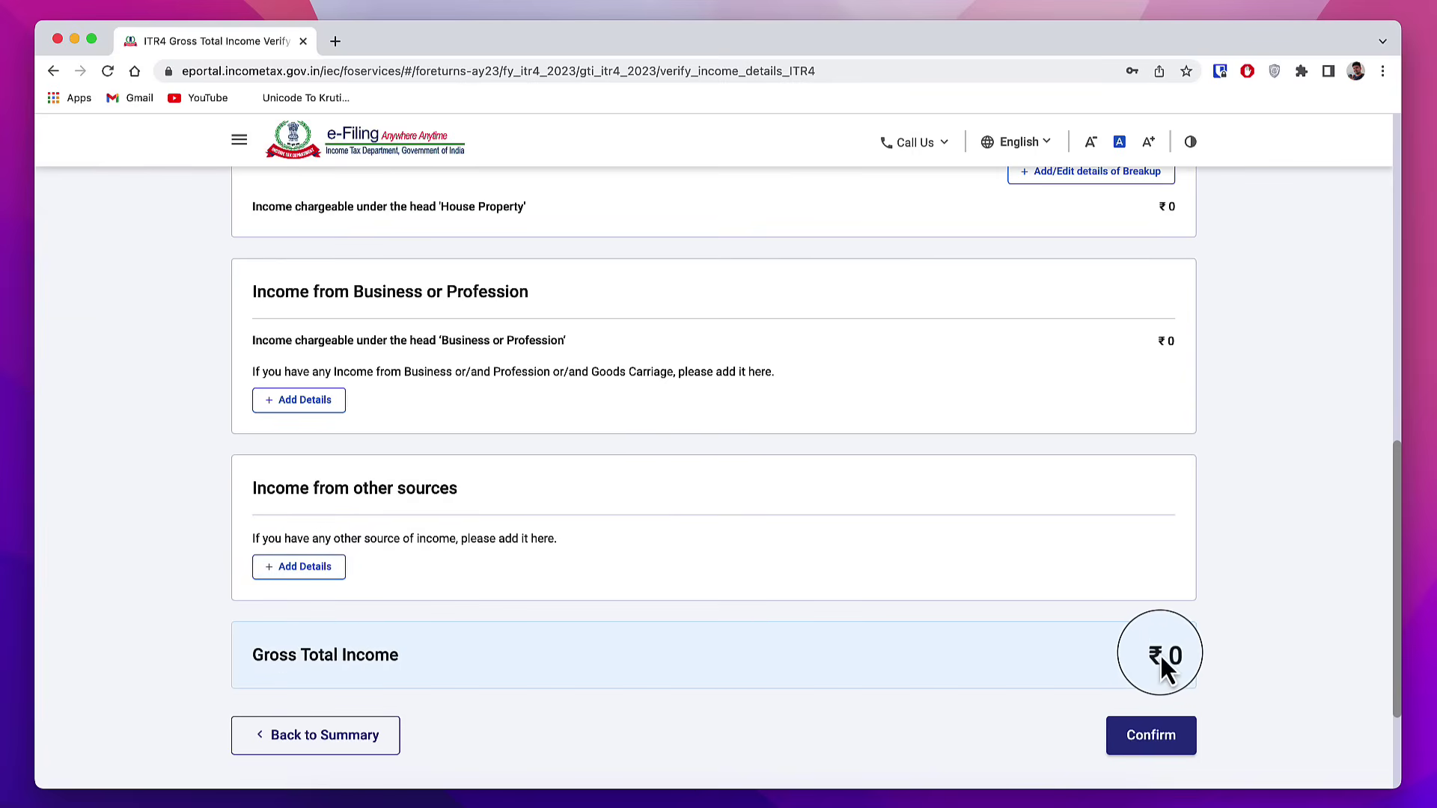
{"action": "scroll", "coordinate": [904, 532], "scroll_direction": "up", "scroll_amount": 10}
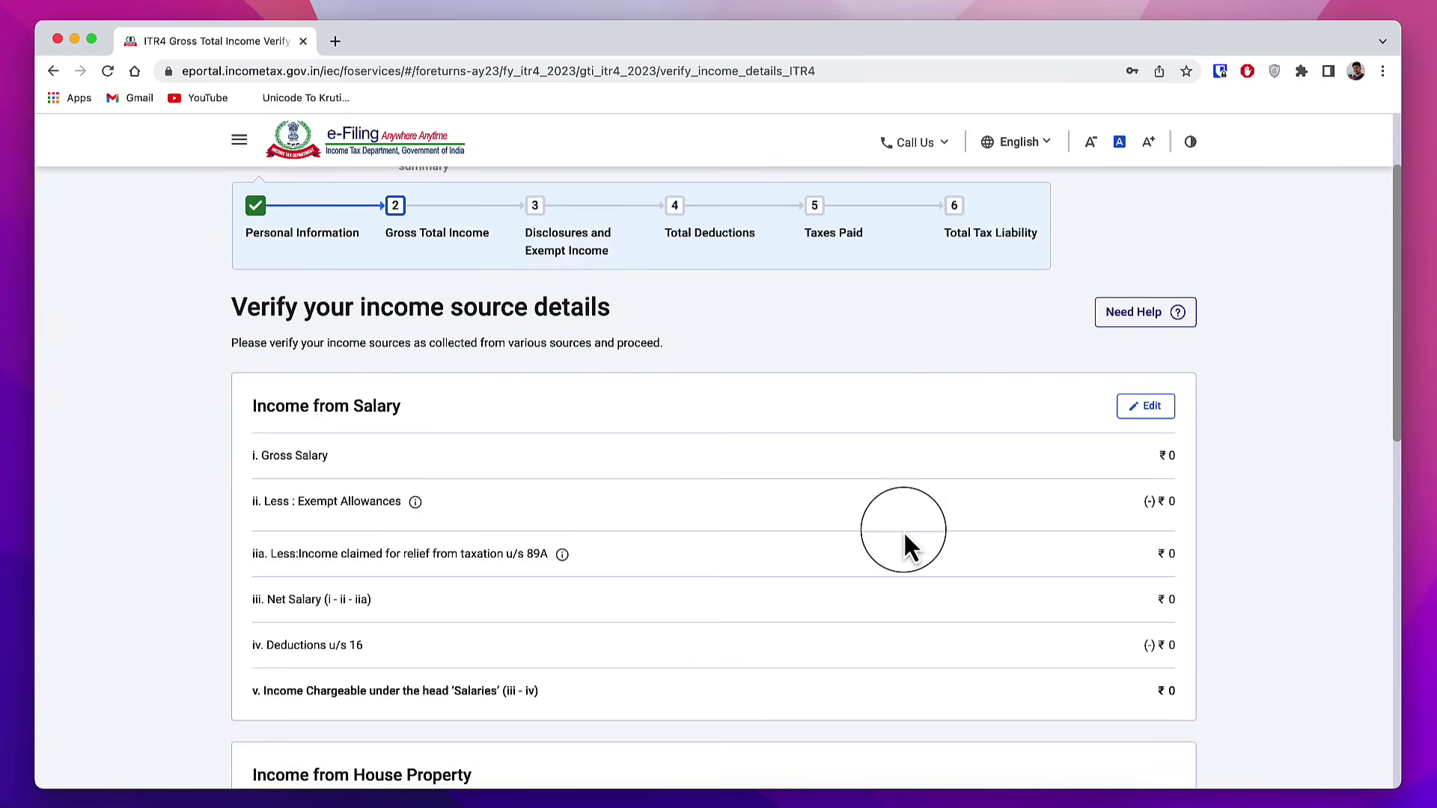
{"action": "scroll", "coordinate": [541, 474], "scroll_direction": "down", "scroll_amount": 1}
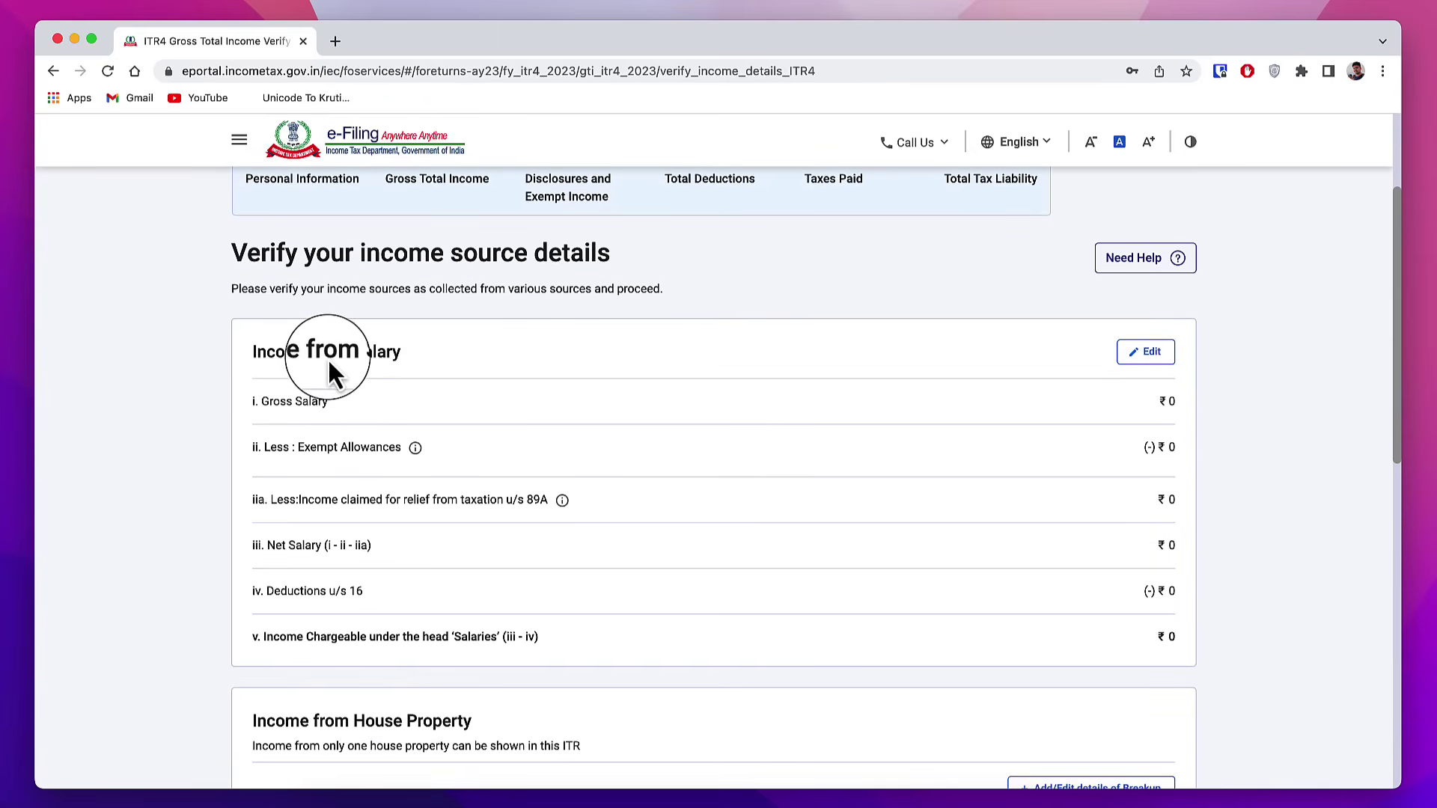
{"action": "left_click", "coordinate": [1153, 354]}
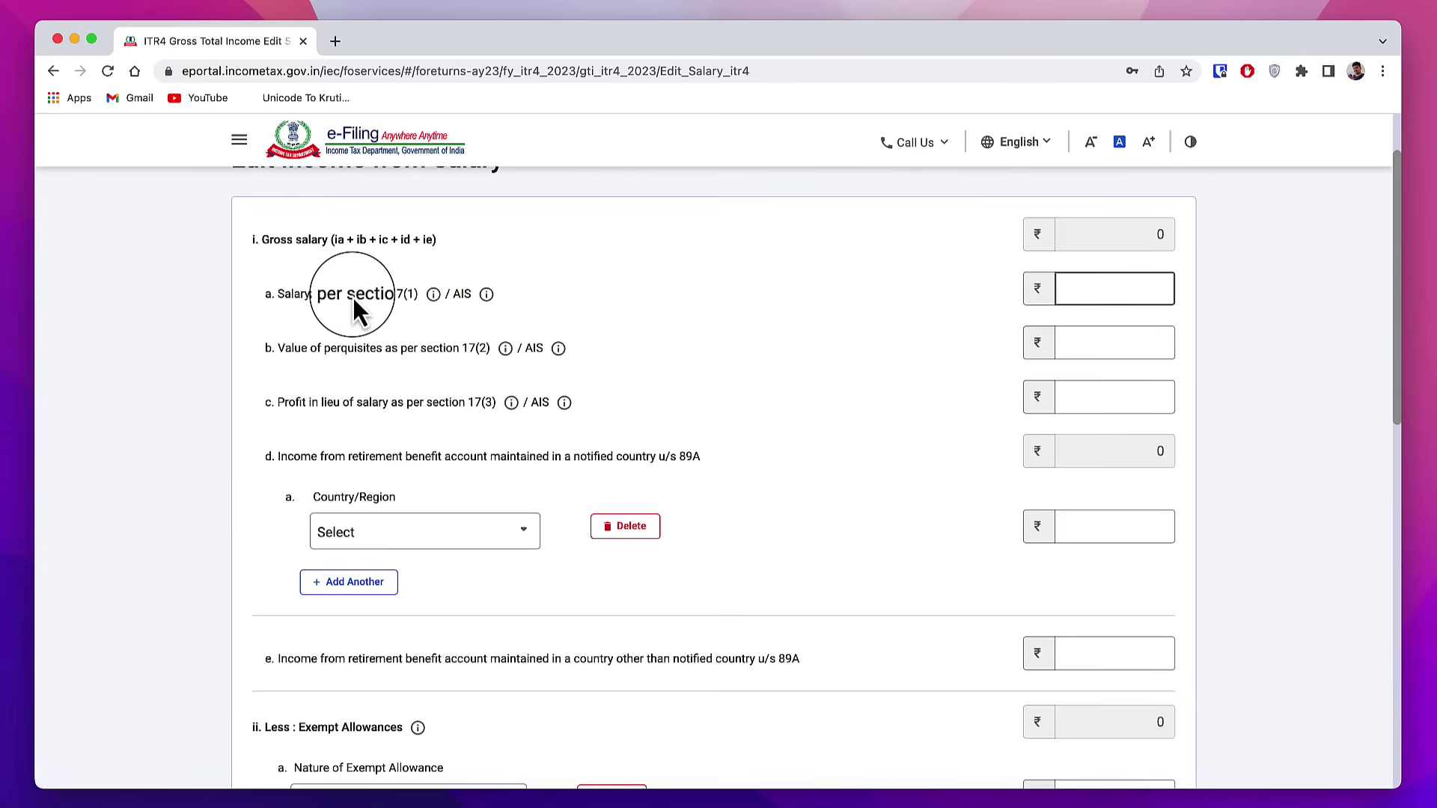
{"action": "left_click", "coordinate": [1111, 292]}
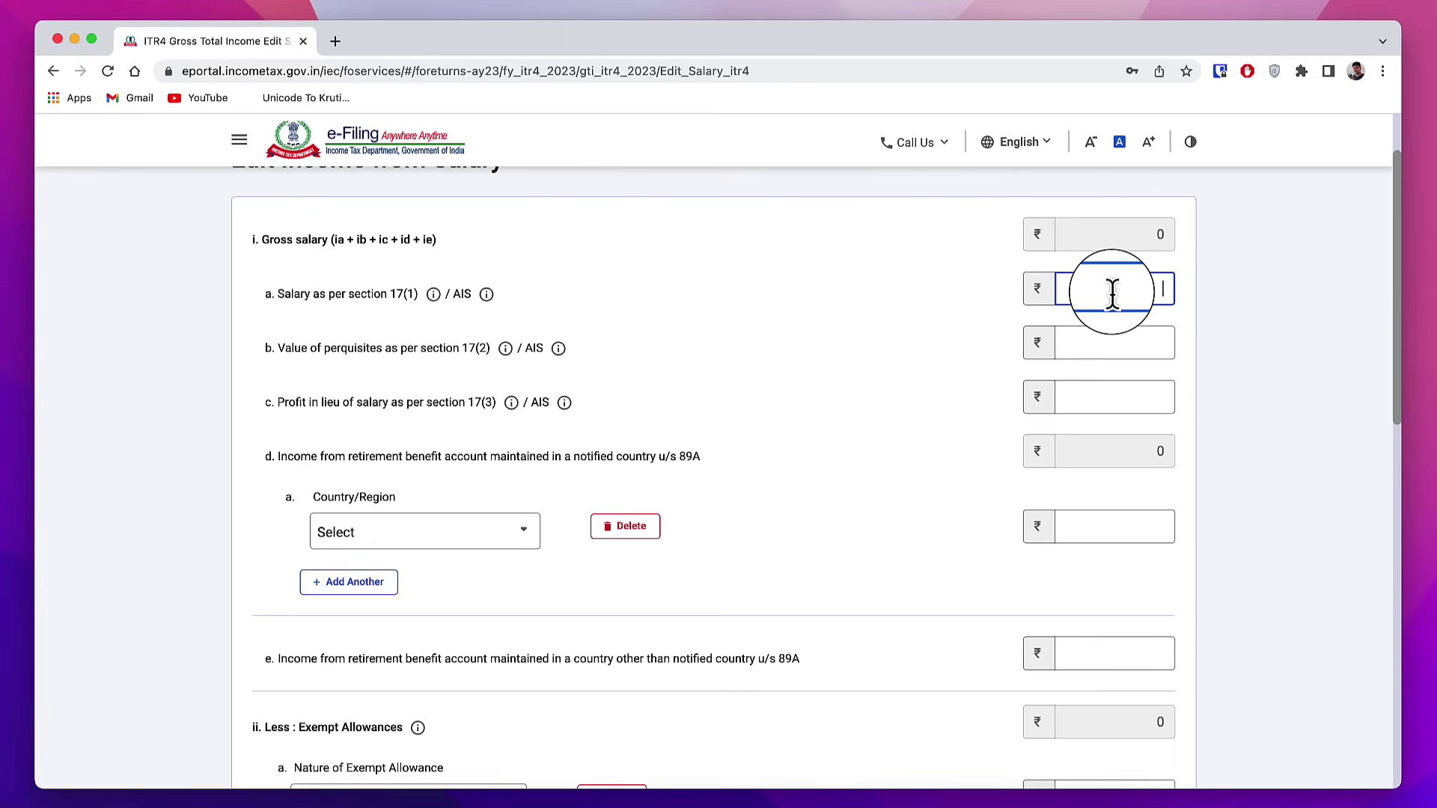
{"action": "scroll", "coordinate": [774, 622], "scroll_direction": "down", "scroll_amount": 3}
{"action": "scroll", "coordinate": [775, 636], "scroll_direction": "down", "scroll_amount": 2}
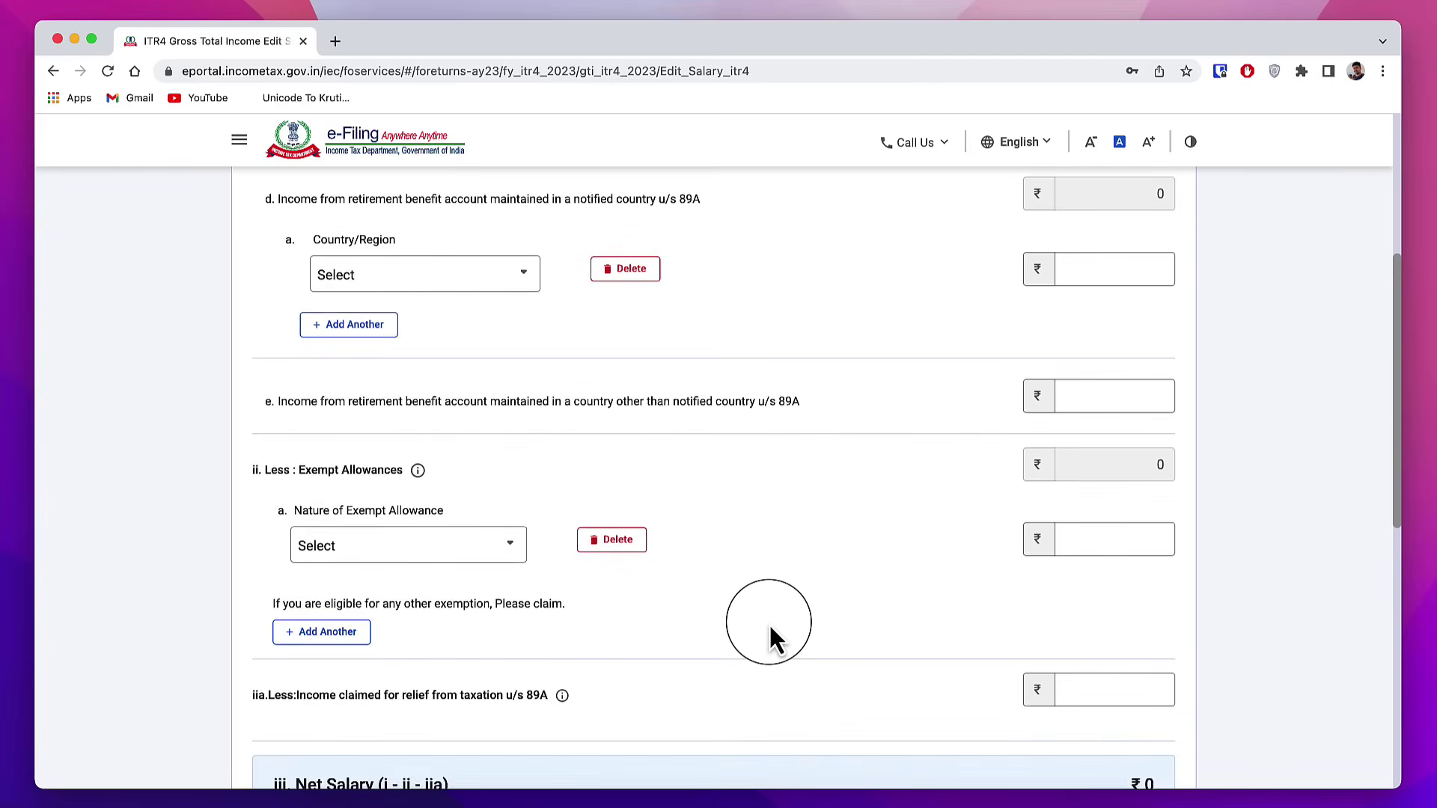
{"action": "scroll", "coordinate": [1096, 522], "scroll_direction": "down", "scroll_amount": 8}
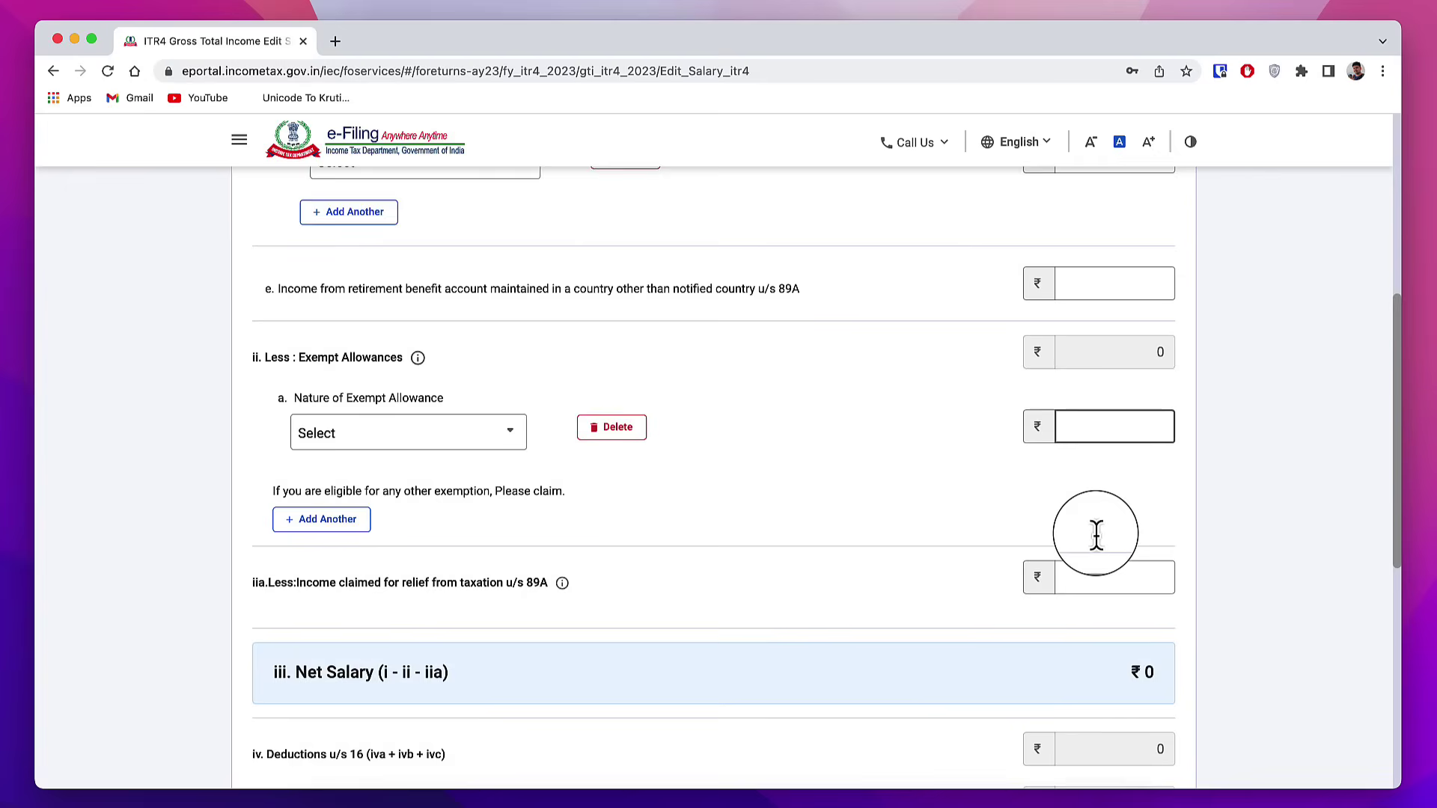
{"action": "scroll", "coordinate": [1102, 649], "scroll_direction": "down", "scroll_amount": 2}
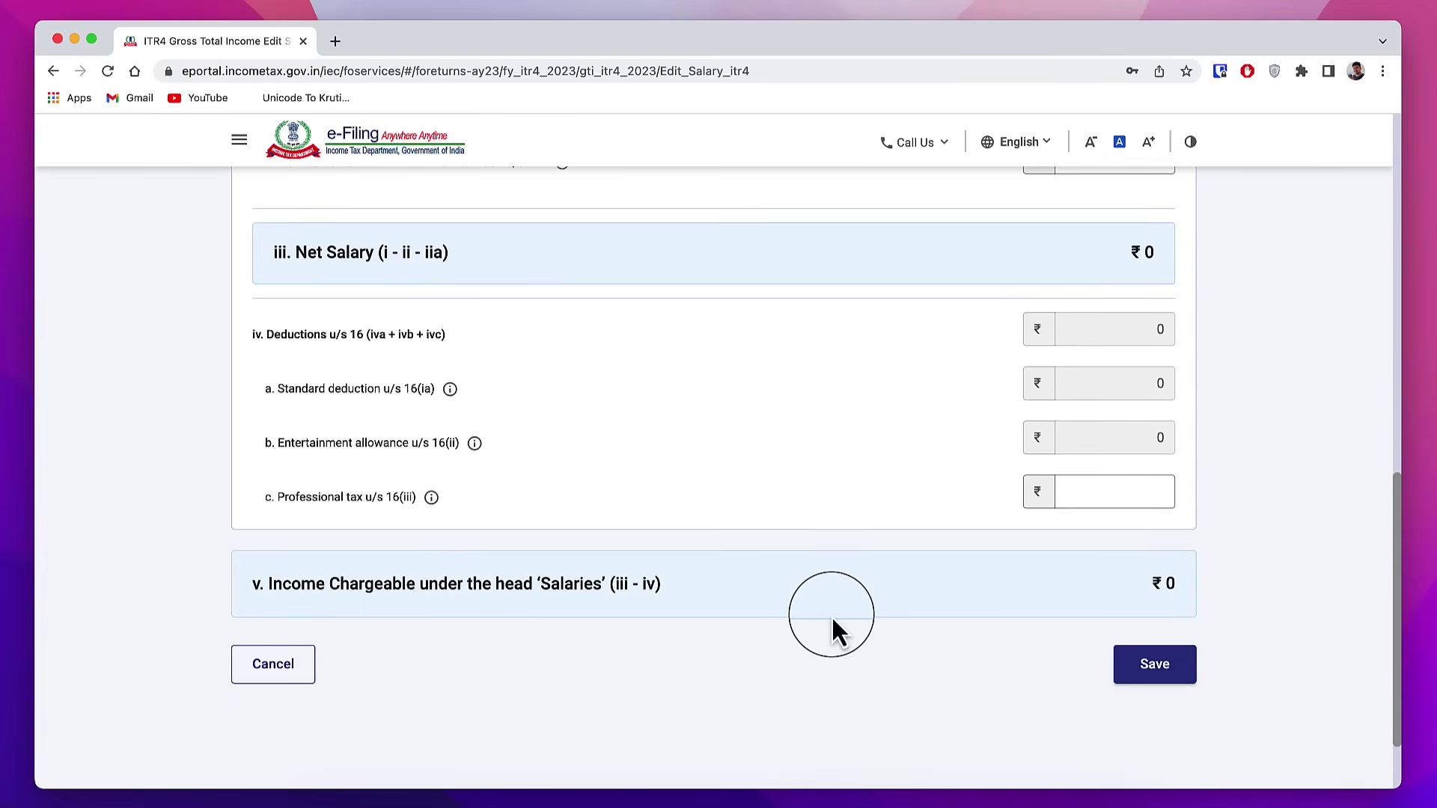
{"action": "left_click", "coordinate": [278, 667]}
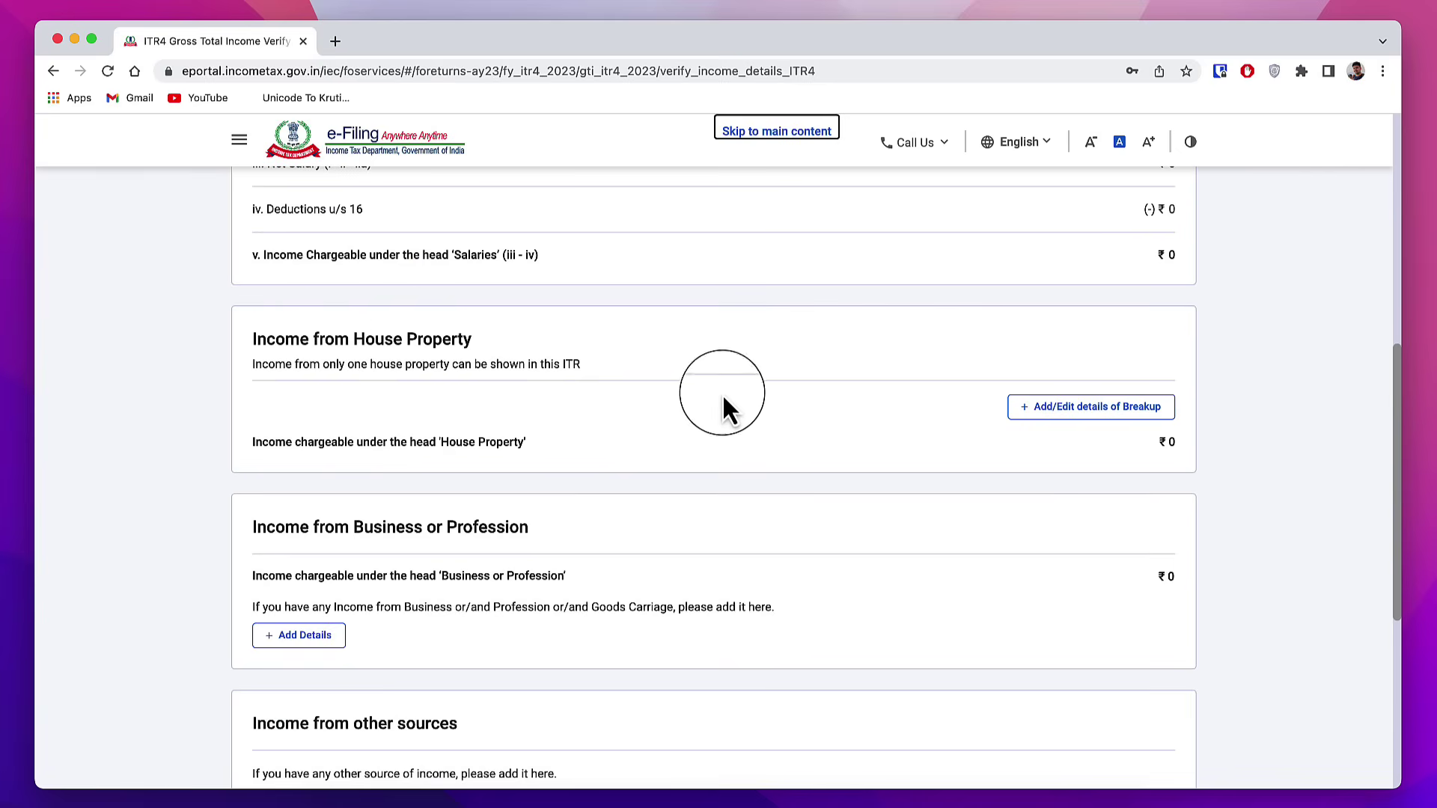
{"action": "left_click", "coordinate": [1066, 419]}
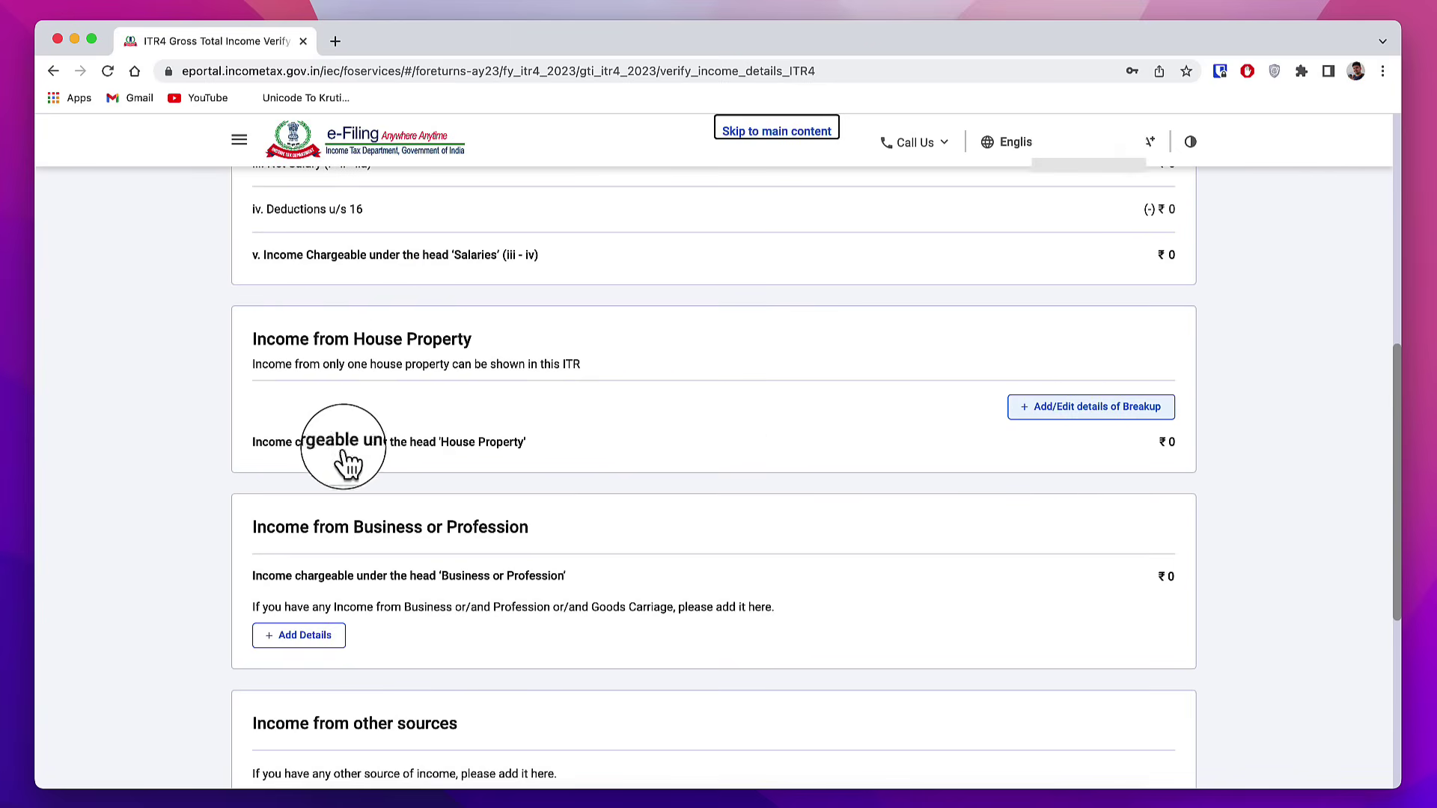
{"action": "left_click", "coordinate": [403, 487]}
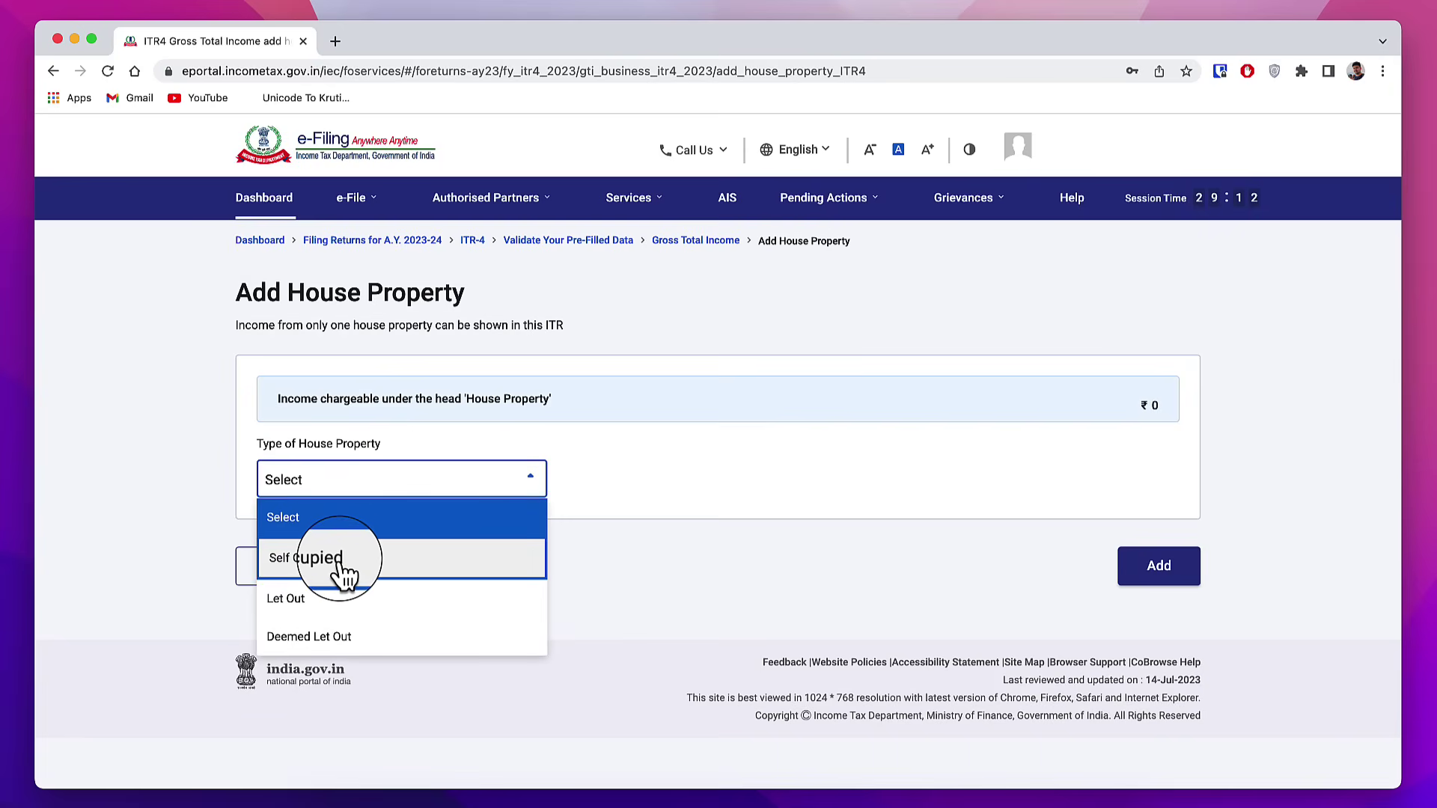
{"action": "left_click", "coordinate": [358, 608]}
{"action": "scroll", "coordinate": [340, 367], "scroll_direction": "down", "scroll_amount": 3}
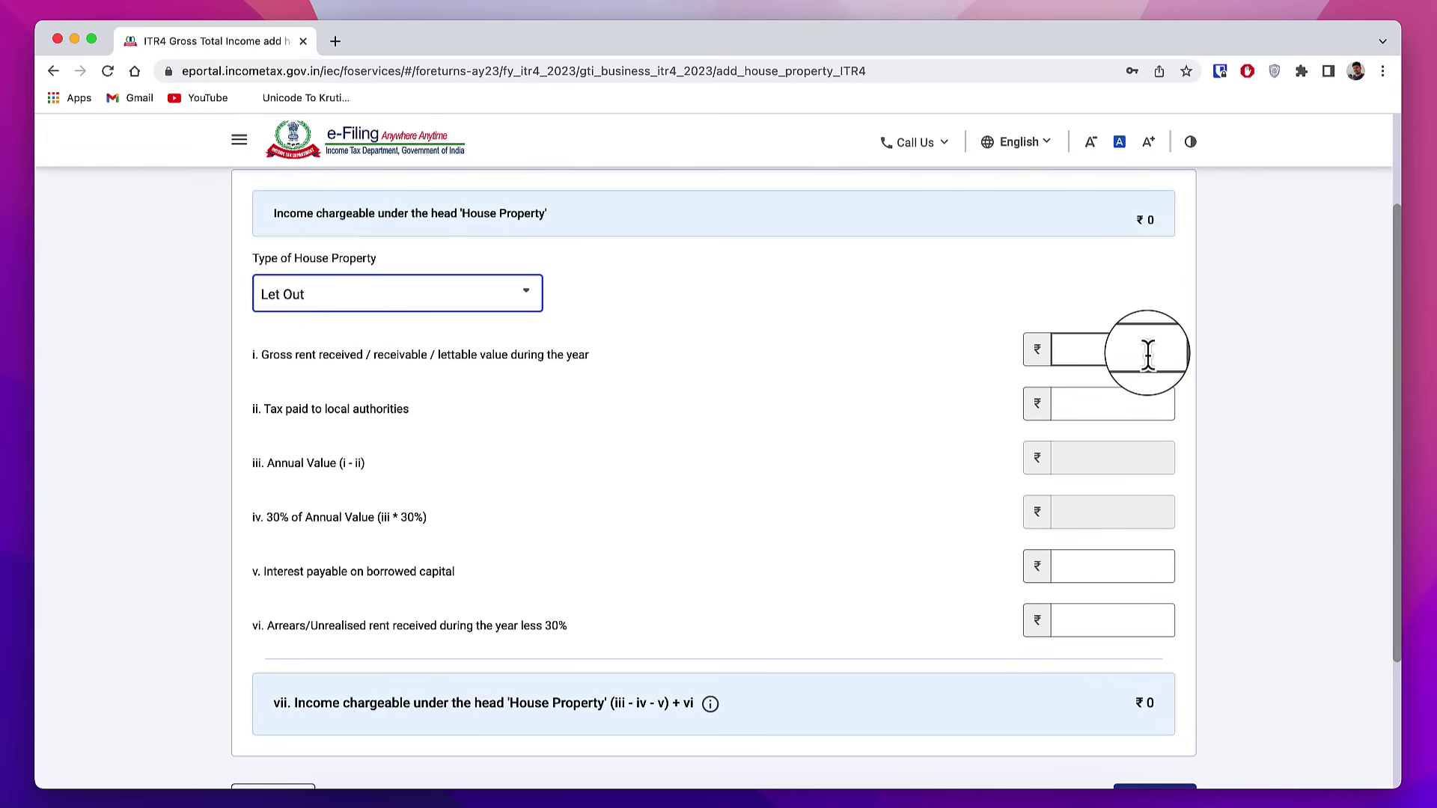
{"action": "key", "text": "Tab"}
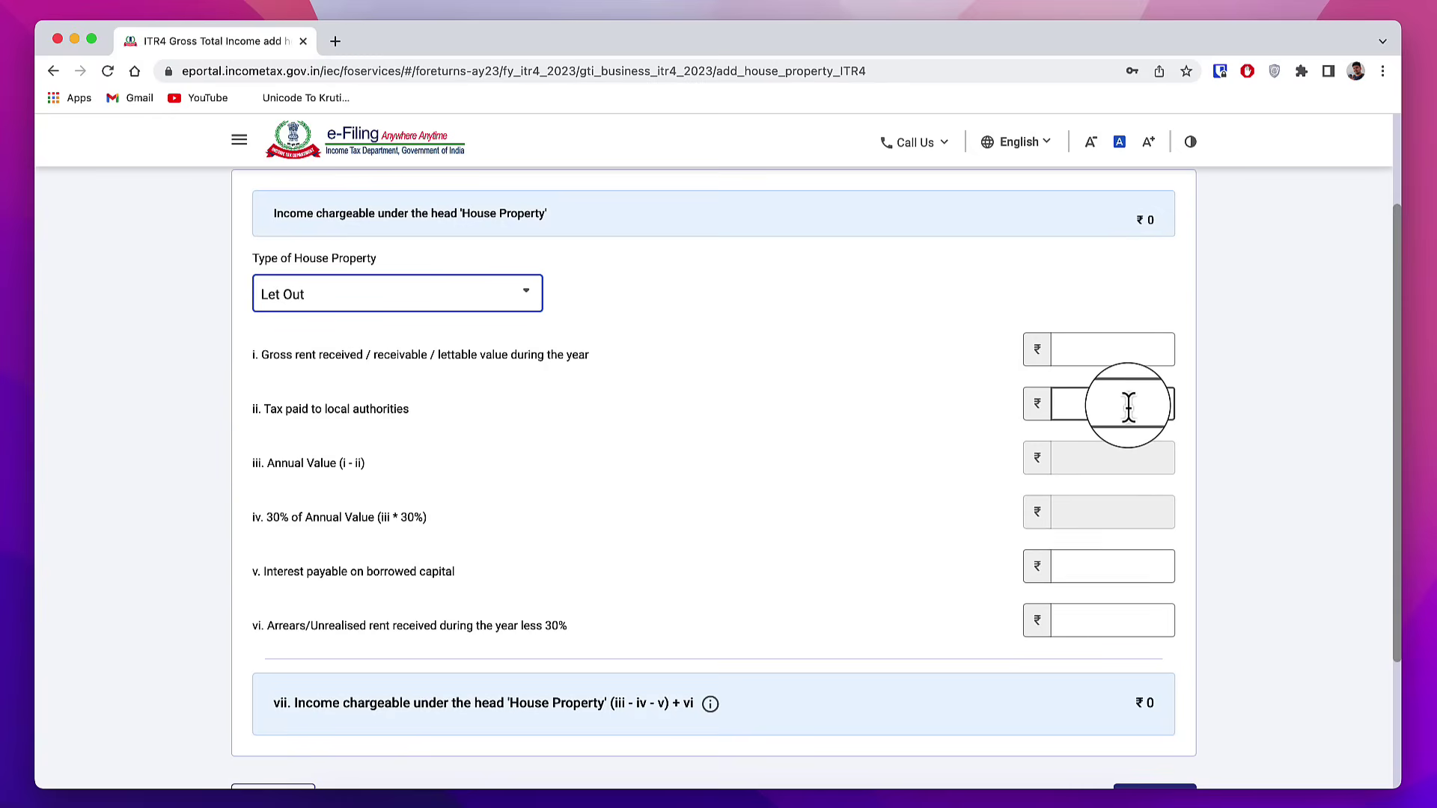
{"action": "scroll", "coordinate": [1131, 524], "scroll_direction": "down", "scroll_amount": 3}
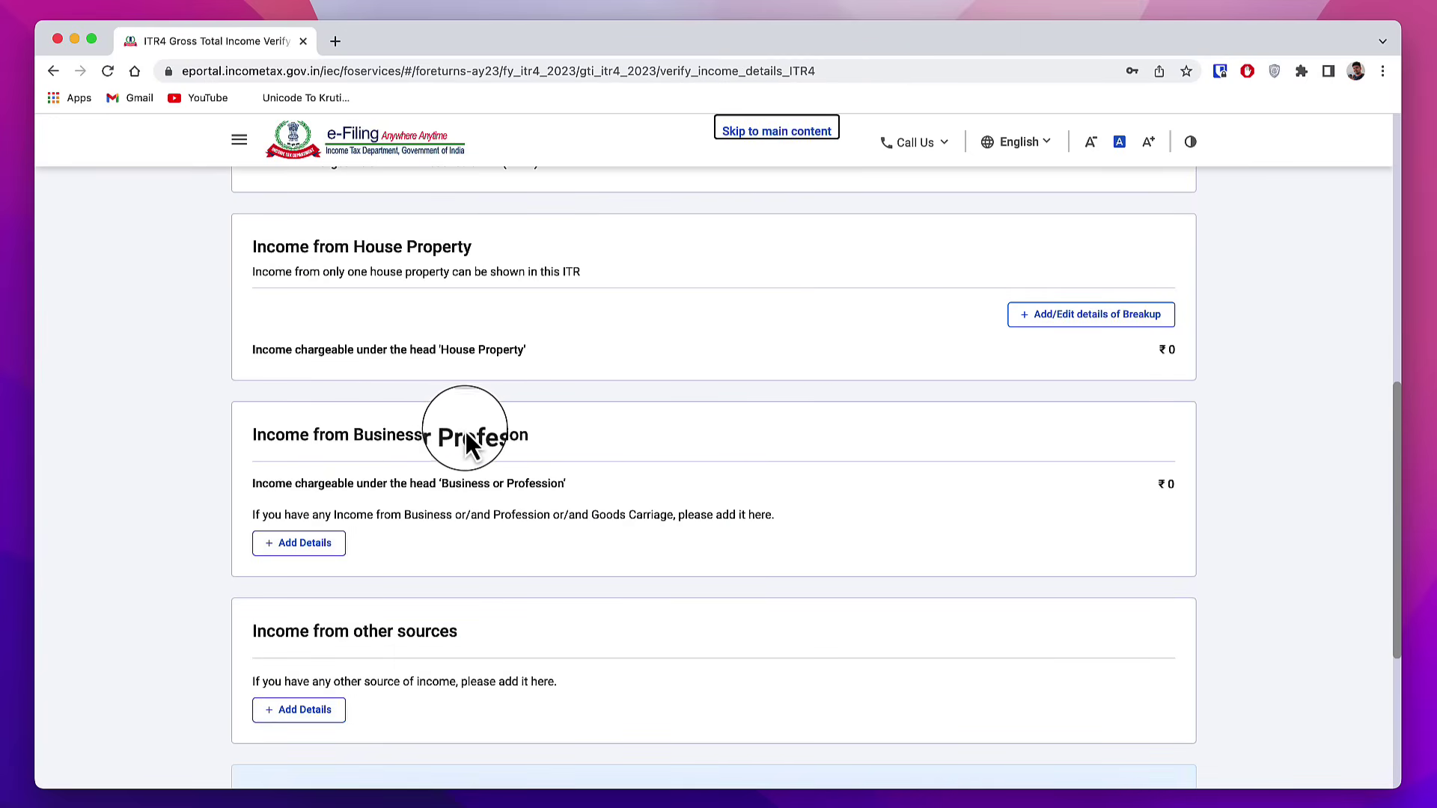
Step: Start a profession income entry and enter the business name
{"action": "scroll", "coordinate": [496, 536], "scroll_direction": "down", "scroll_amount": 1}
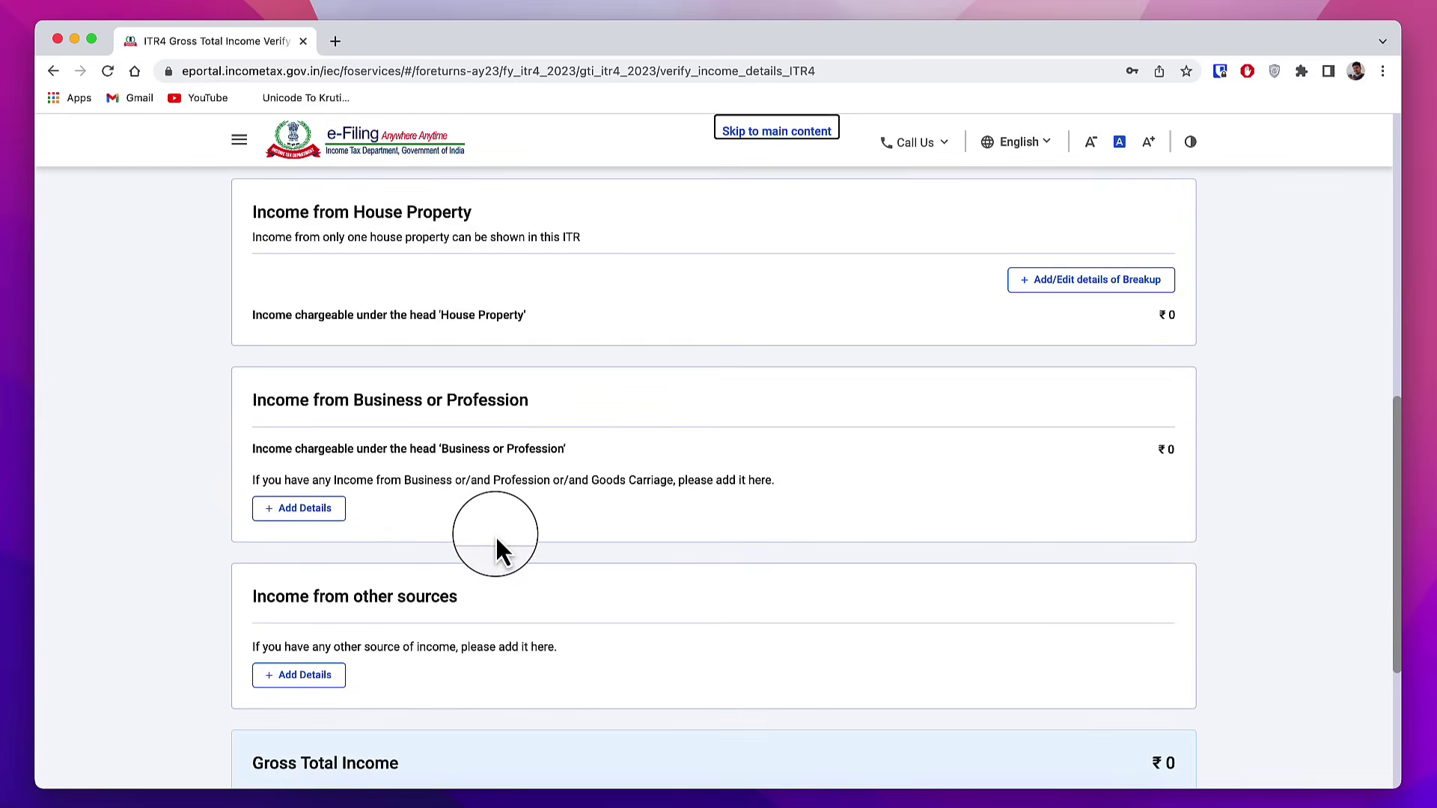
{"action": "left_click", "coordinate": [307, 512]}
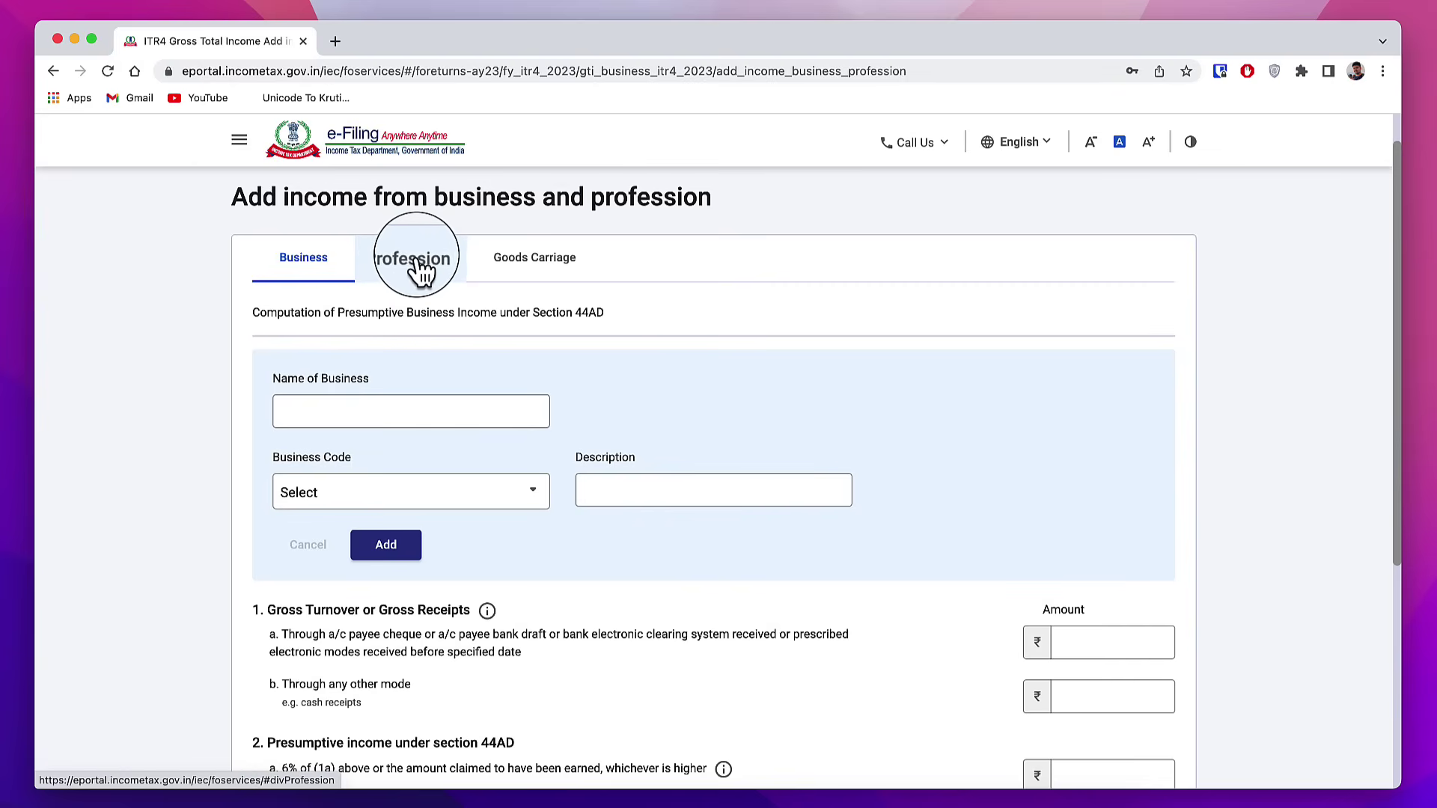
{"action": "left_click", "coordinate": [414, 271]}
{"action": "left_click", "coordinate": [336, 410]}
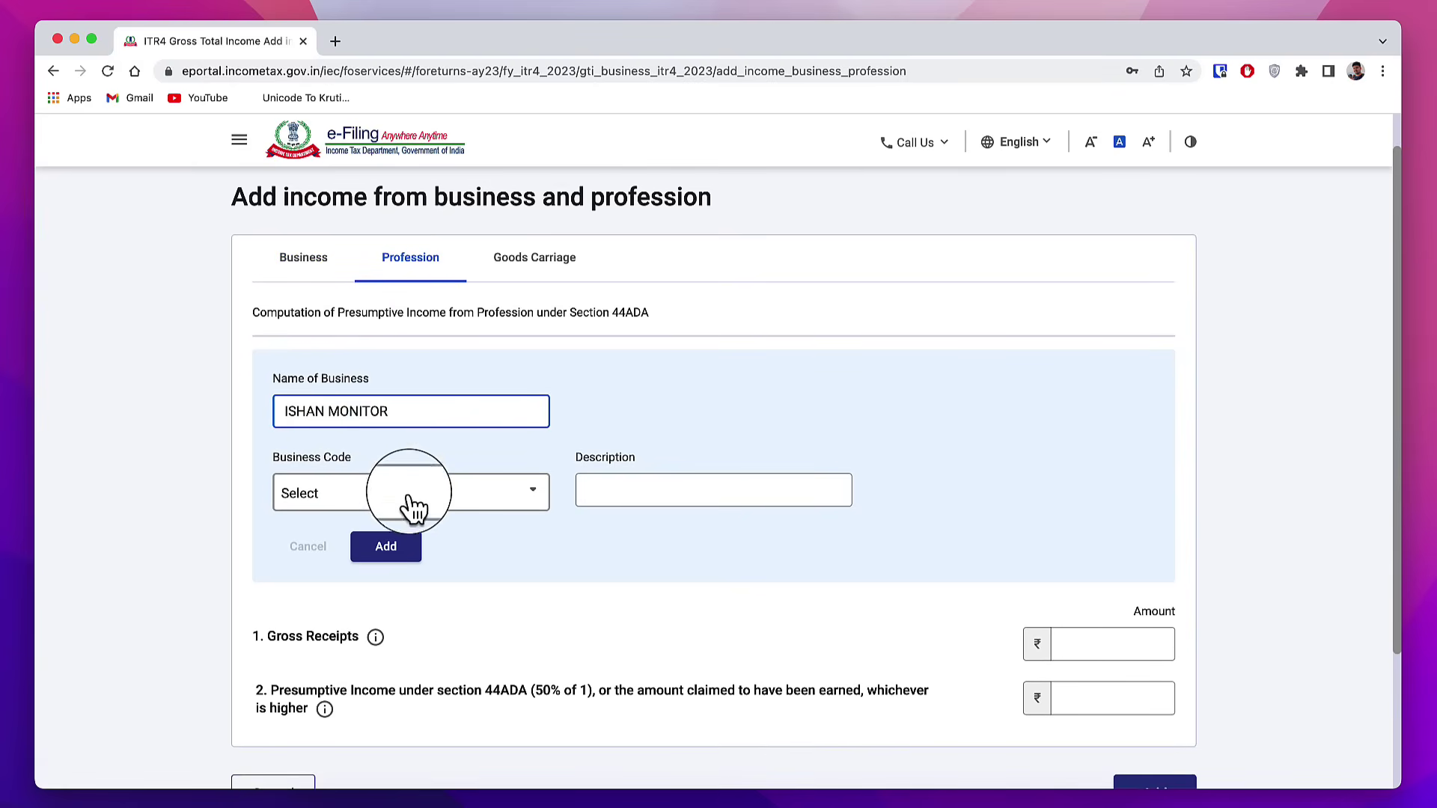
Step: Select business code 14005-Other IT enabled services
{"action": "left_click", "coordinate": [438, 497]}
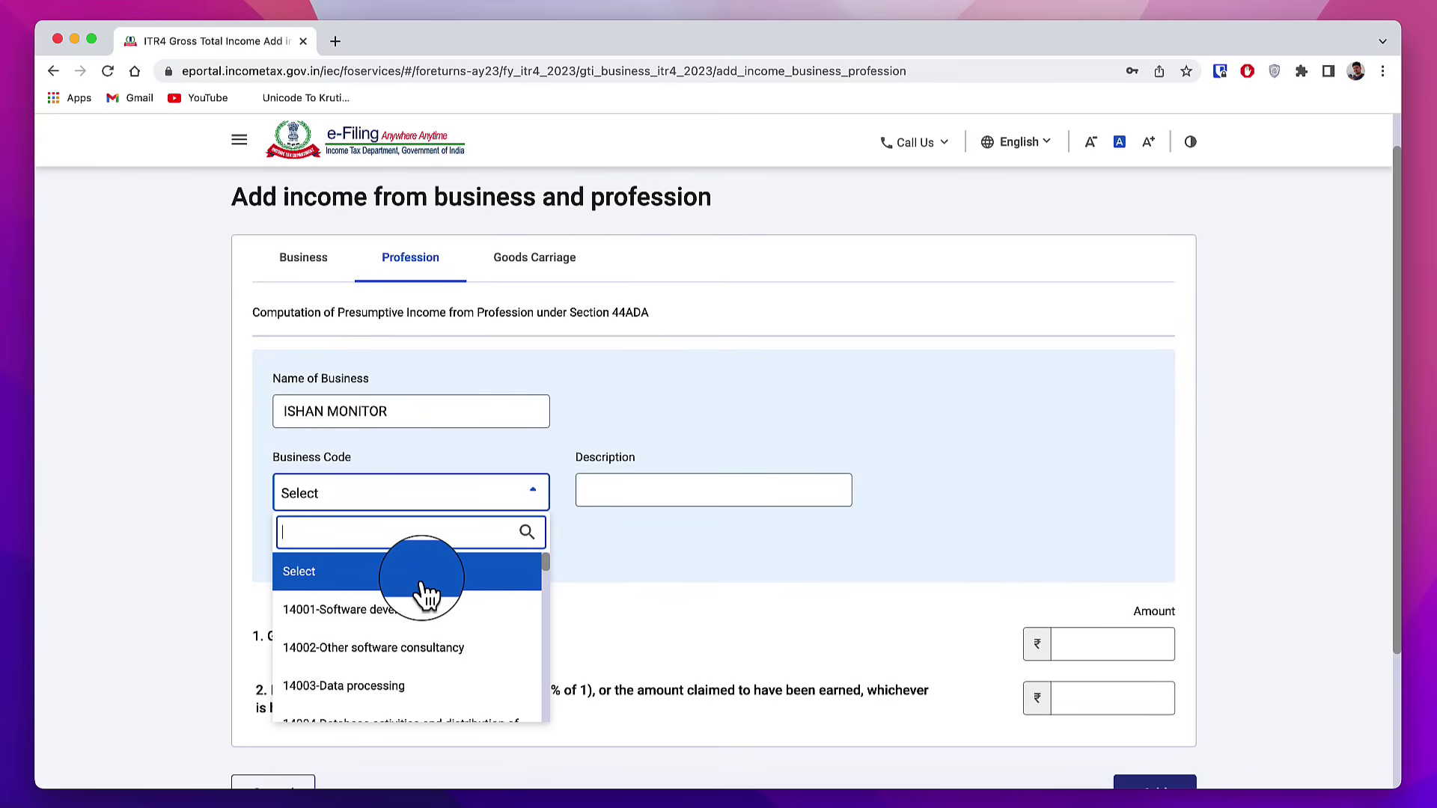
{"action": "scroll", "coordinate": [438, 622], "scroll_direction": "down", "scroll_amount": 1}
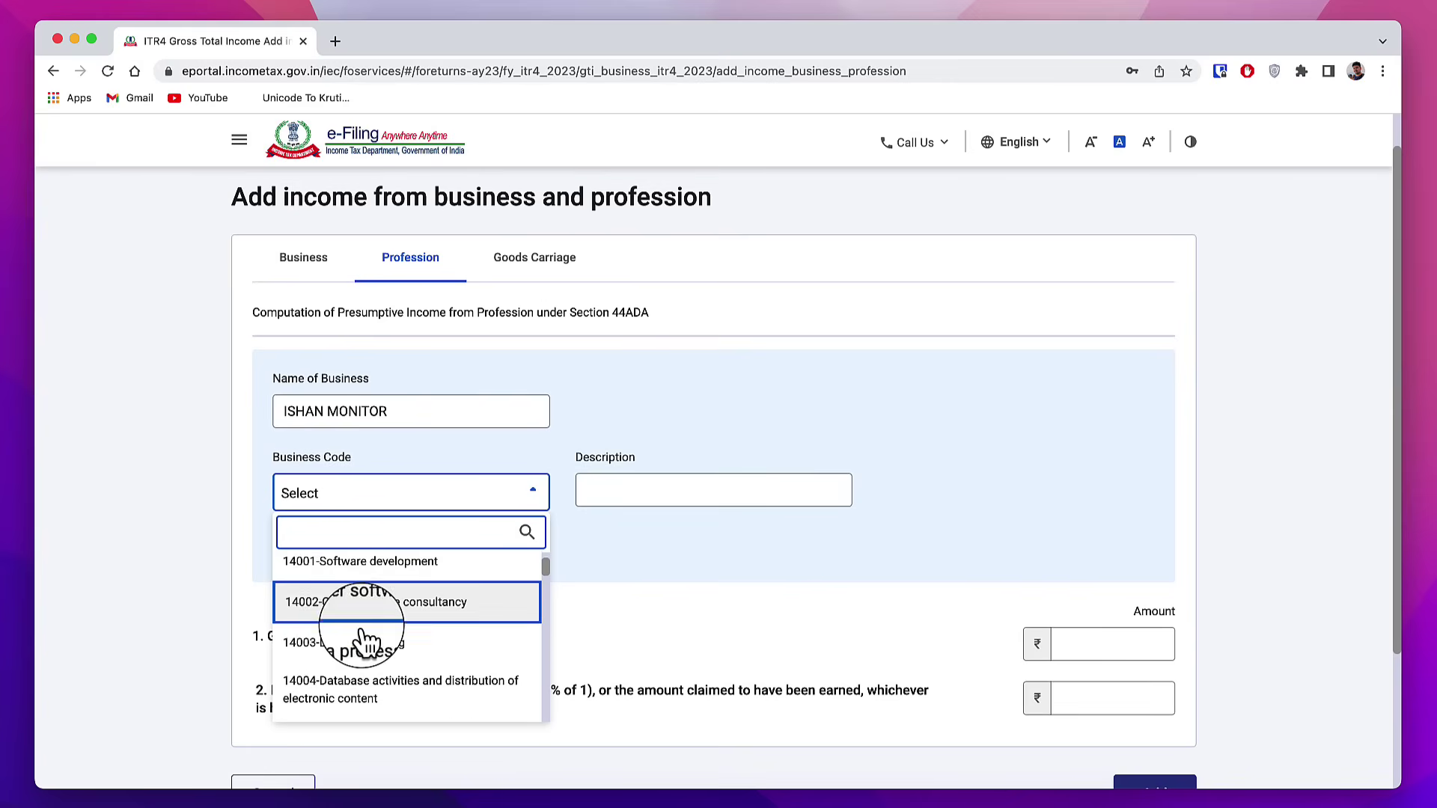
{"action": "scroll", "coordinate": [414, 656], "scroll_direction": "down", "scroll_amount": 5}
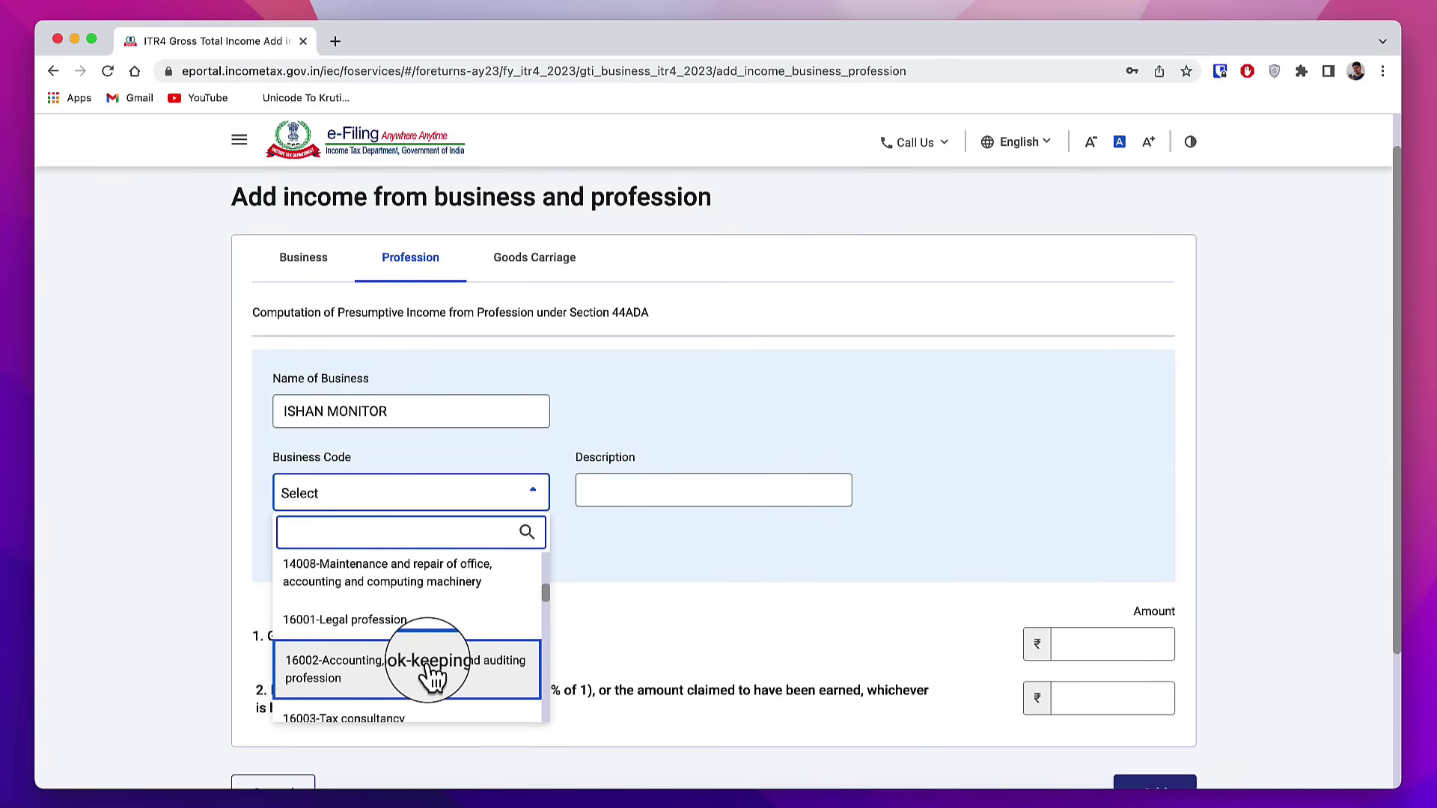
{"action": "scroll", "coordinate": [408, 652], "scroll_direction": "down", "scroll_amount": 1}
{"action": "scroll", "coordinate": [404, 649], "scroll_direction": "down", "scroll_amount": 3}
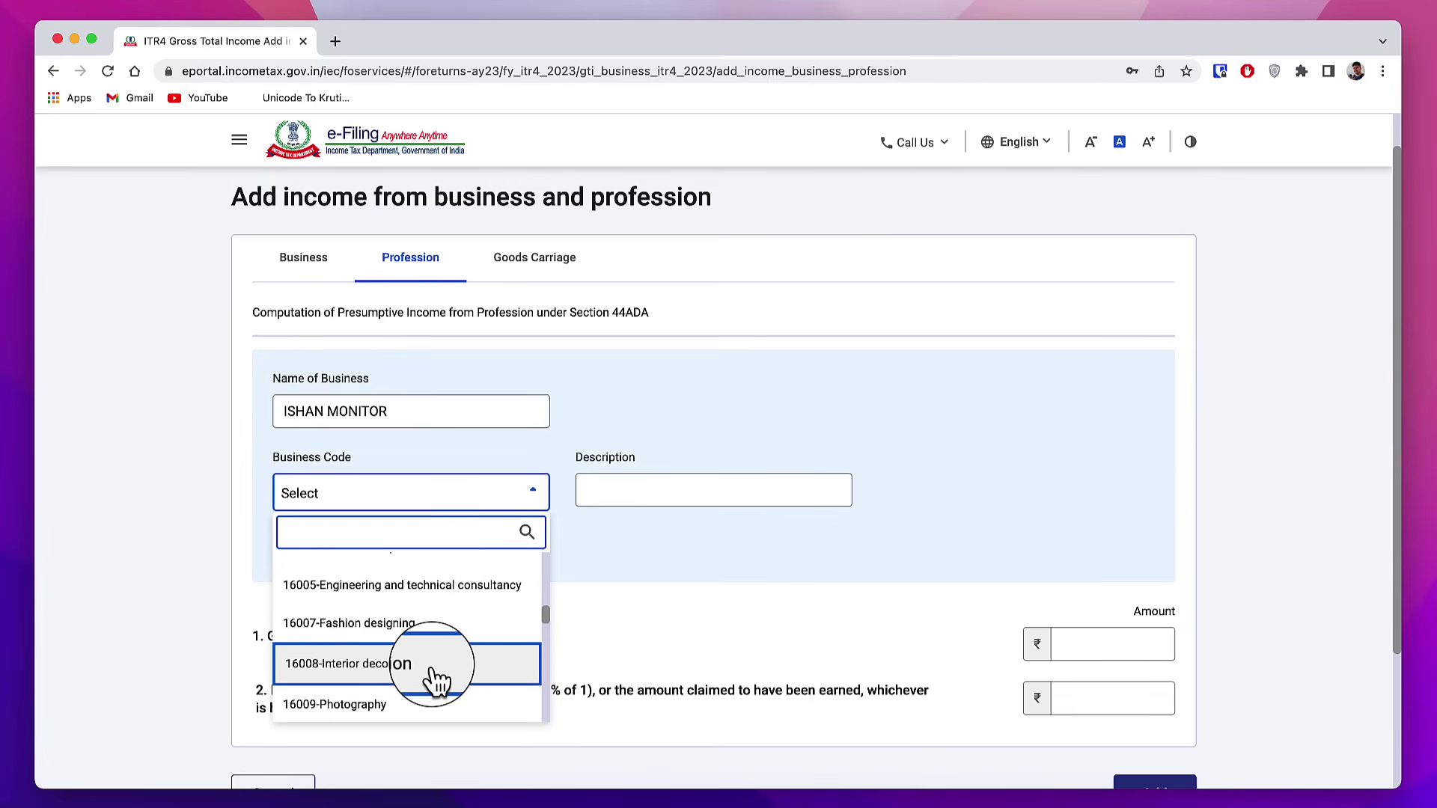
{"action": "scroll", "coordinate": [433, 680], "scroll_direction": "down", "scroll_amount": 3}
{"action": "scroll", "coordinate": [419, 629], "scroll_direction": "up", "scroll_amount": 10}
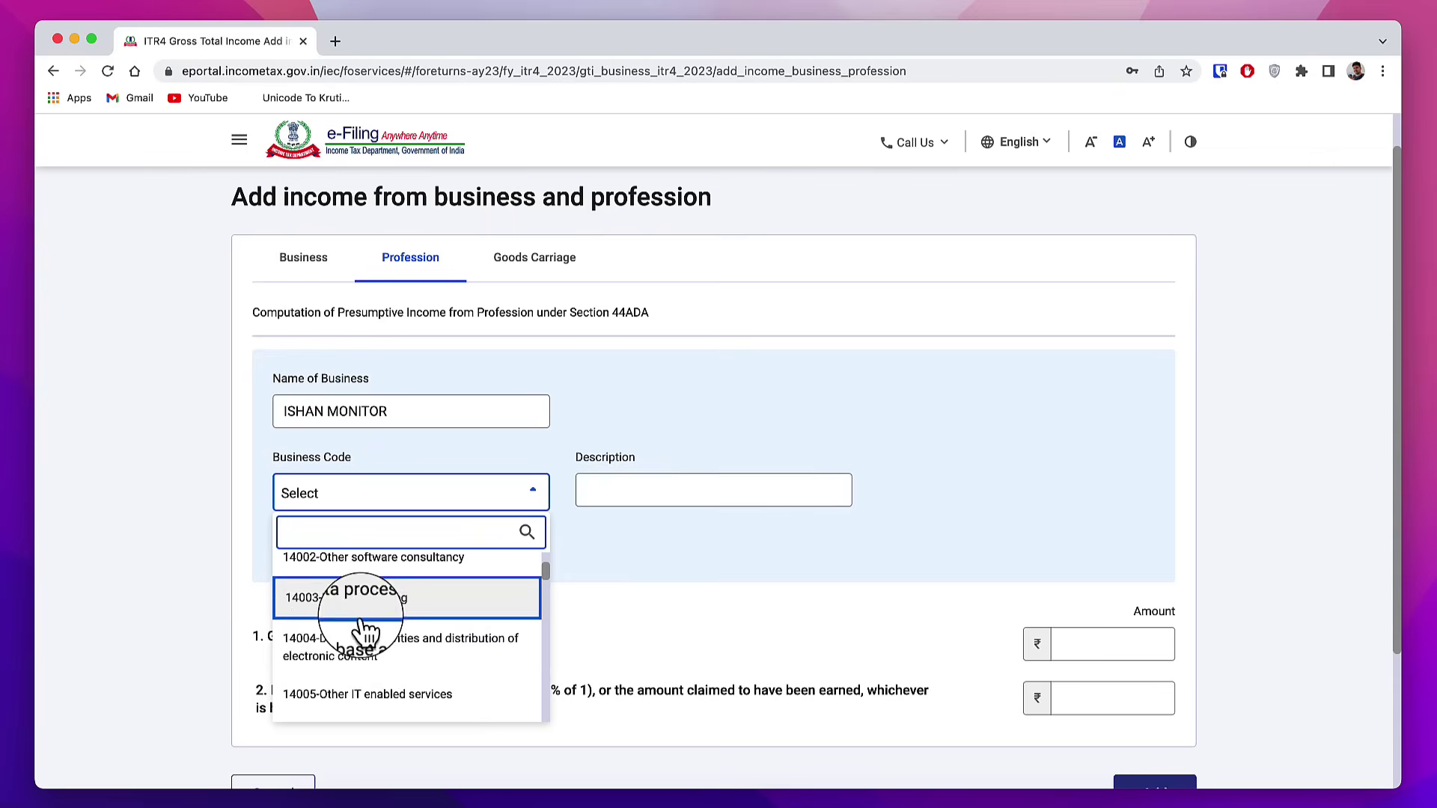
{"action": "scroll", "coordinate": [442, 692], "scroll_direction": "down", "scroll_amount": 3}
{"action": "scroll", "coordinate": [407, 610], "scroll_direction": "up", "scroll_amount": 2}
{"action": "left_click", "coordinate": [415, 597]}
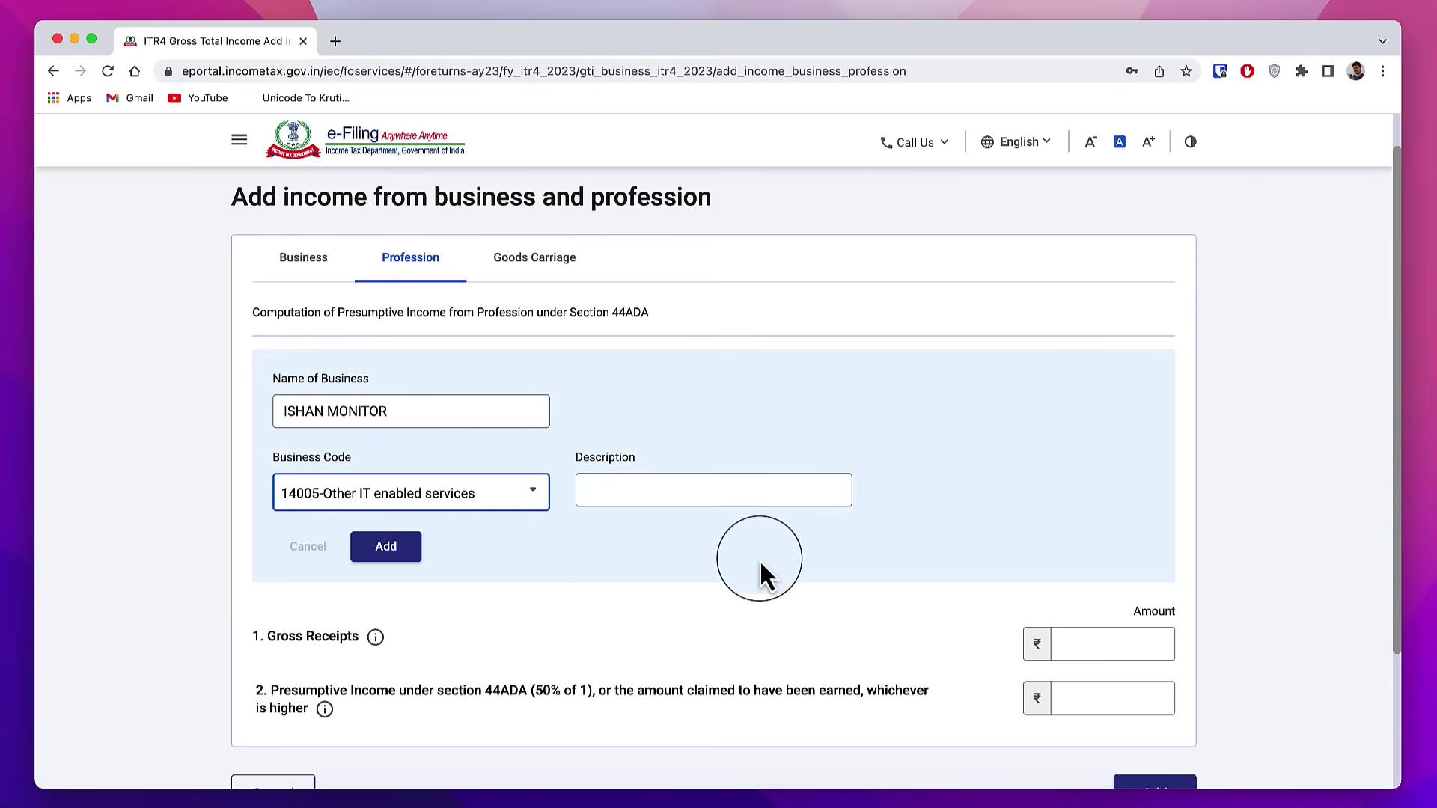
Step: Enter gross receipts 10000 and presumptive income 50000, then discard the profession entries
{"action": "scroll", "coordinate": [809, 569], "scroll_direction": "down", "scroll_amount": 3}
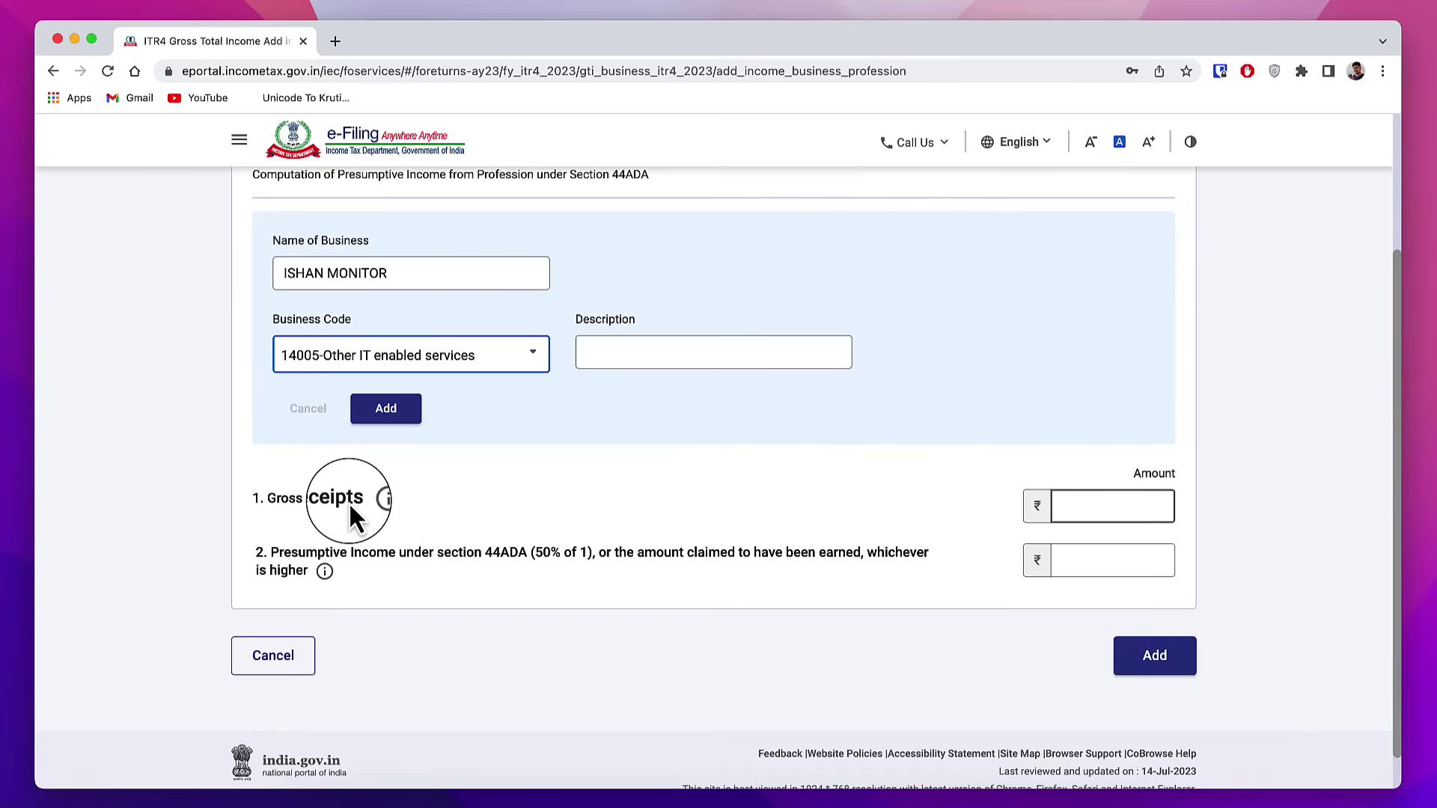
{"action": "left_click", "coordinate": [1124, 503]}
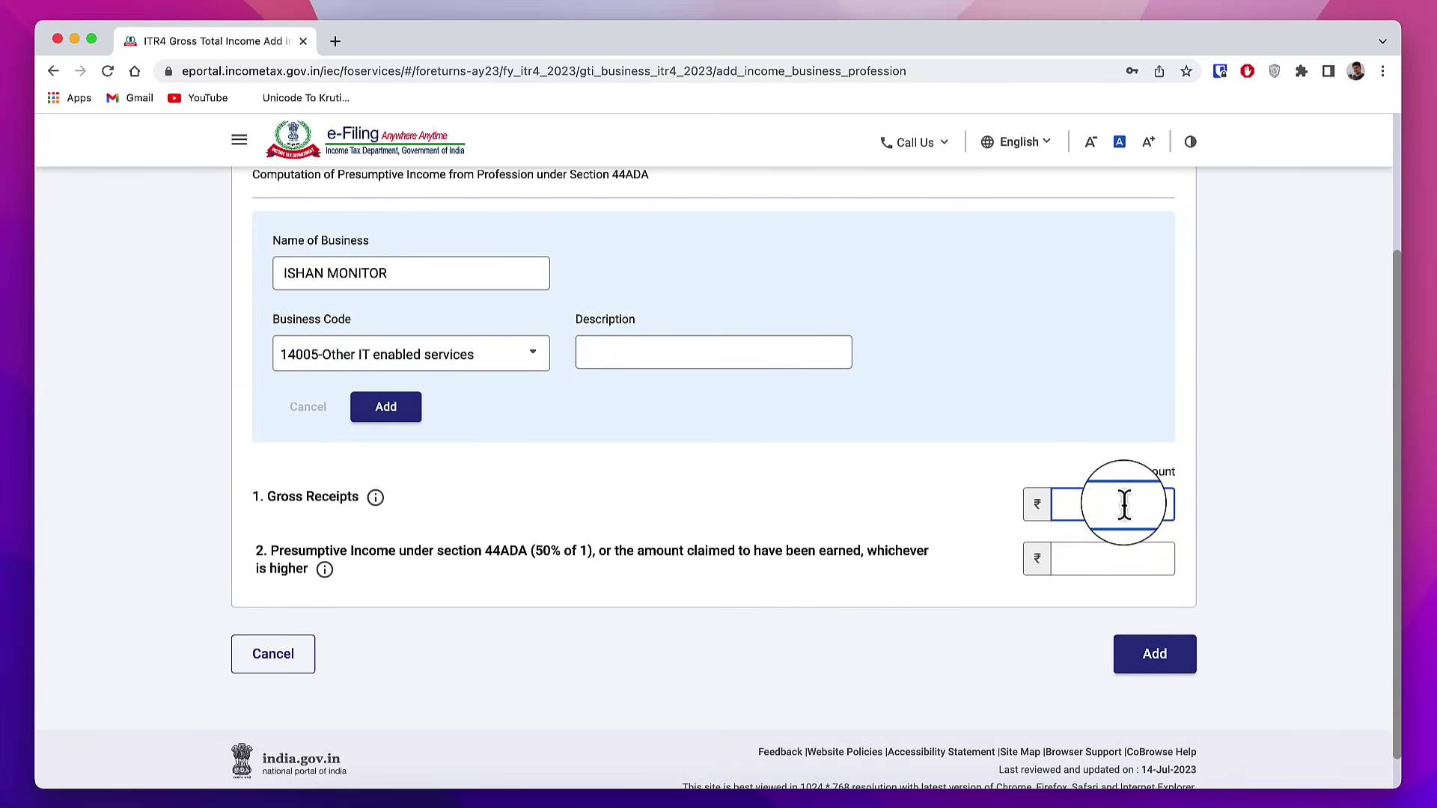
{"action": "type", "text": "100000"}
{"action": "left_click", "coordinate": [1014, 442]}
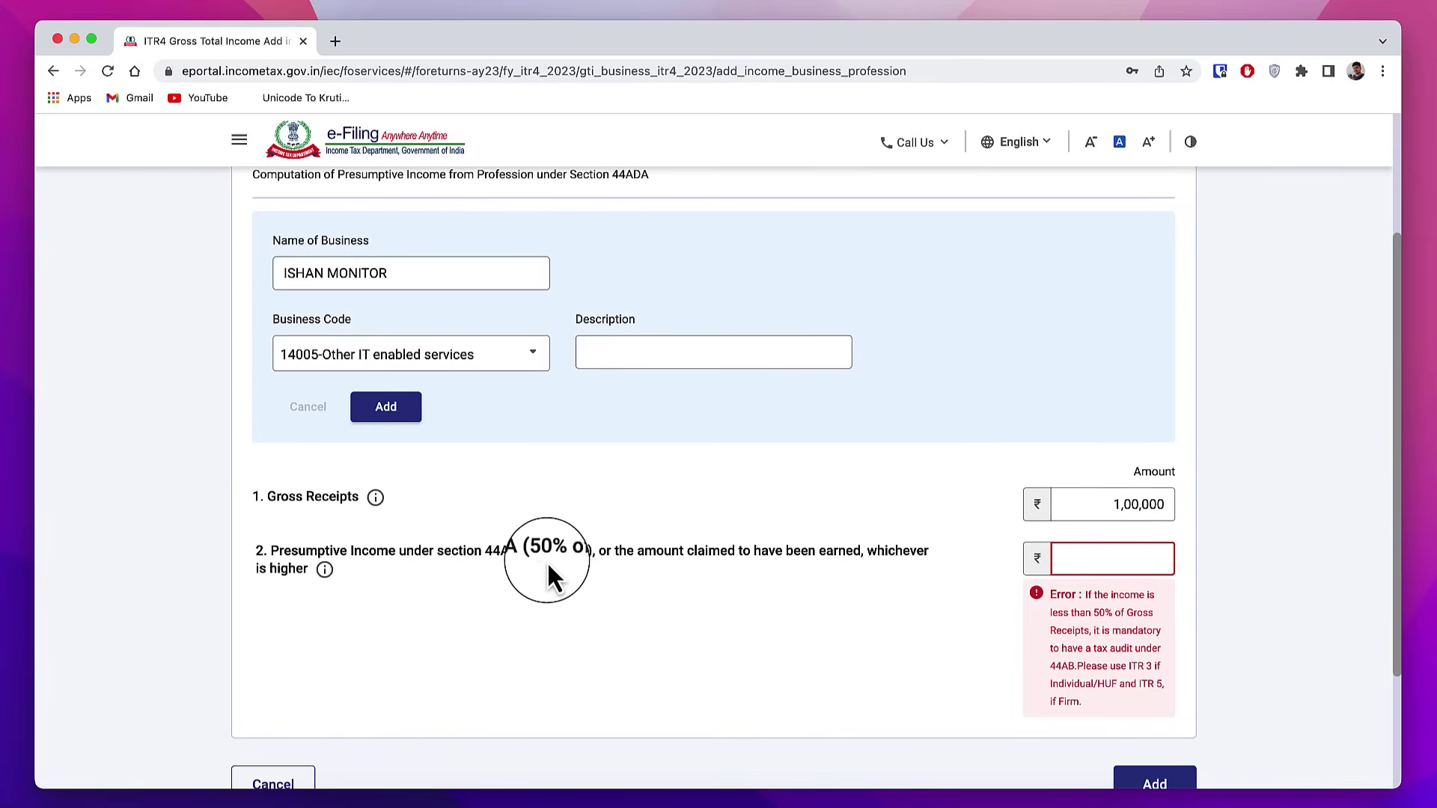
{"action": "left_click", "coordinate": [1143, 560]}
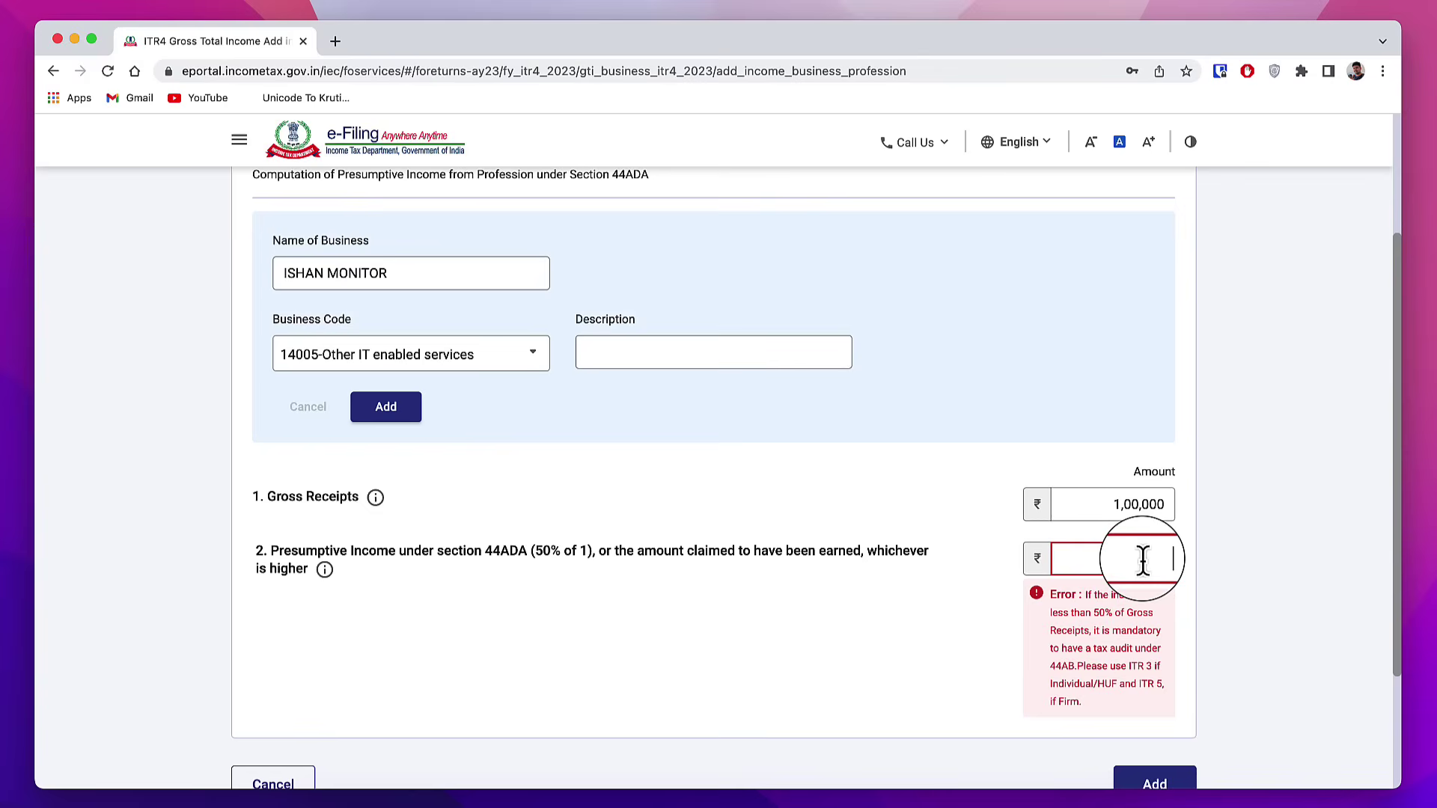
{"action": "type", "text": "500000"}
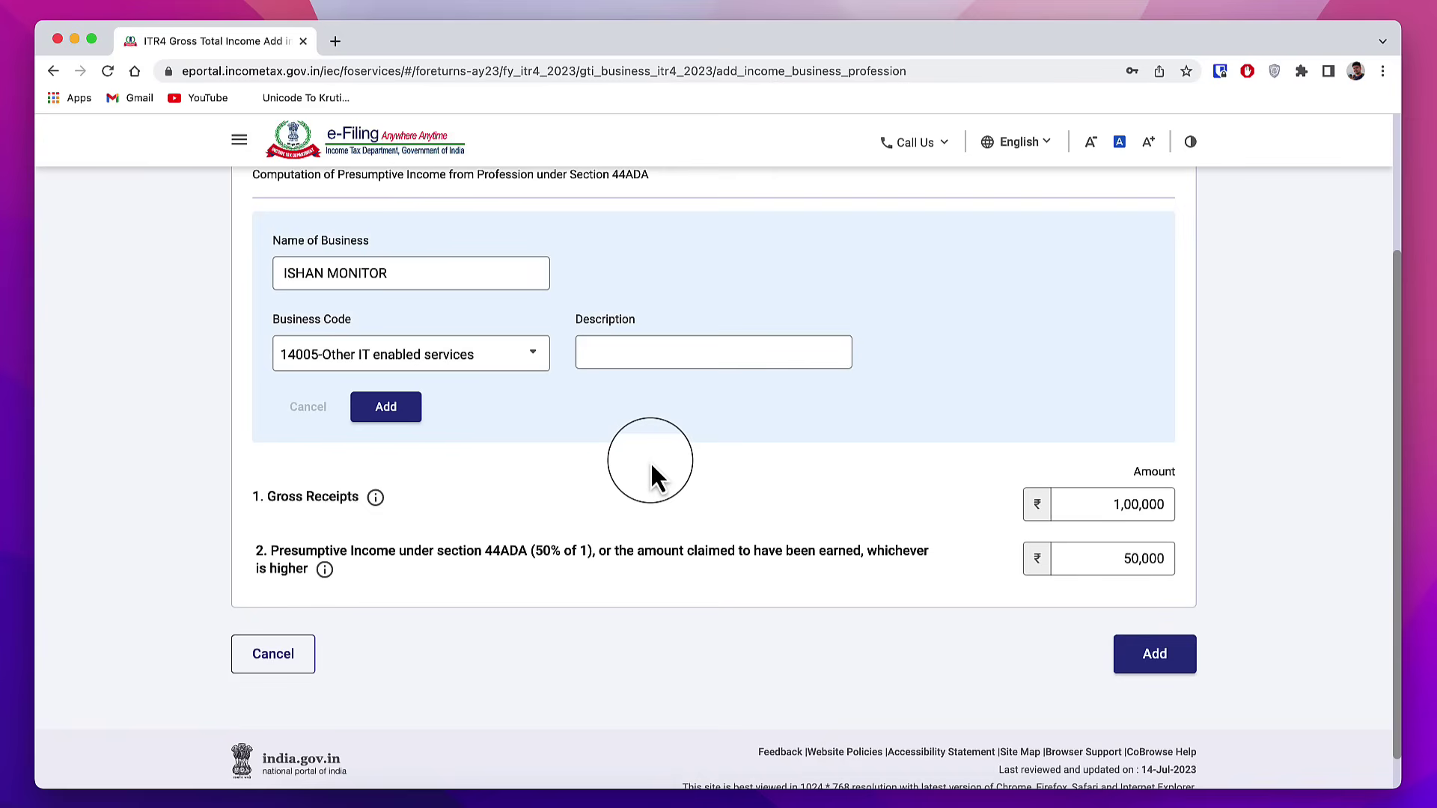
{"action": "left_click", "coordinate": [301, 663]}
Step: Add a 44AD business entry with a business name, code 16006-Advertising and description 'Digital Marketing'
{"action": "left_click", "coordinate": [319, 228]}
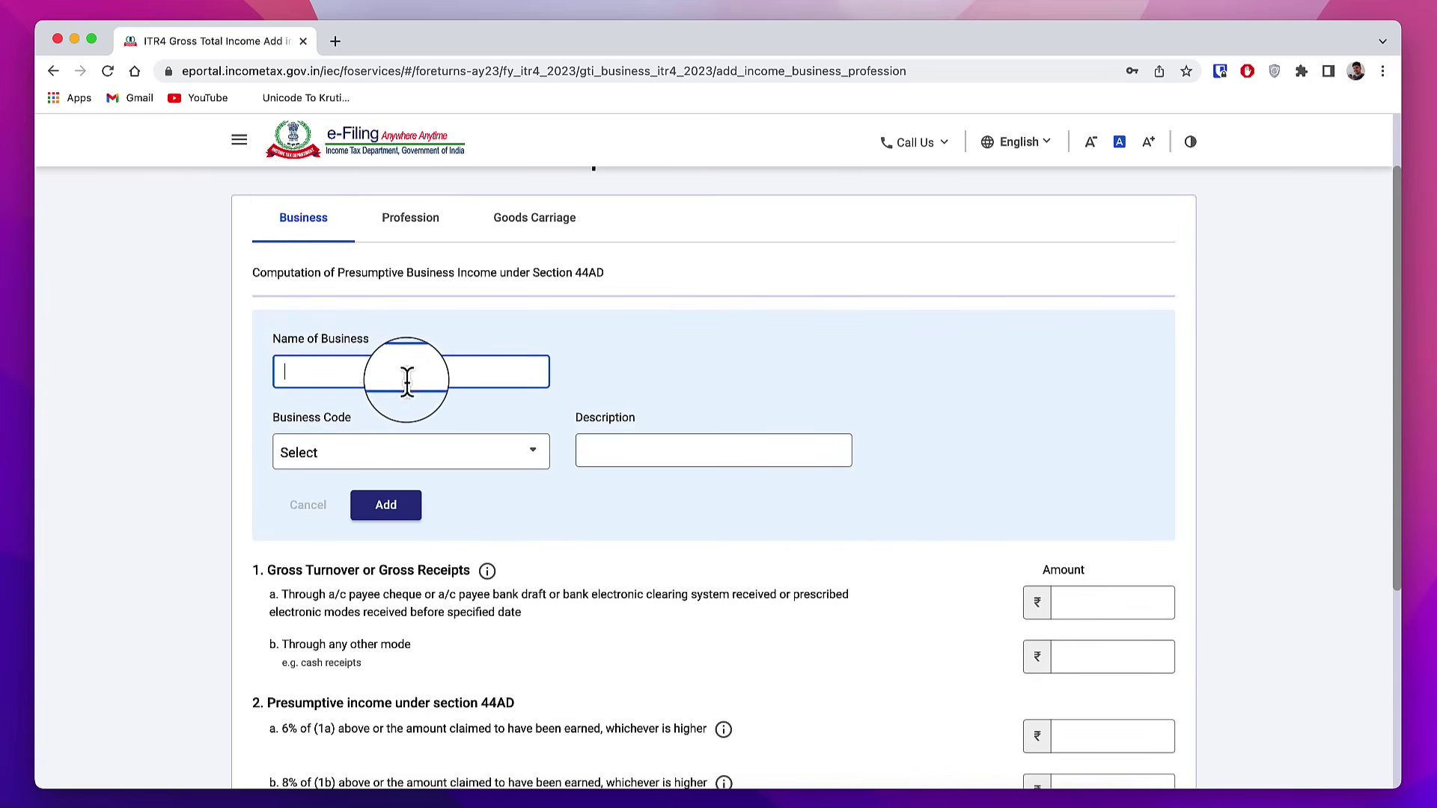
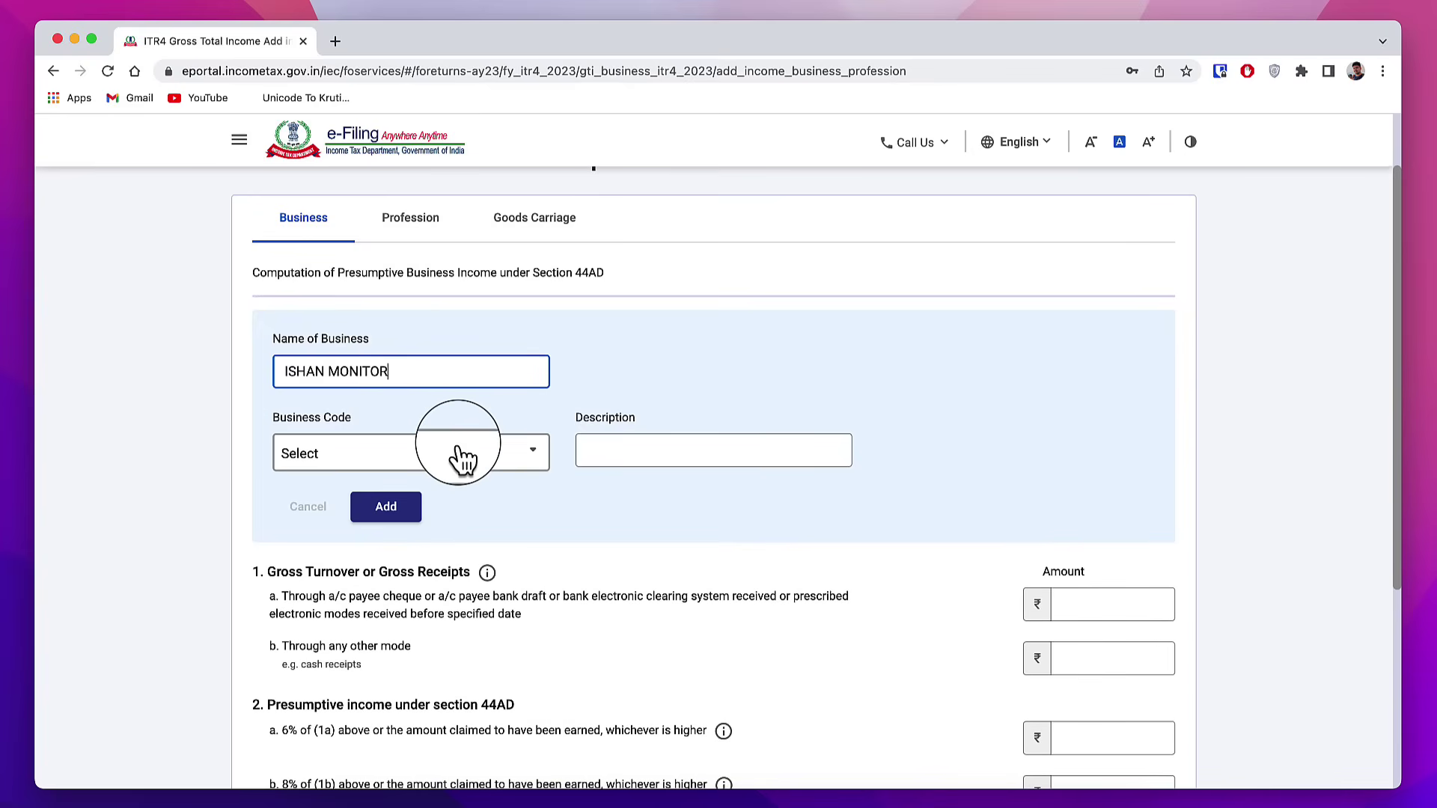
{"action": "left_click", "coordinate": [460, 453]}
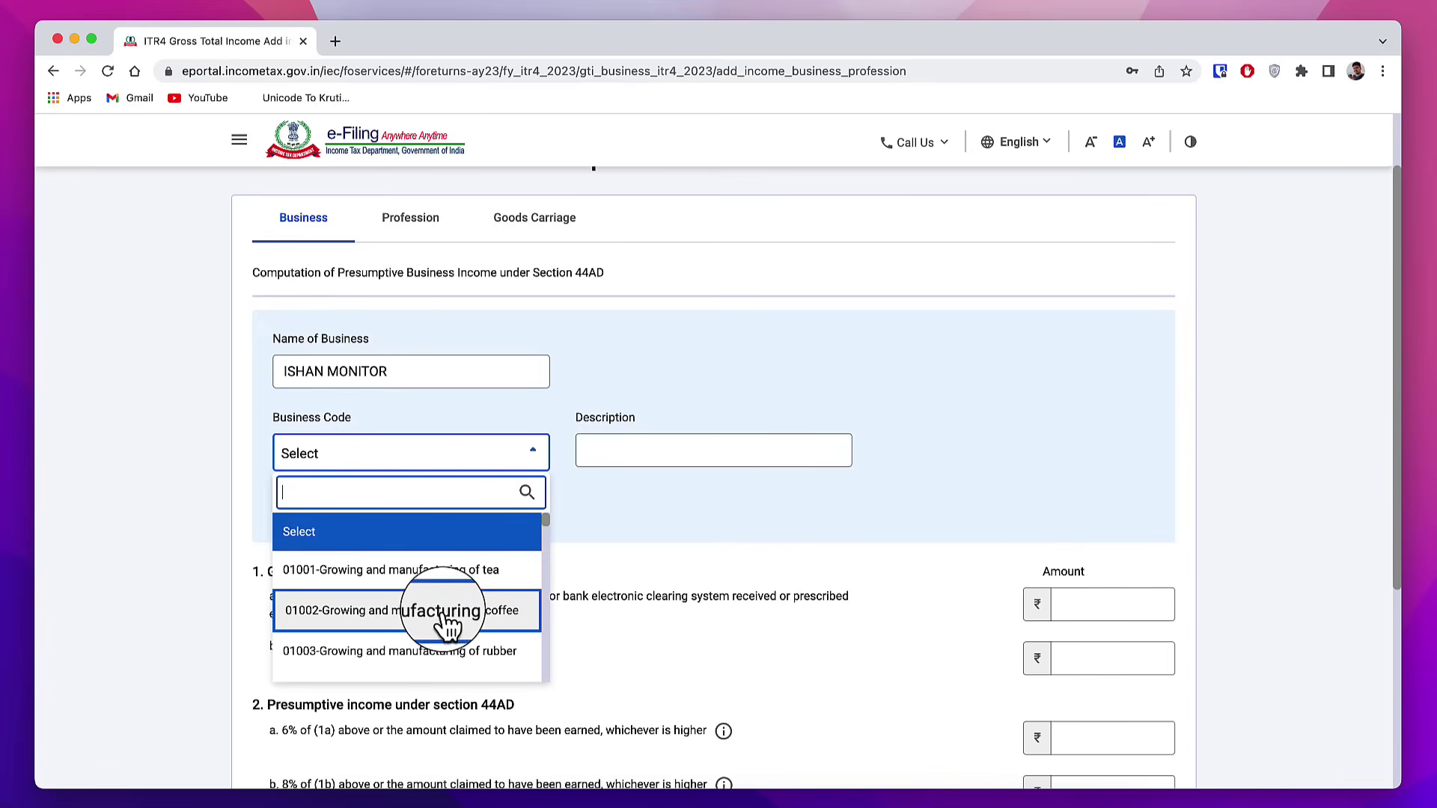
{"action": "scroll", "coordinate": [434, 621], "scroll_direction": "down", "scroll_amount": 3}
{"action": "scroll", "coordinate": [447, 626], "scroll_direction": "down", "scroll_amount": 2}
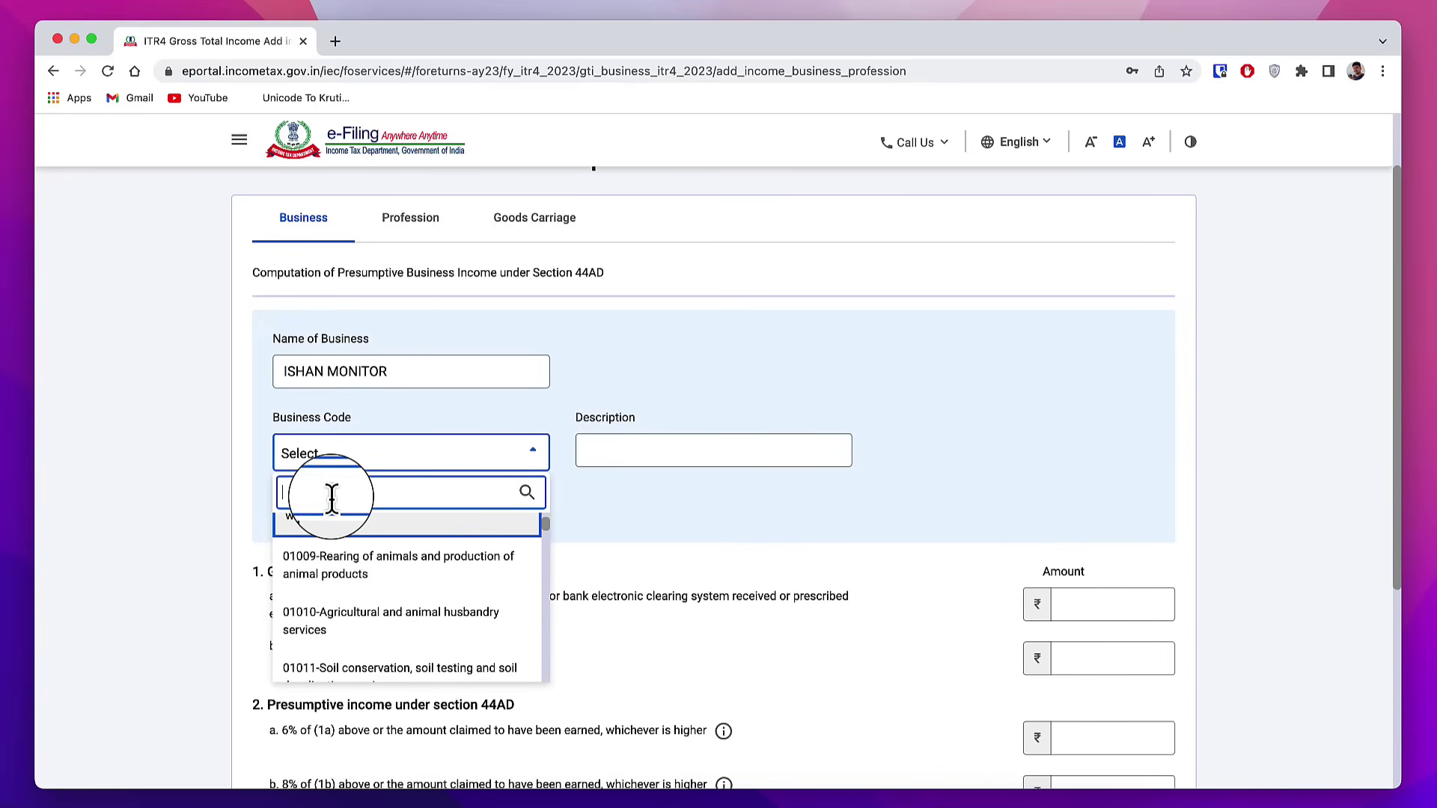
{"action": "type", "text": "acv"}
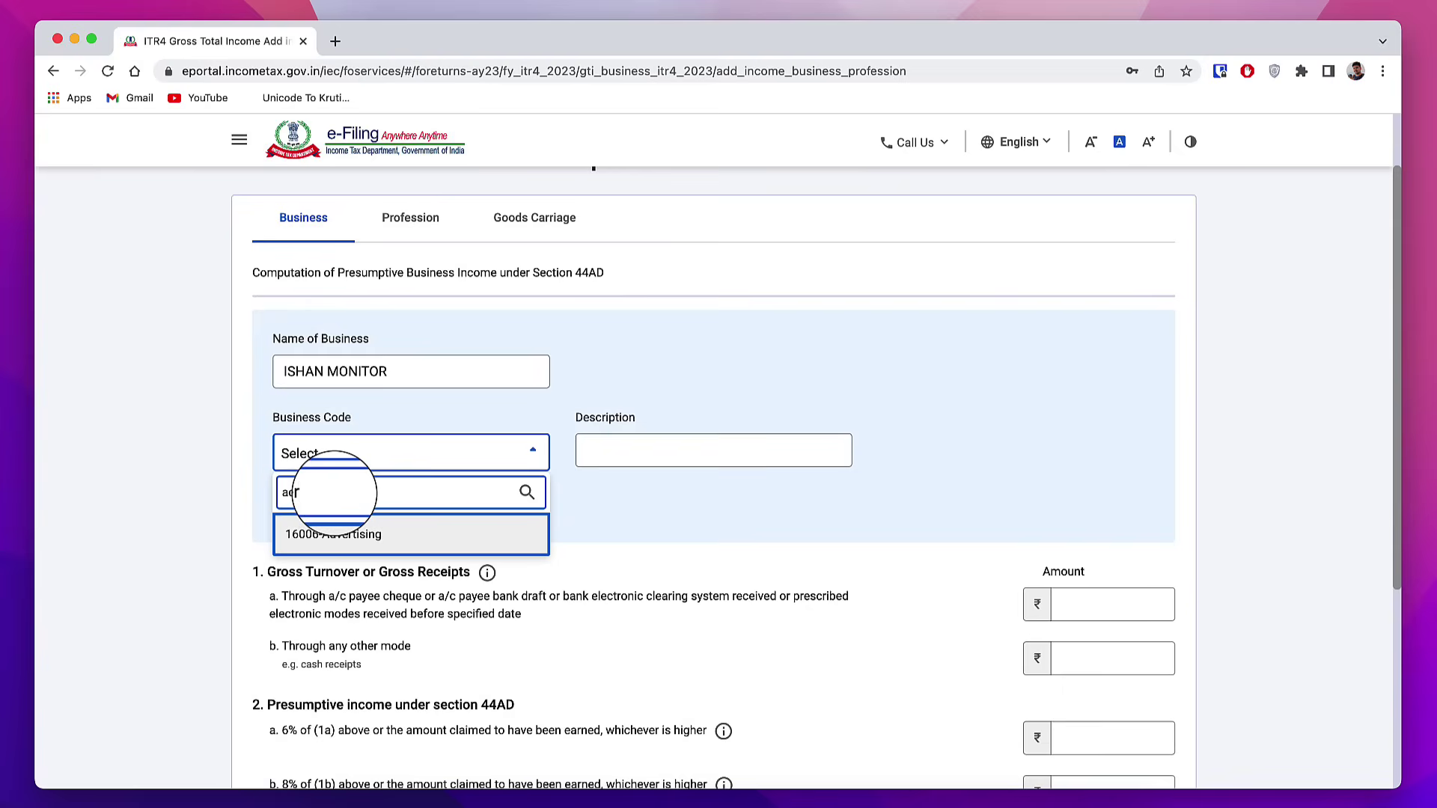
{"action": "type", "text": "er"}
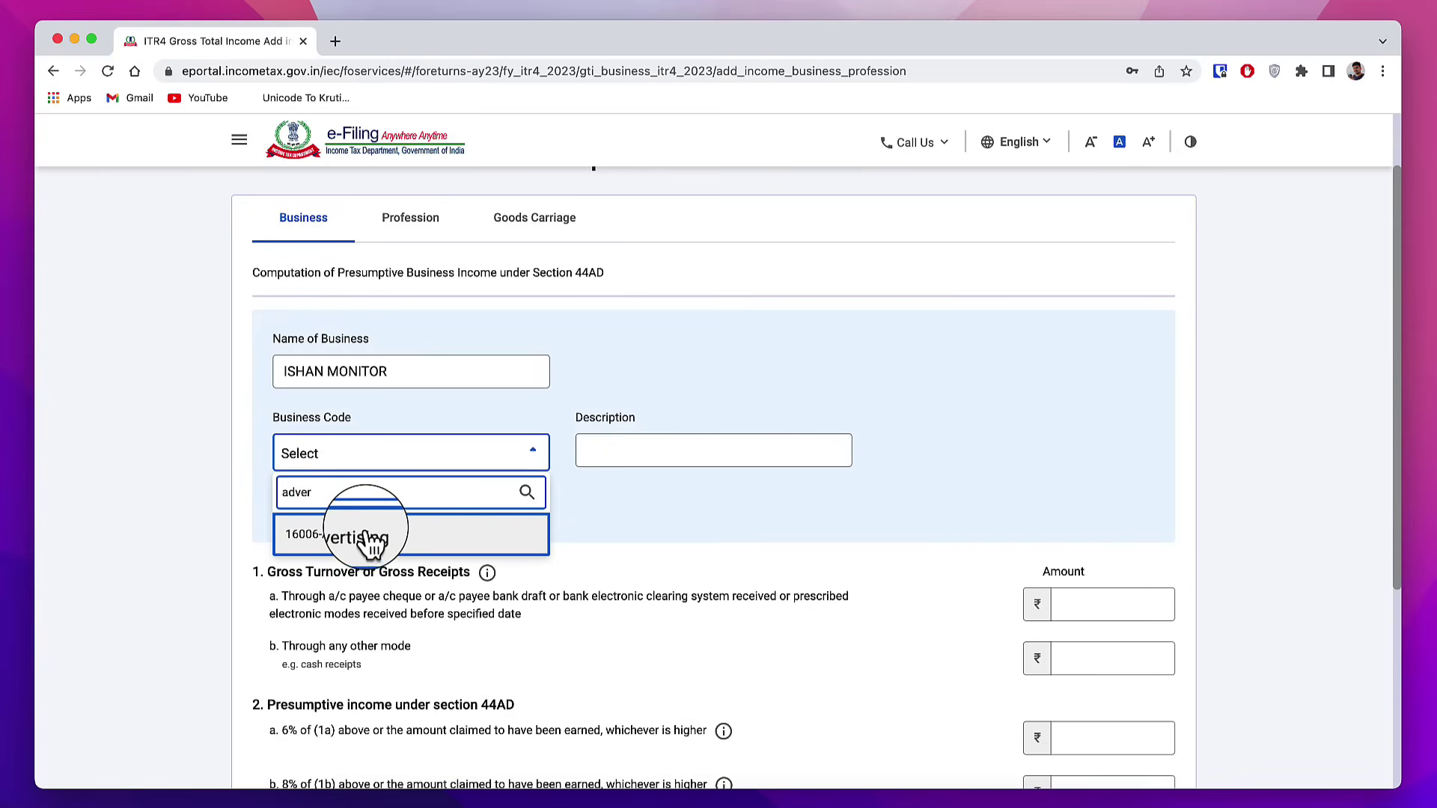
{"action": "left_click", "coordinate": [409, 545]}
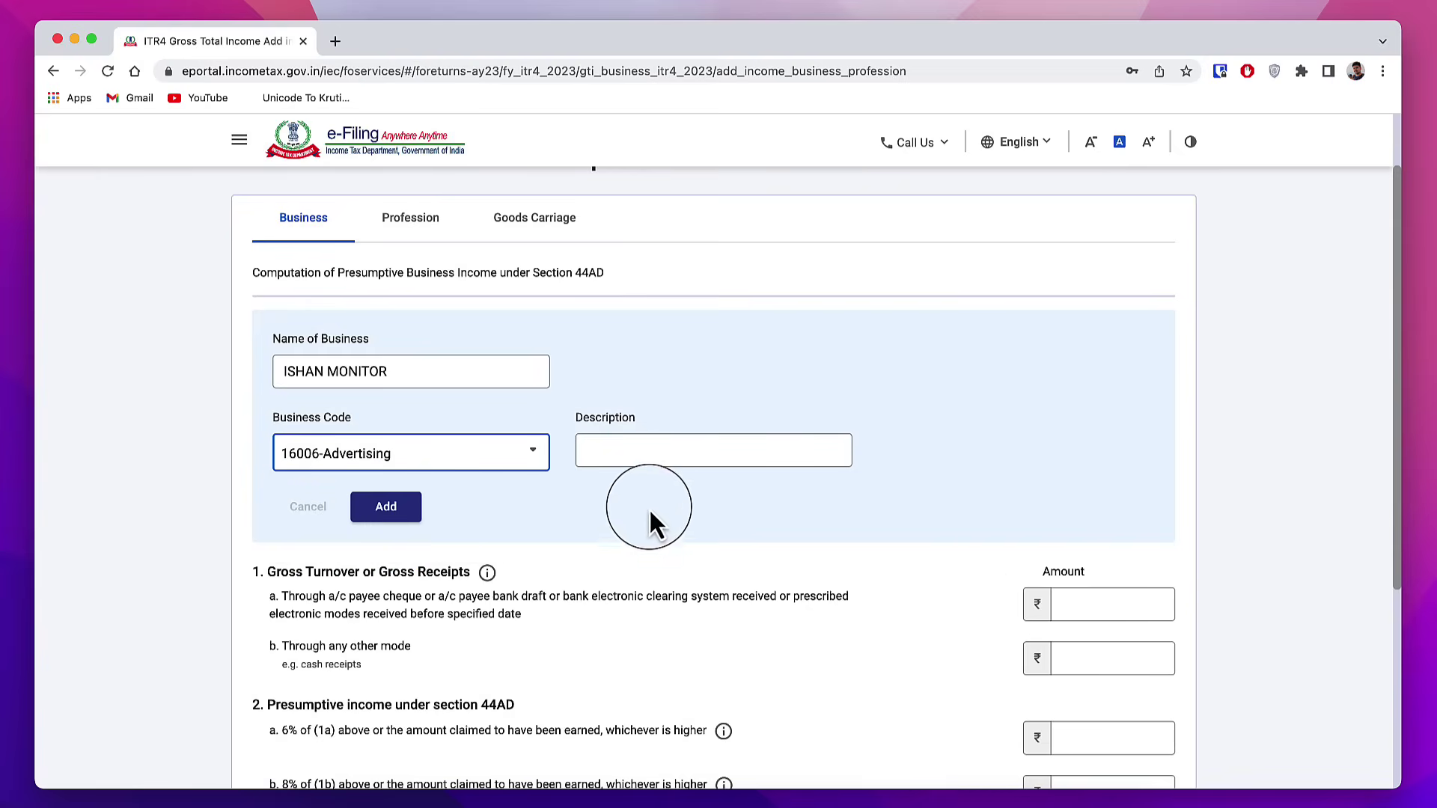
{"action": "left_click", "coordinate": [630, 452]}
{"action": "type", "text": "Digital Marketing"}
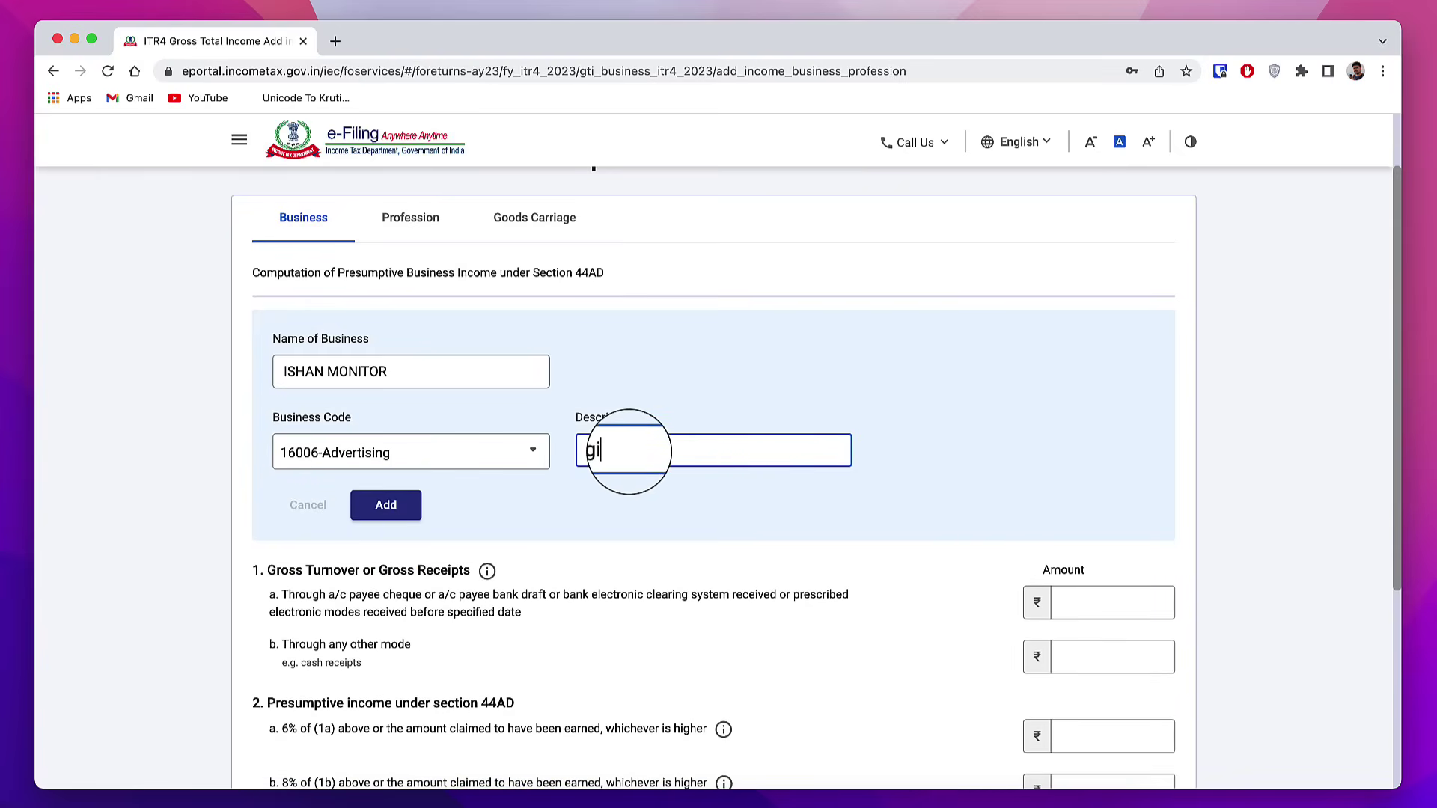
{"action": "left_click", "coordinate": [405, 509]}
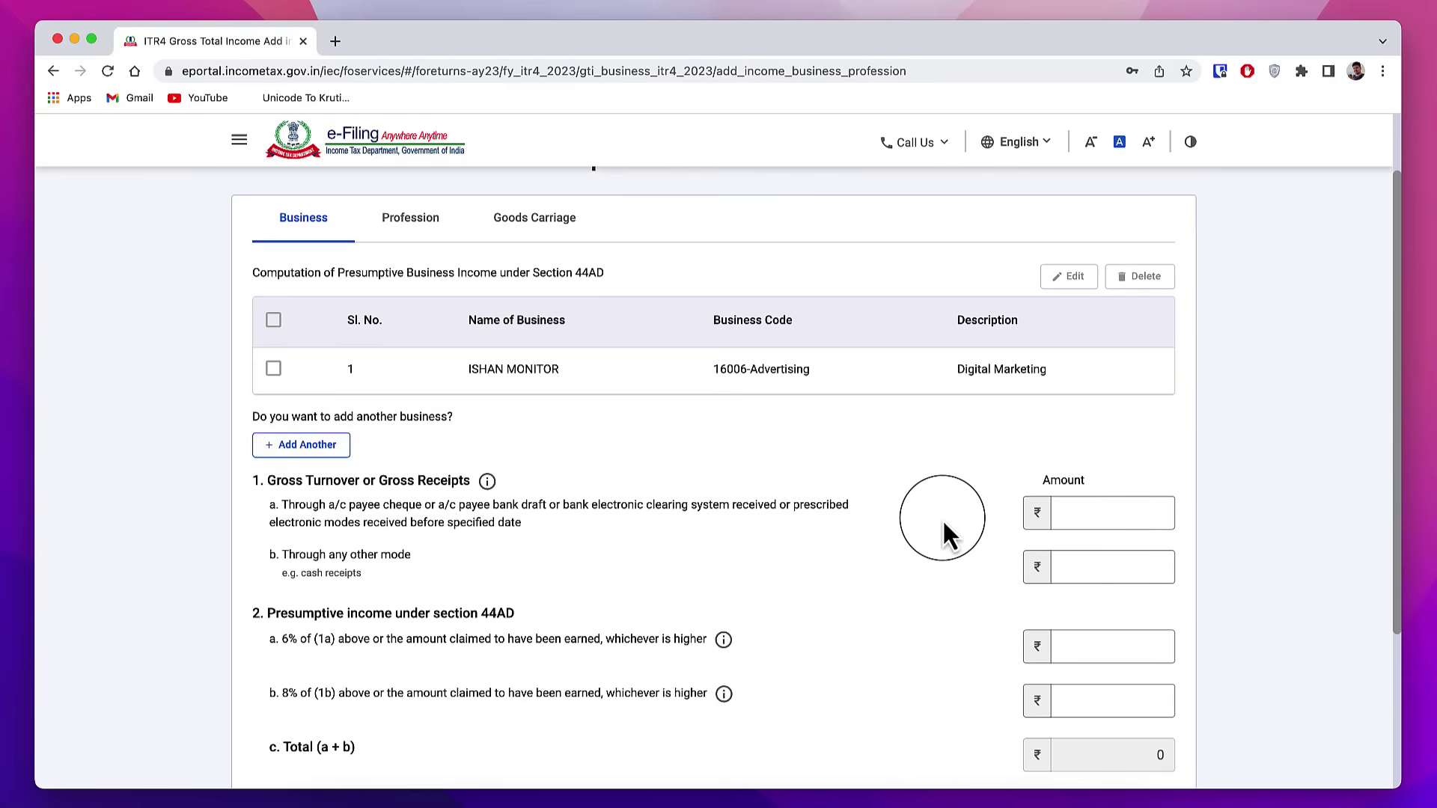
Step: Enter ₹10,00,000 in 1a as receipts through banking channels, moving on to field 1b
{"action": "left_click", "coordinate": [1108, 512]}
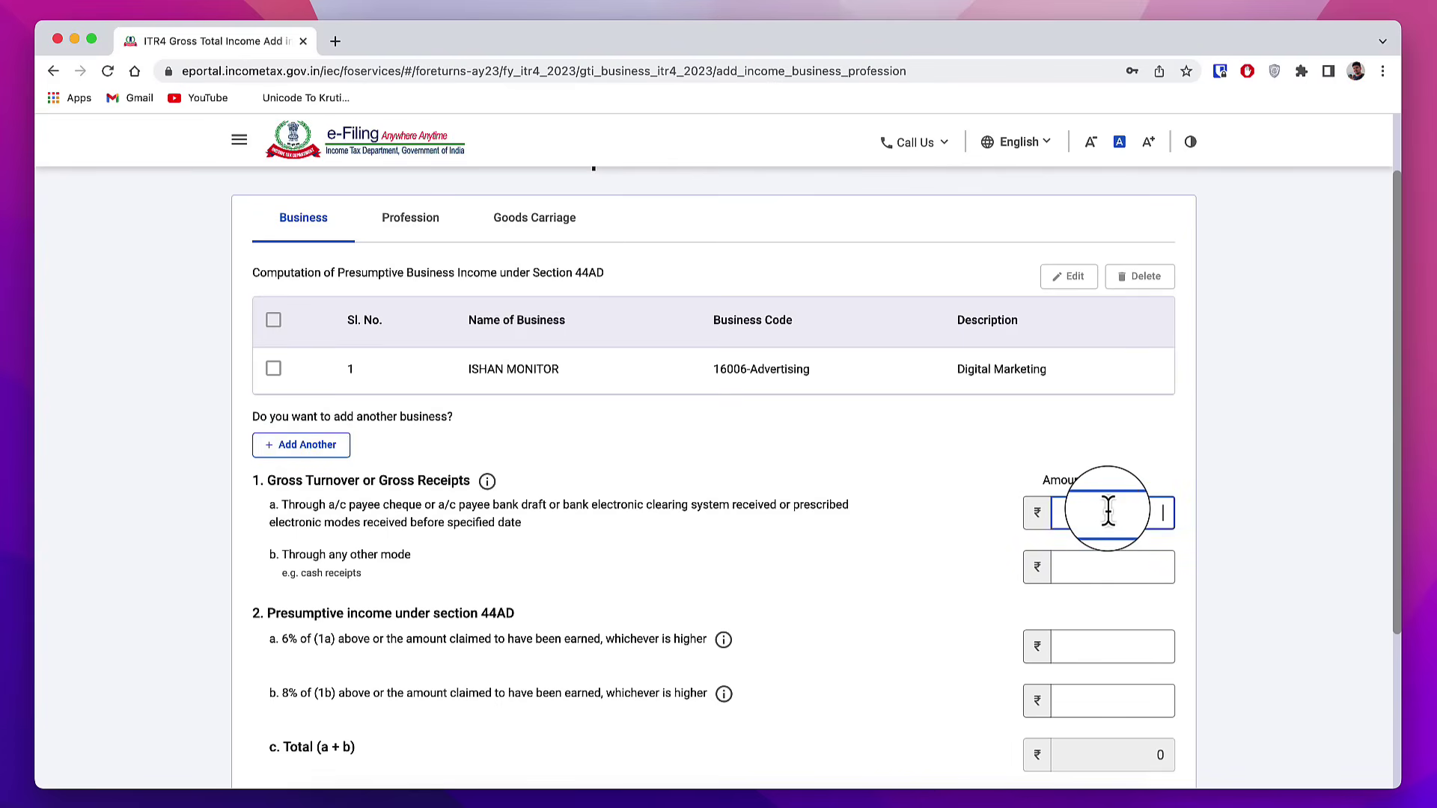
{"action": "type", "text": "1000000"}
{"action": "left_click", "coordinate": [417, 518]}
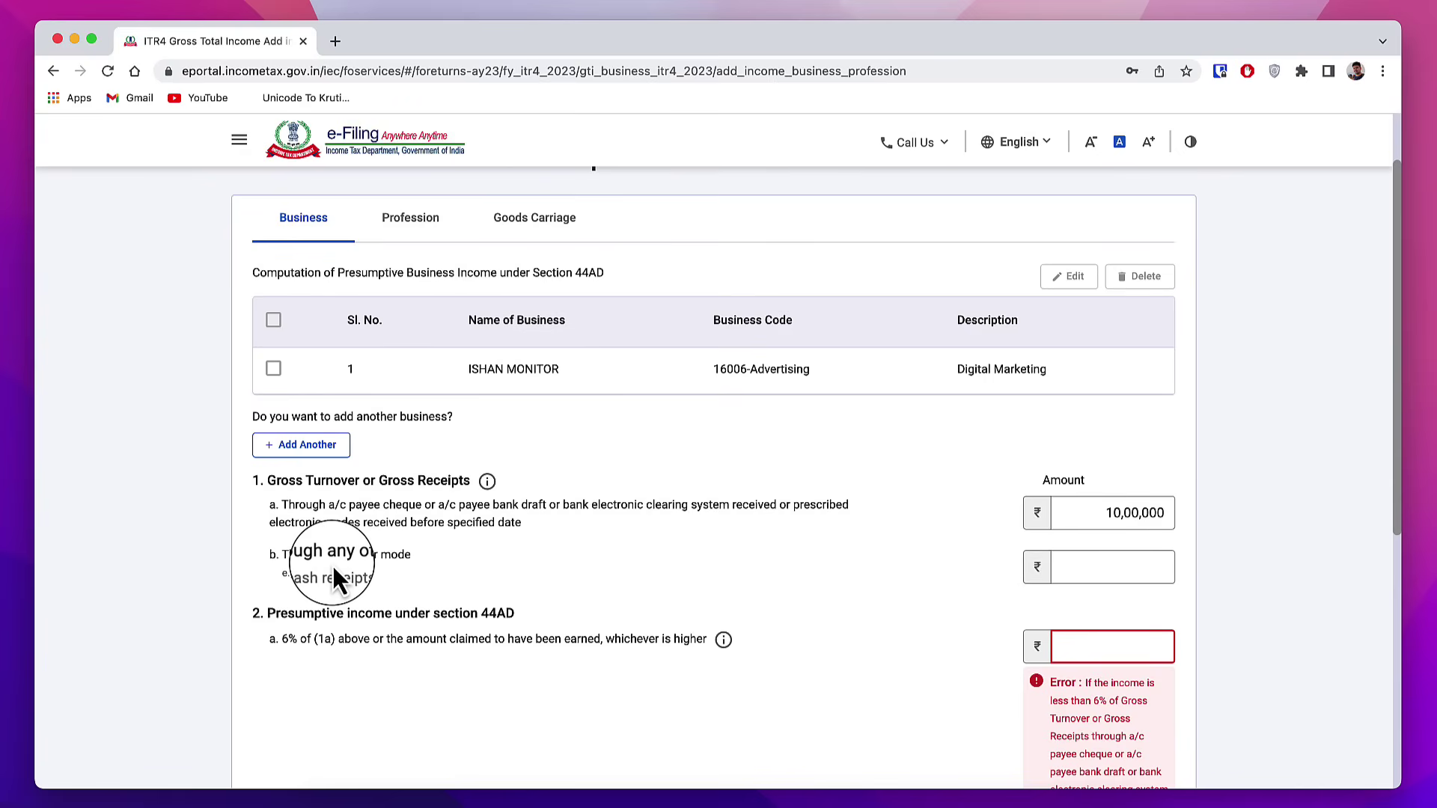
{"action": "left_click", "coordinate": [1114, 570]}
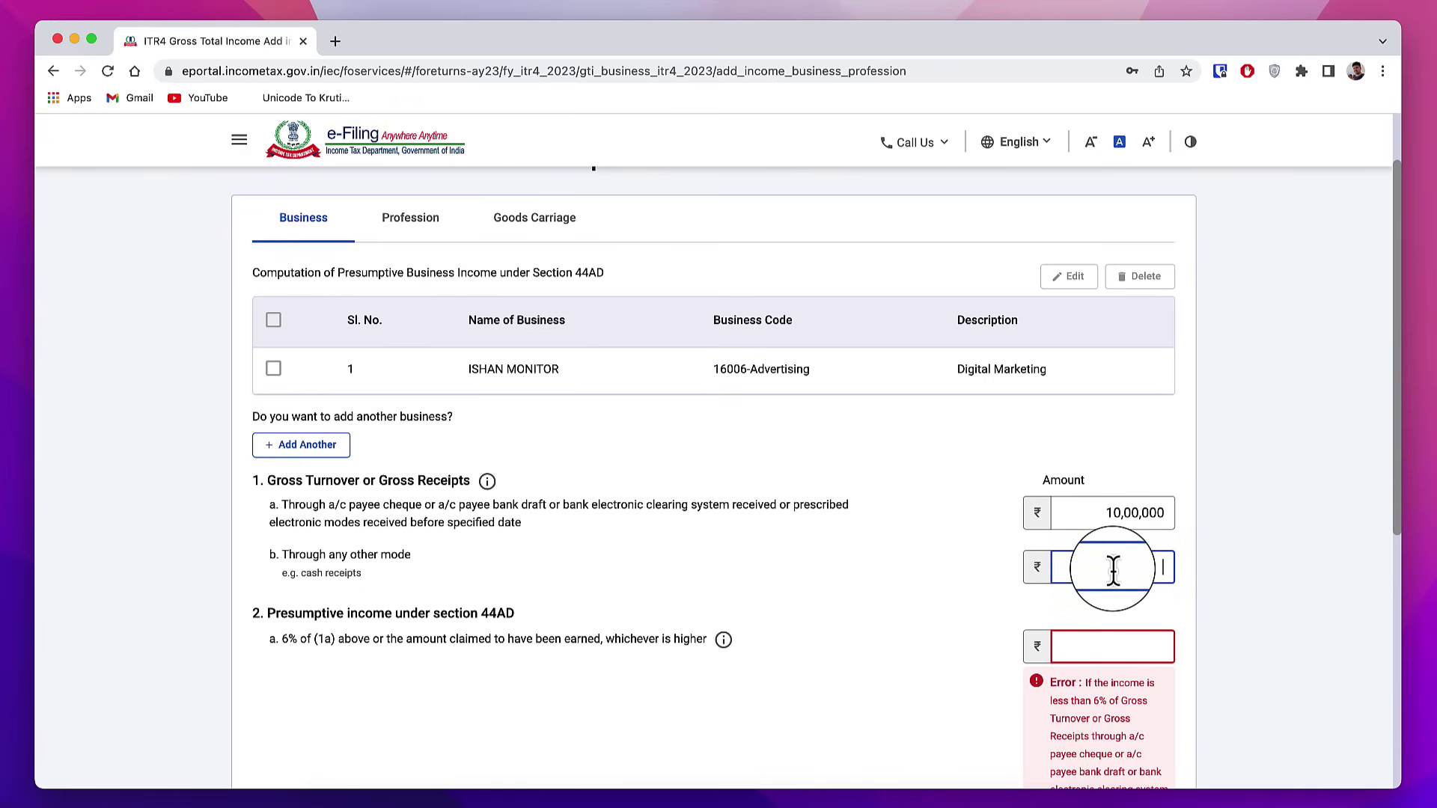
{"action": "scroll", "coordinate": [858, 618], "scroll_direction": "down", "scroll_amount": 3}
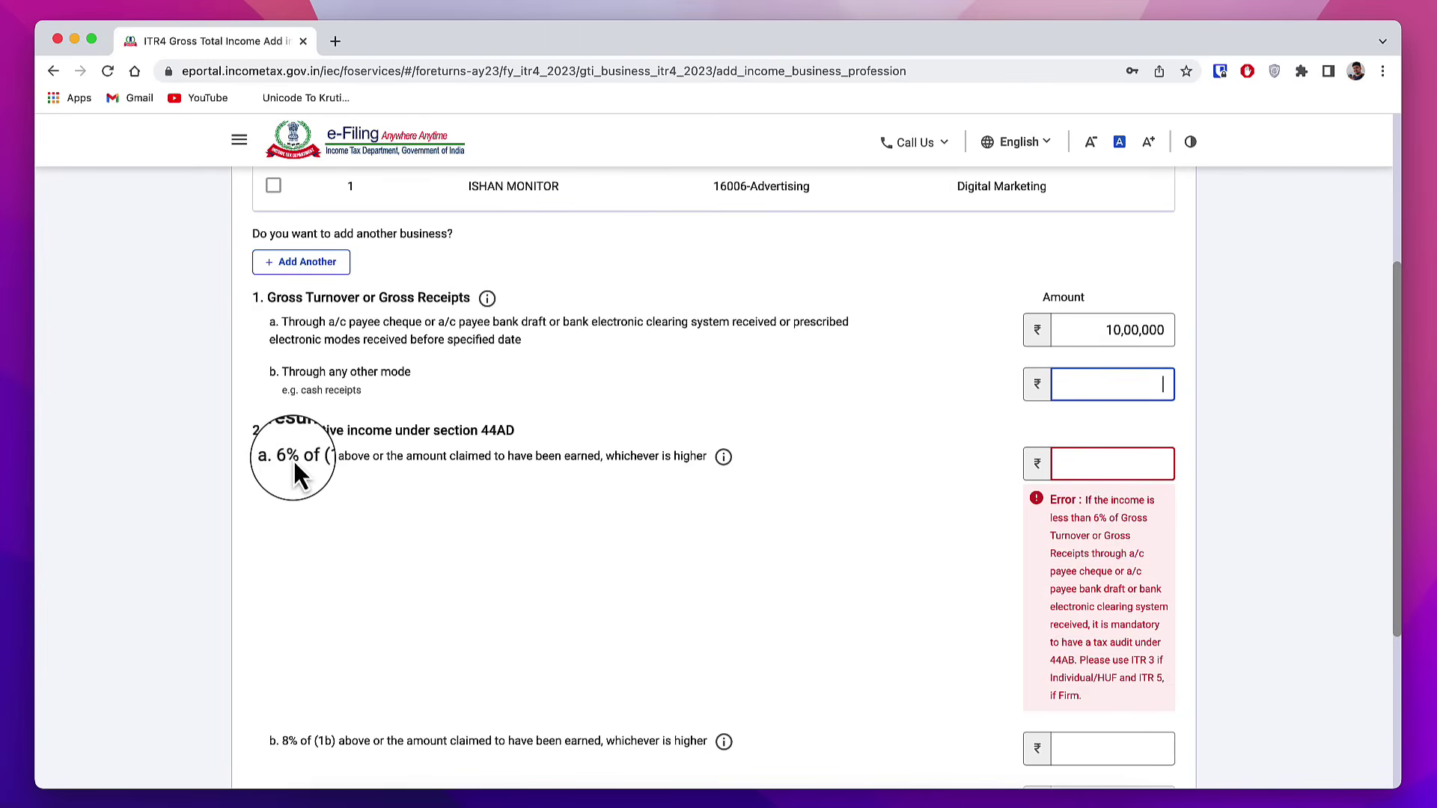
Step: Highlight the 6% and 8% presumptive rate wording in items 2a and 2b
{"action": "left_click_drag", "start_coordinate": [281, 457], "coordinate": [330, 457]}
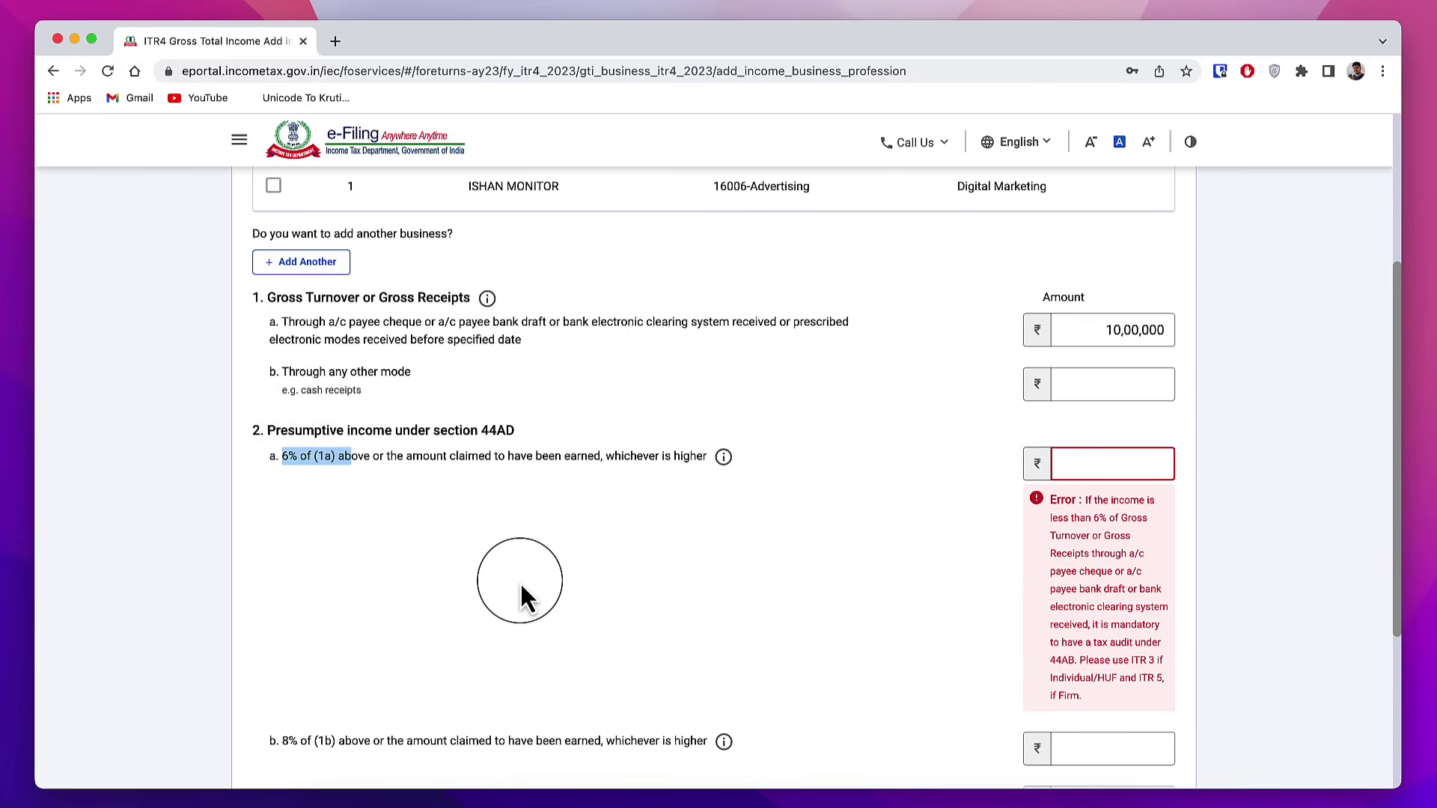
{"action": "scroll", "coordinate": [519, 582], "scroll_direction": "down", "scroll_amount": 3}
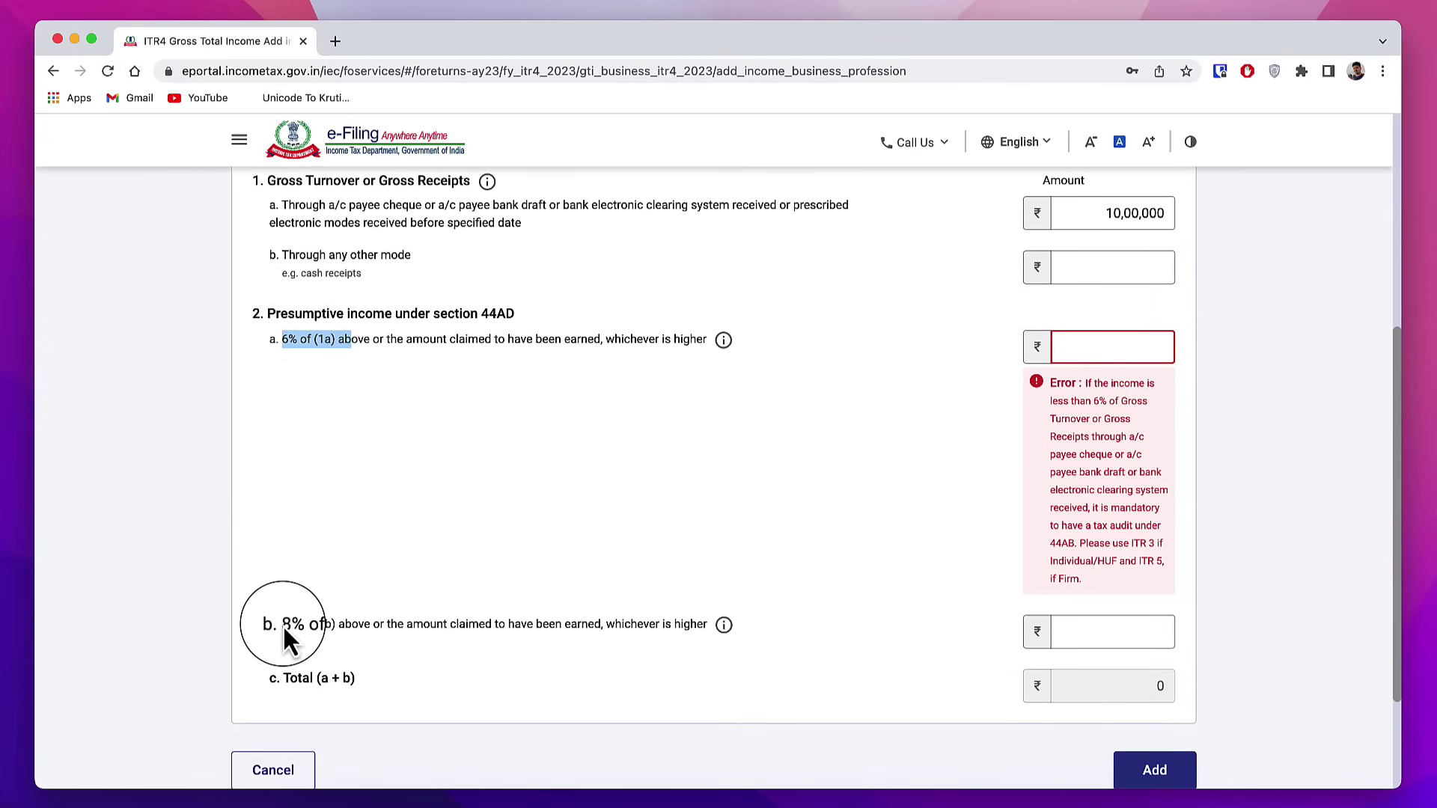
{"action": "left_click_drag", "start_coordinate": [284, 627], "coordinate": [297, 627]}
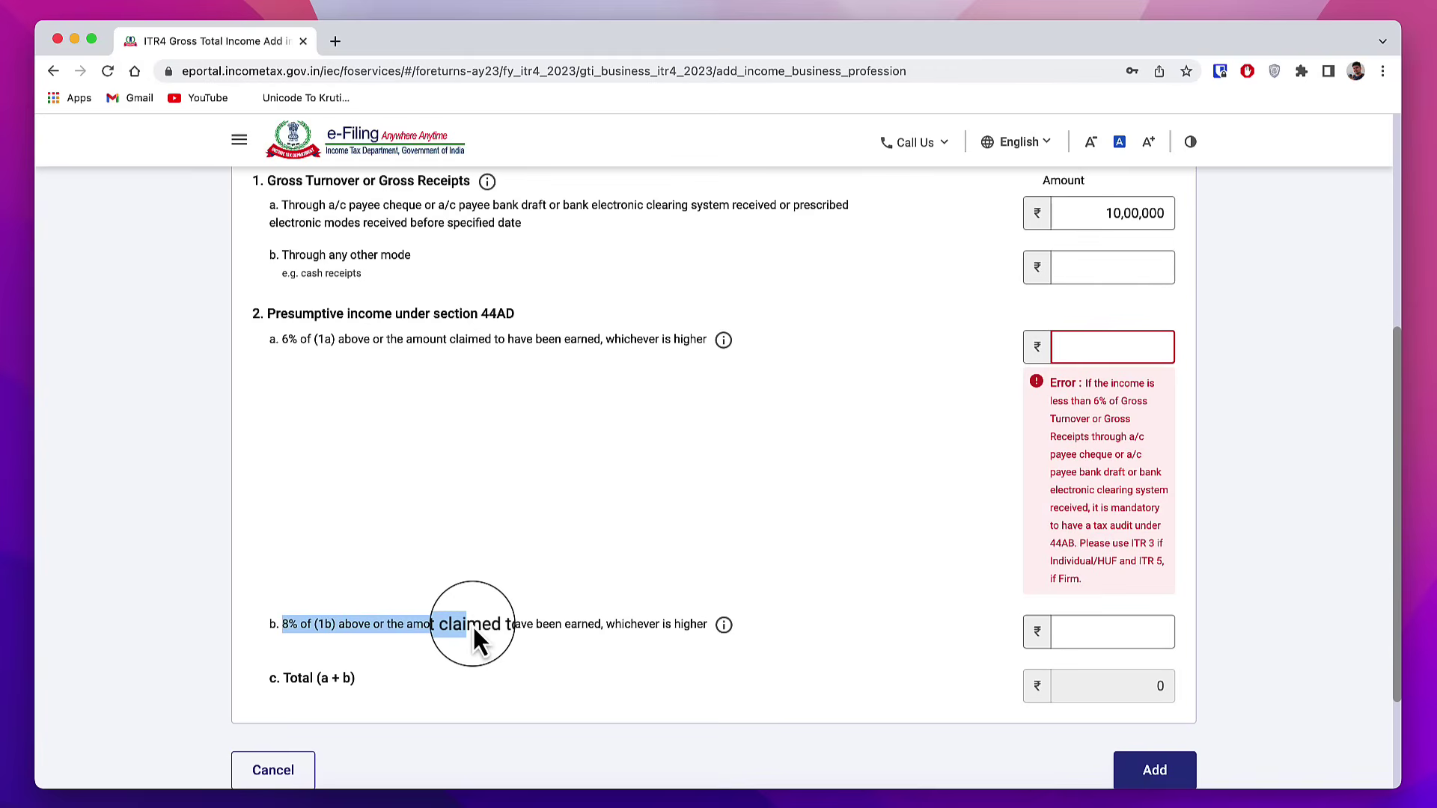
{"action": "scroll", "coordinate": [840, 352], "scroll_direction": "up", "scroll_amount": 1}
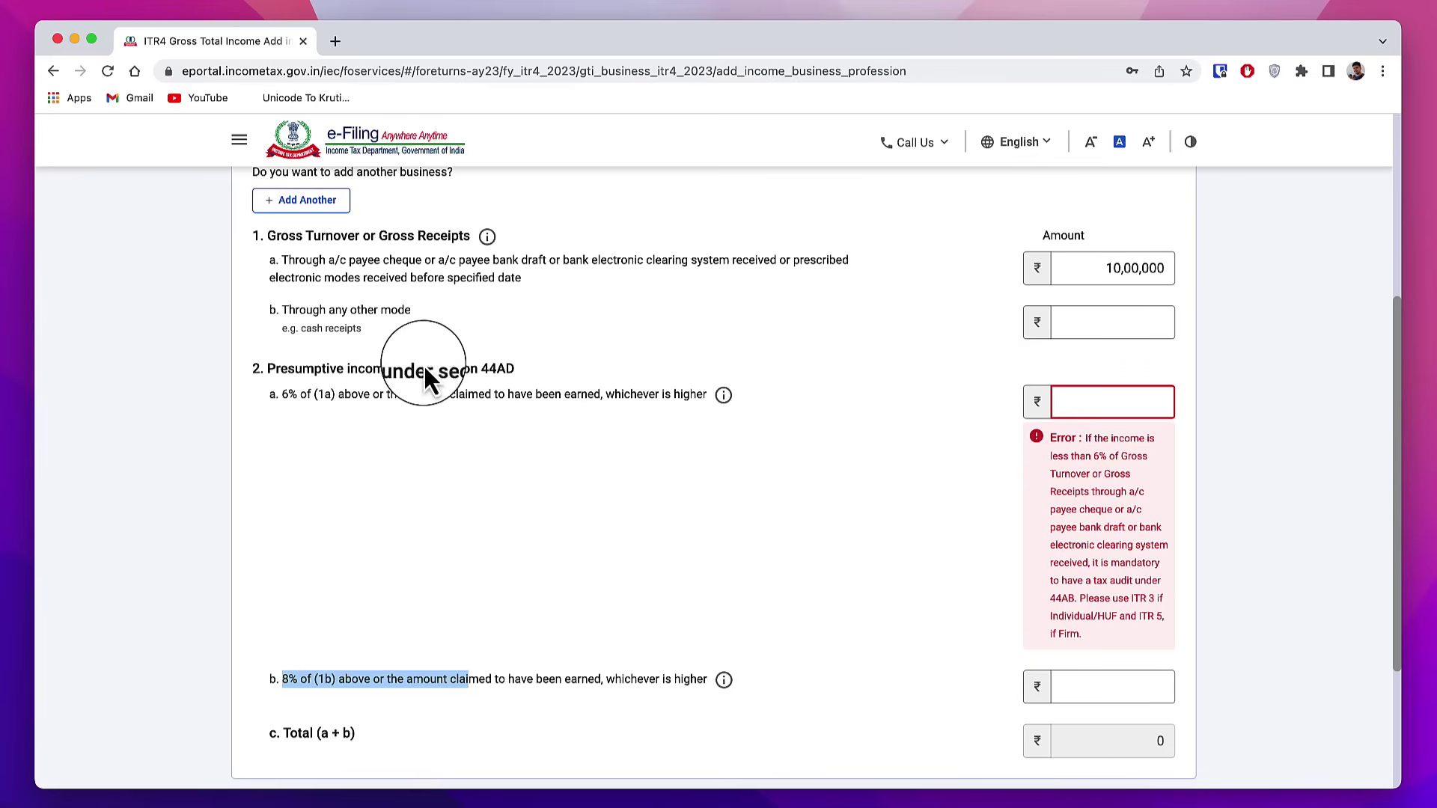
{"action": "left_click_drag", "start_coordinate": [281, 397], "coordinate": [316, 398]}
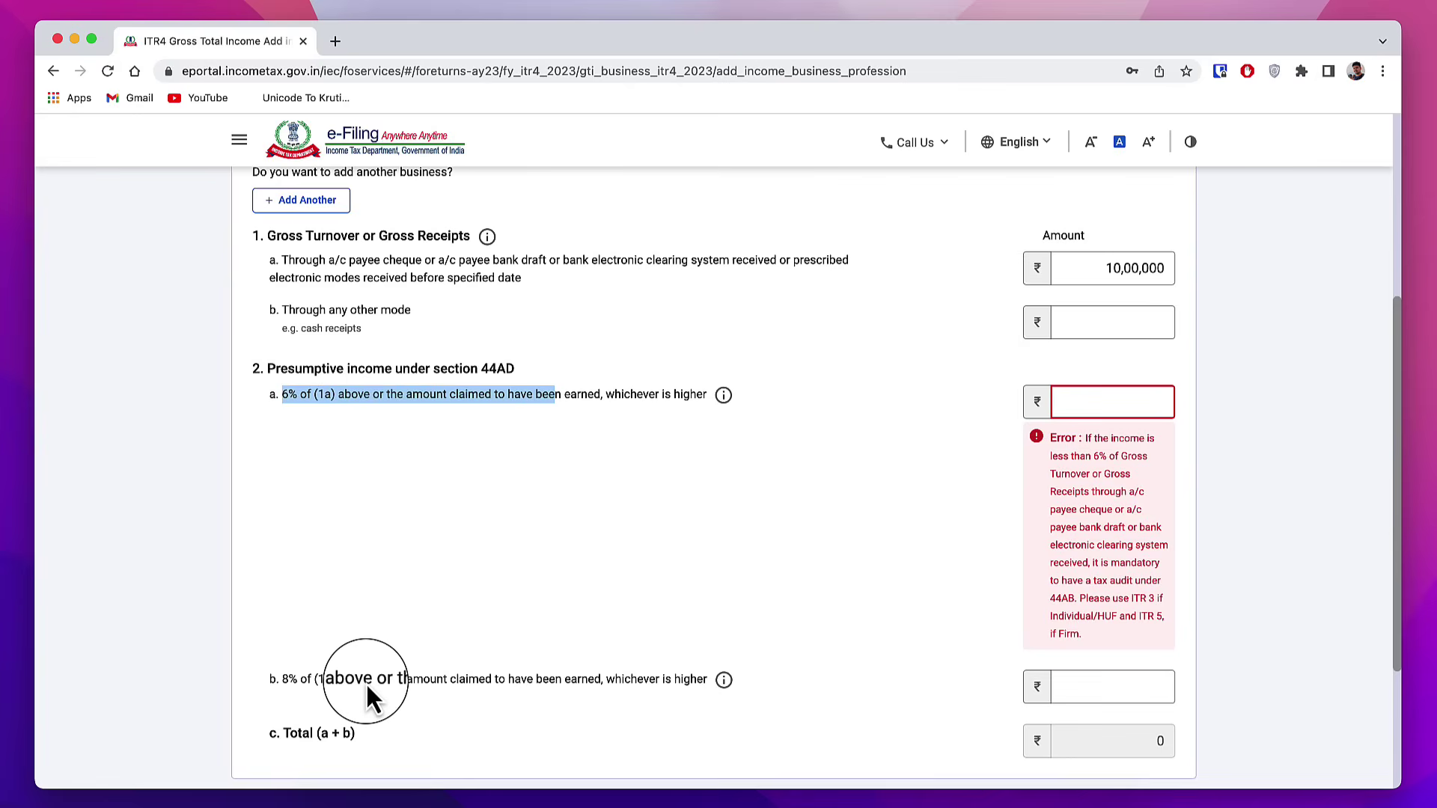
{"action": "left_click", "coordinate": [281, 680]}
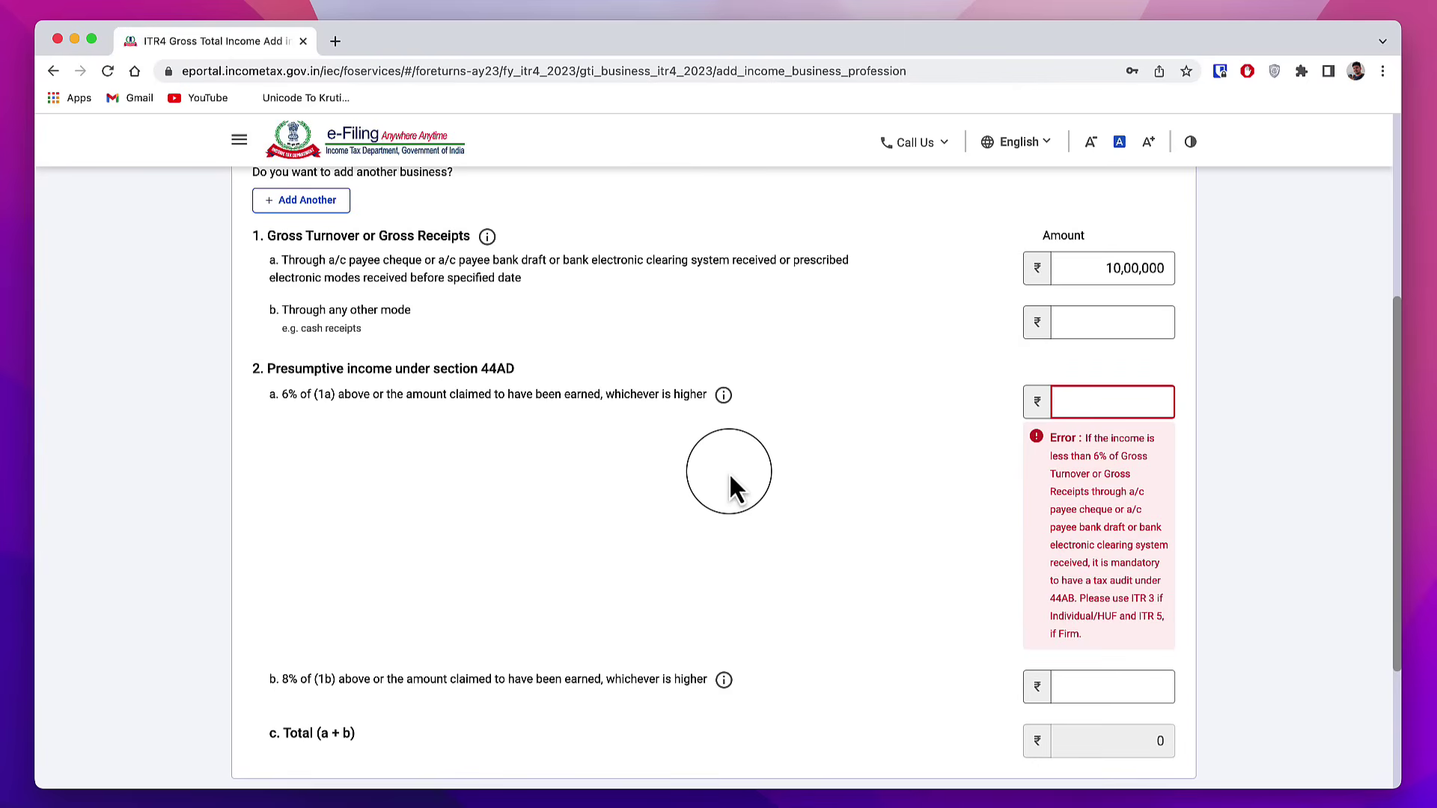
Step: Enter presumptive income of 500000 on the 6% line 2a
{"action": "left_click", "coordinate": [1087, 402]}
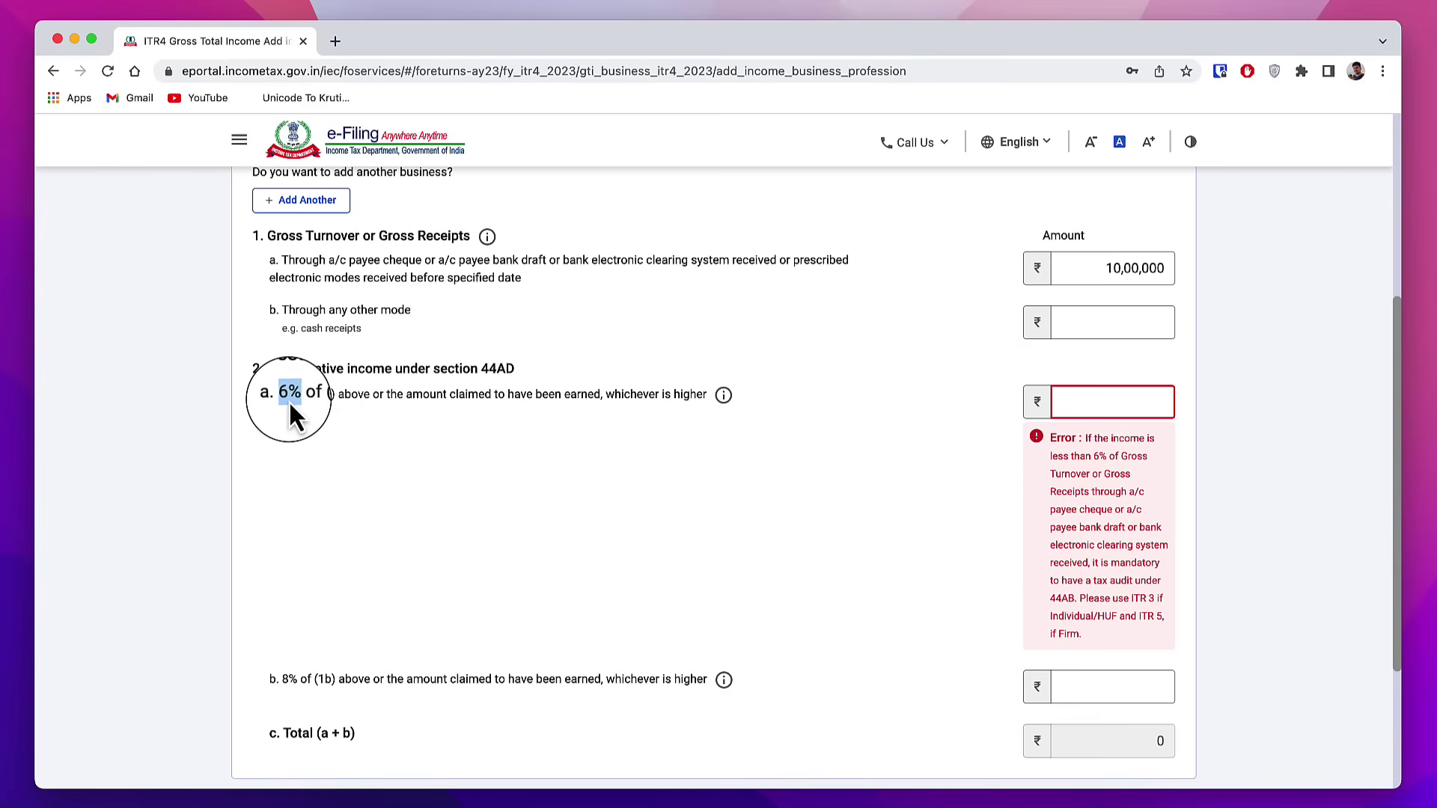
{"action": "left_click", "coordinate": [1118, 402]}
{"action": "type", "text": "500000"}
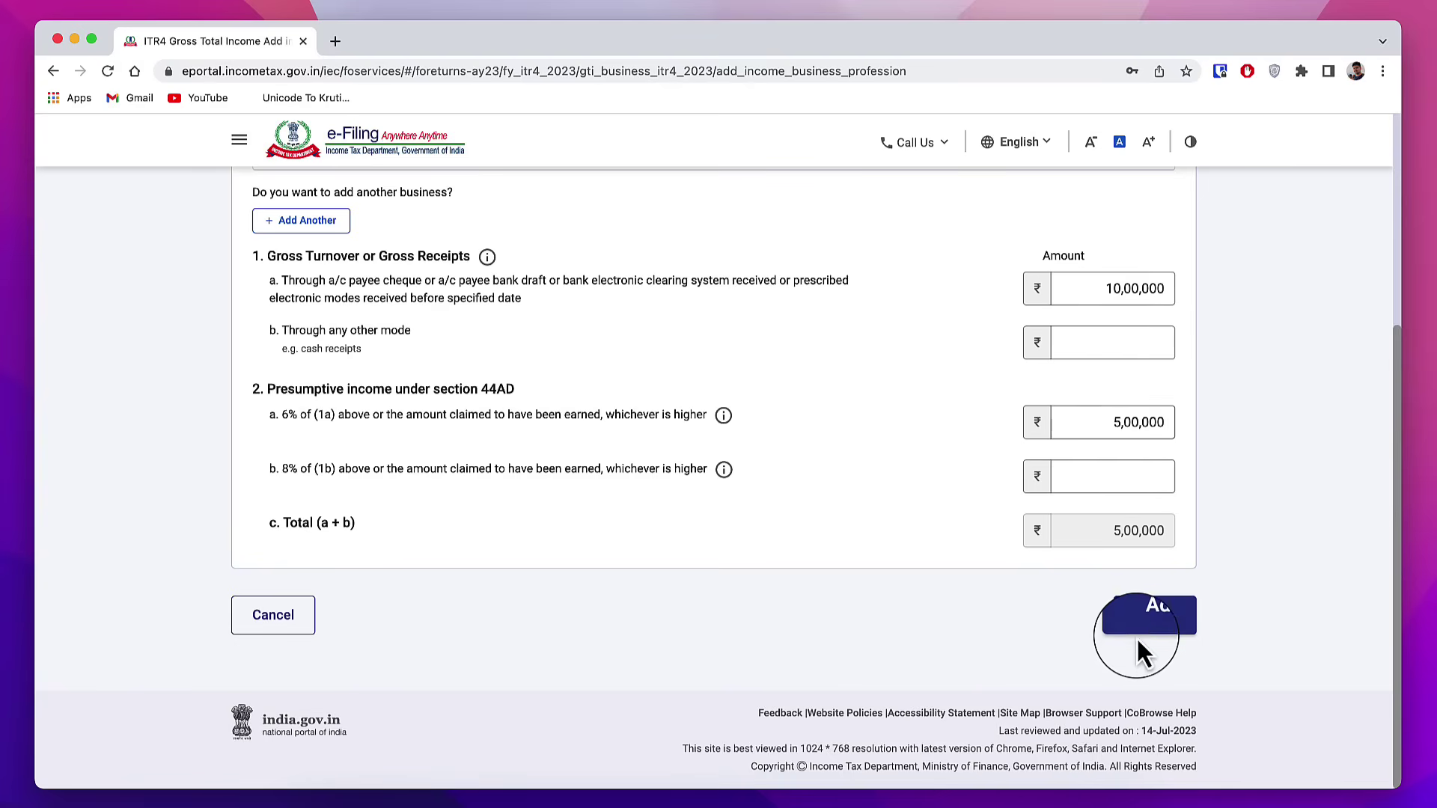
Step: Save the ₹5,00,000 business income and begin adding income from other sources
{"action": "left_click", "coordinate": [1149, 615]}
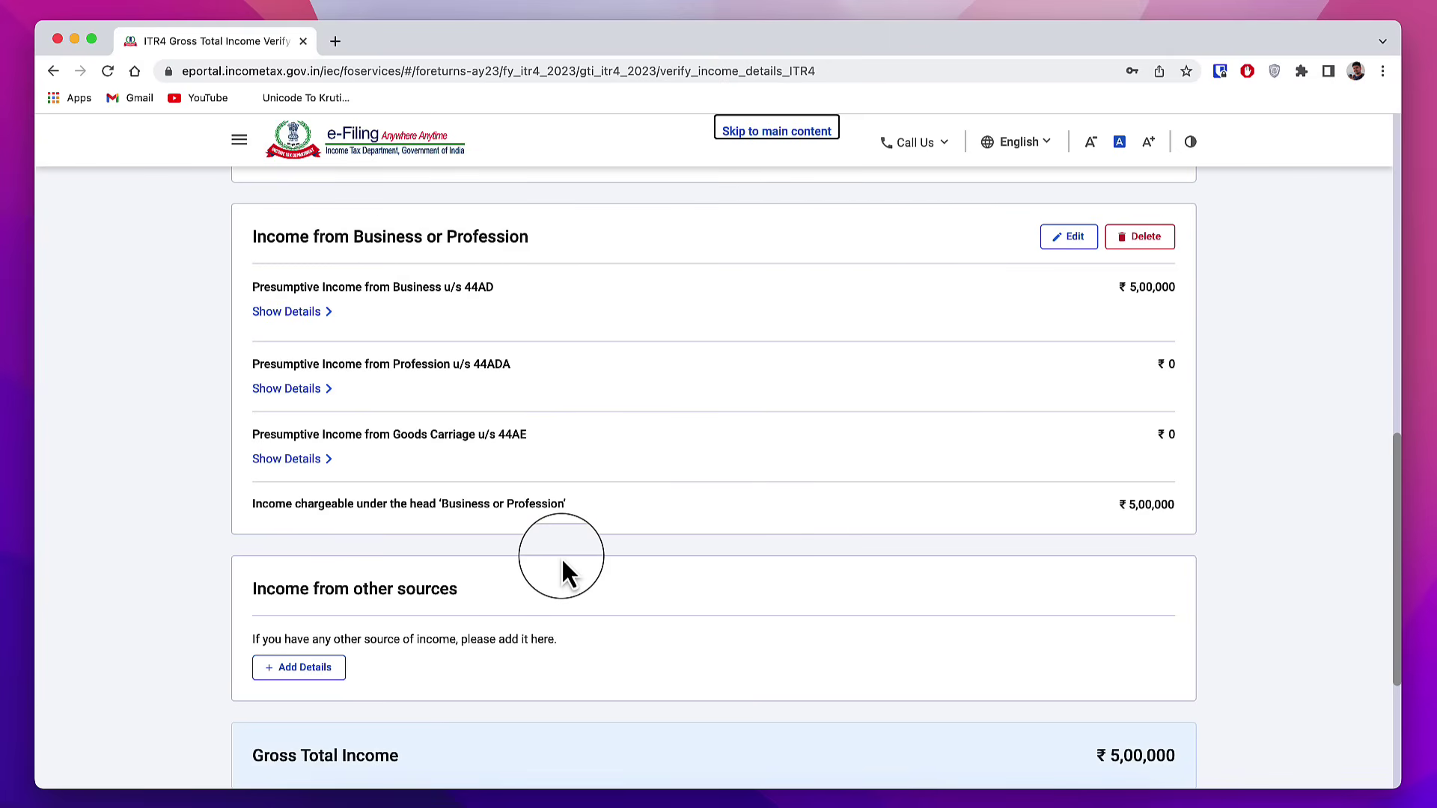
{"action": "scroll", "coordinate": [560, 560], "scroll_direction": "down", "scroll_amount": 3}
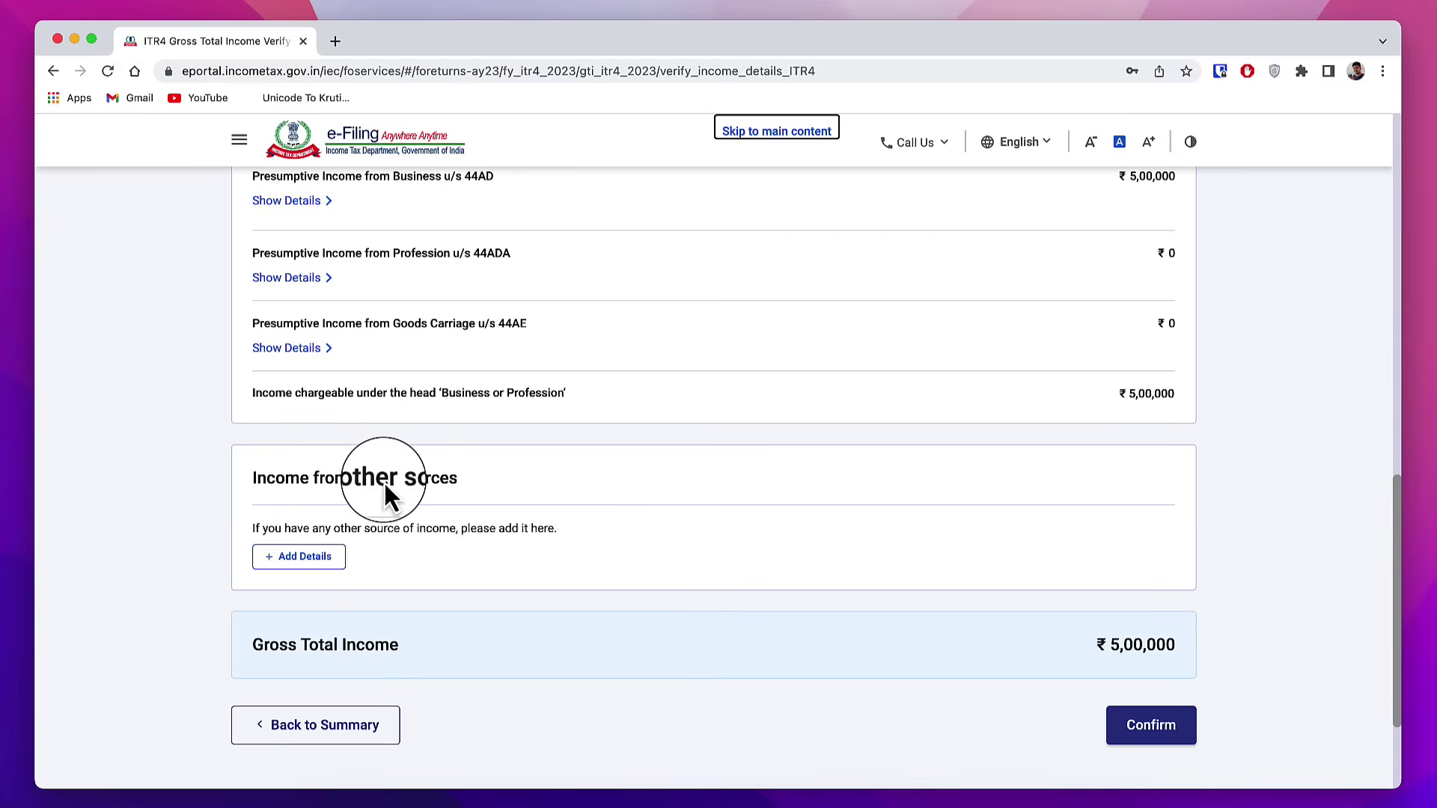
{"action": "left_click", "coordinate": [312, 558]}
{"action": "scroll", "coordinate": [551, 546], "scroll_direction": "down", "scroll_amount": 10}
{"action": "scroll", "coordinate": [551, 547], "scroll_direction": "down", "scroll_amount": 3}
Step: Skip the other-sources questions and add ₹1,500 Interest from Saving Bank Account
{"action": "left_click", "coordinate": [402, 575]}
{"action": "left_click", "coordinate": [869, 540]}
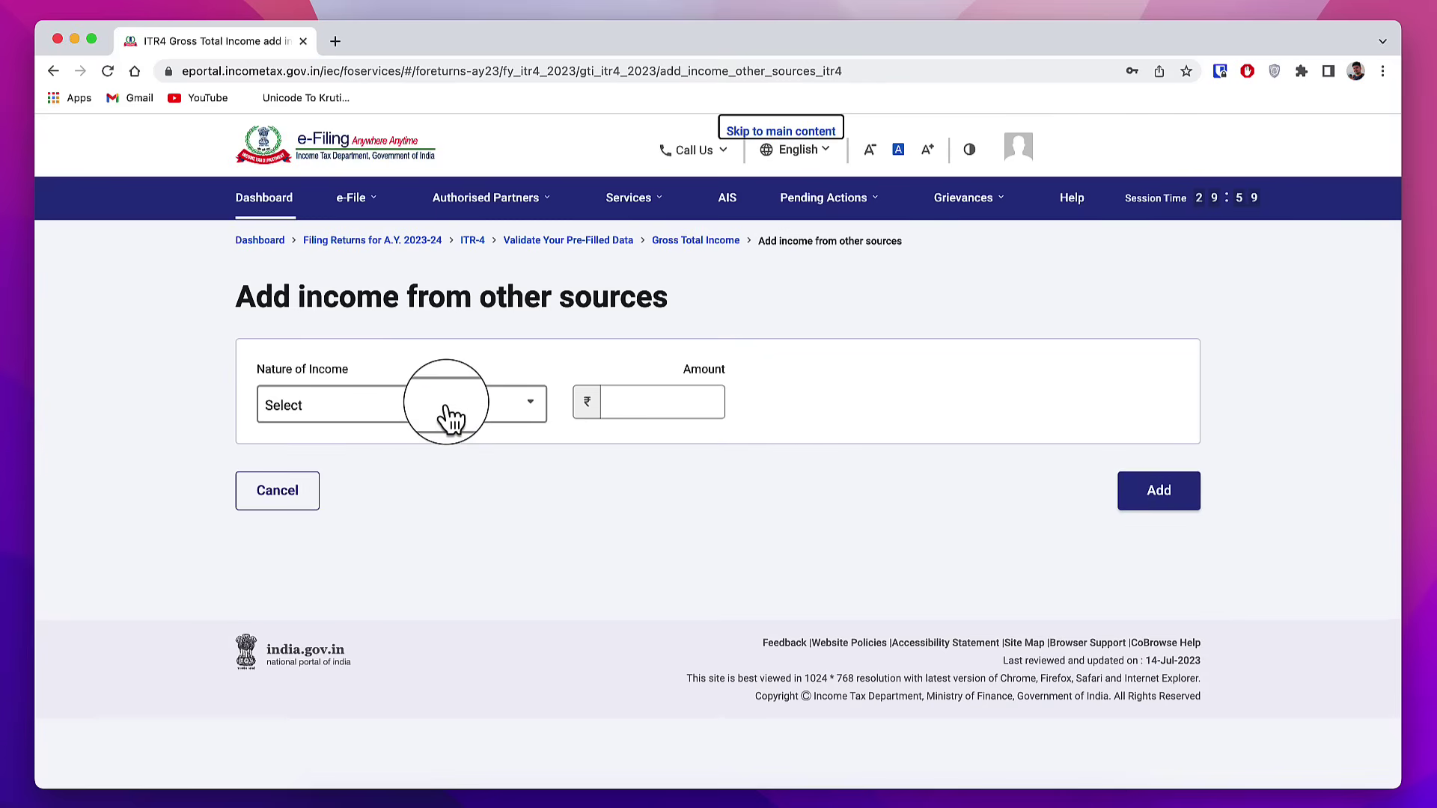
{"action": "left_click", "coordinate": [448, 412]}
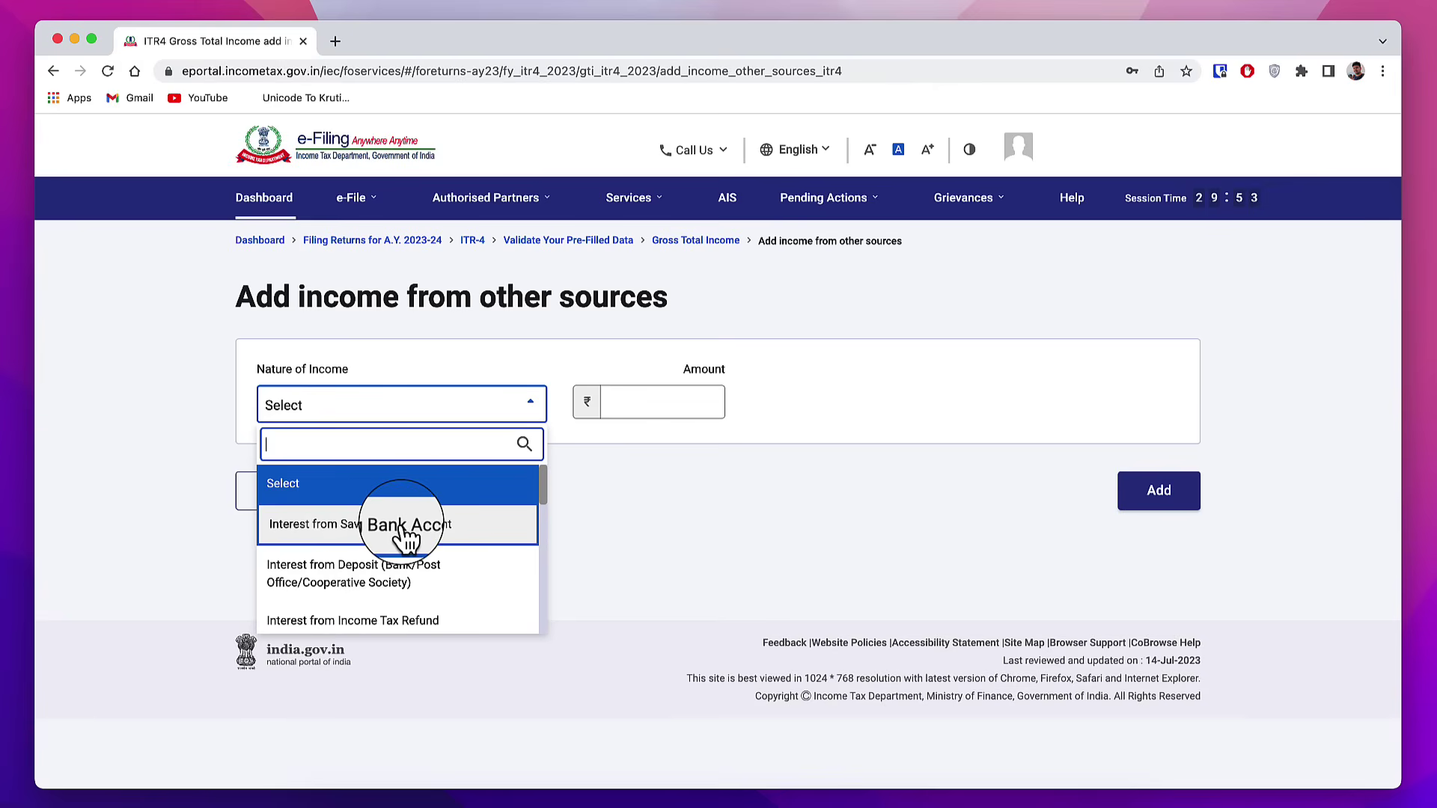
{"action": "left_click", "coordinate": [408, 528]}
{"action": "left_click", "coordinate": [679, 404]}
{"action": "type", "text": "1500"}
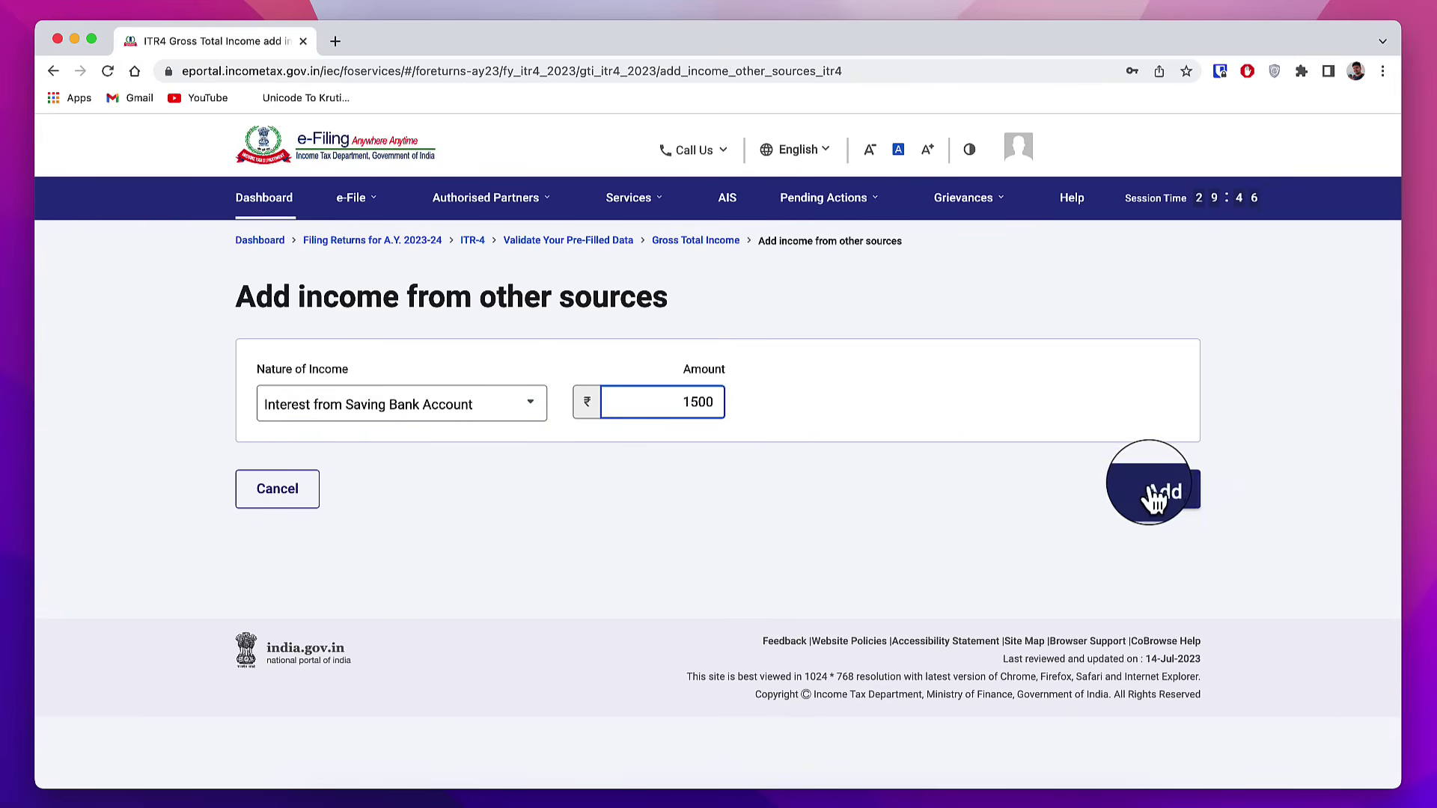
{"action": "left_click", "coordinate": [1144, 489]}
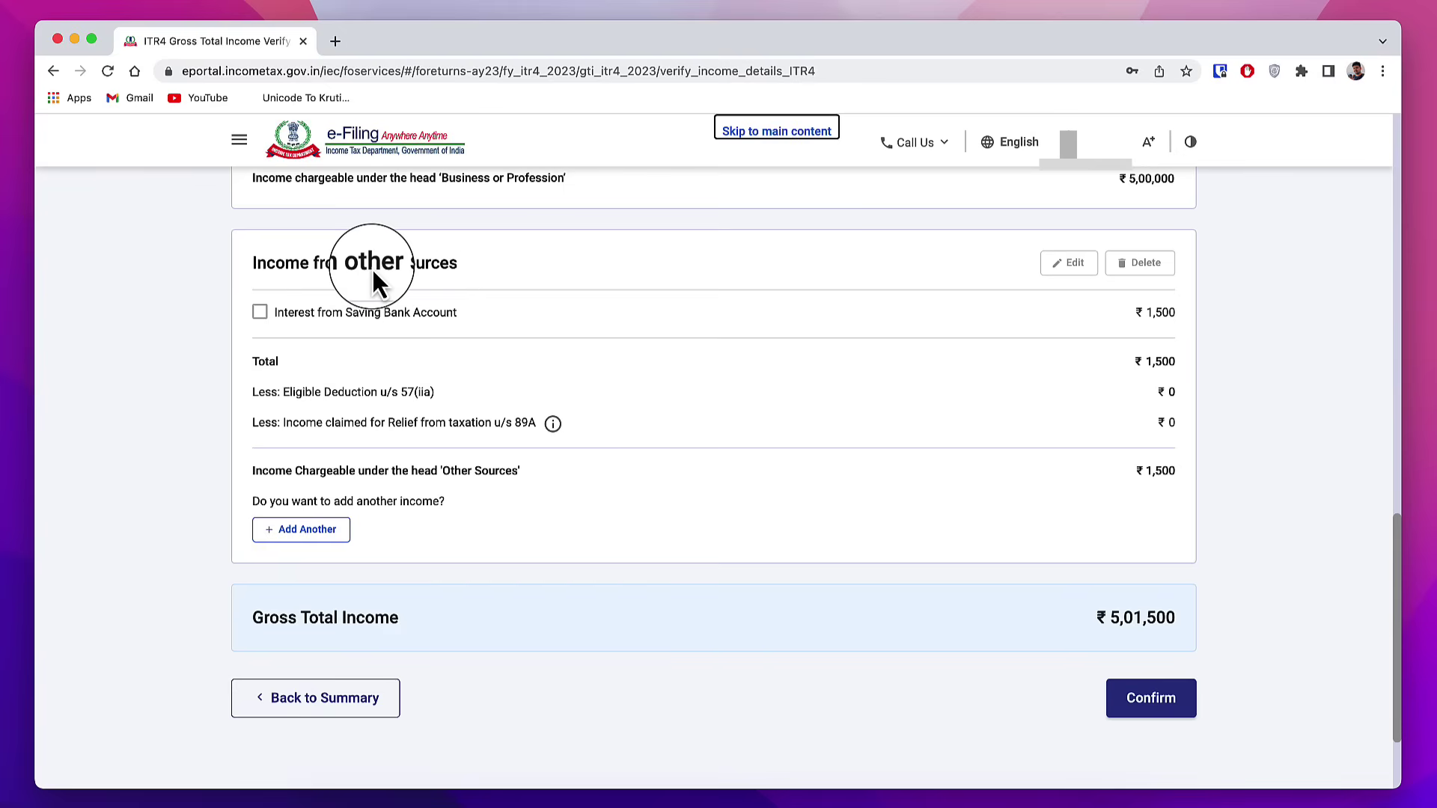
Step: Add and save a Dividend Income entry under income from other sources
{"action": "left_click", "coordinate": [317, 533]}
{"action": "left_click", "coordinate": [437, 408]}
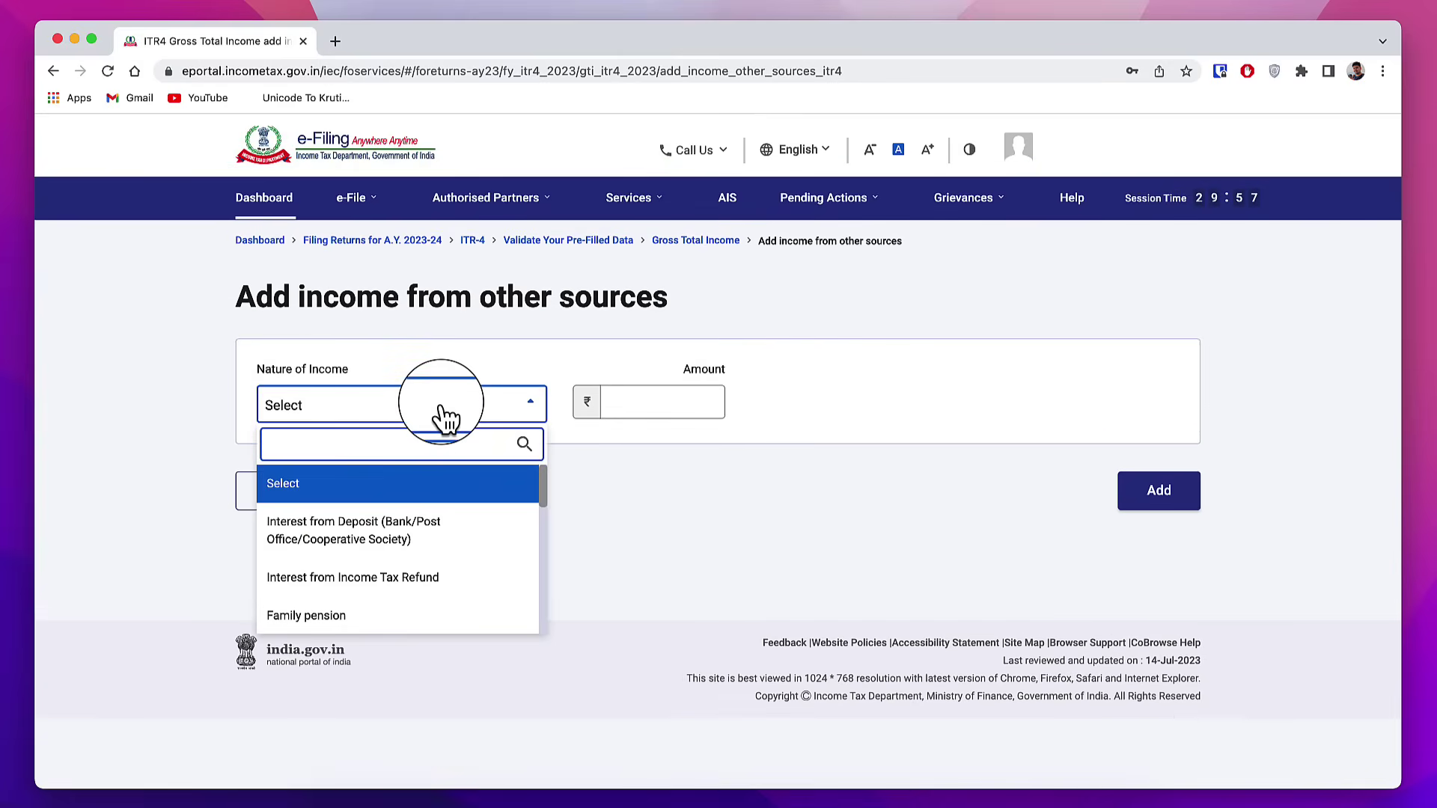
{"action": "scroll", "coordinate": [435, 573], "scroll_direction": "down", "scroll_amount": 2}
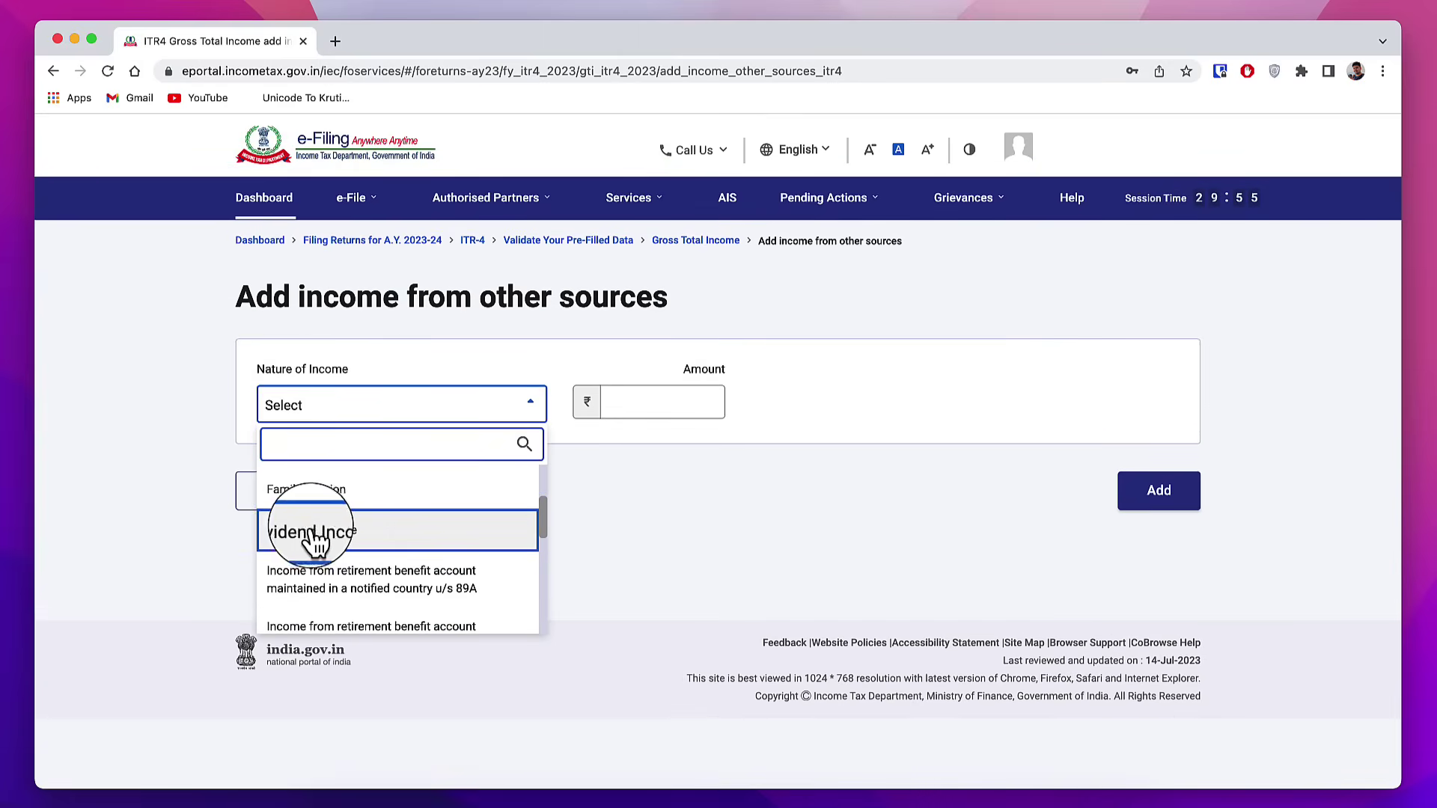
{"action": "left_click", "coordinate": [350, 533]}
{"action": "scroll", "coordinate": [836, 526], "scroll_direction": "down", "scroll_amount": 4}
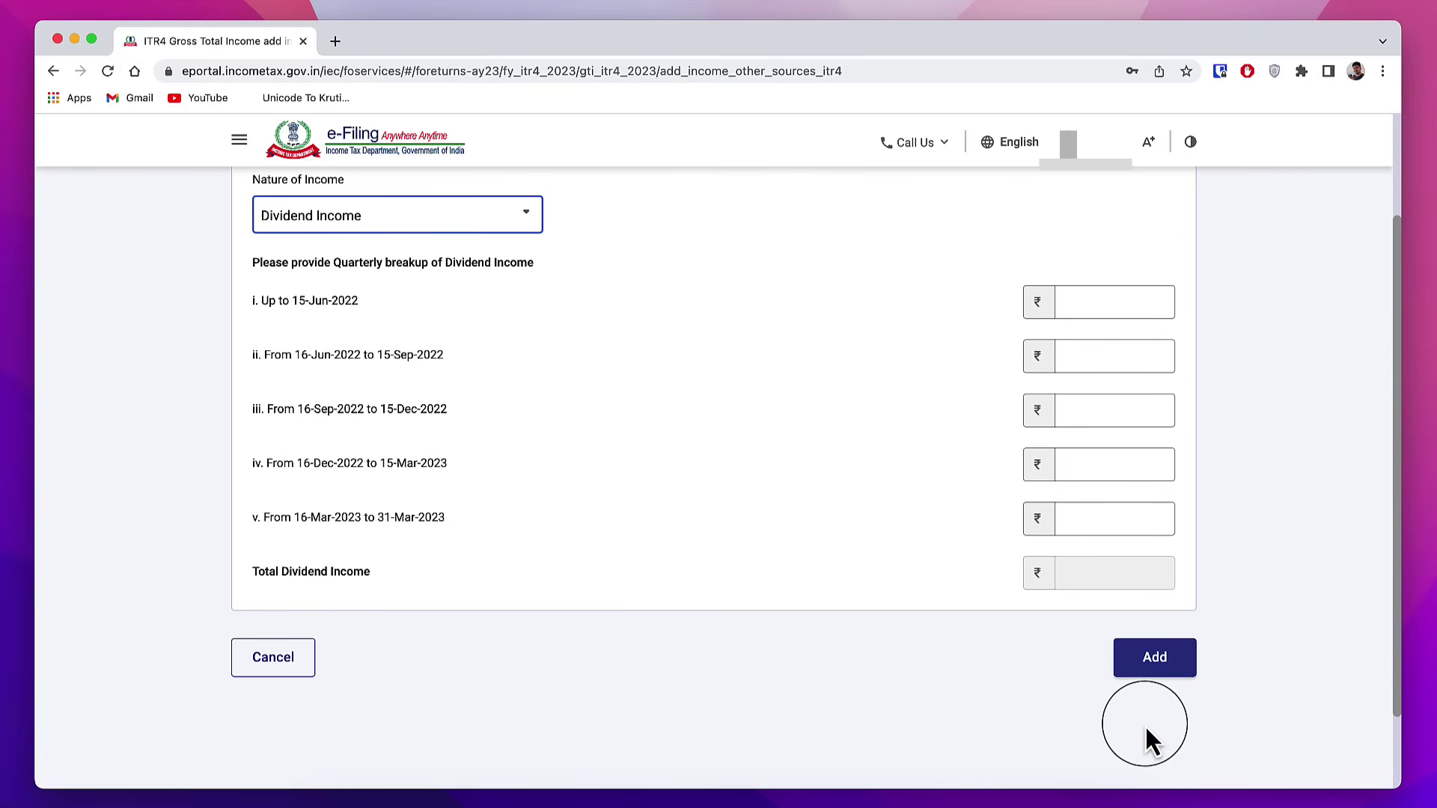
{"action": "left_click", "coordinate": [1177, 664]}
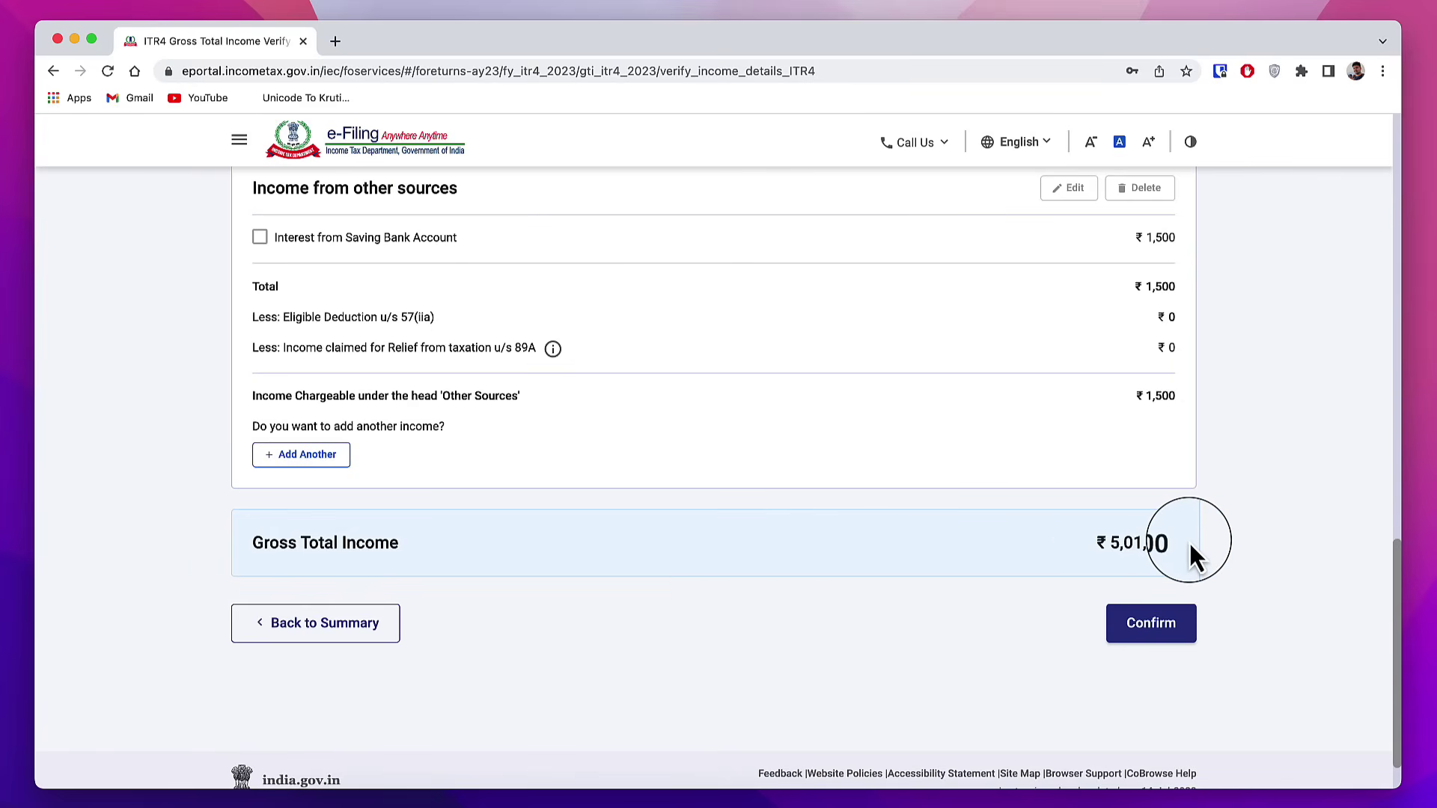
Step: Confirm Gross Total Income of ₹5,01,500 and begin the business's Financial Particulars under Disclosures
{"action": "left_click", "coordinate": [1165, 636]}
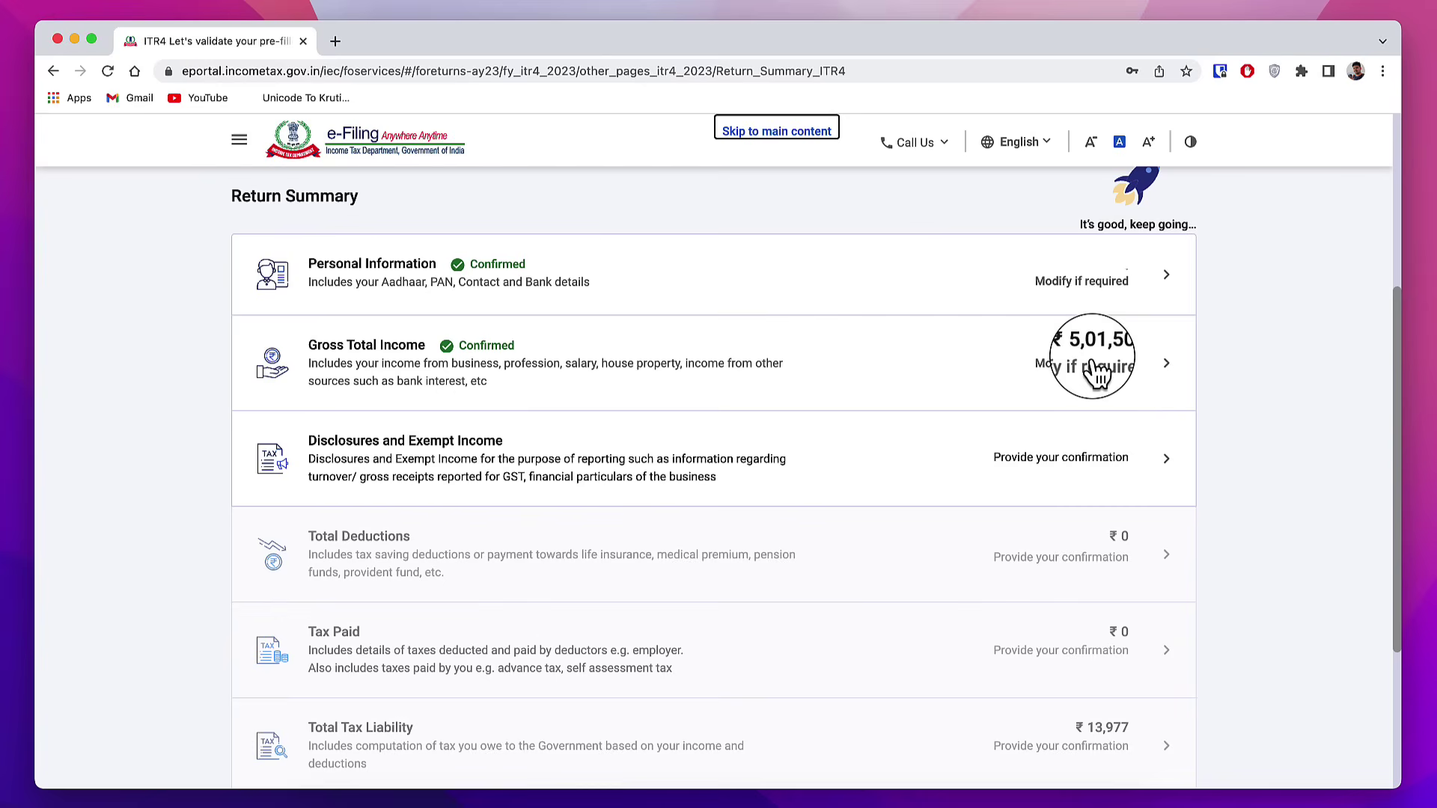
{"action": "left_click", "coordinate": [410, 450]}
{"action": "scroll", "coordinate": [323, 366], "scroll_direction": "down", "scroll_amount": 5}
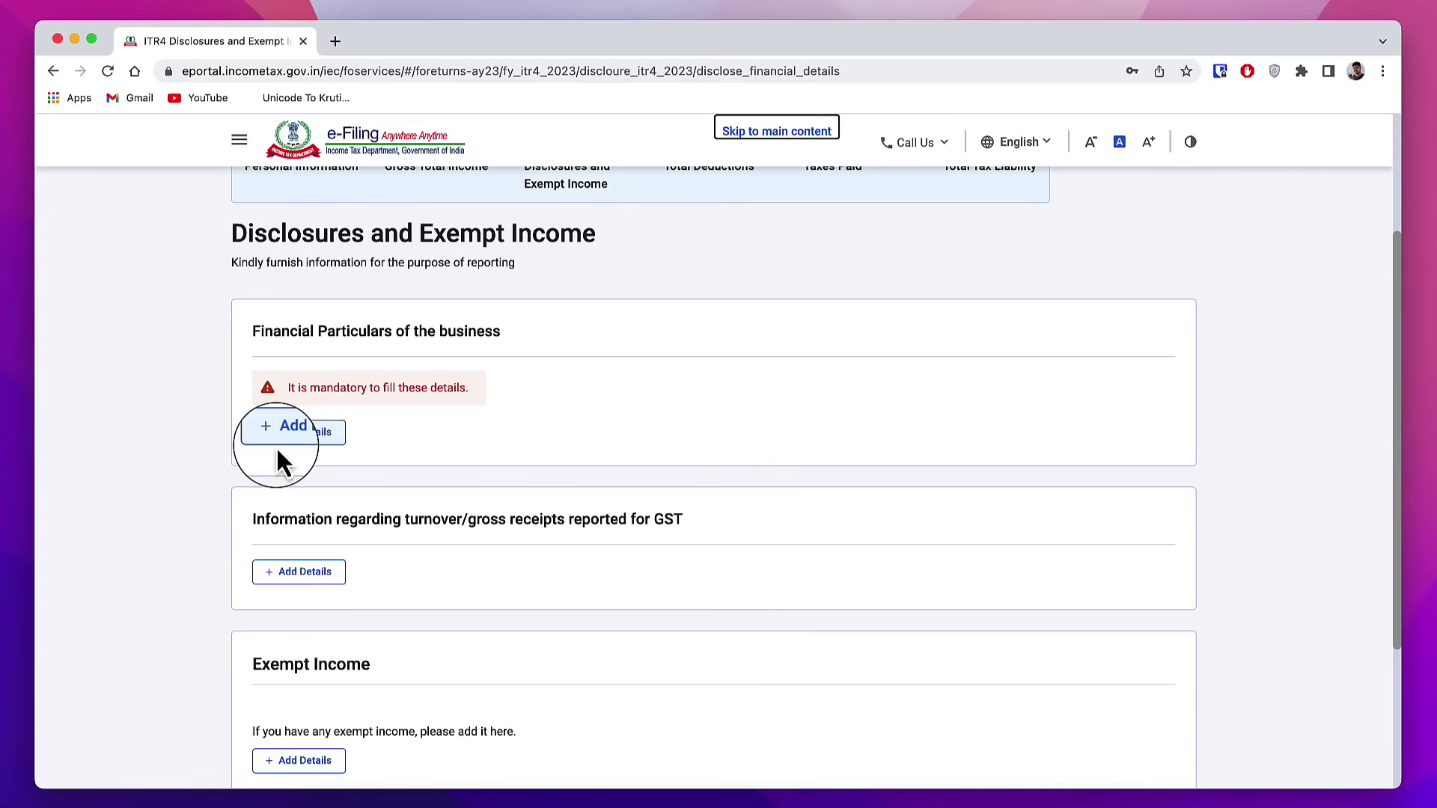
{"action": "left_click", "coordinate": [319, 437]}
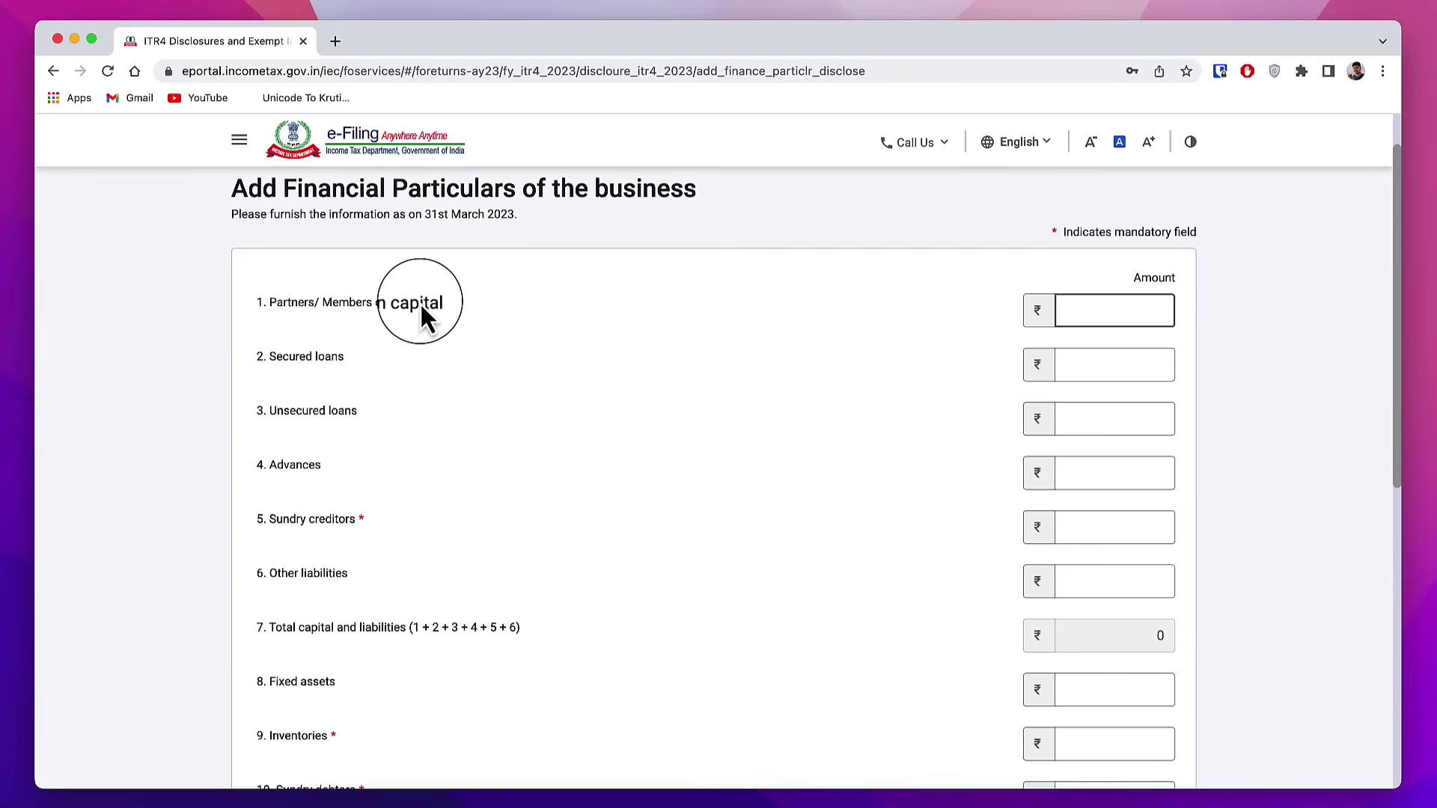
Step: Look over the Financial Particulars form down to the Cash-in-hand field, leaving it empty
{"action": "left_click", "coordinate": [324, 359]}
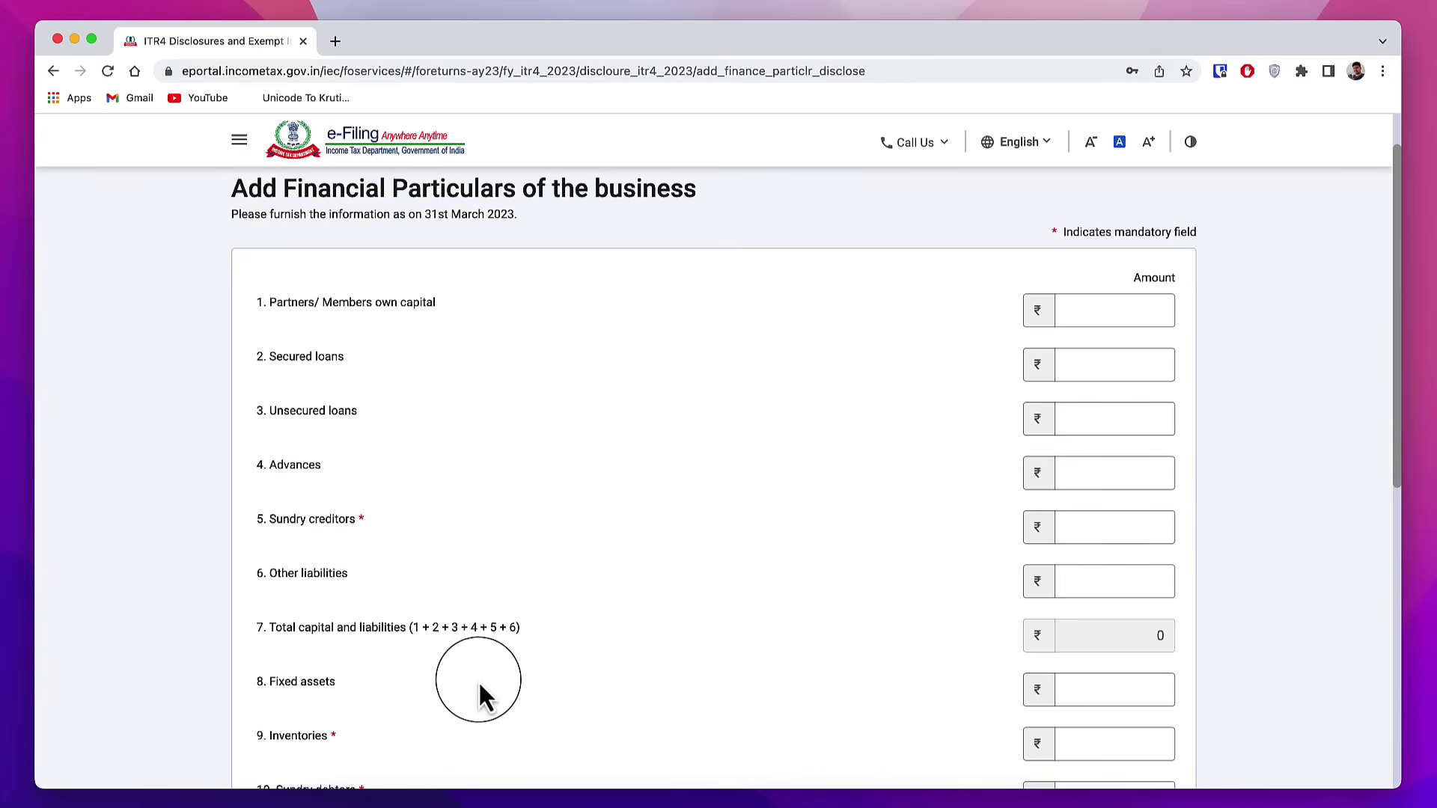
{"action": "scroll", "coordinate": [478, 679], "scroll_direction": "down", "scroll_amount": 3}
{"action": "scroll", "coordinate": [492, 641], "scroll_direction": "down", "scroll_amount": 2}
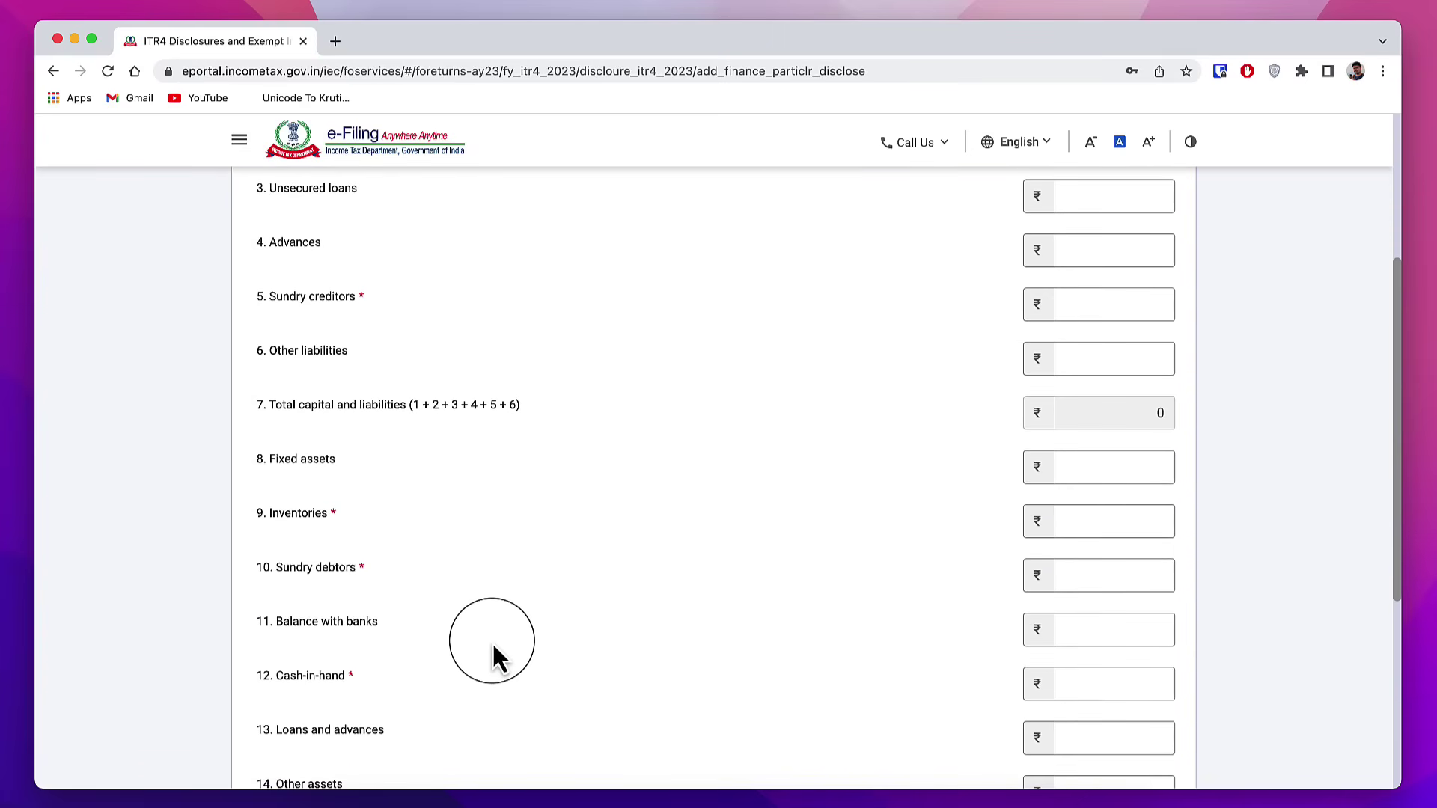
{"action": "scroll", "coordinate": [495, 649], "scroll_direction": "down", "scroll_amount": 1}
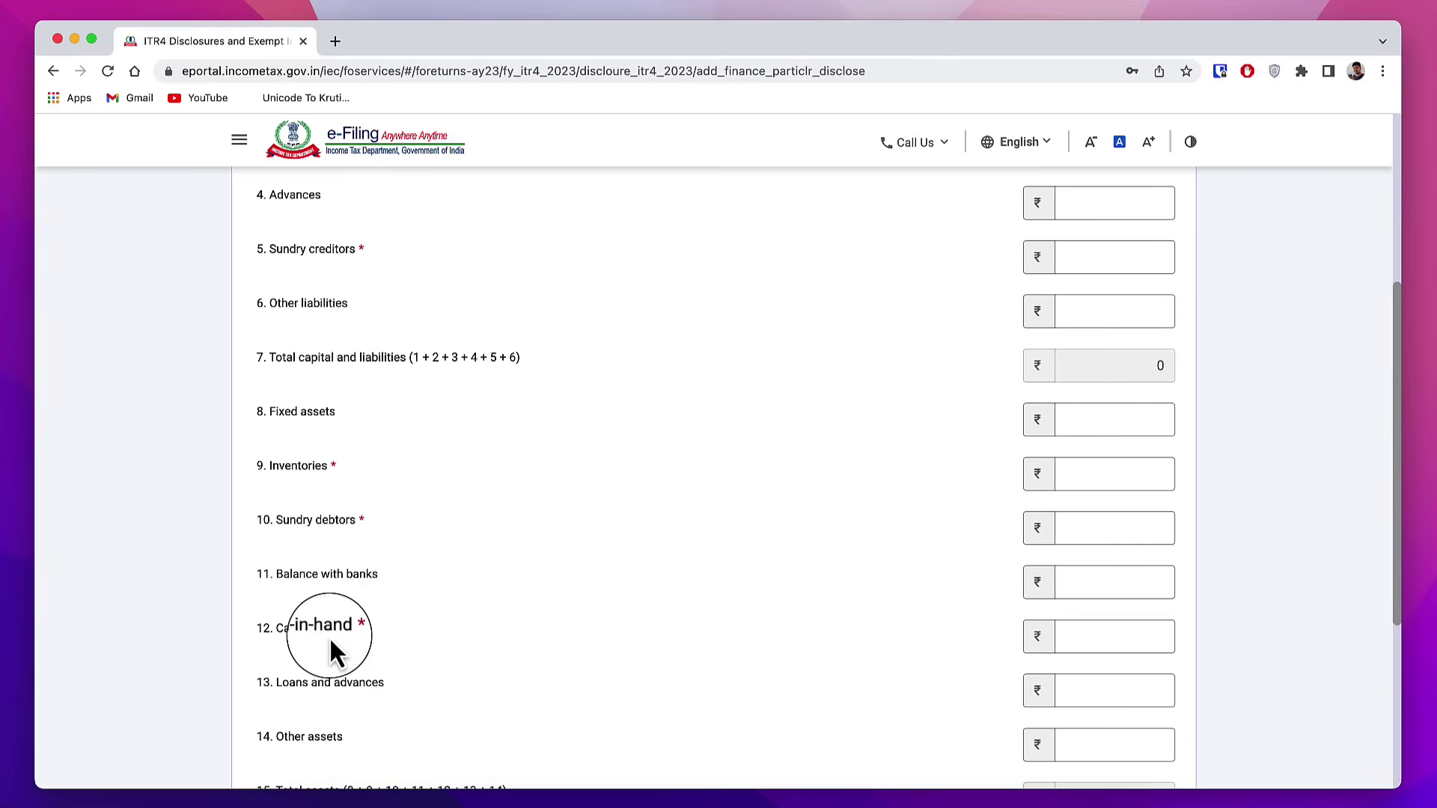
{"action": "left_click", "coordinate": [1168, 633]}
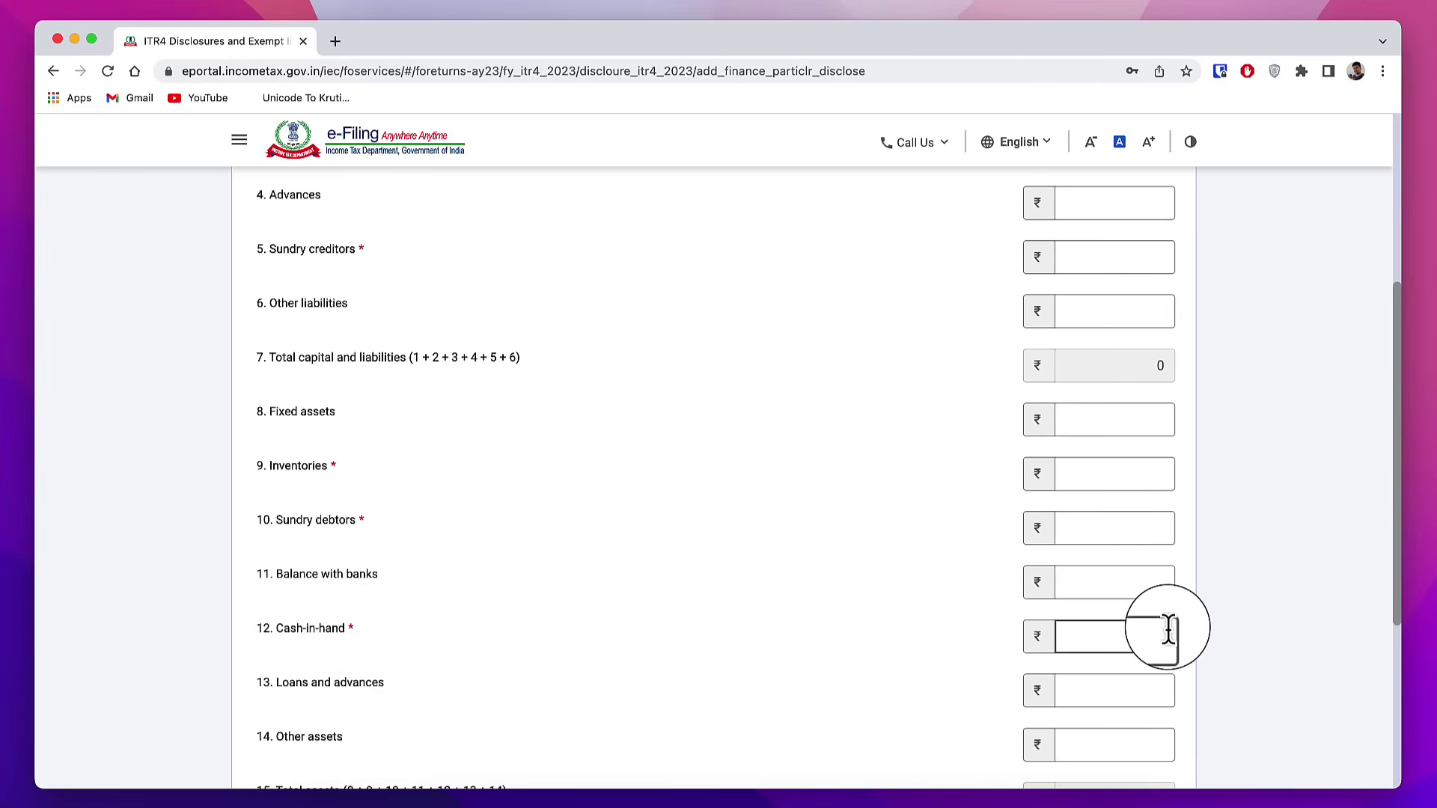
{"action": "left_click", "coordinate": [366, 288]}
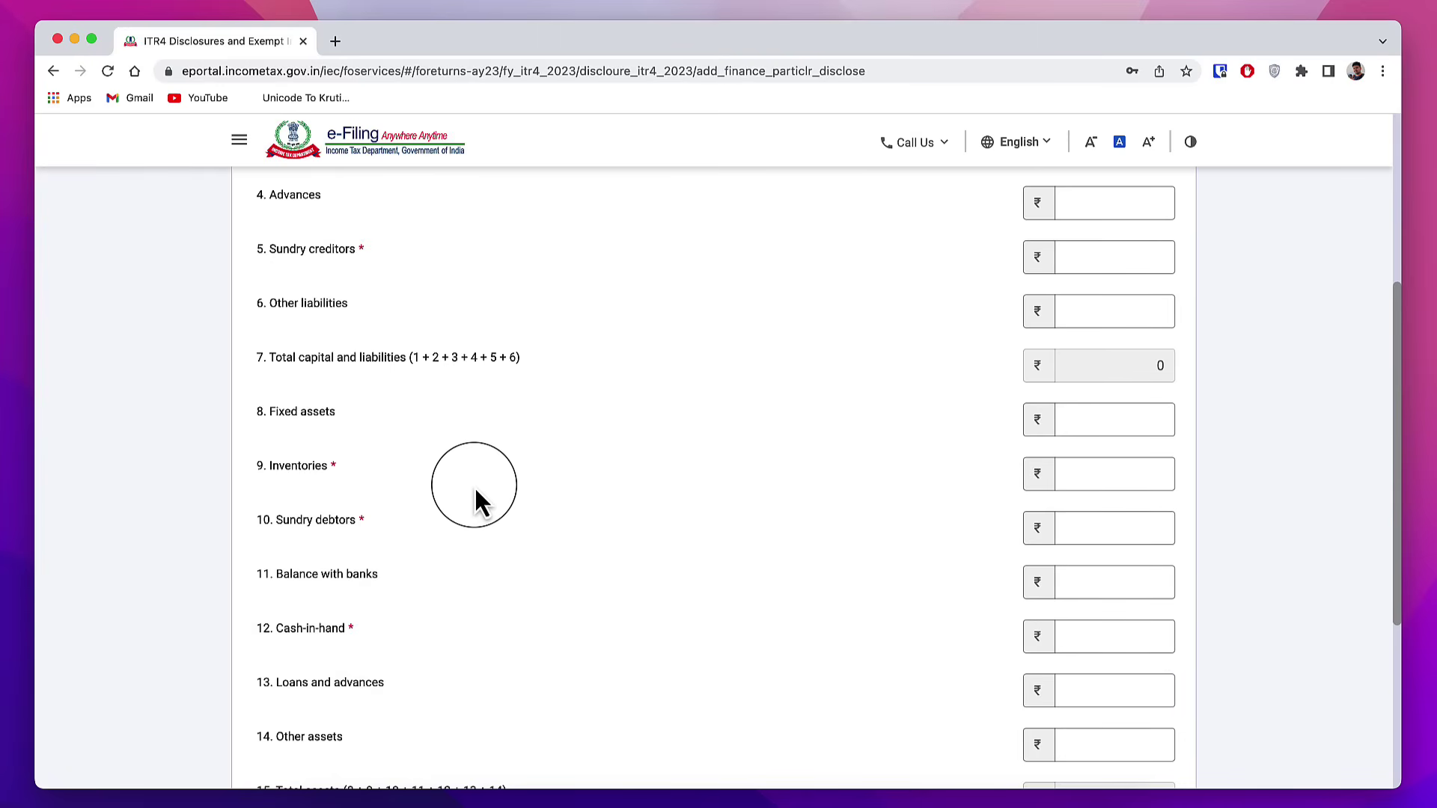
{"action": "scroll", "coordinate": [475, 487], "scroll_direction": "down", "scroll_amount": 2}
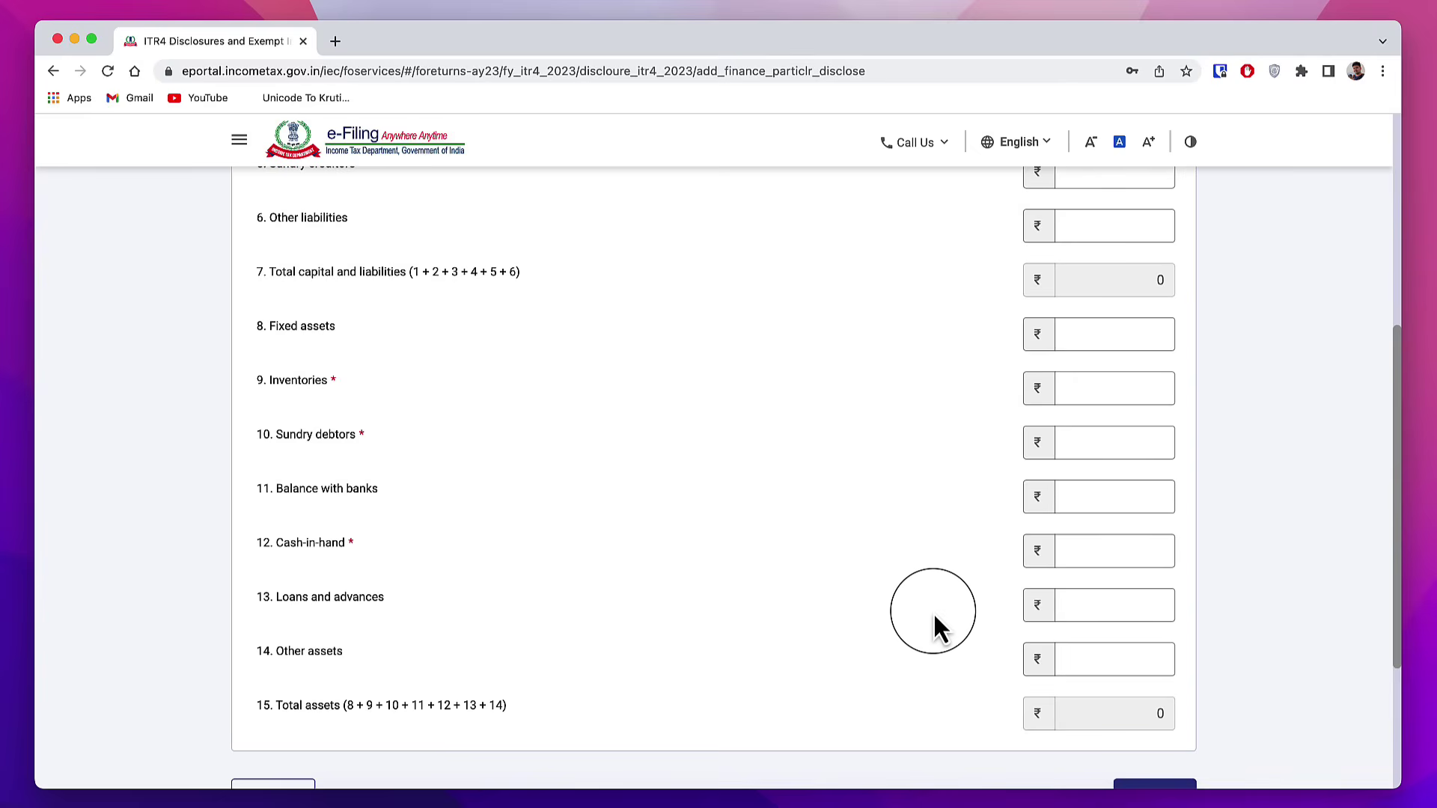
{"action": "scroll", "coordinate": [932, 612], "scroll_direction": "up", "scroll_amount": 8}
Step: Enter 0 for Sundry creditors and Inventories and 1000 for Balance with banks
{"action": "left_click", "coordinate": [272, 427]}
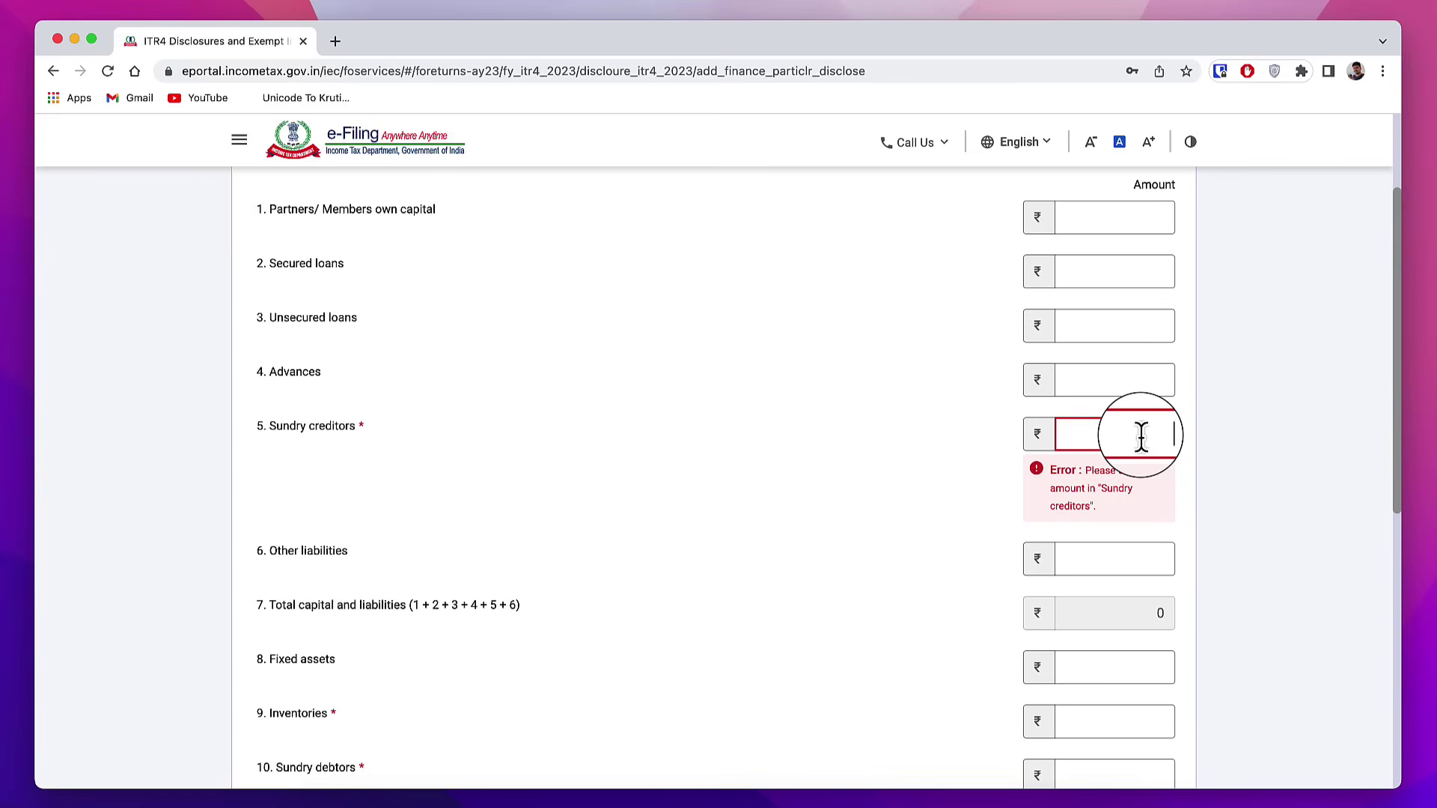
{"action": "type", "text": "0"}
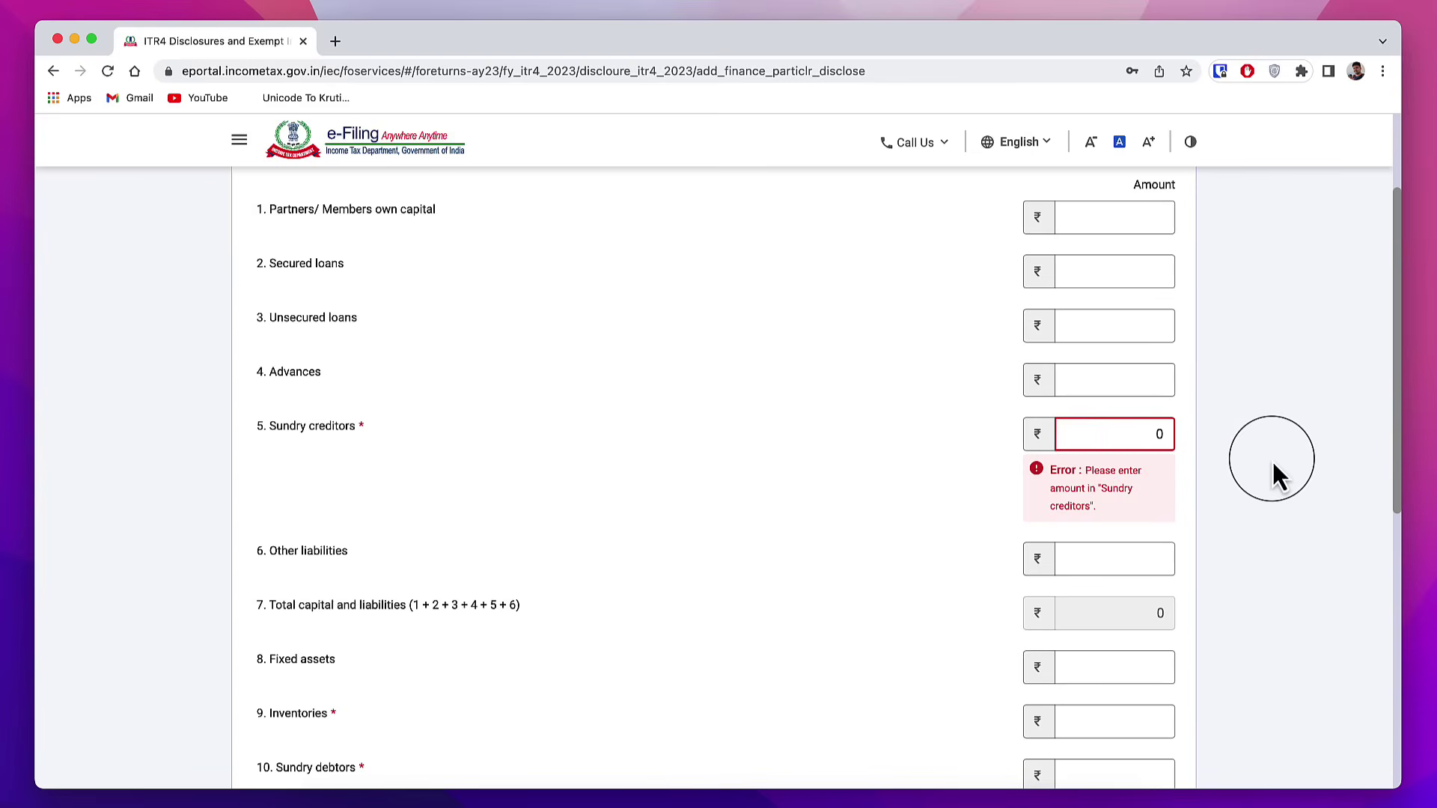
{"action": "left_click", "coordinate": [1278, 475]}
{"action": "scroll", "coordinate": [375, 561], "scroll_direction": "down", "scroll_amount": 2}
{"action": "left_click", "coordinate": [278, 570]}
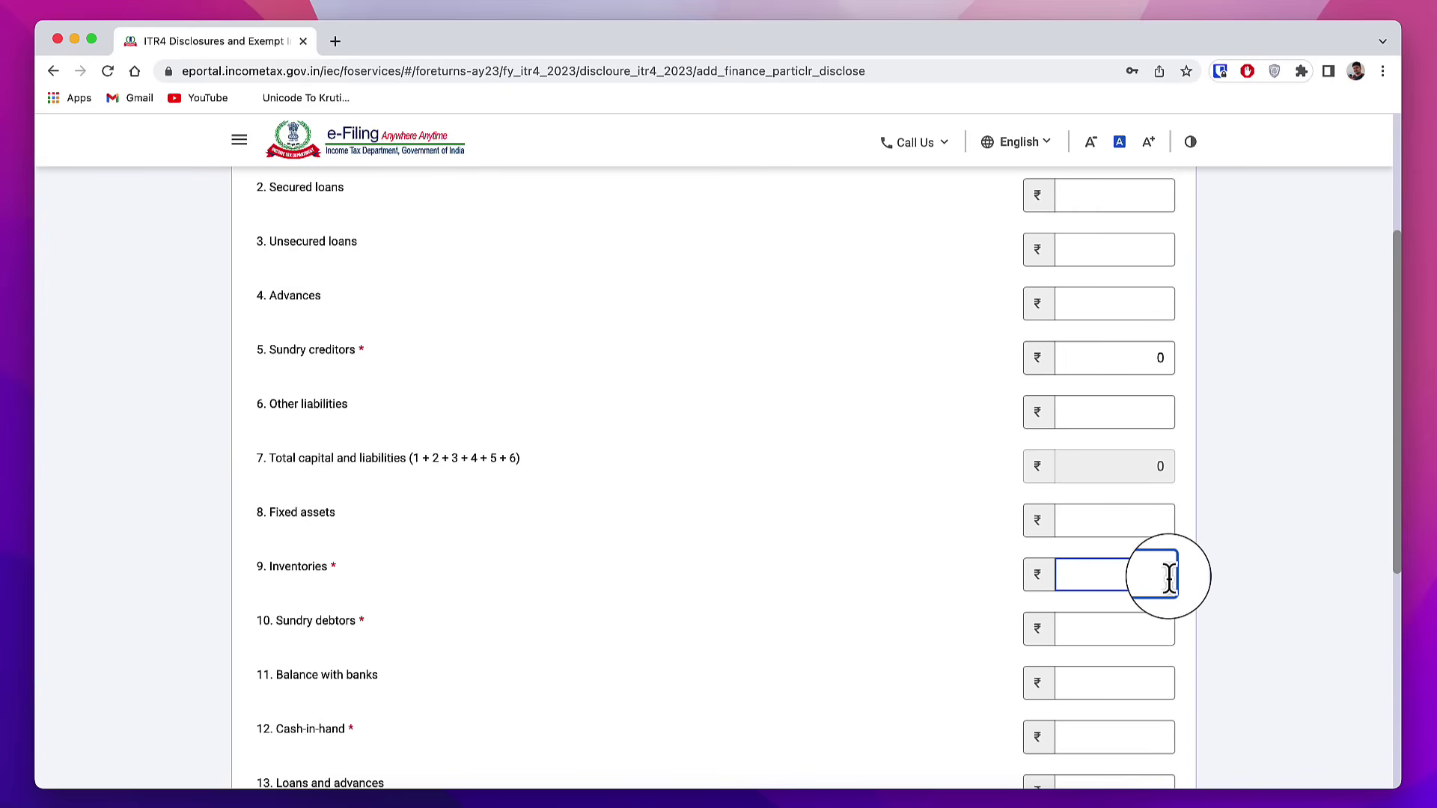
{"action": "type", "text": "0"}
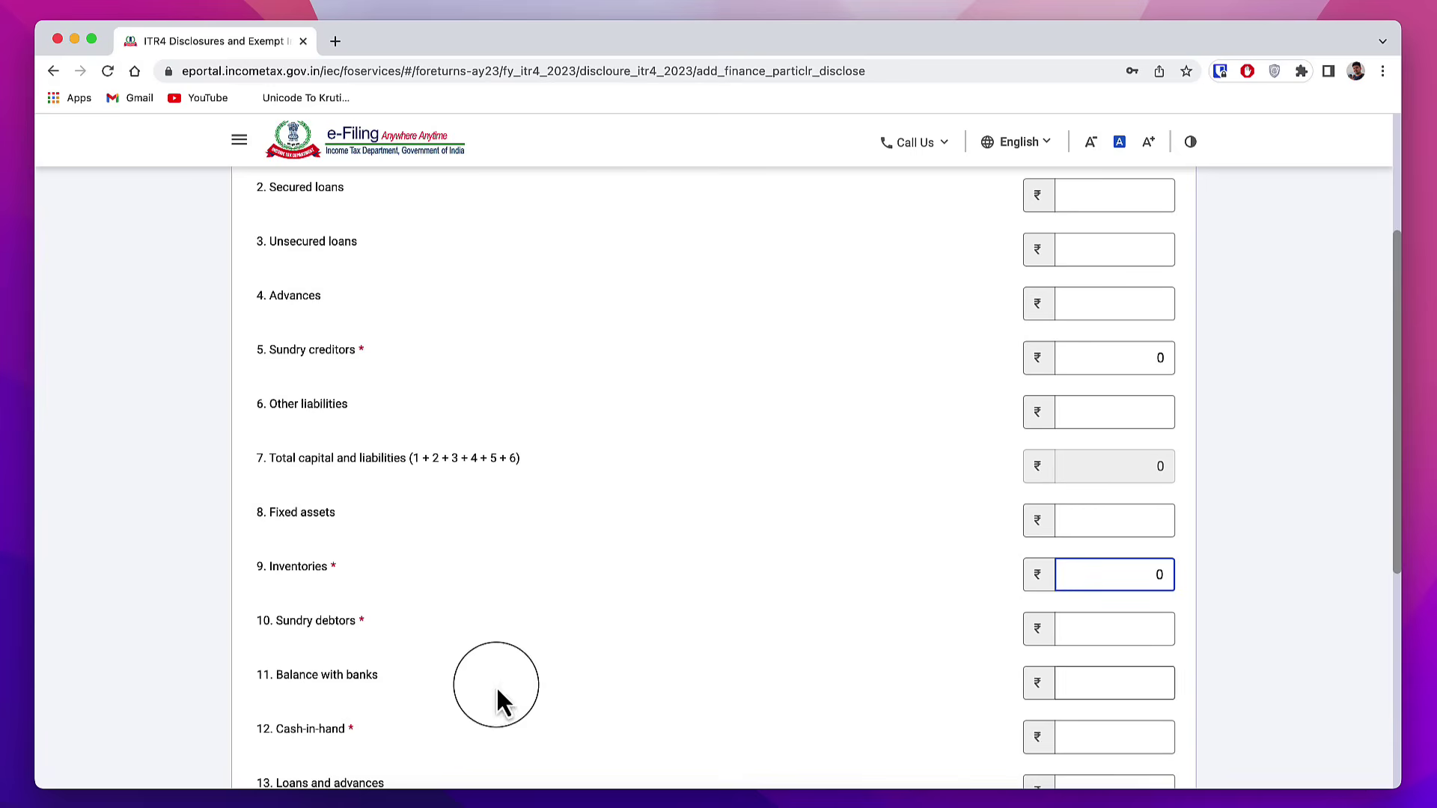
{"action": "left_click", "coordinate": [1125, 678]}
{"action": "type", "text": "1000"}
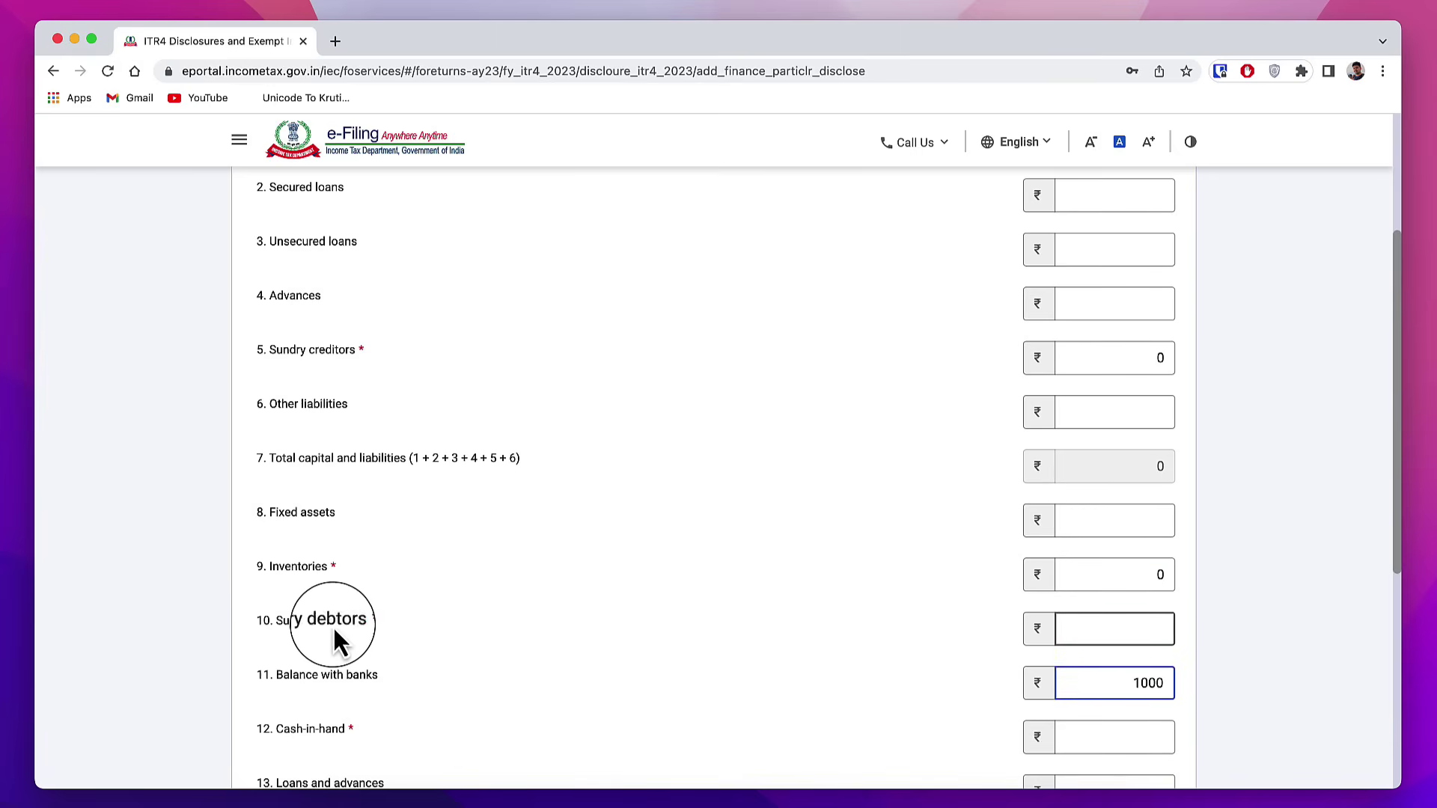
Step: Enter 5,000 cash-in-hand so total assets update to ₹6,000
{"action": "left_click", "coordinate": [1146, 630]}
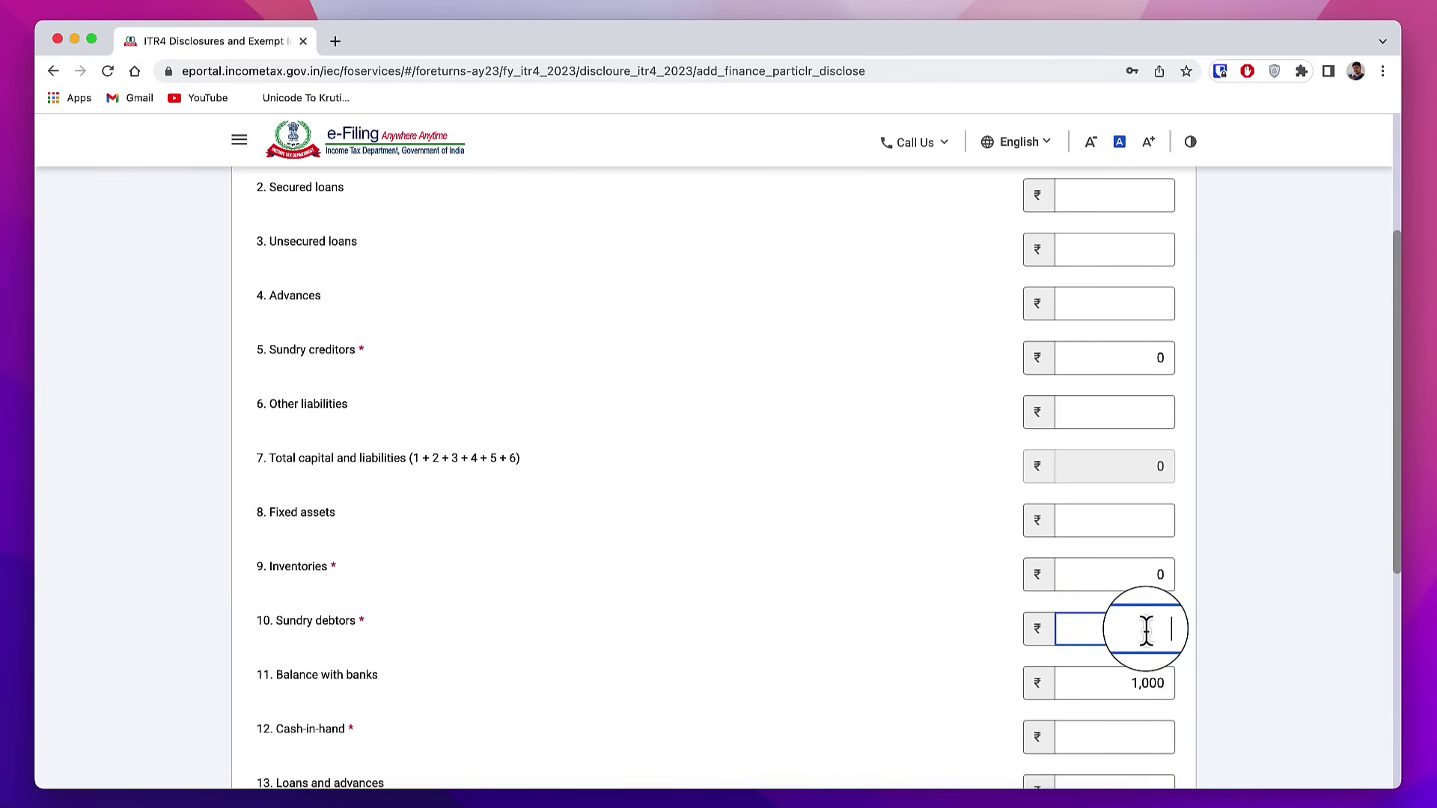
{"action": "scroll", "coordinate": [524, 449], "scroll_direction": "down", "scroll_amount": 5}
{"action": "left_click", "coordinate": [313, 397]}
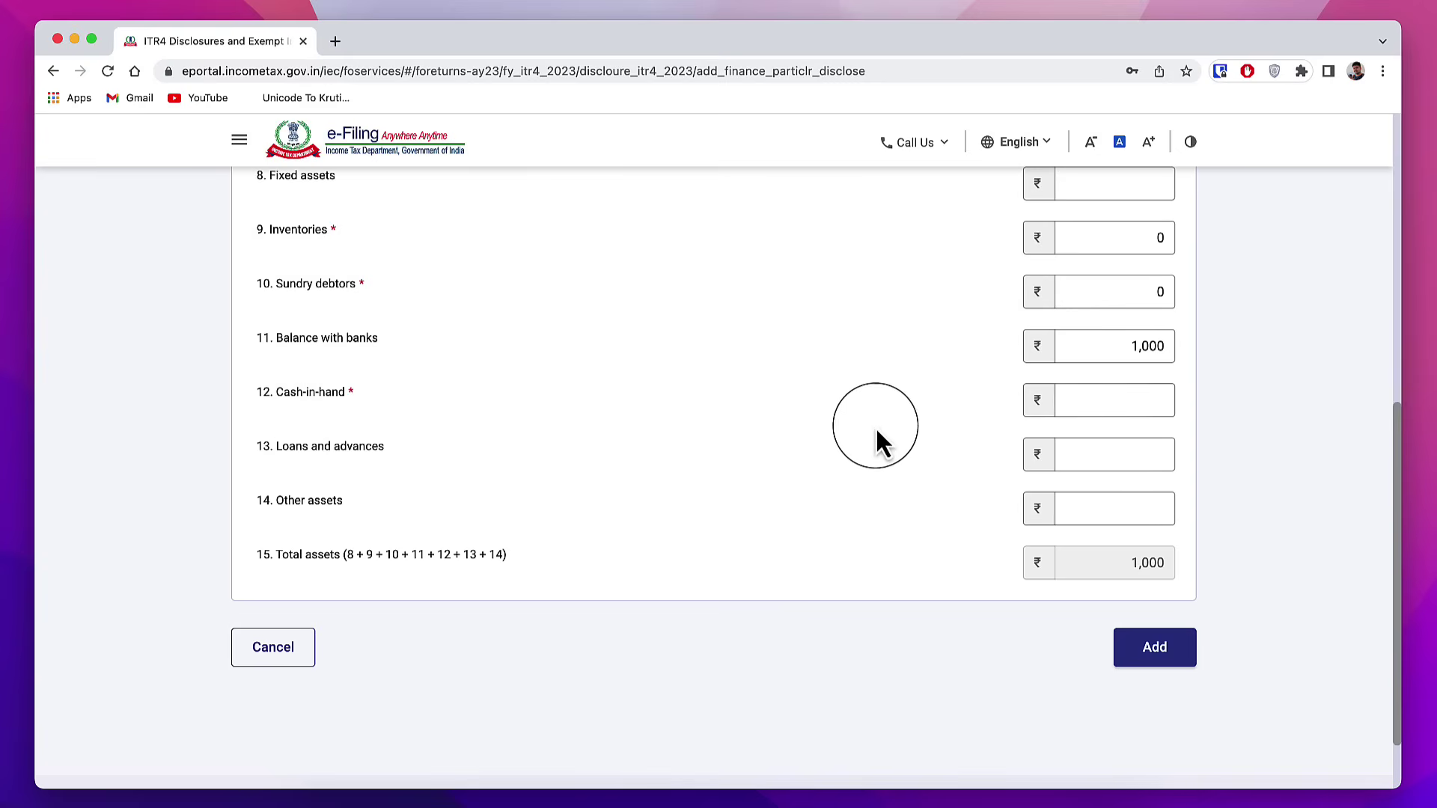
{"action": "left_click", "coordinate": [1154, 401]}
{"action": "type", "text": "5"}
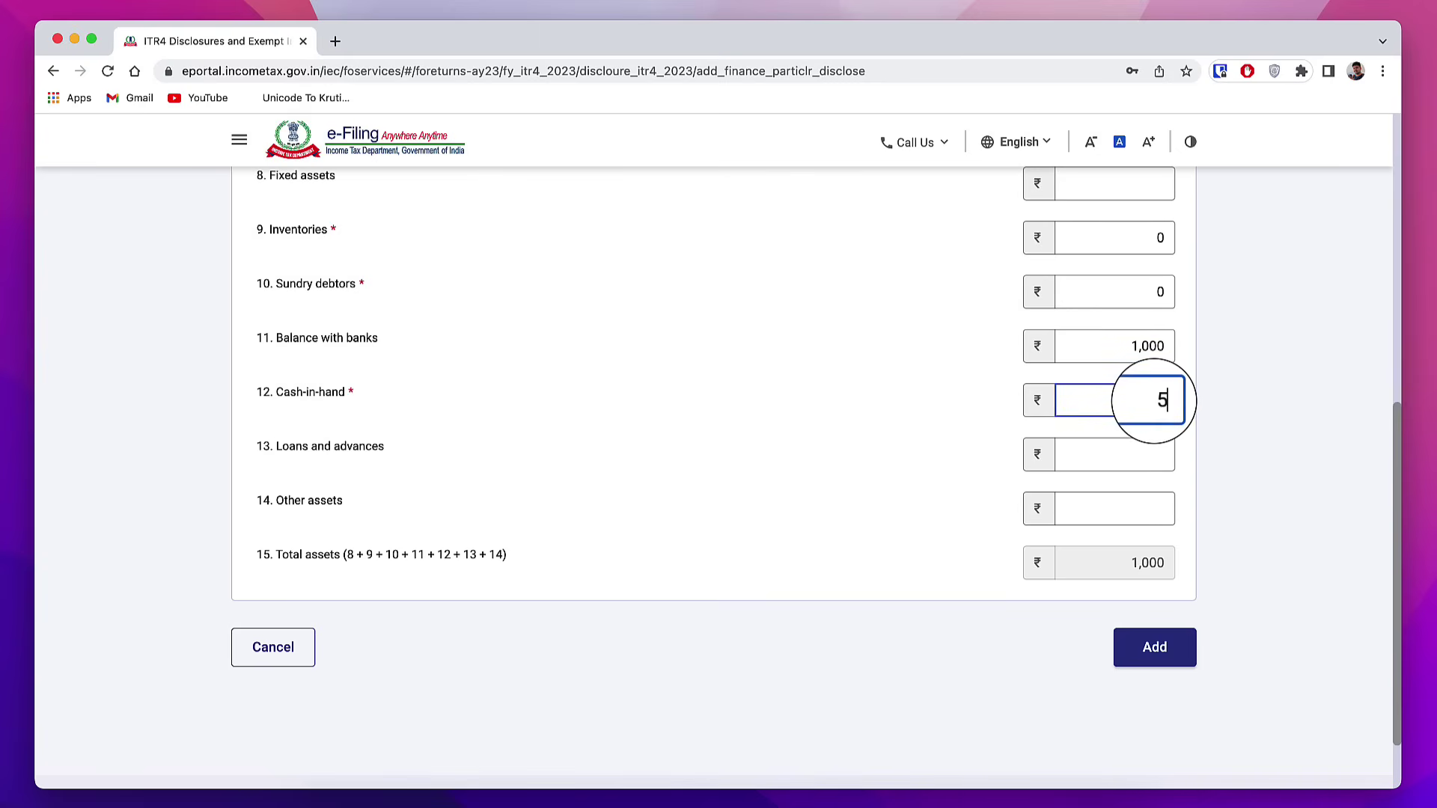
{"action": "type", "text": ",000"}
{"action": "left_click", "coordinate": [414, 274]}
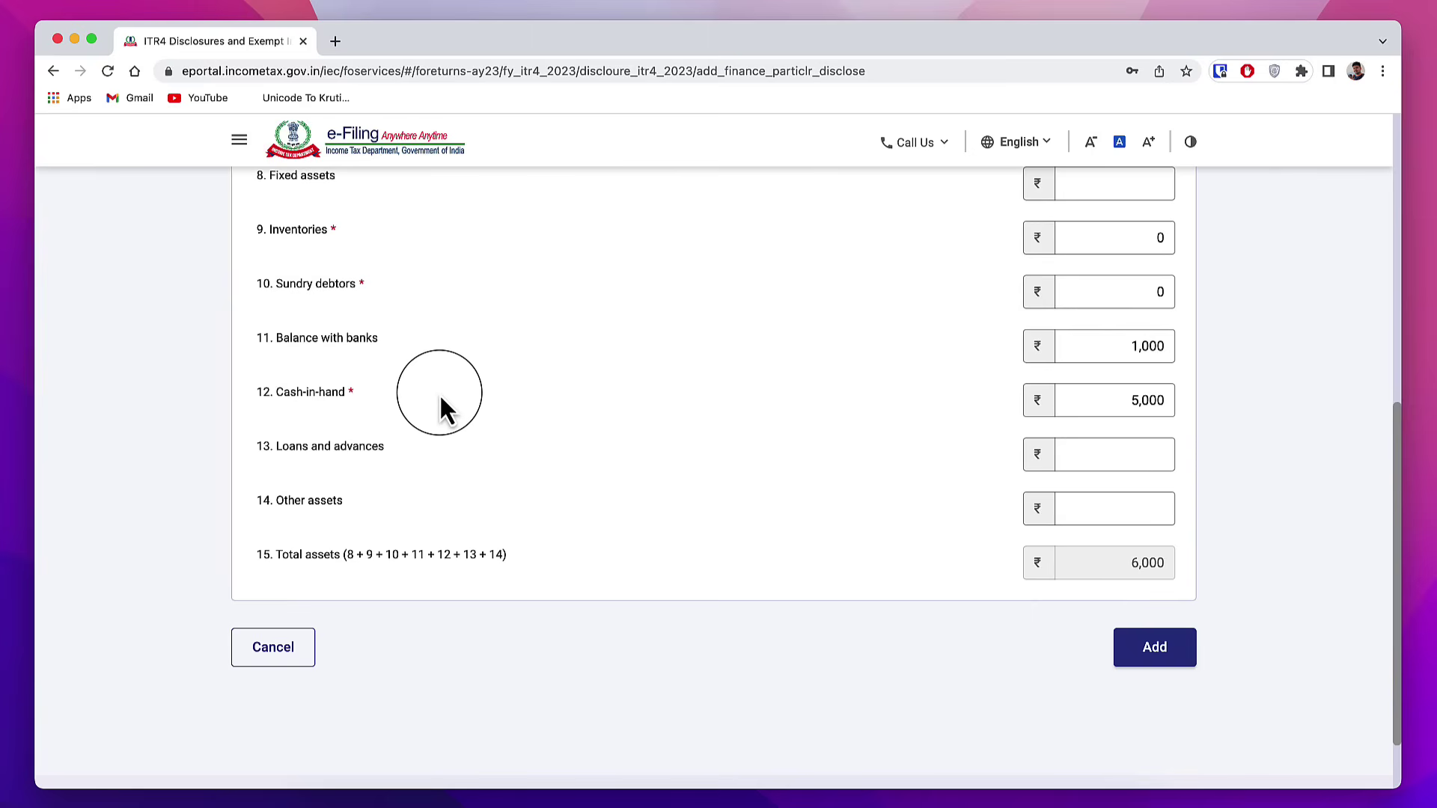
Step: Save the business financial particulars showing ₹6,000 total assets
{"action": "left_click", "coordinate": [1156, 659]}
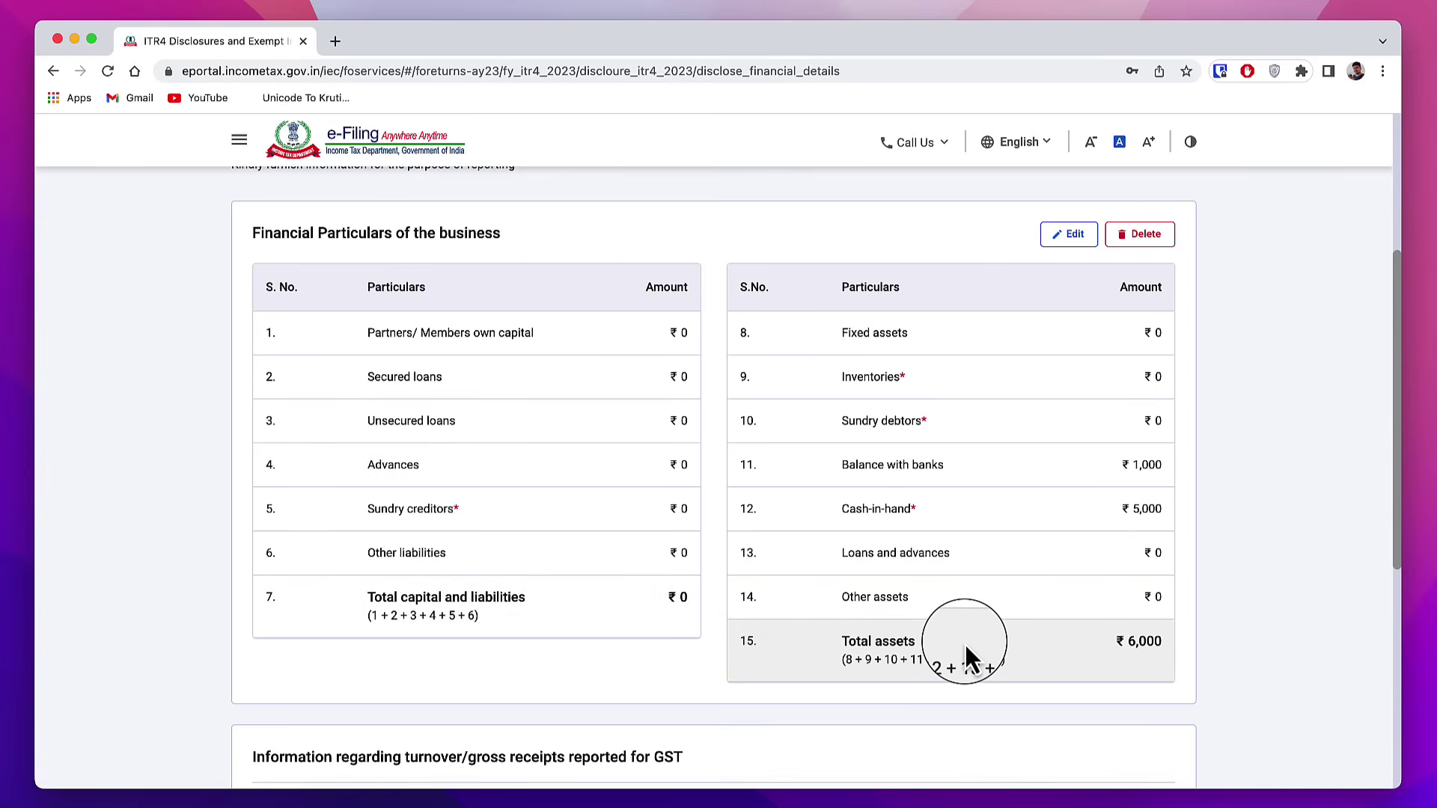
{"action": "scroll", "coordinate": [818, 652], "scroll_direction": "down", "scroll_amount": 3}
{"action": "scroll", "coordinate": [554, 575], "scroll_direction": "down", "scroll_amount": 2}
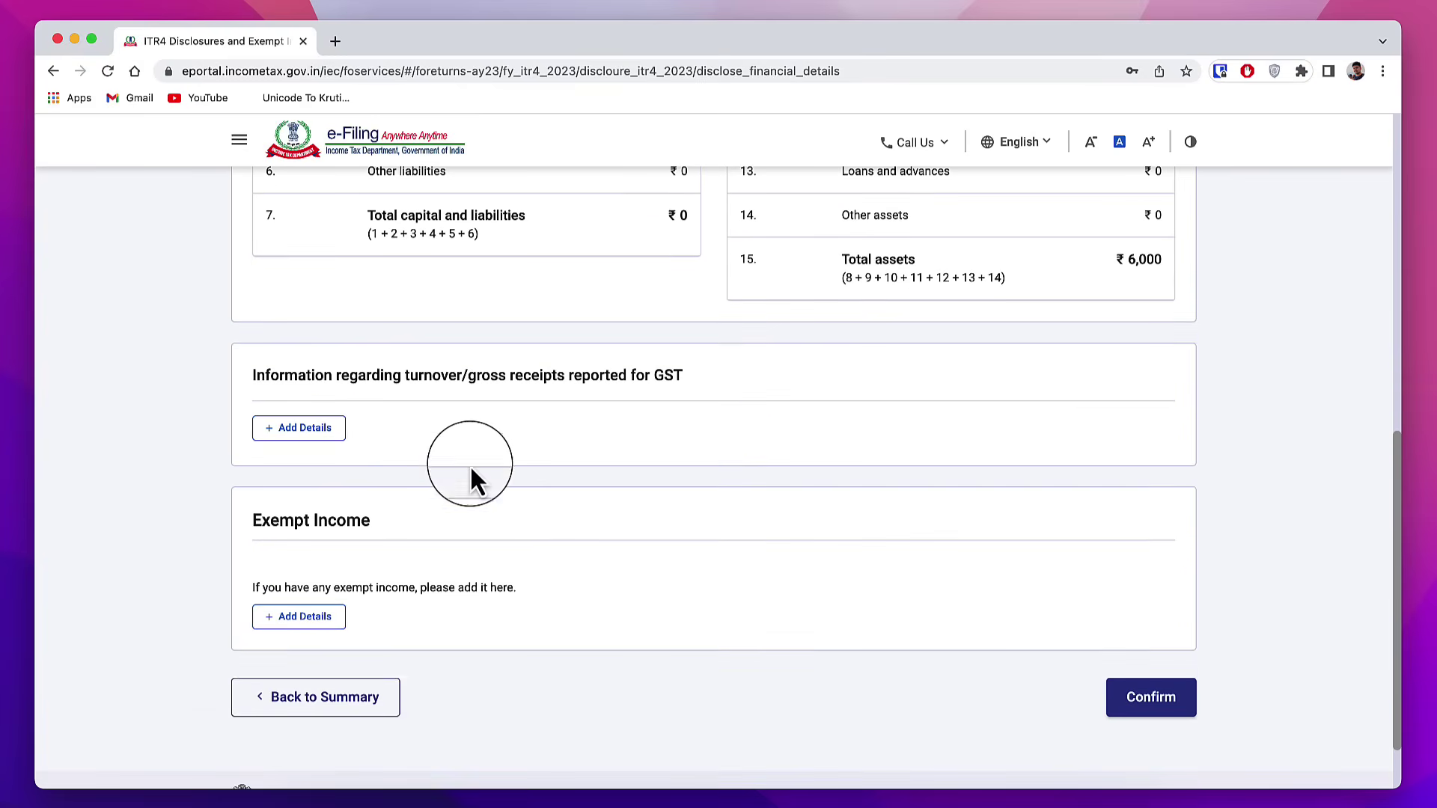
Step: Cancel the GST turnover entry, leaving it blank, and begin adding exempt income
{"action": "left_click", "coordinate": [305, 429]}
{"action": "left_click", "coordinate": [656, 485]}
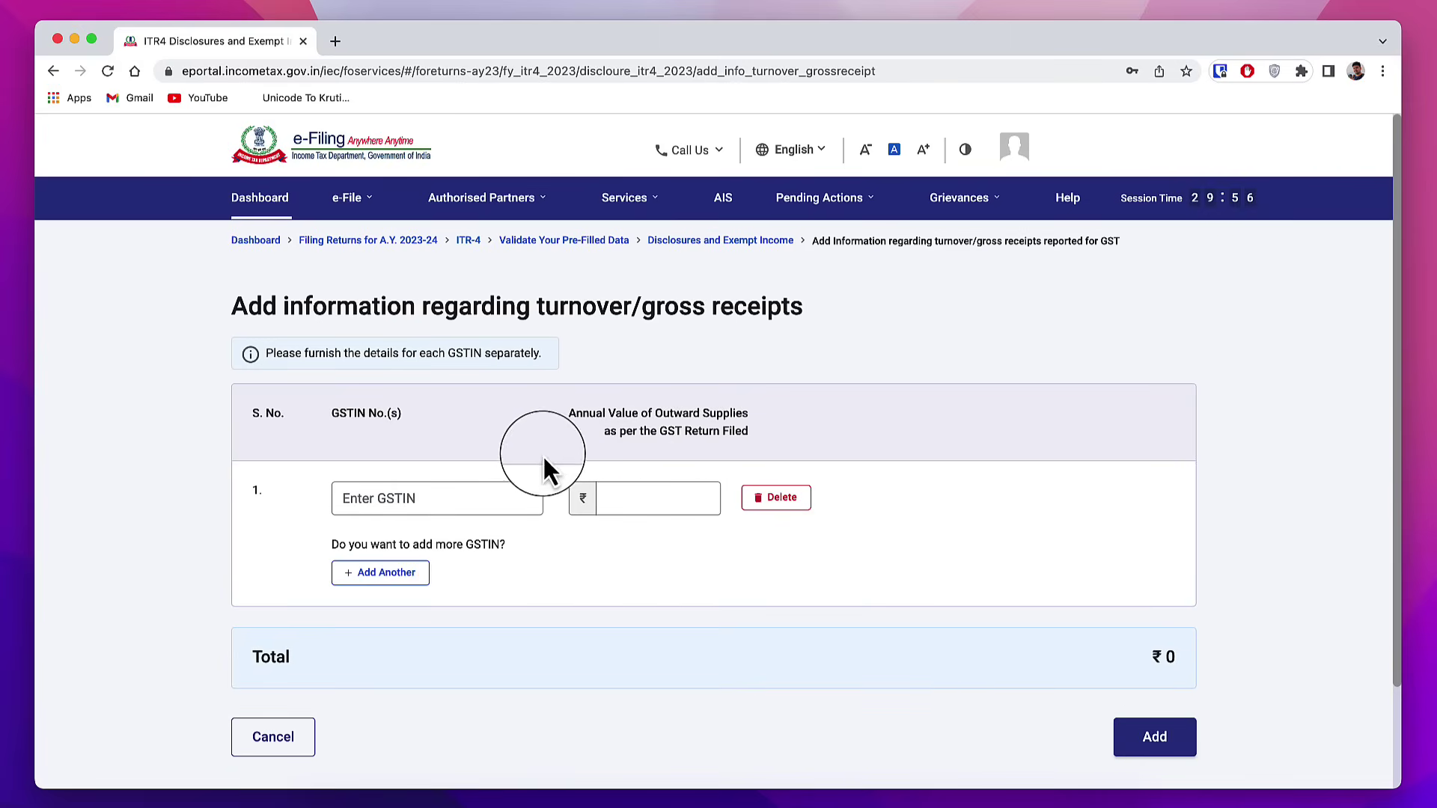
{"action": "left_click", "coordinate": [274, 738]}
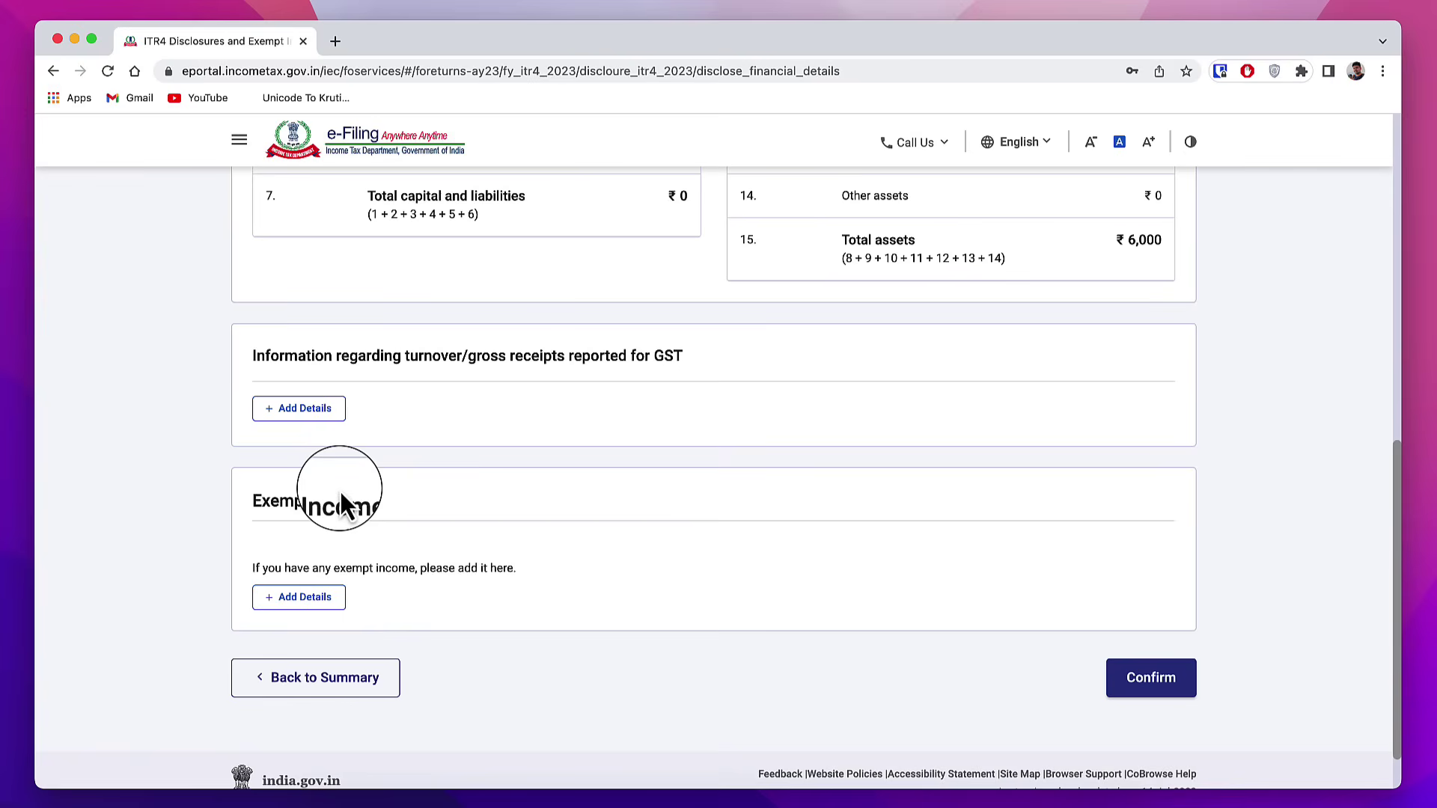
{"action": "left_click_drag", "start_coordinate": [253, 502], "coordinate": [383, 516]}
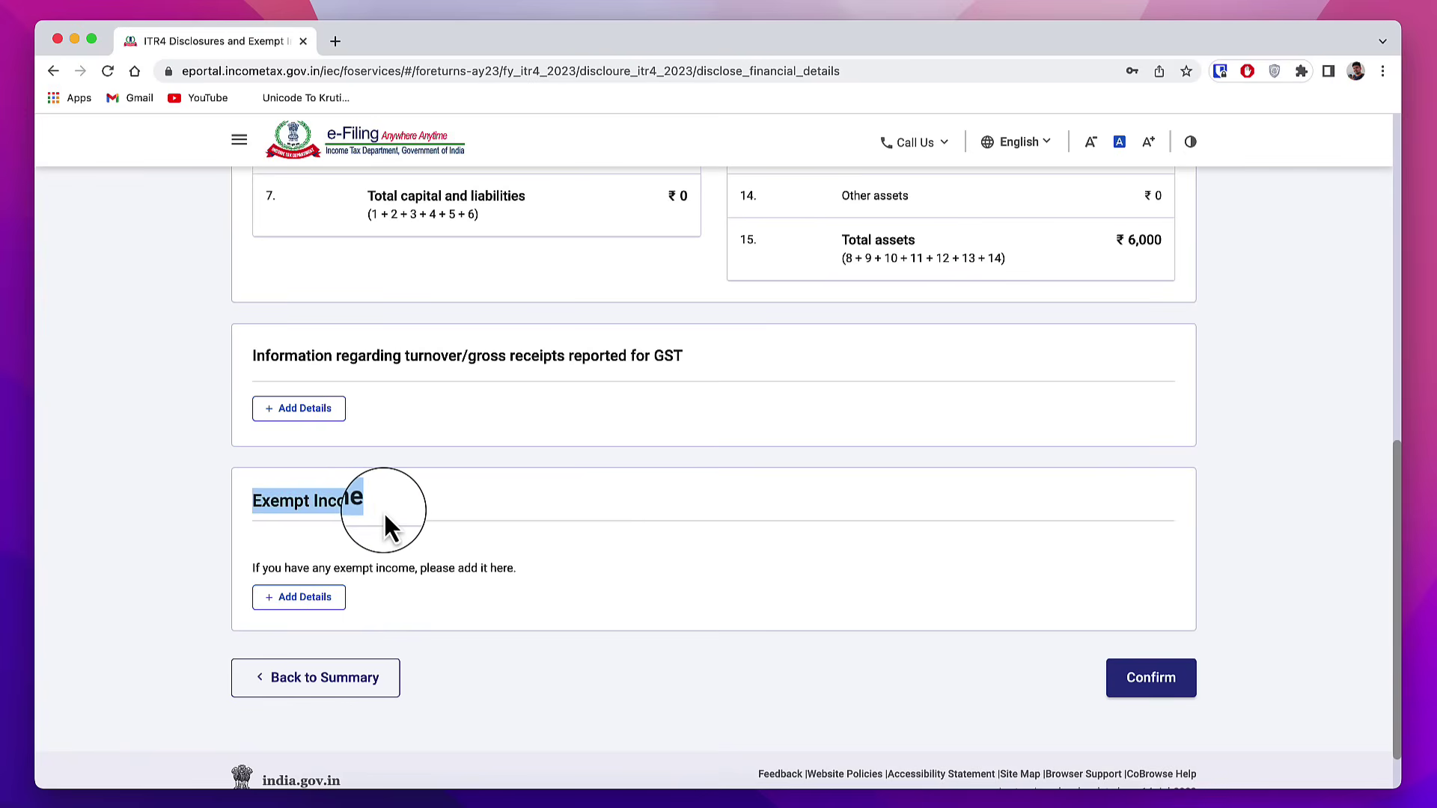
{"action": "left_click", "coordinate": [307, 596]}
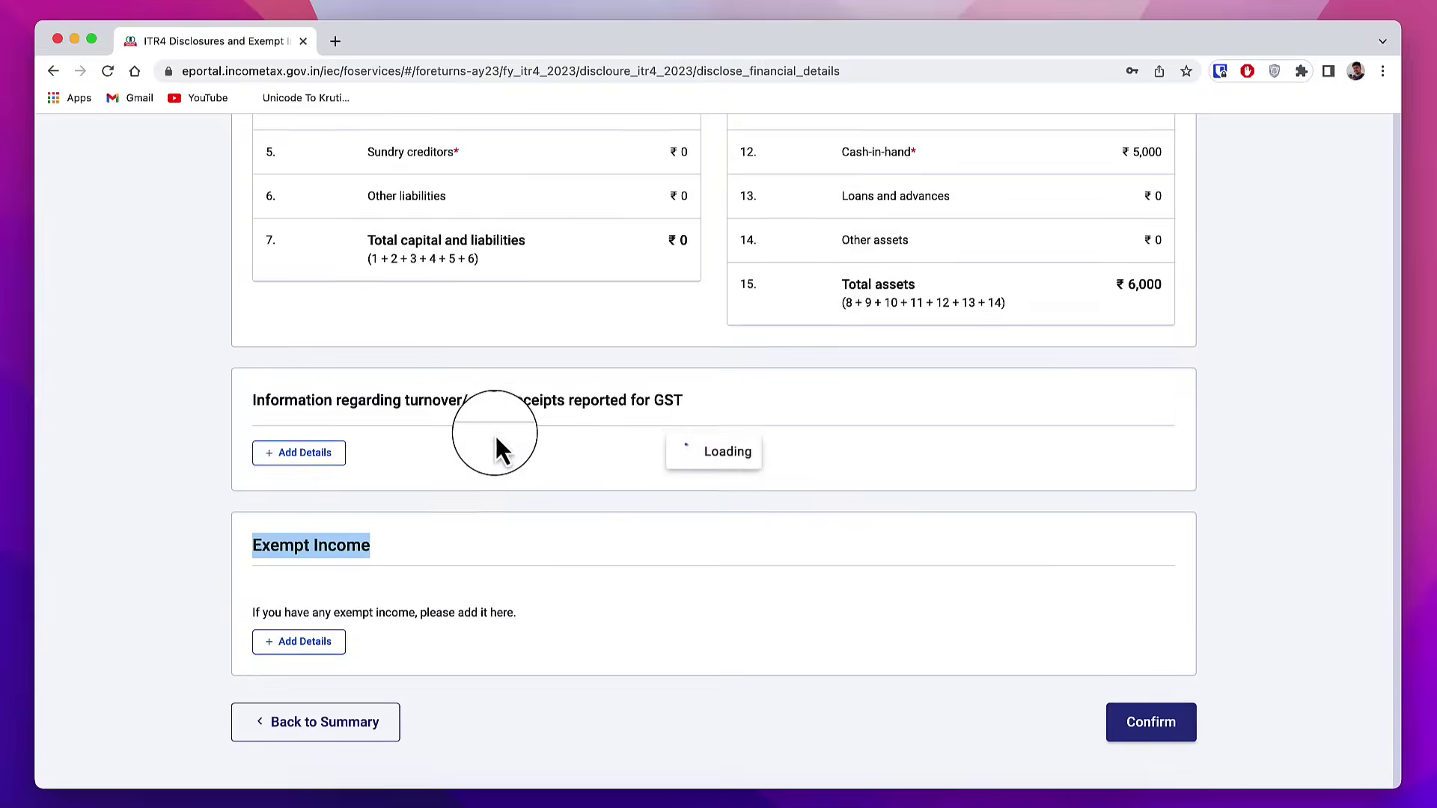
Step: Pick Agriculture Income (≤ Rs.5000) as exempt income nature, browse the categories, and confirm
{"action": "left_click", "coordinate": [452, 397]}
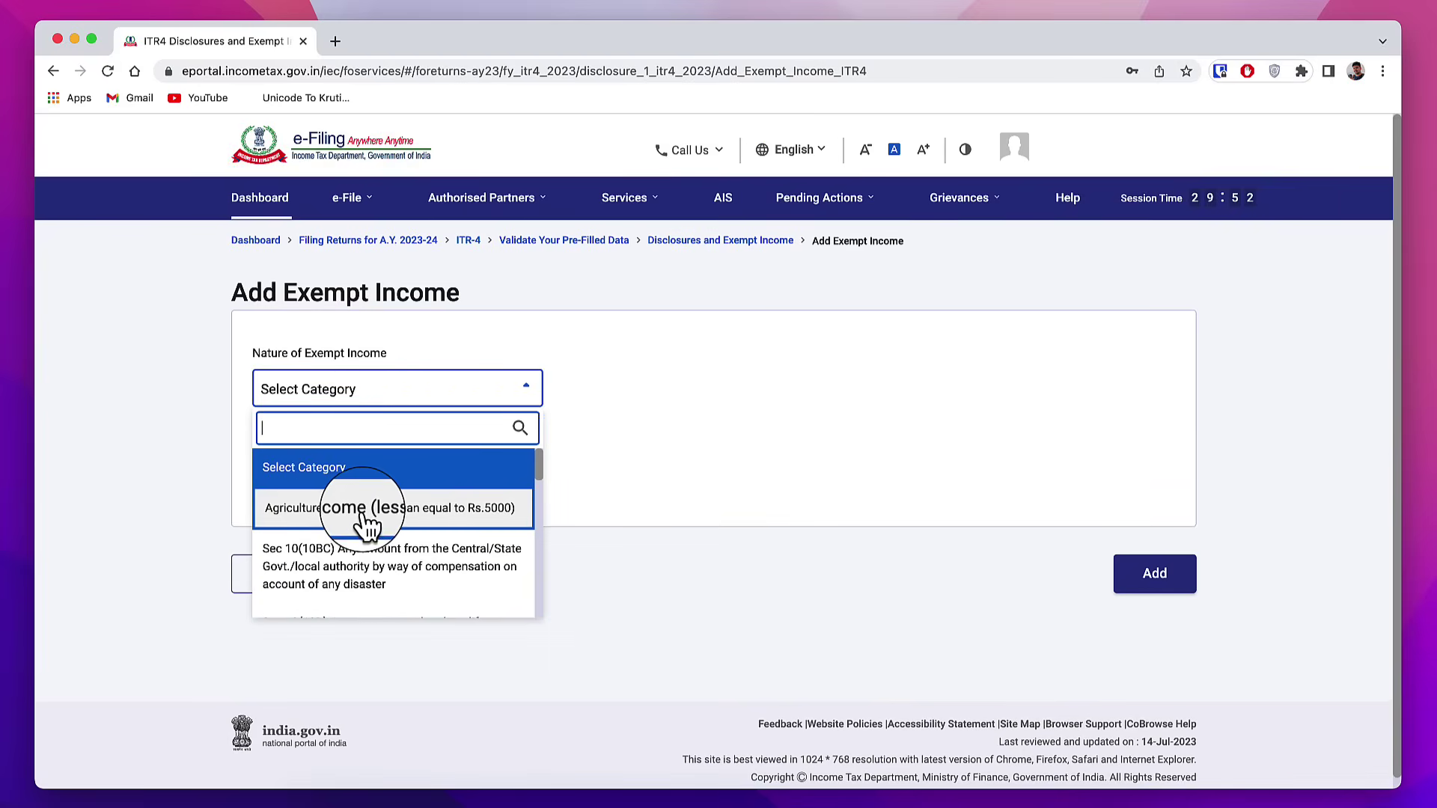
{"action": "left_click", "coordinate": [334, 509]}
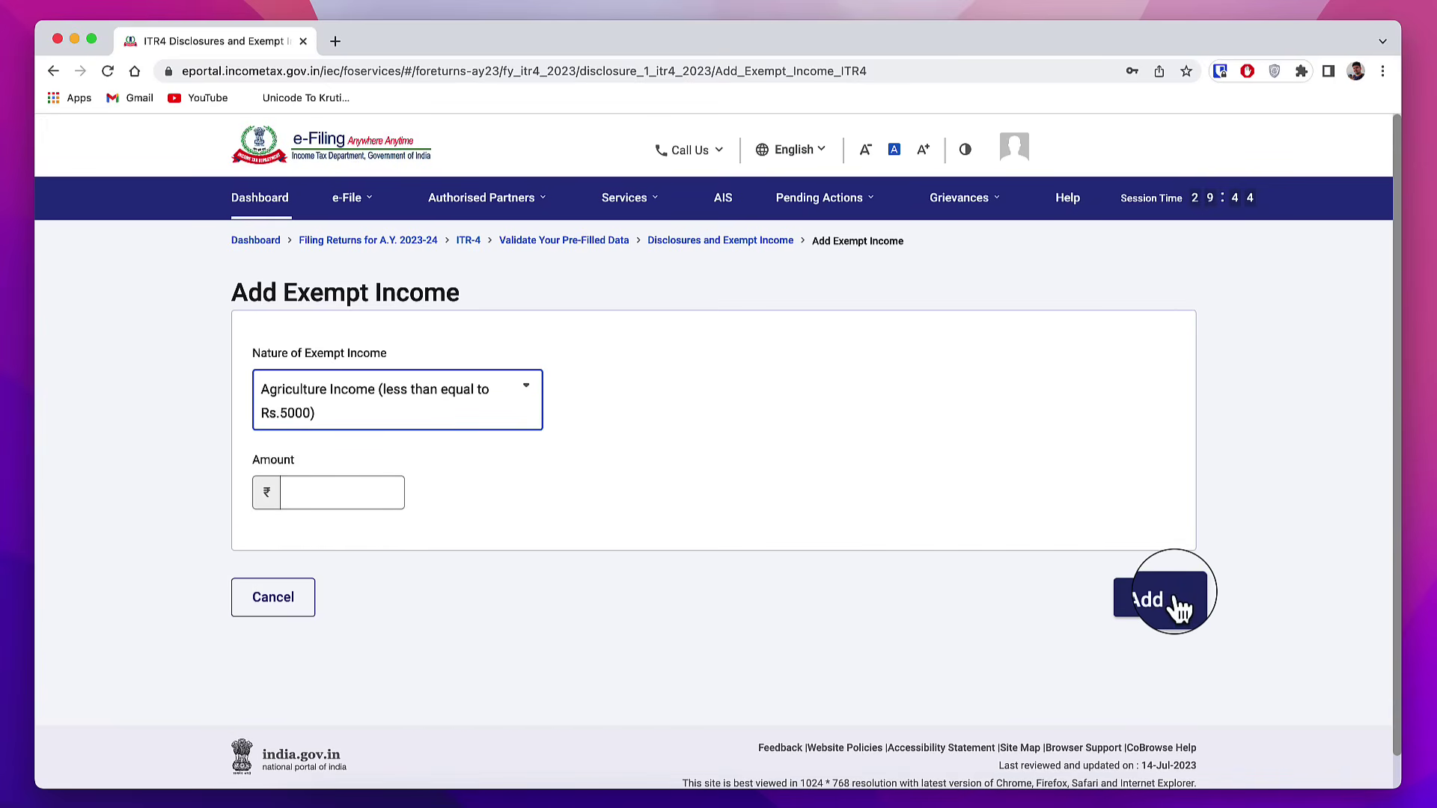
{"action": "left_click", "coordinate": [524, 420]}
{"action": "scroll", "coordinate": [464, 569], "scroll_direction": "down", "scroll_amount": 2}
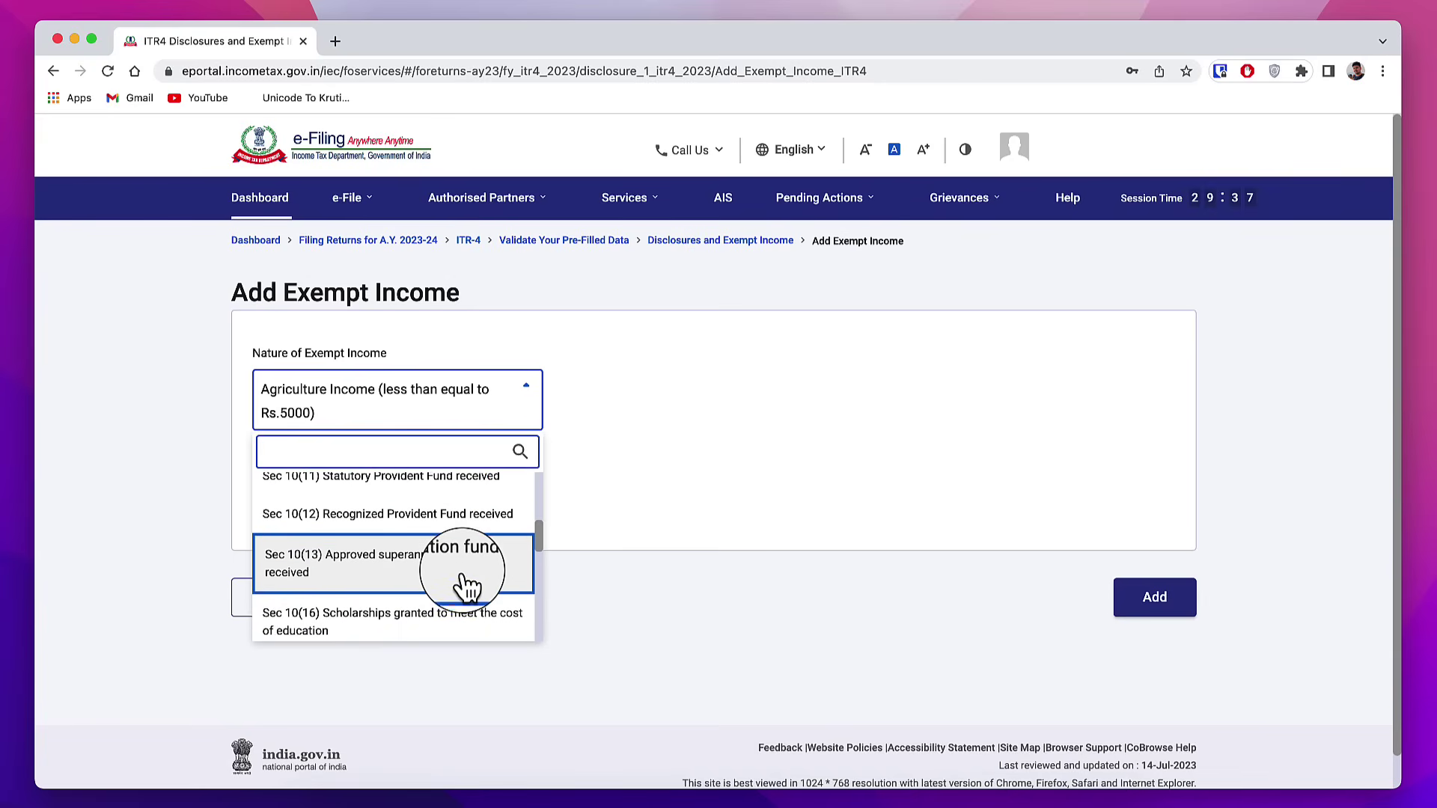
{"action": "scroll", "coordinate": [464, 584], "scroll_direction": "down", "scroll_amount": 5}
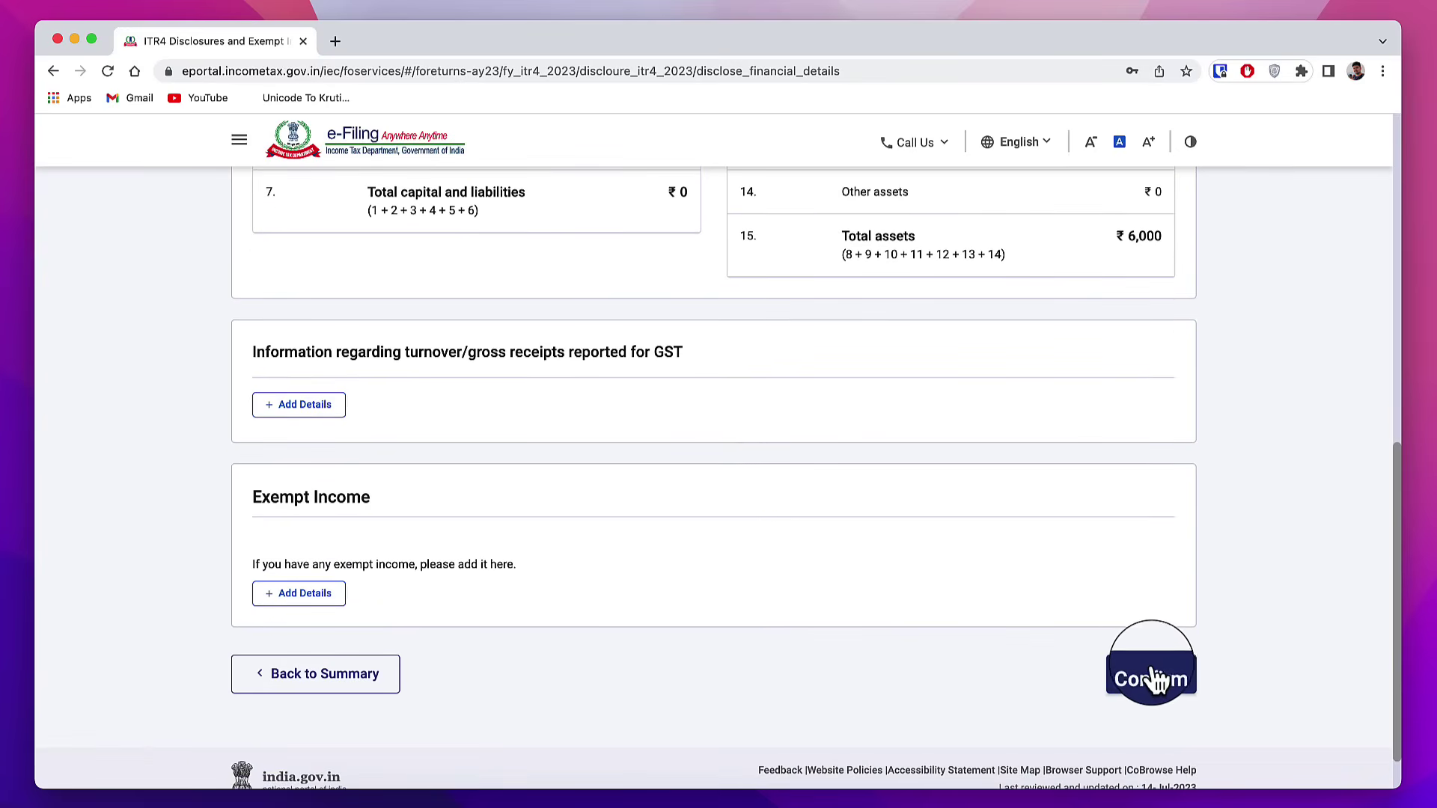
{"action": "left_click", "coordinate": [1153, 681]}
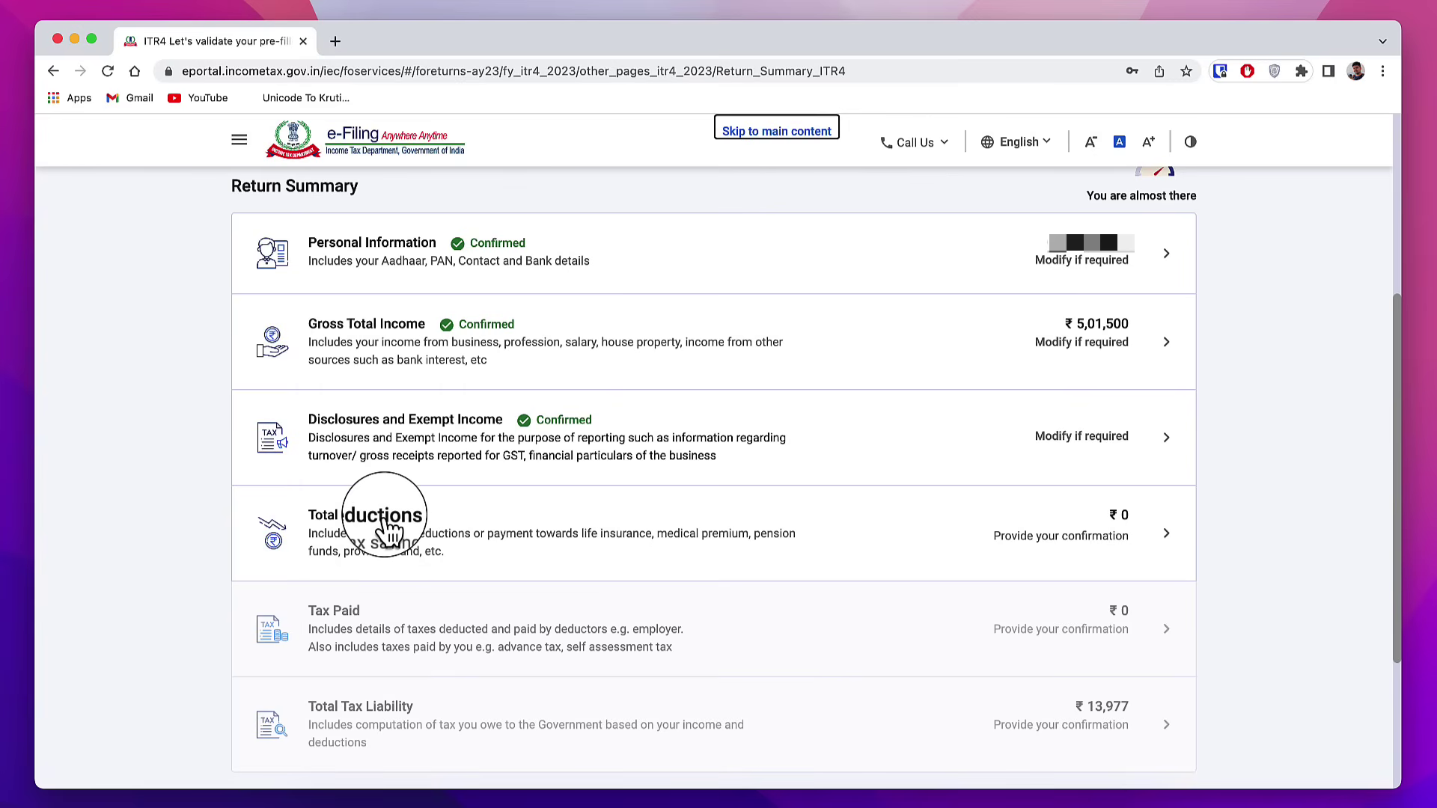
Step: Open Total Deductions and skip the deduction eligibility questions
{"action": "left_click", "coordinate": [386, 527]}
{"action": "scroll", "coordinate": [558, 389], "scroll_direction": "down", "scroll_amount": 9}
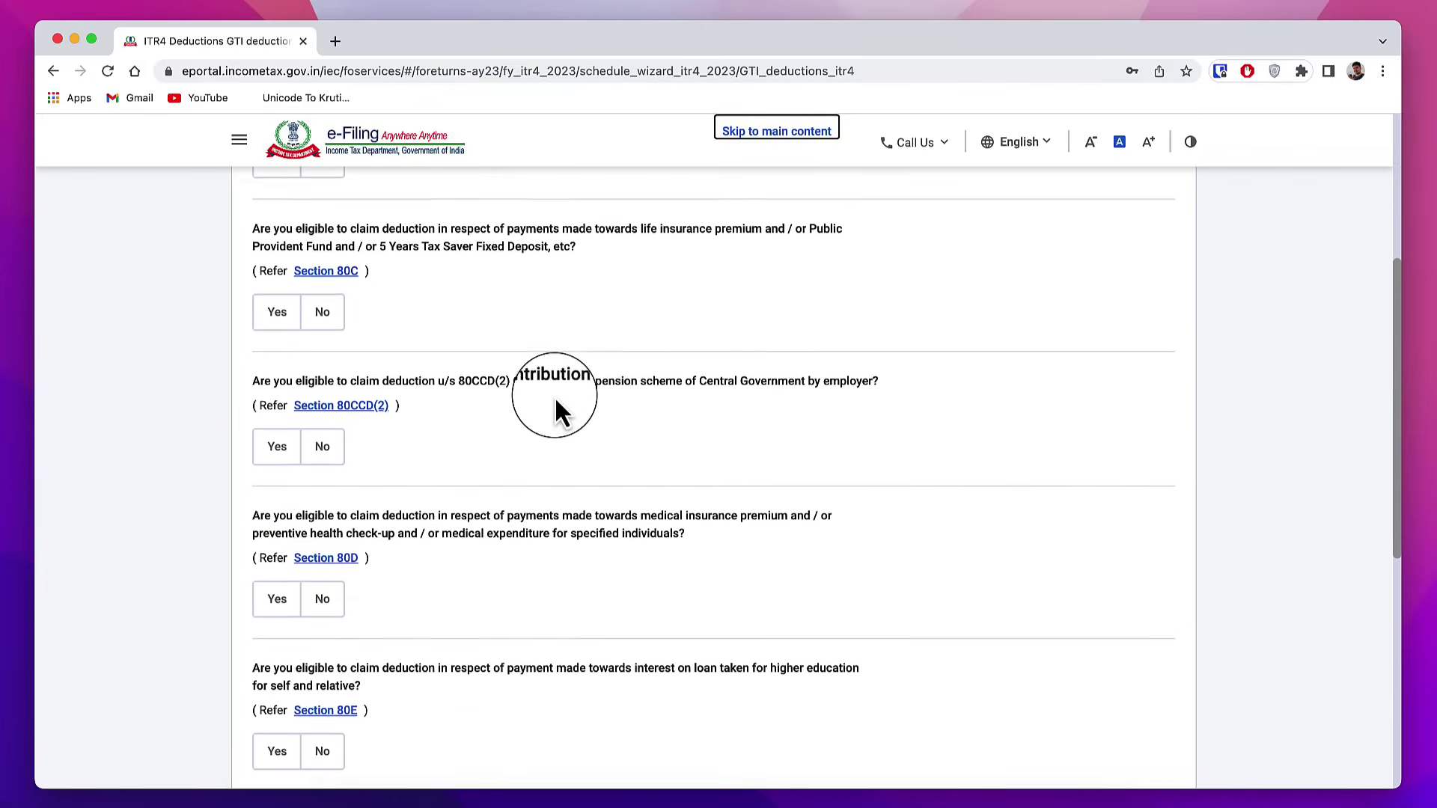
{"action": "scroll", "coordinate": [555, 397], "scroll_direction": "down", "scroll_amount": 1}
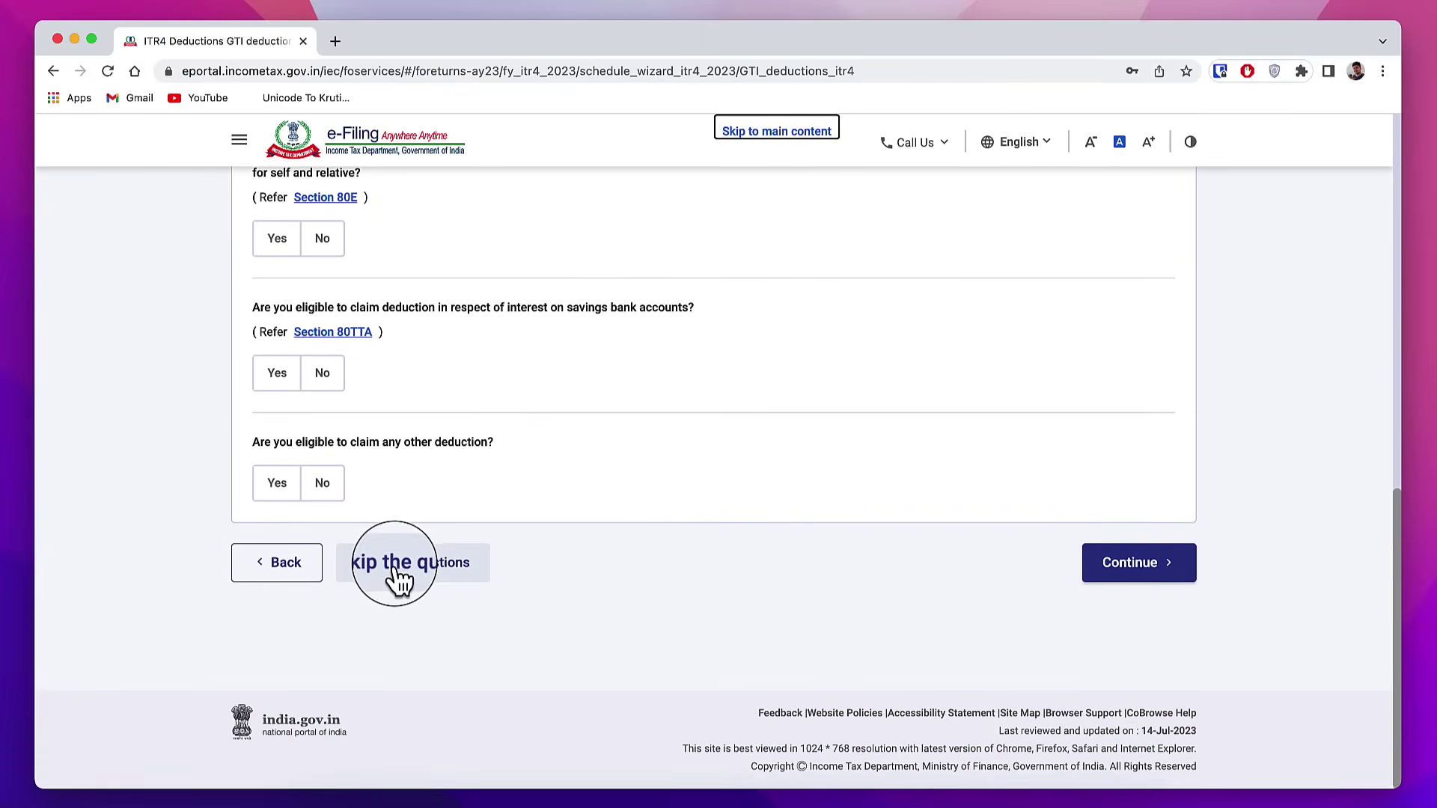
{"action": "left_click", "coordinate": [437, 580]}
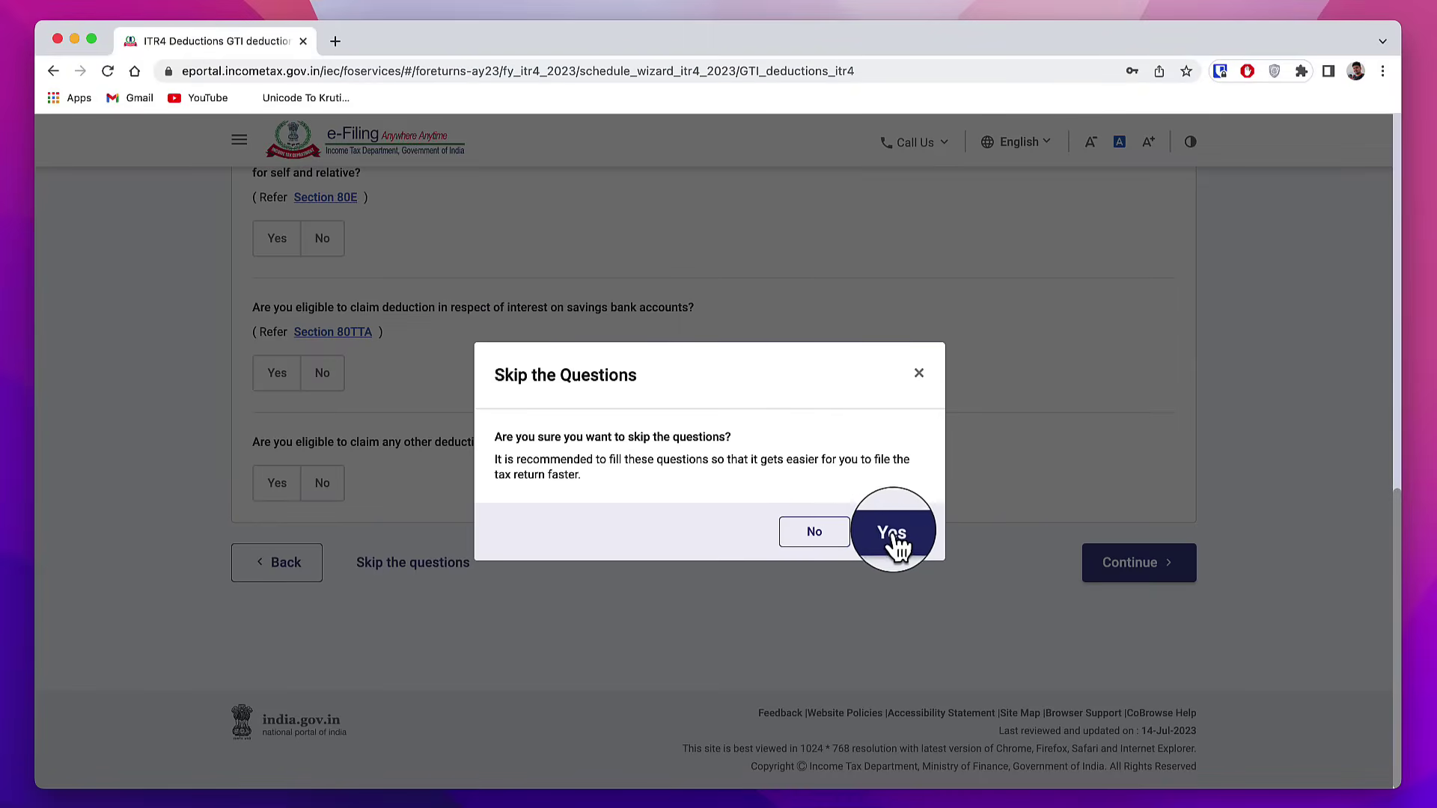
{"action": "left_click", "coordinate": [902, 548]}
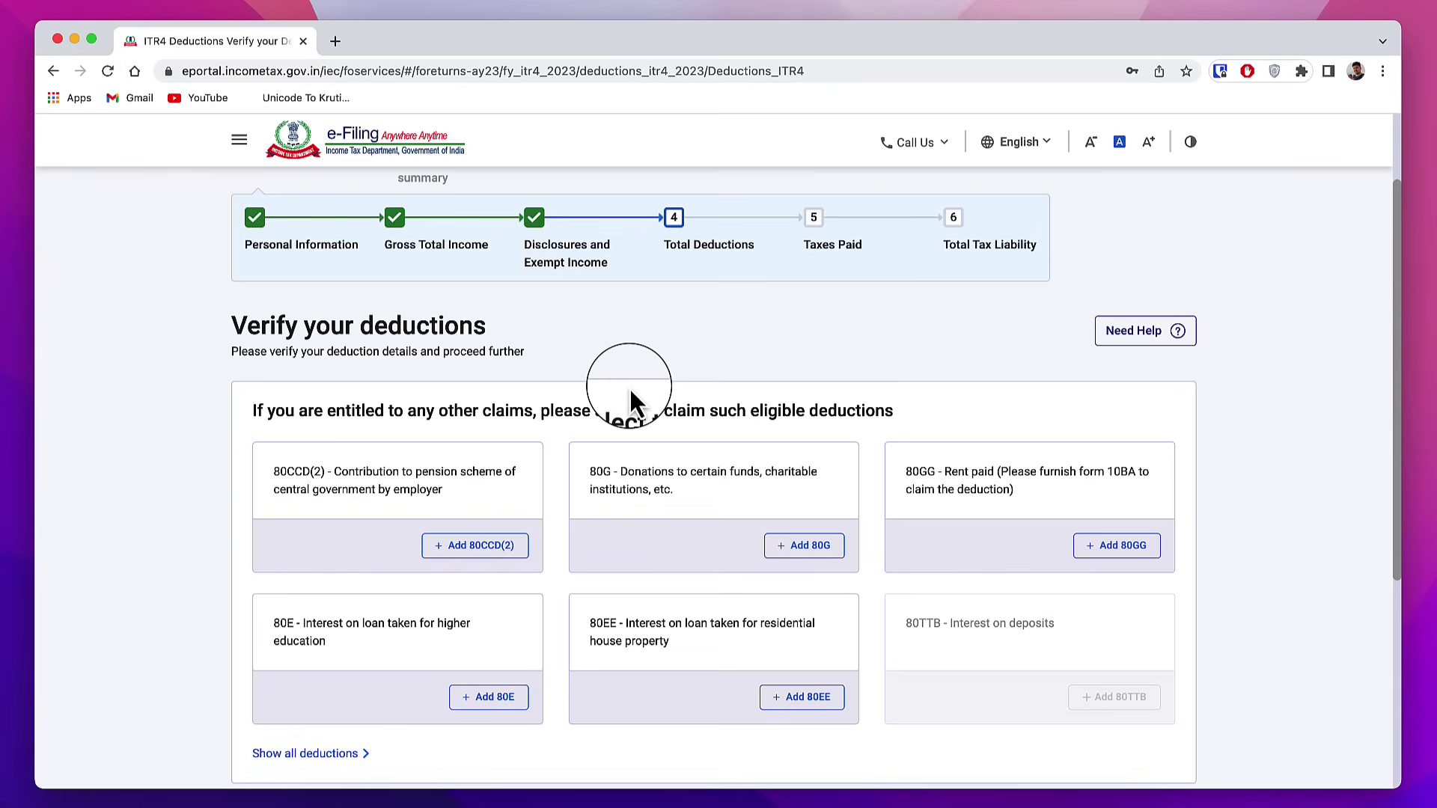
Step: Review the deduction cards, including 80G donations, and confirm total deductions of ₹0
{"action": "scroll", "coordinate": [721, 529], "scroll_direction": "down", "scroll_amount": 1}
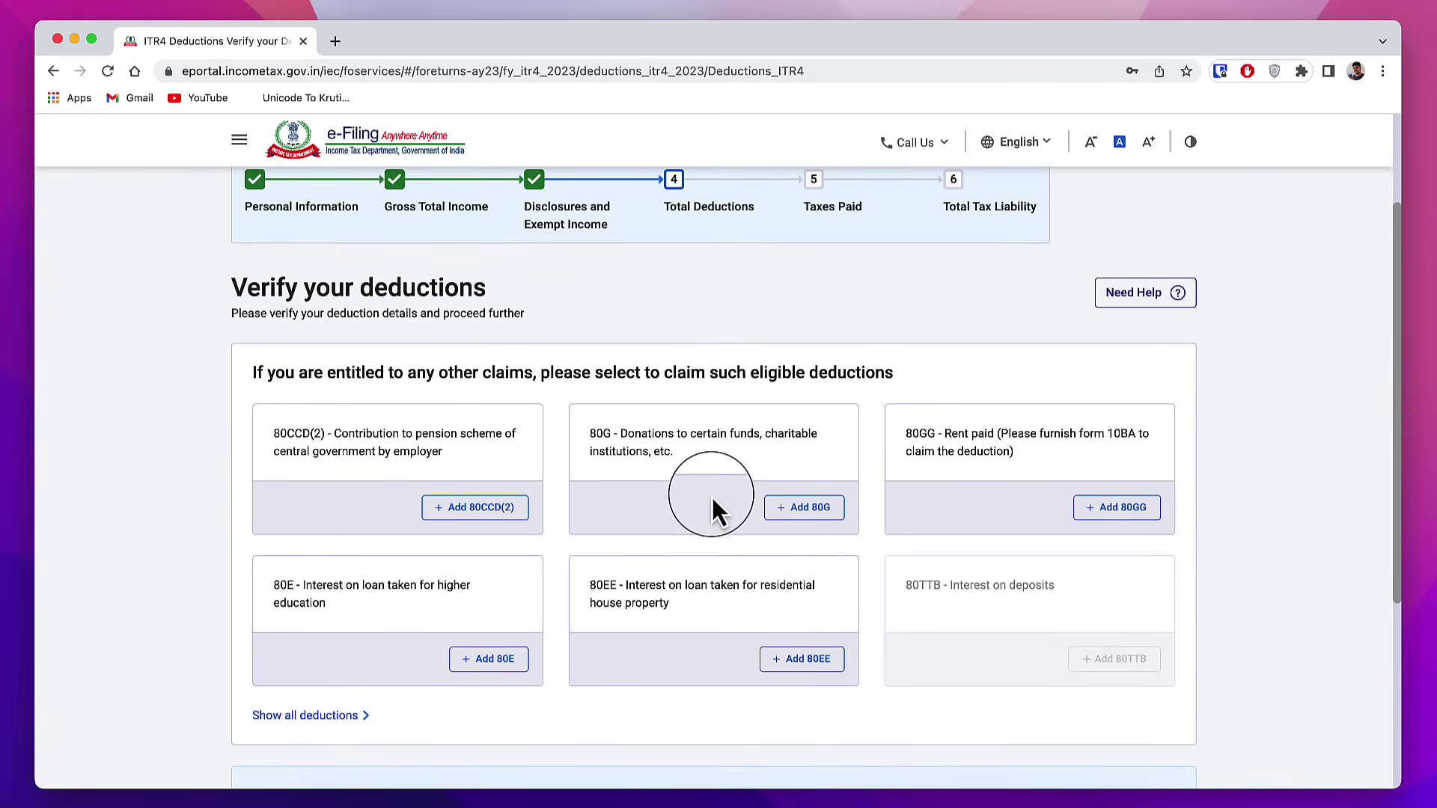
{"action": "scroll", "coordinate": [761, 546], "scroll_direction": "down", "scroll_amount": 1}
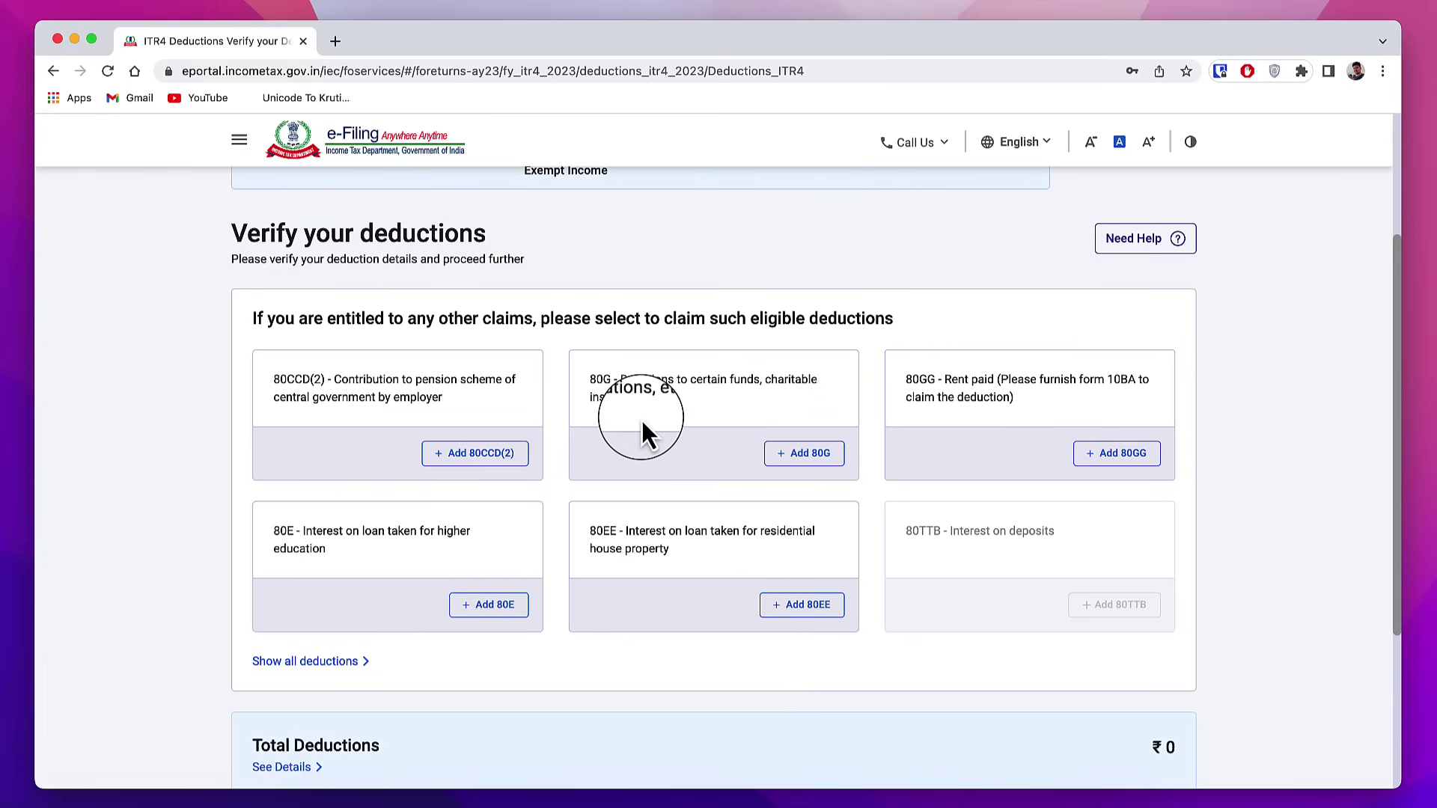
{"action": "left_click_drag", "start_coordinate": [589, 380], "coordinate": [783, 402]}
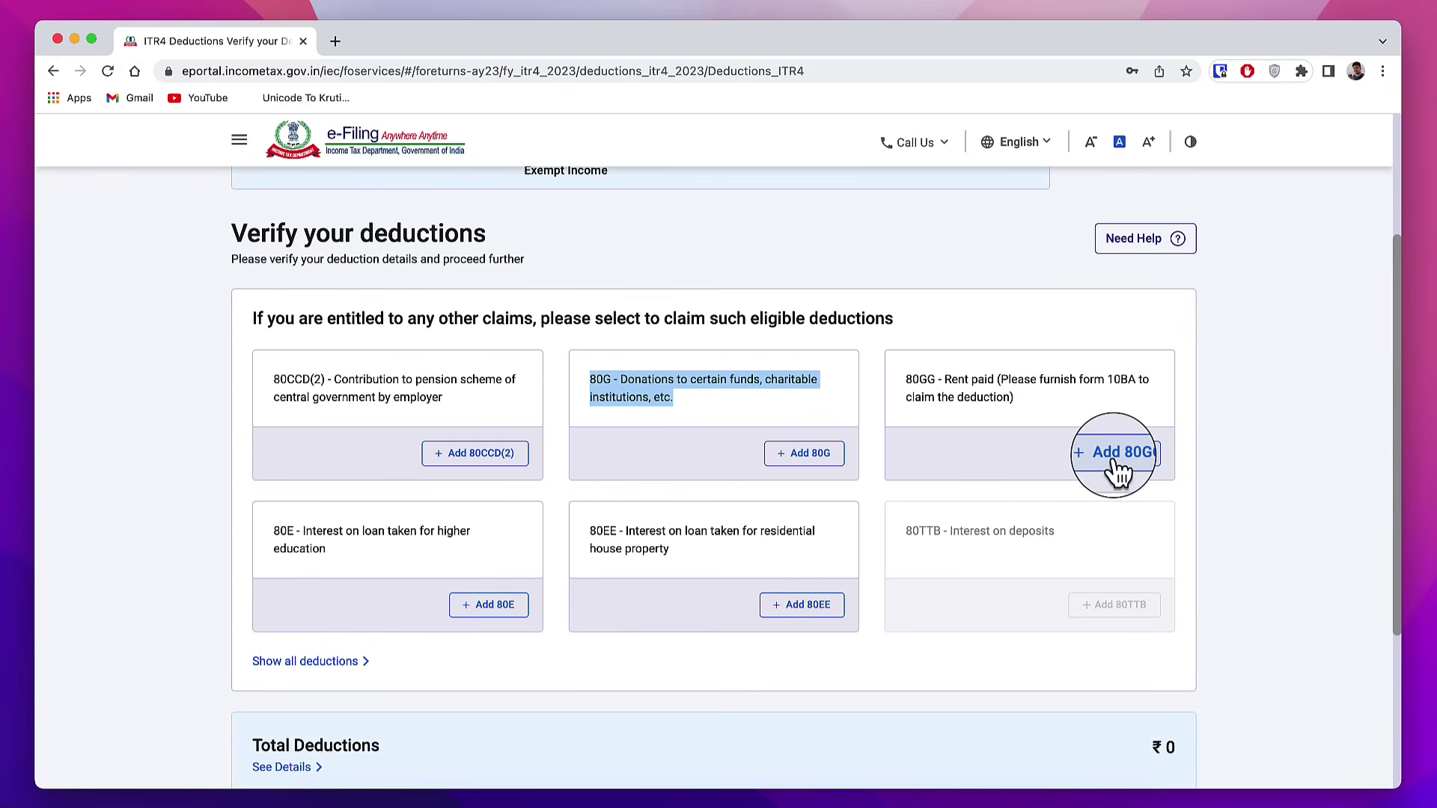
{"action": "scroll", "coordinate": [872, 370], "scroll_direction": "down", "scroll_amount": 2}
{"action": "left_click", "coordinate": [1265, 500]}
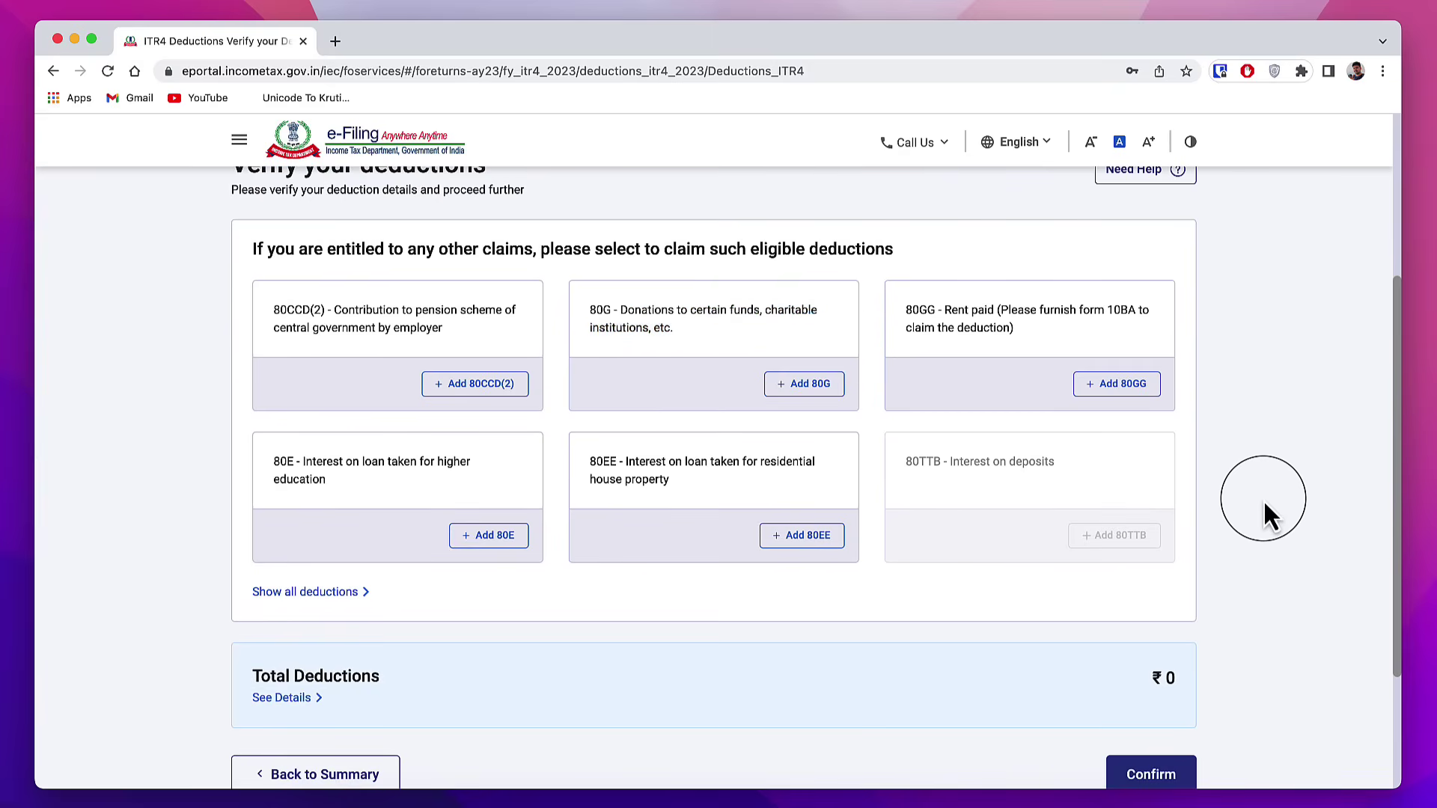
{"action": "scroll", "coordinate": [831, 593], "scroll_direction": "down", "scroll_amount": 2}
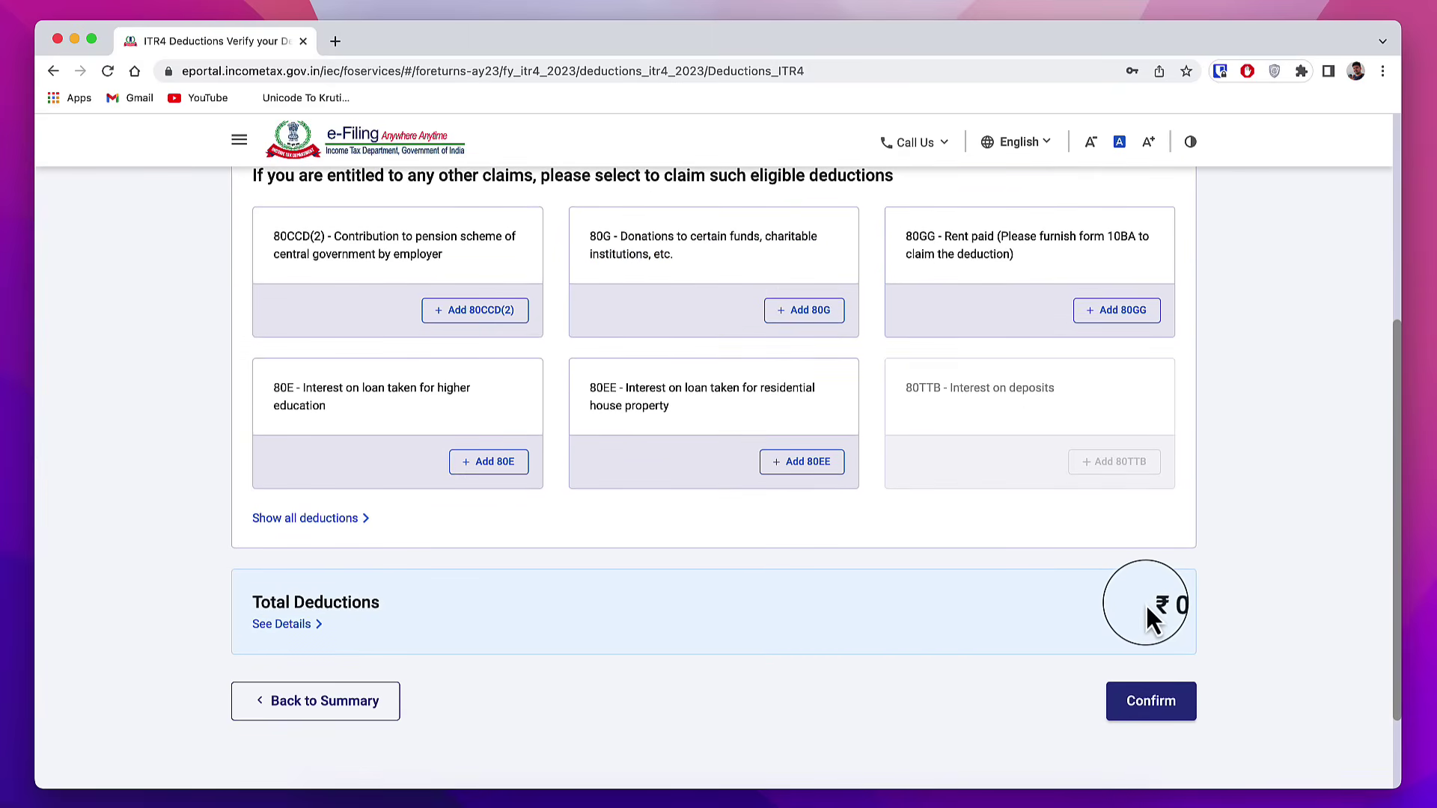
{"action": "left_click", "coordinate": [1153, 711]}
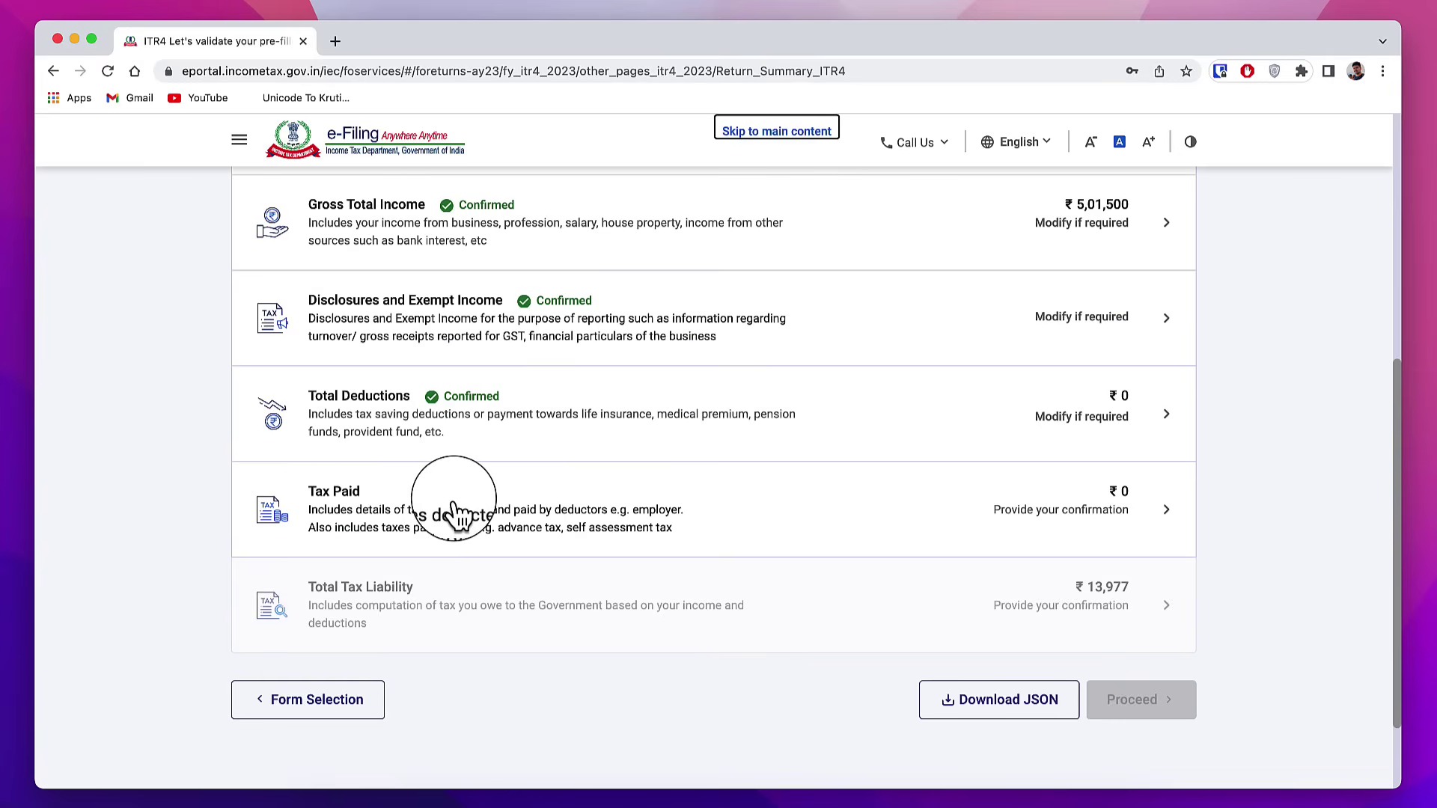
Step: Review the advance and self-assessment tax payments and confirm Tax Paid of ₹0
{"action": "left_click", "coordinate": [411, 513]}
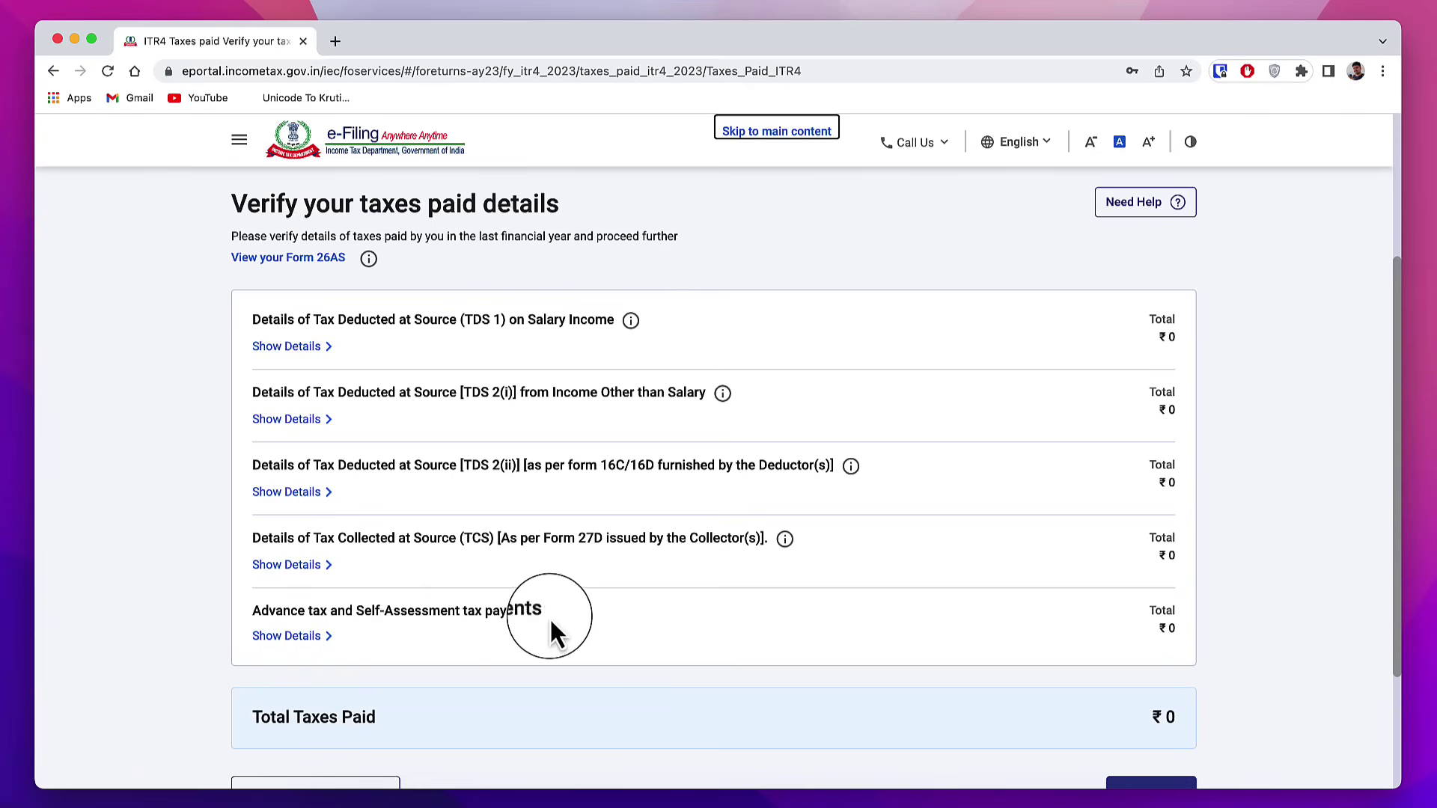
{"action": "left_click", "coordinate": [292, 640]}
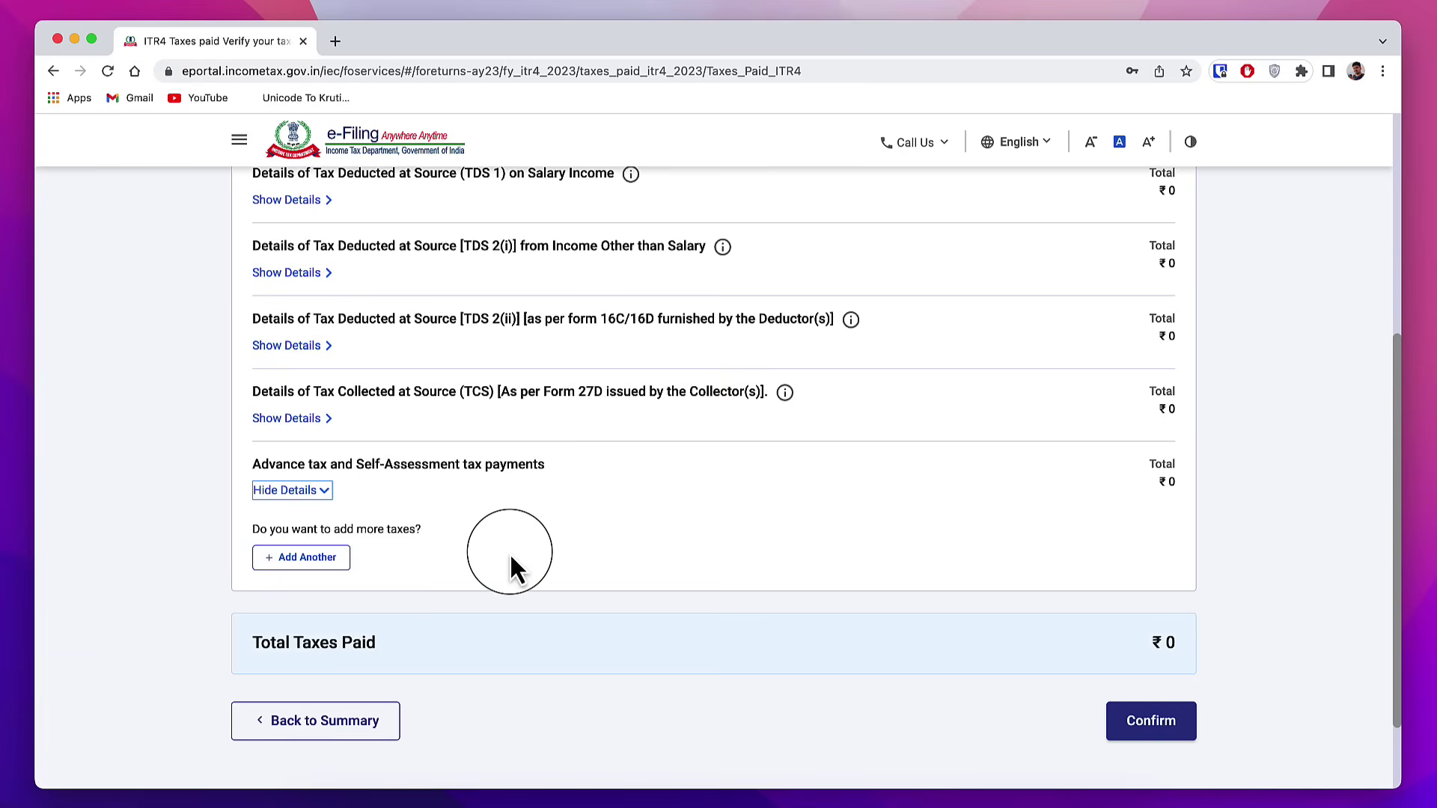
{"action": "left_click", "coordinate": [1177, 727]}
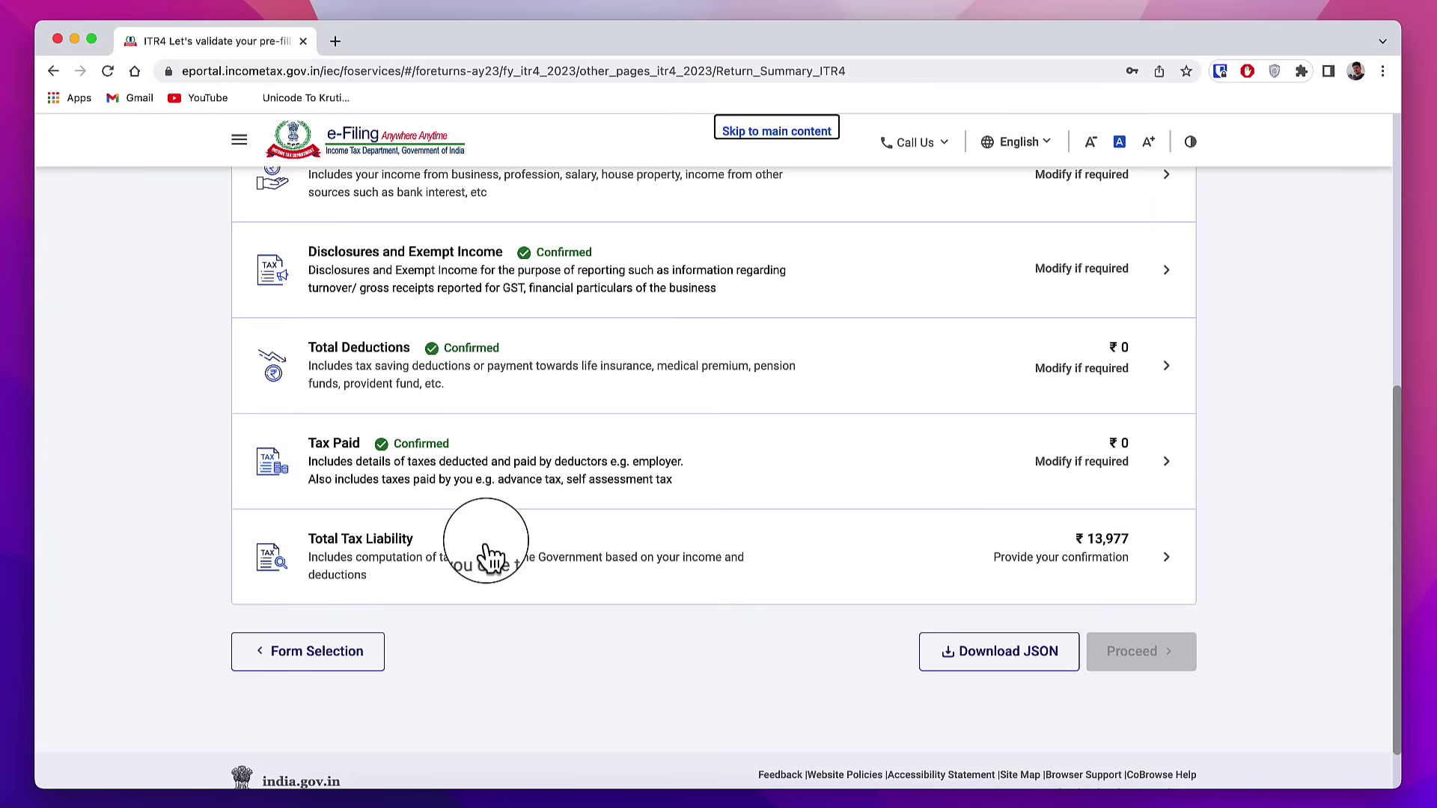
Step: Review gross income ₹5,01,500, the 20% slab and ₹532 234B interest, then confirm ₹13,977 liability
{"action": "left_click", "coordinate": [369, 528]}
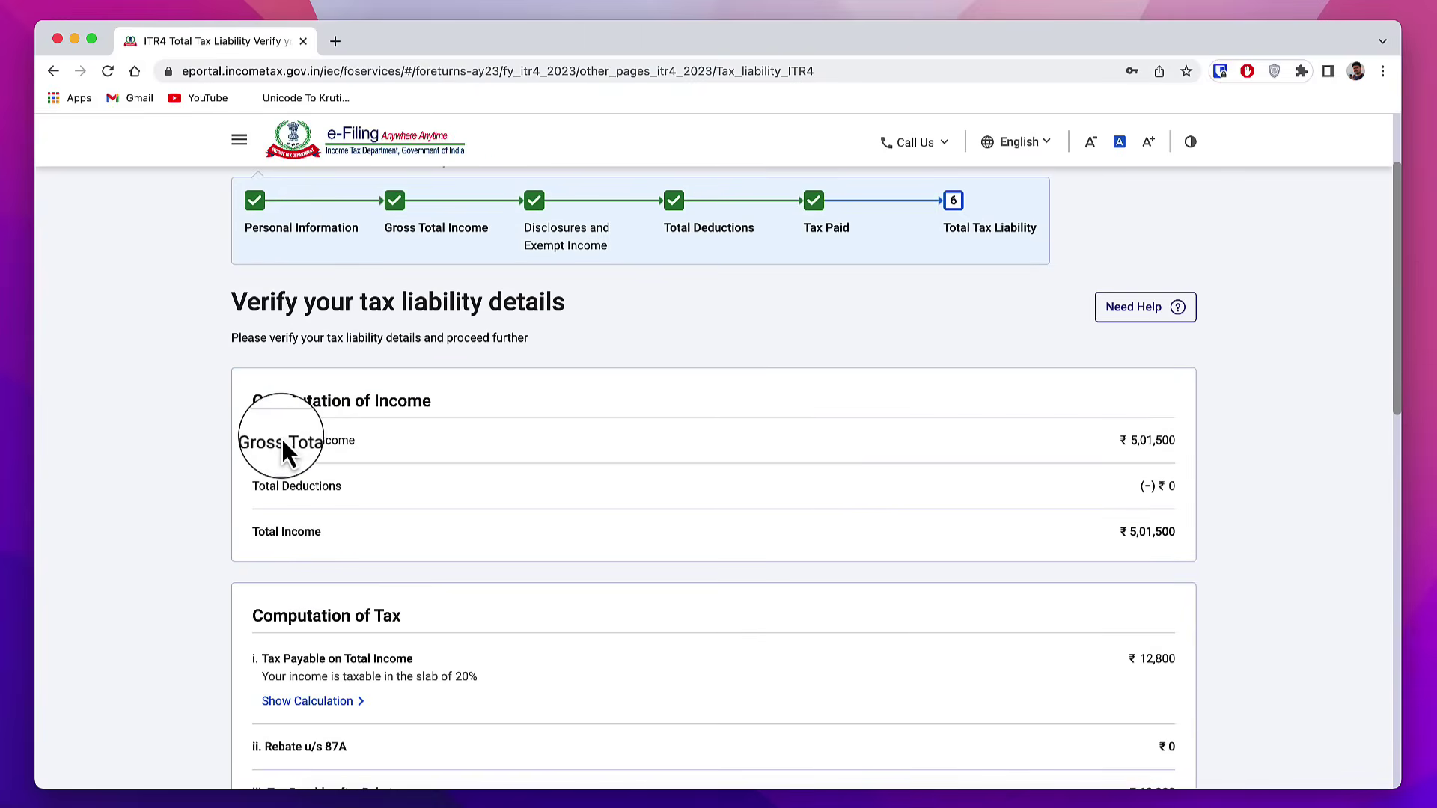
{"action": "left_click_drag", "start_coordinate": [331, 446], "coordinate": [924, 456]}
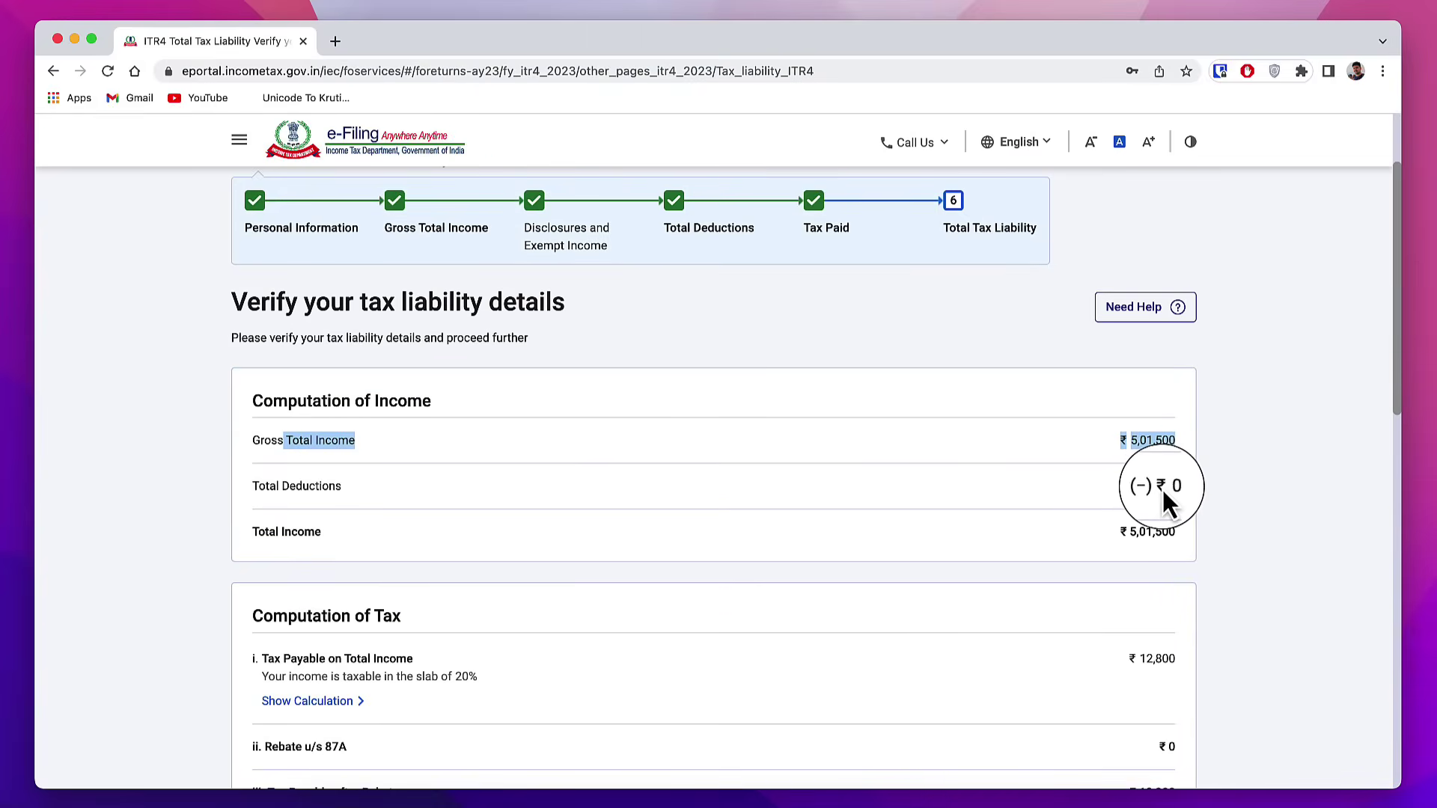
{"action": "left_click", "coordinate": [1113, 536]}
{"action": "scroll", "coordinate": [451, 477], "scroll_direction": "down", "scroll_amount": 3}
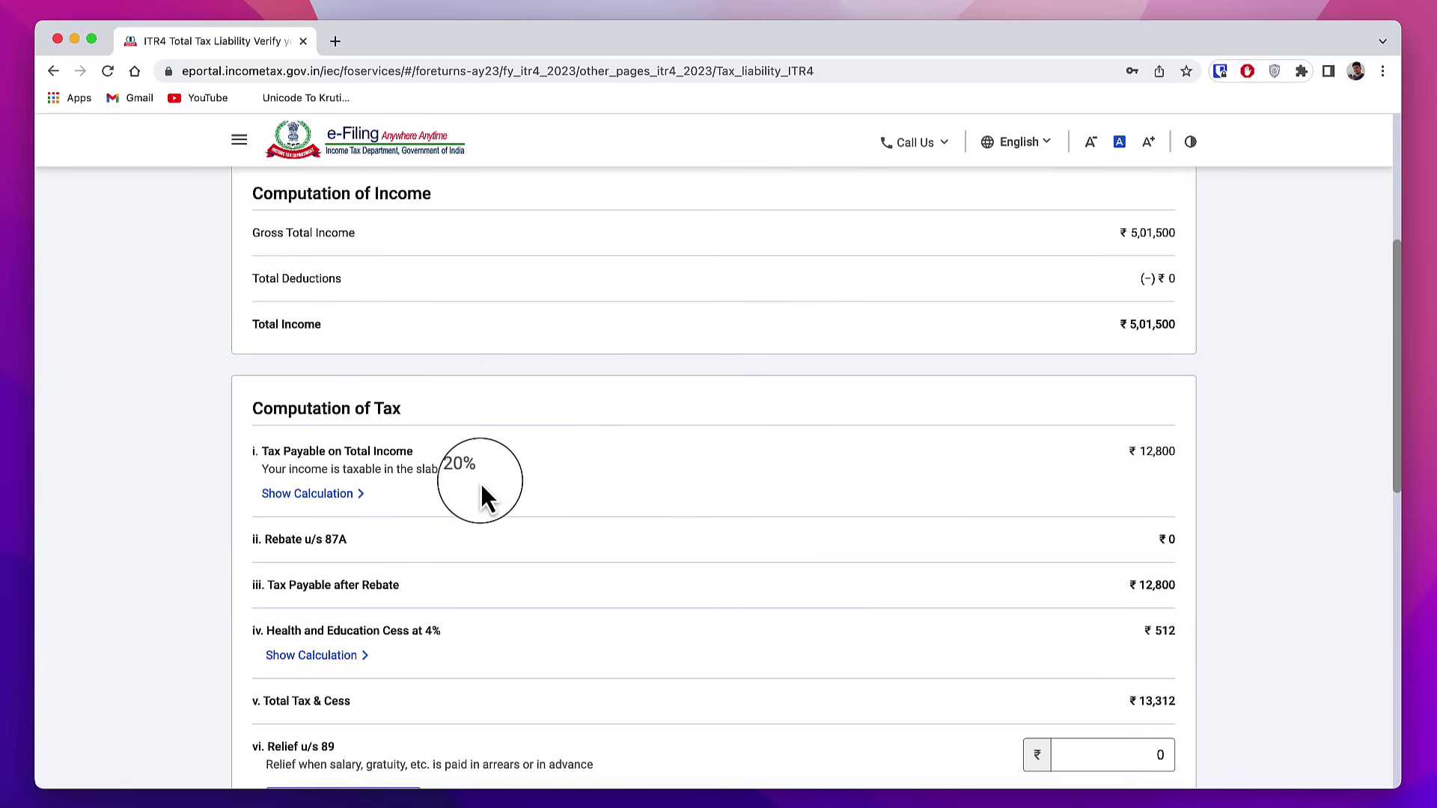
{"action": "scroll", "coordinate": [480, 488], "scroll_direction": "down", "scroll_amount": 2}
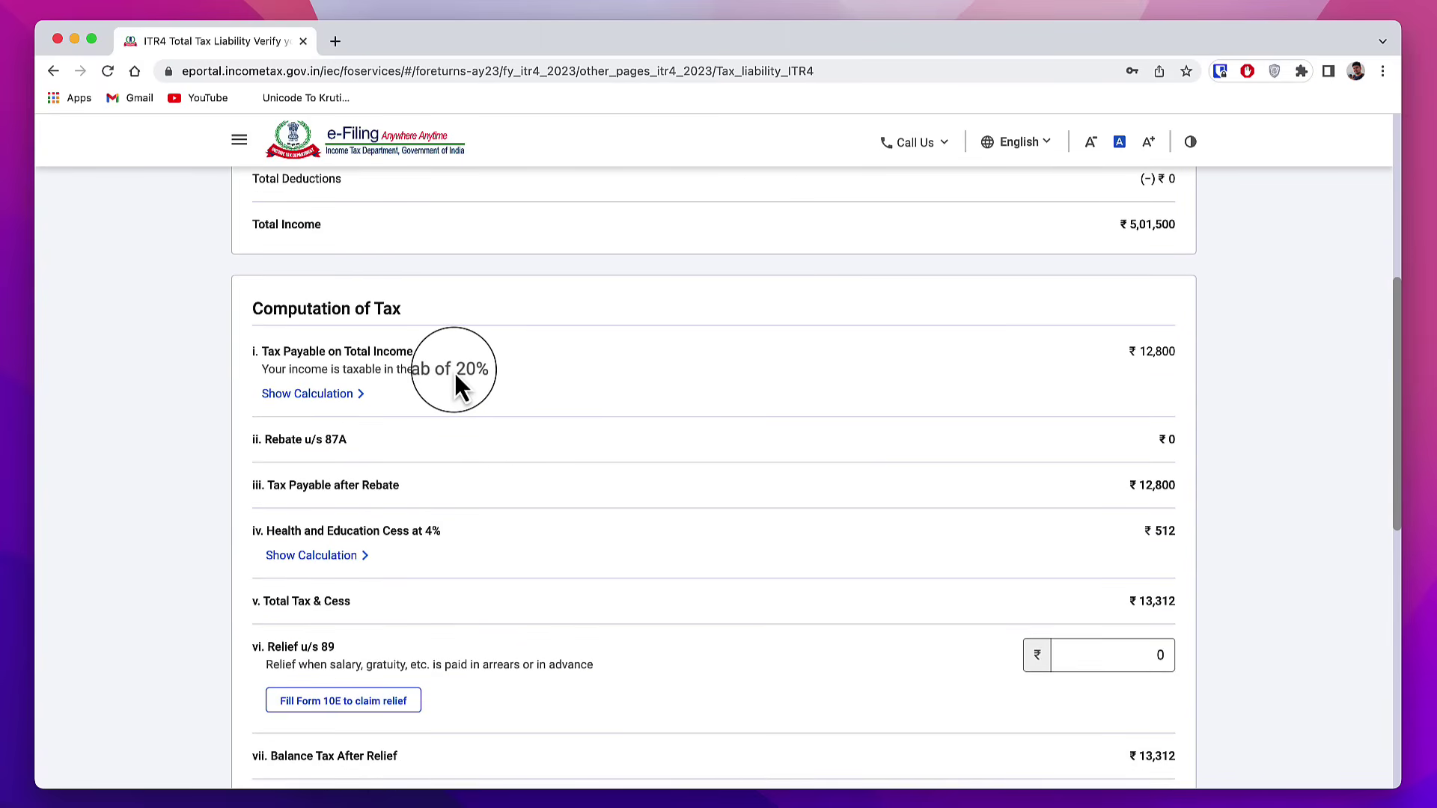
{"action": "left_click_drag", "start_coordinate": [472, 369], "coordinate": [476, 370]}
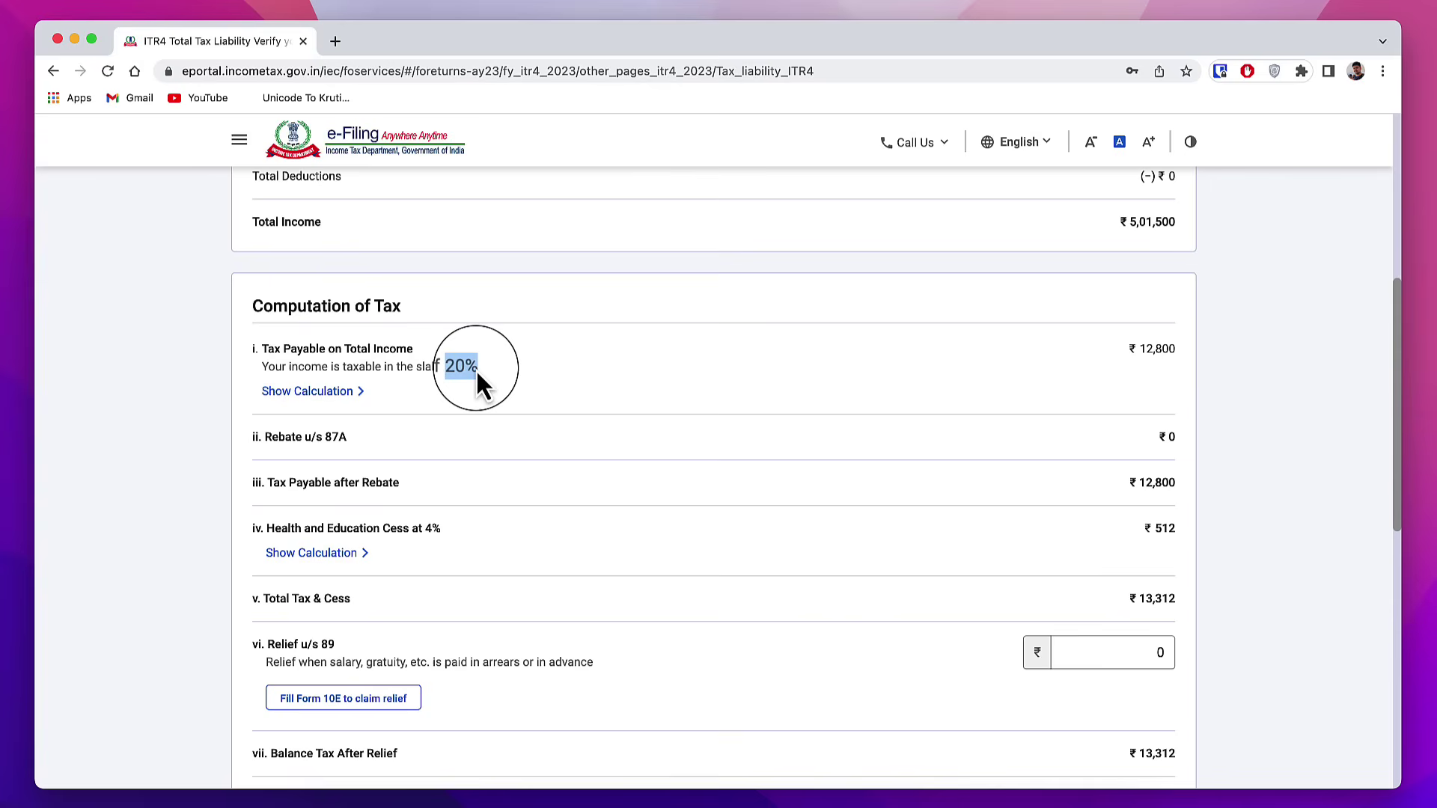
{"action": "left_click", "coordinate": [1161, 435]}
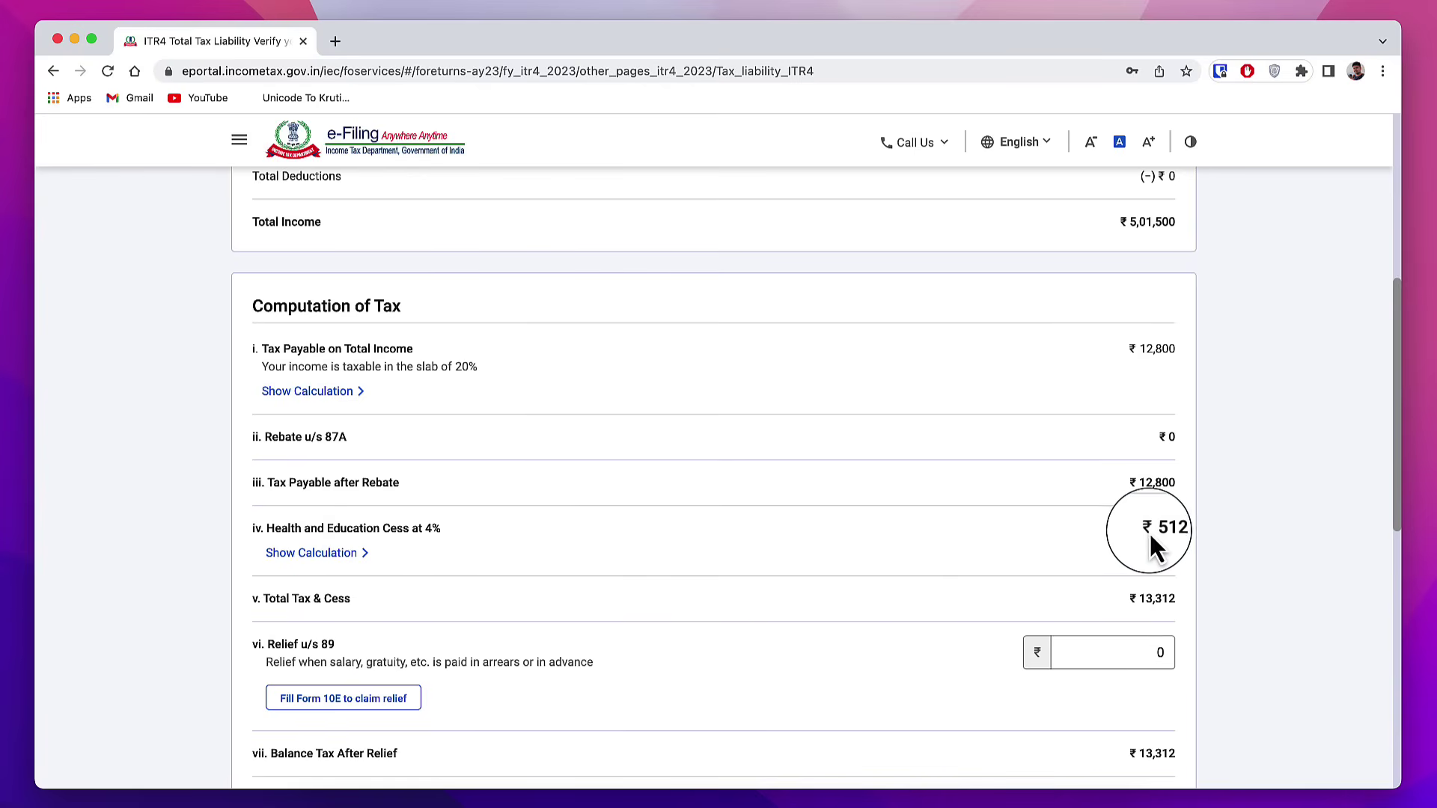
{"action": "scroll", "coordinate": [1178, 464], "scroll_direction": "down", "scroll_amount": 6}
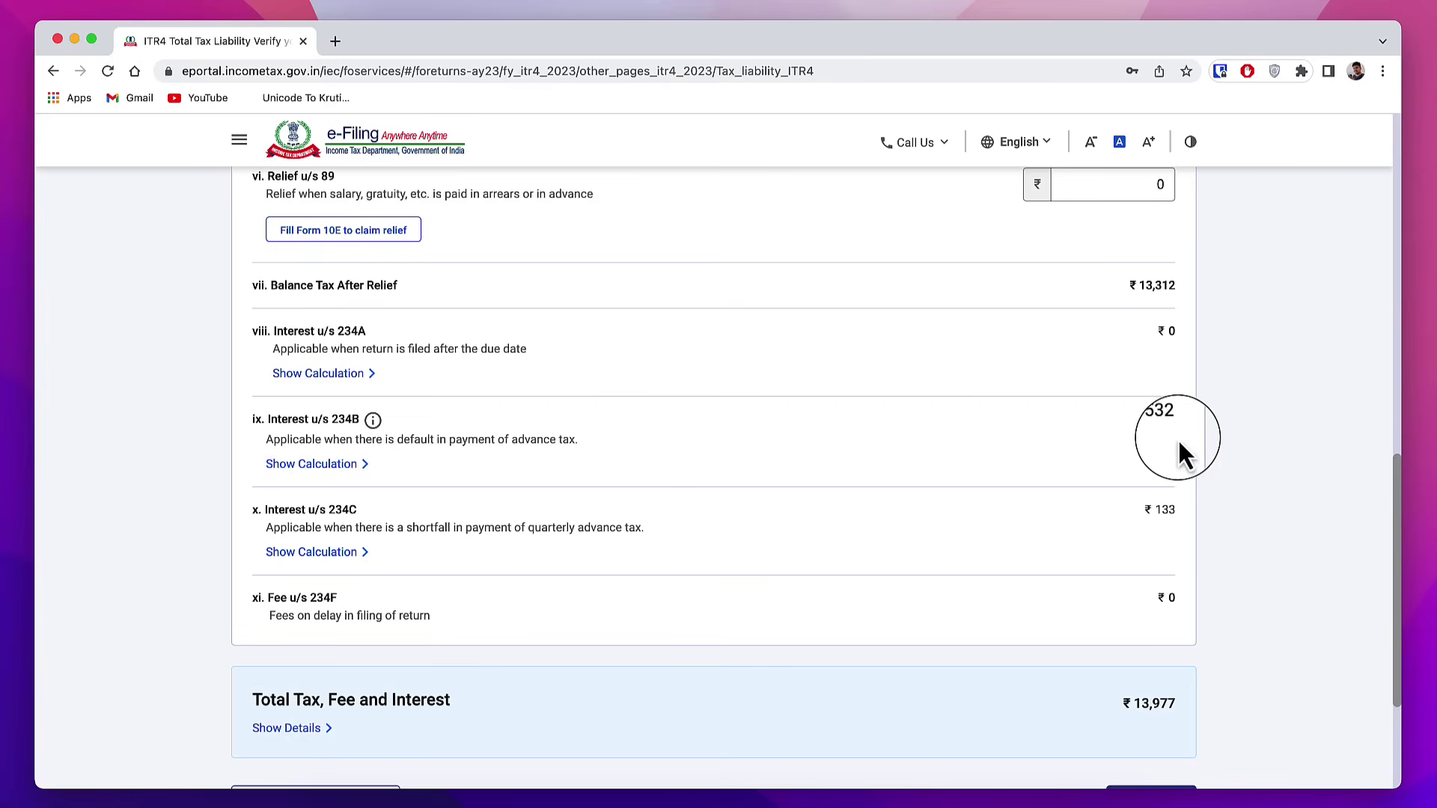
{"action": "left_click_drag", "start_coordinate": [1155, 421], "coordinate": [1186, 431]}
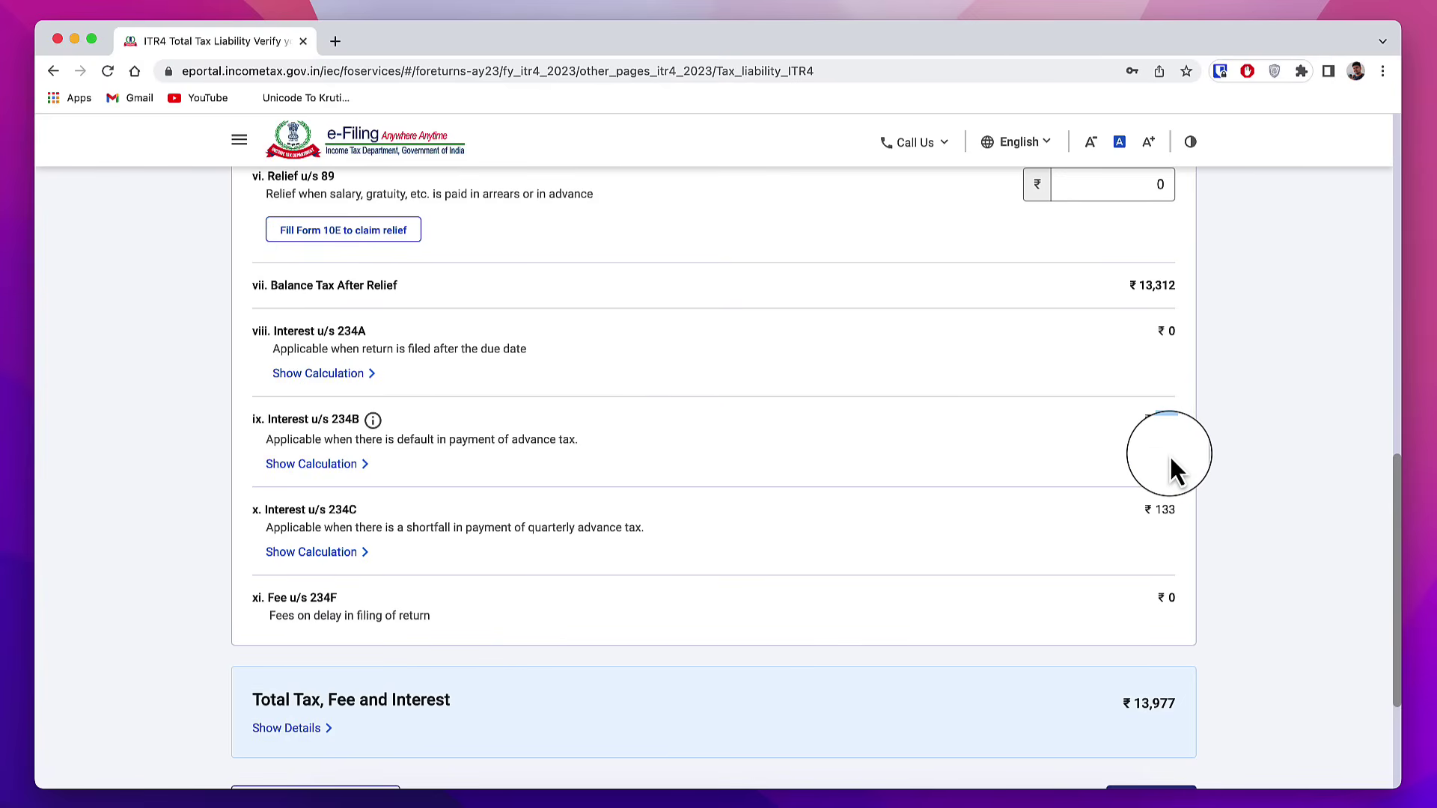
{"action": "scroll", "coordinate": [1170, 455], "scroll_direction": "down", "scroll_amount": 2}
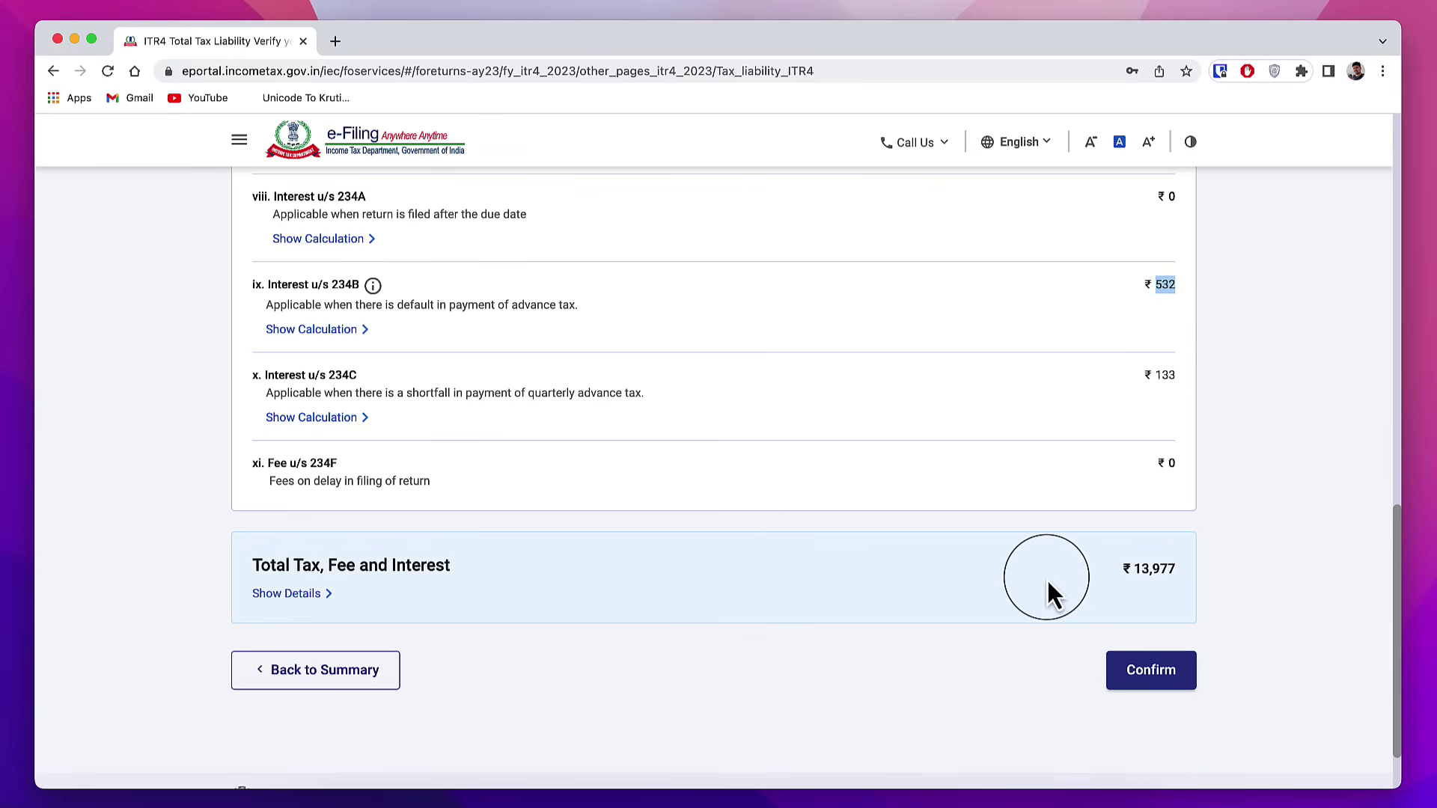
{"action": "left_click", "coordinate": [1149, 574]}
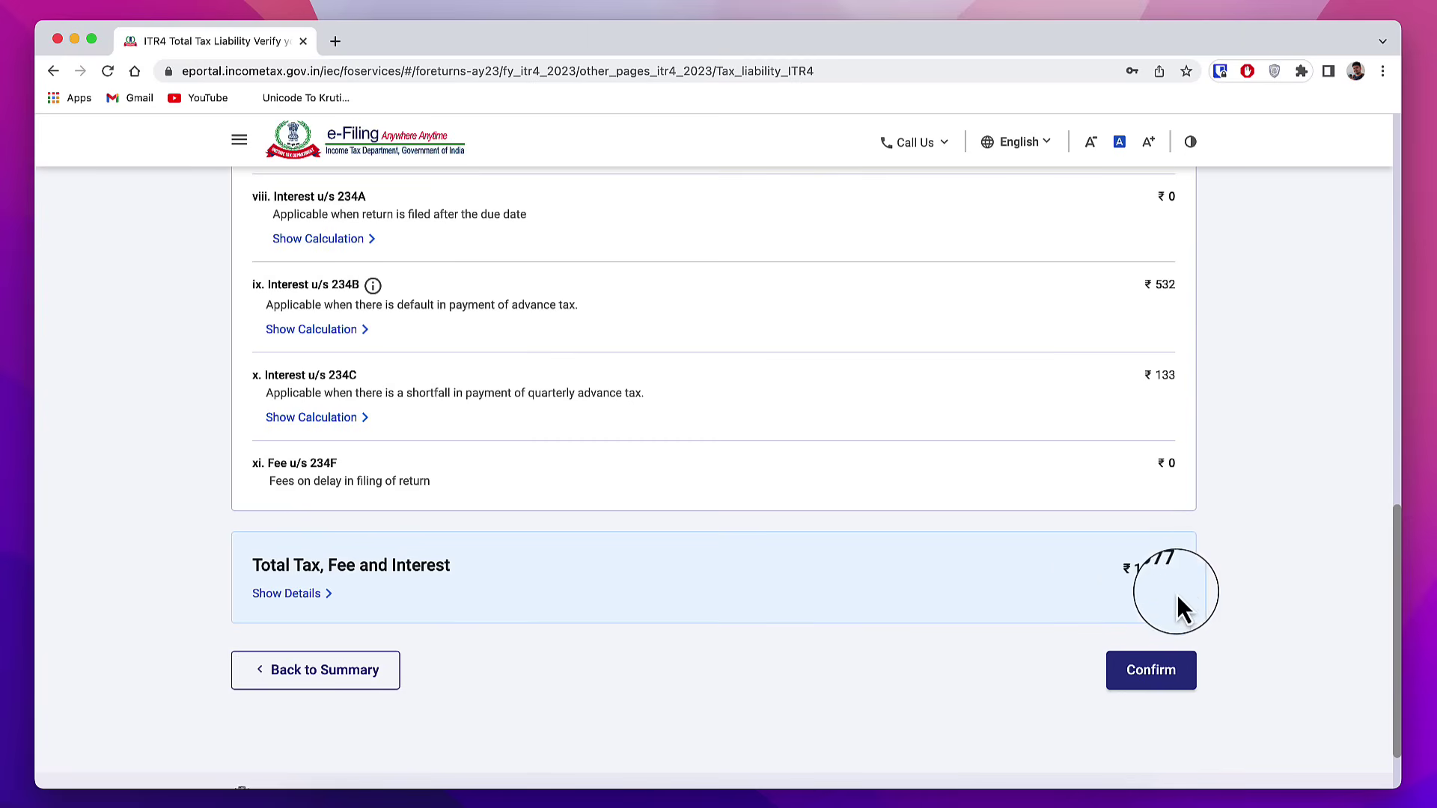
{"action": "left_click", "coordinate": [1153, 692]}
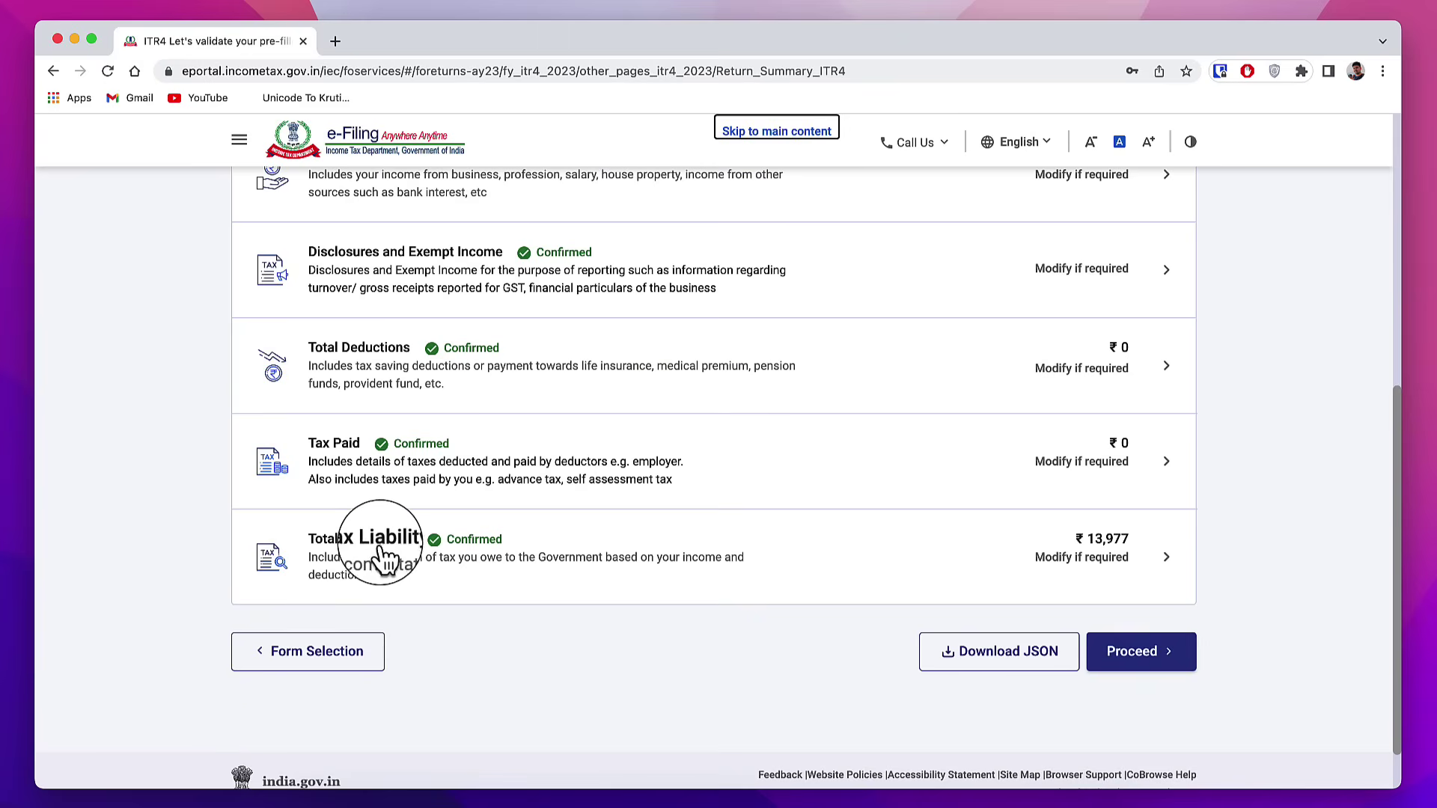
Step: Proceed to the tax summary showing ₹13,980 payable and choose to pay now
{"action": "left_click", "coordinate": [1169, 651]}
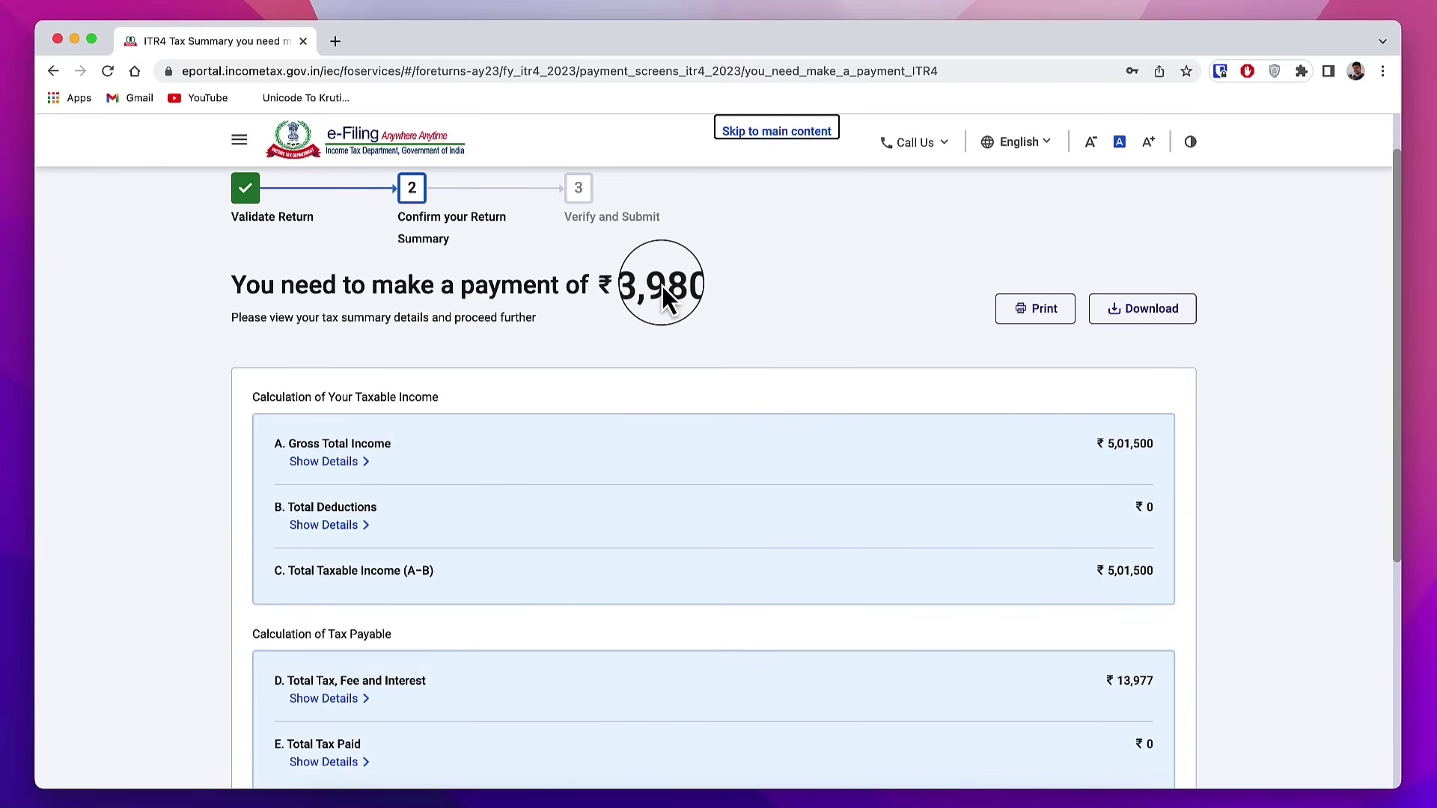
{"action": "triple_click", "coordinate": [597, 283]}
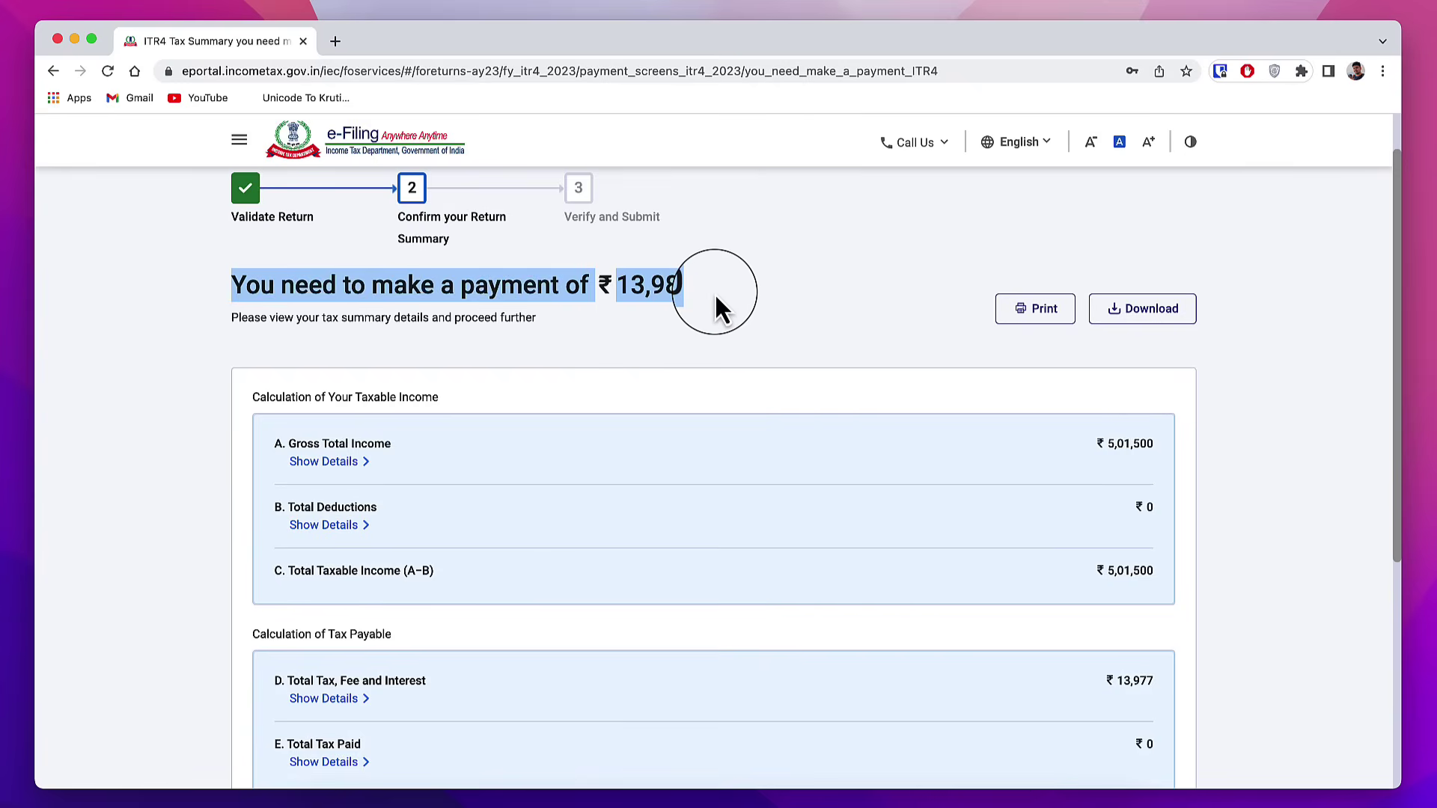
{"action": "left_click", "coordinate": [715, 294]}
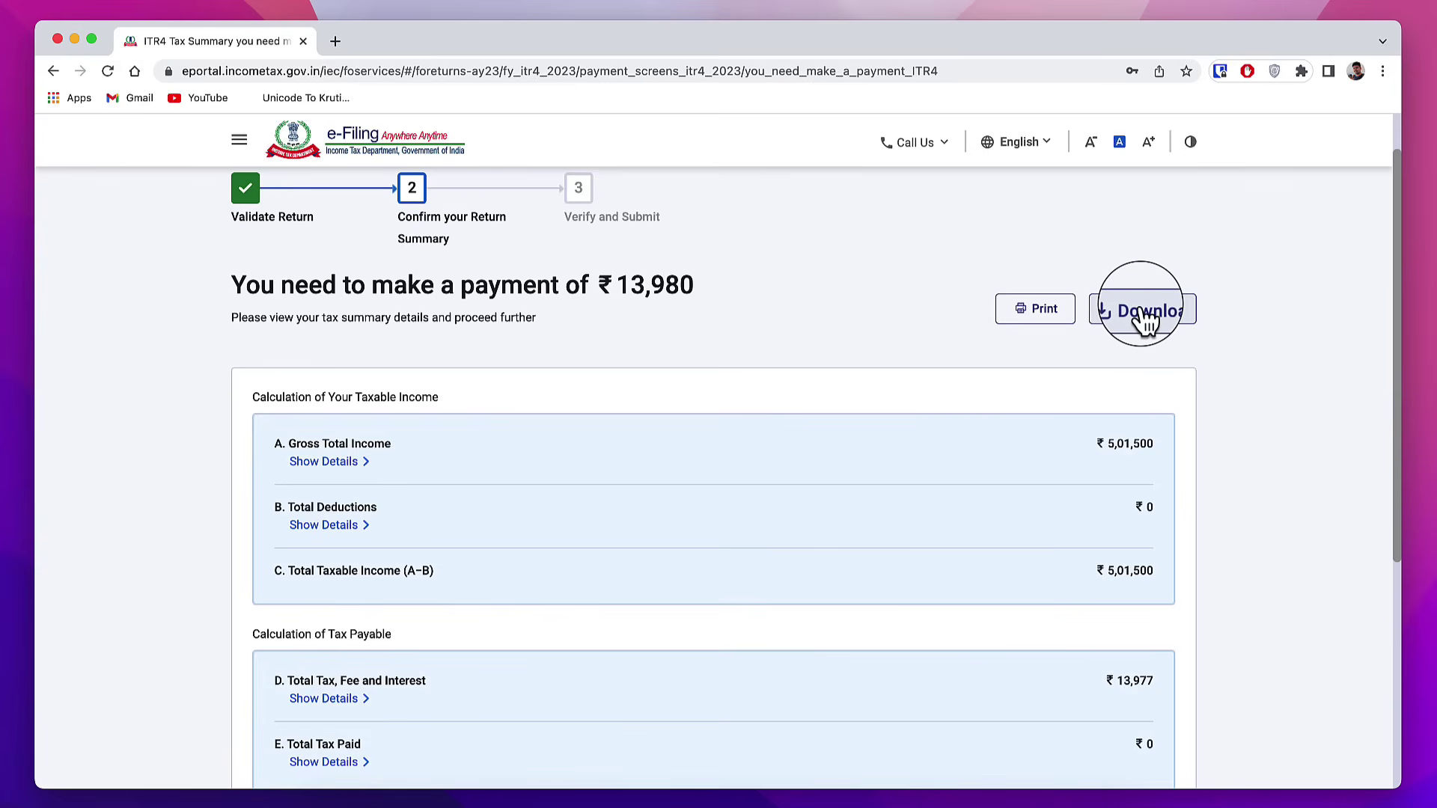
{"action": "scroll", "coordinate": [920, 553], "scroll_direction": "down", "scroll_amount": 5}
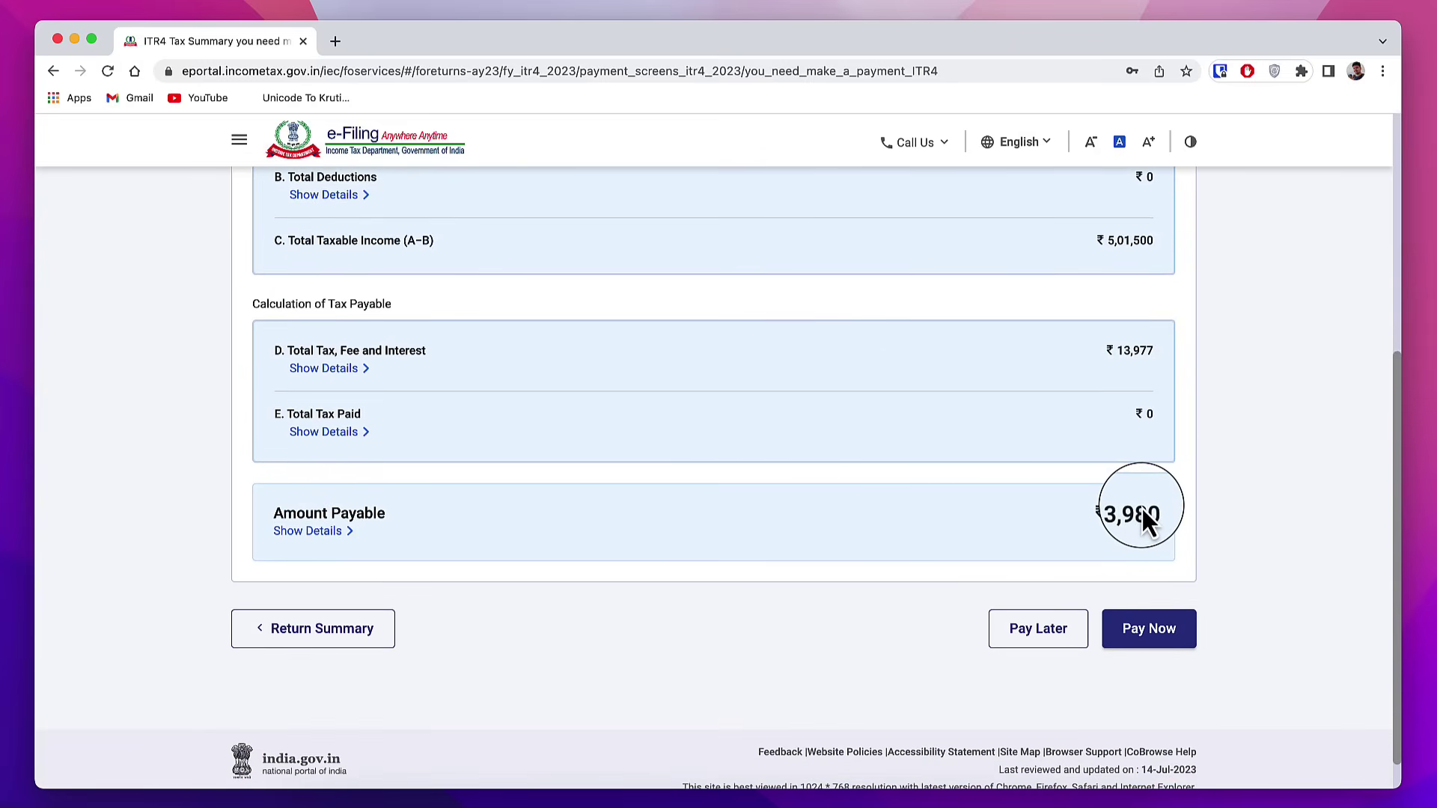
{"action": "left_click", "coordinate": [1168, 635]}
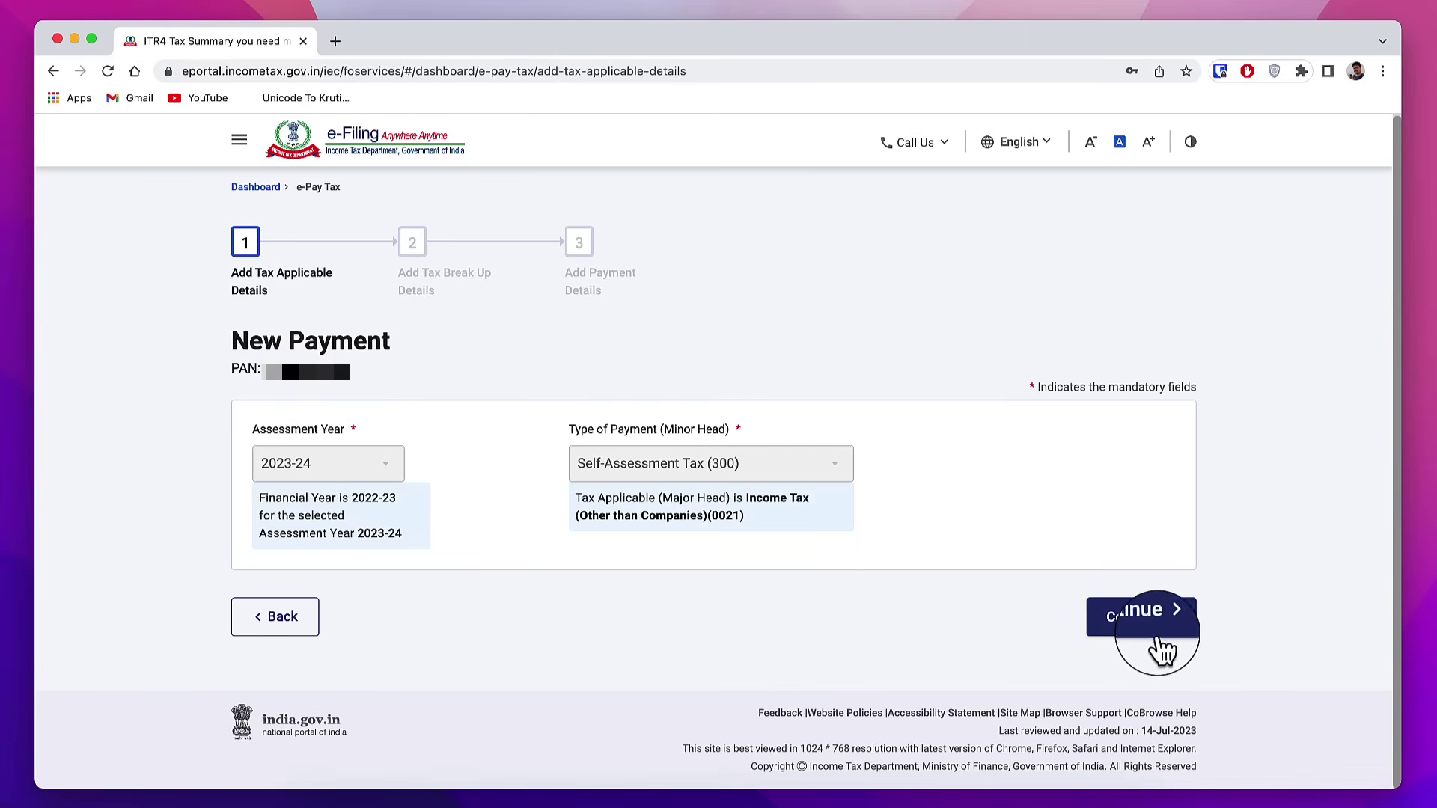
Step: Pay the AY 2023-24 self-assessment tax via the HDFC Bank payment gateway, accepting the terms
{"action": "left_click", "coordinate": [1141, 617]}
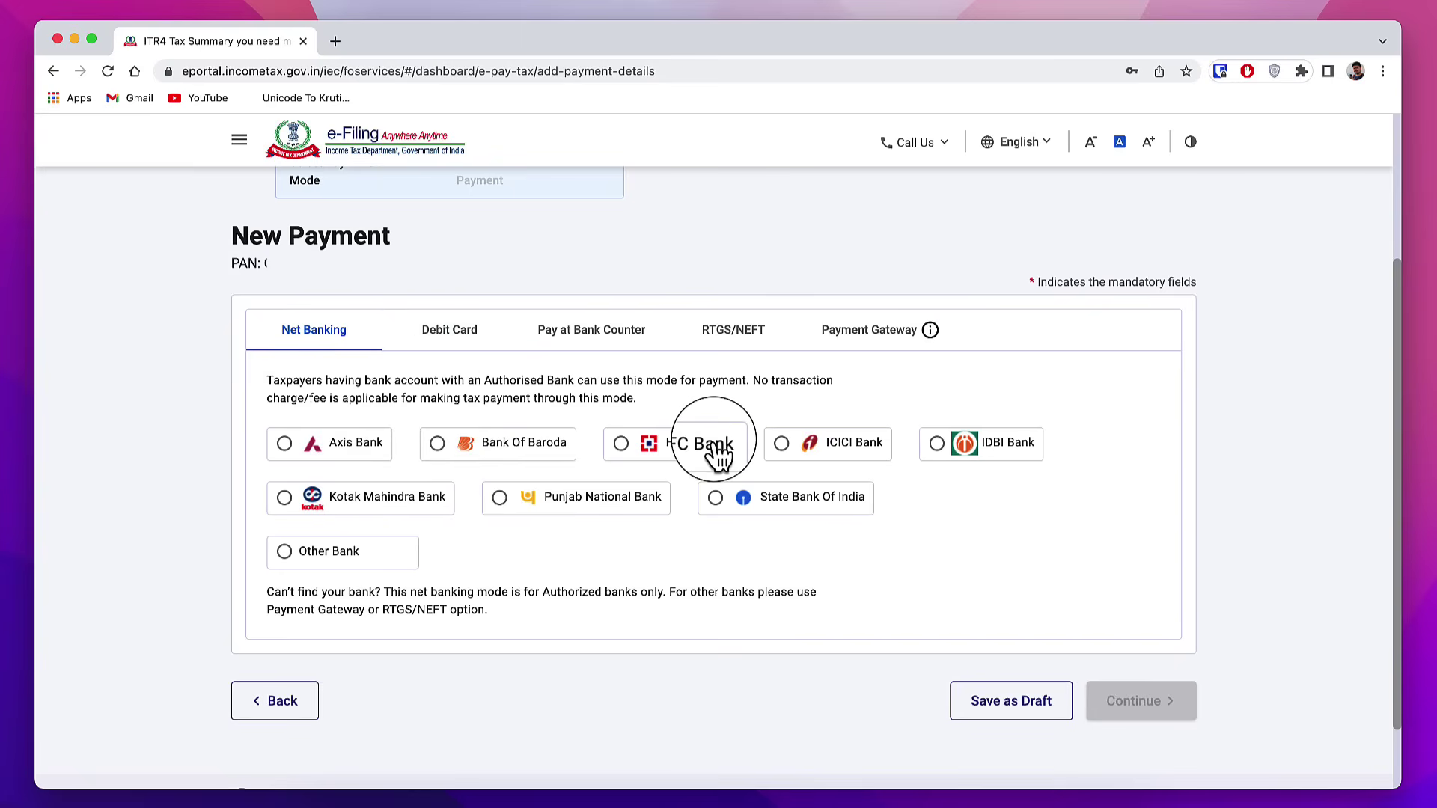
{"action": "left_click", "coordinate": [874, 345]}
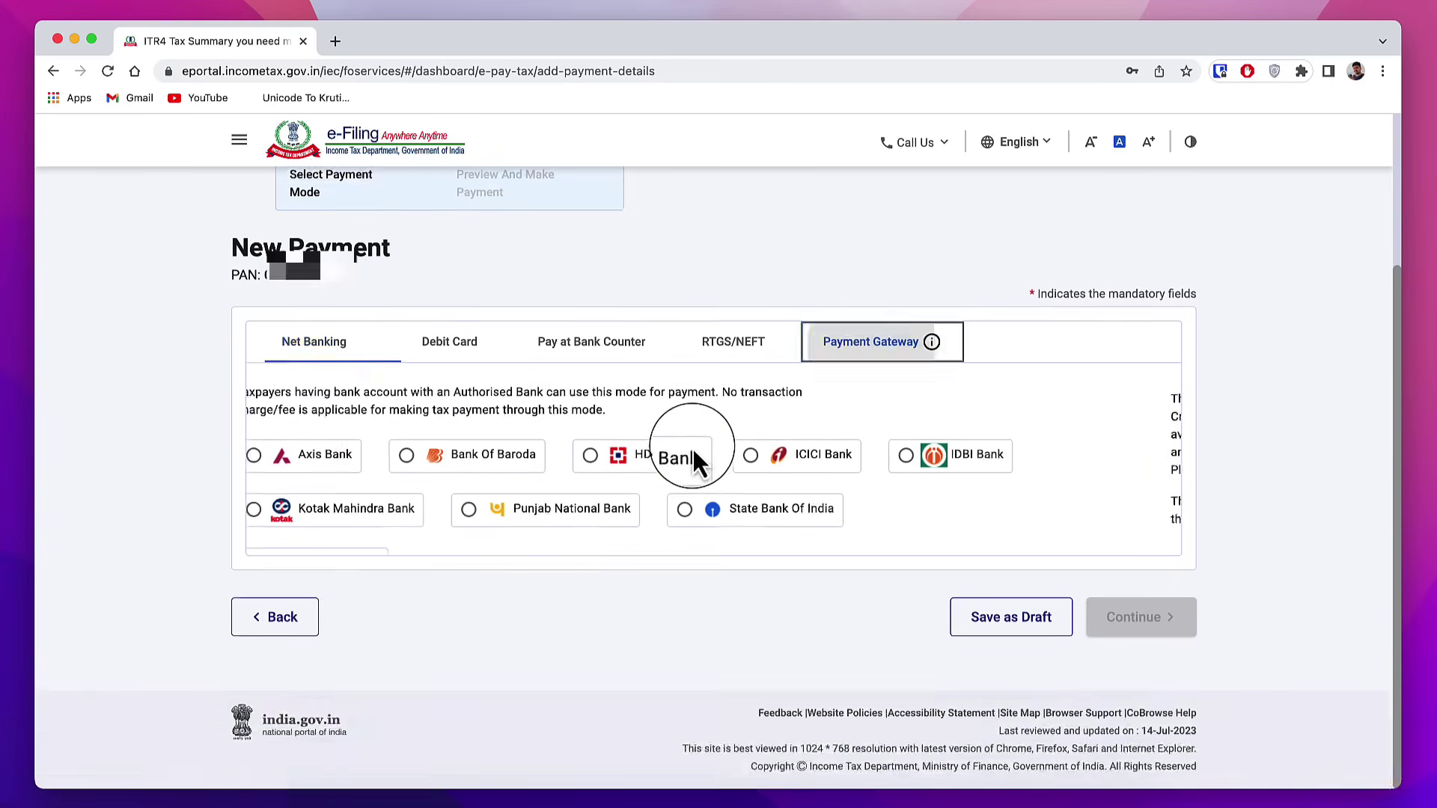
{"action": "left_click", "coordinate": [284, 575]}
{"action": "left_click", "coordinate": [1159, 767]}
{"action": "left_click", "coordinate": [1150, 645]}
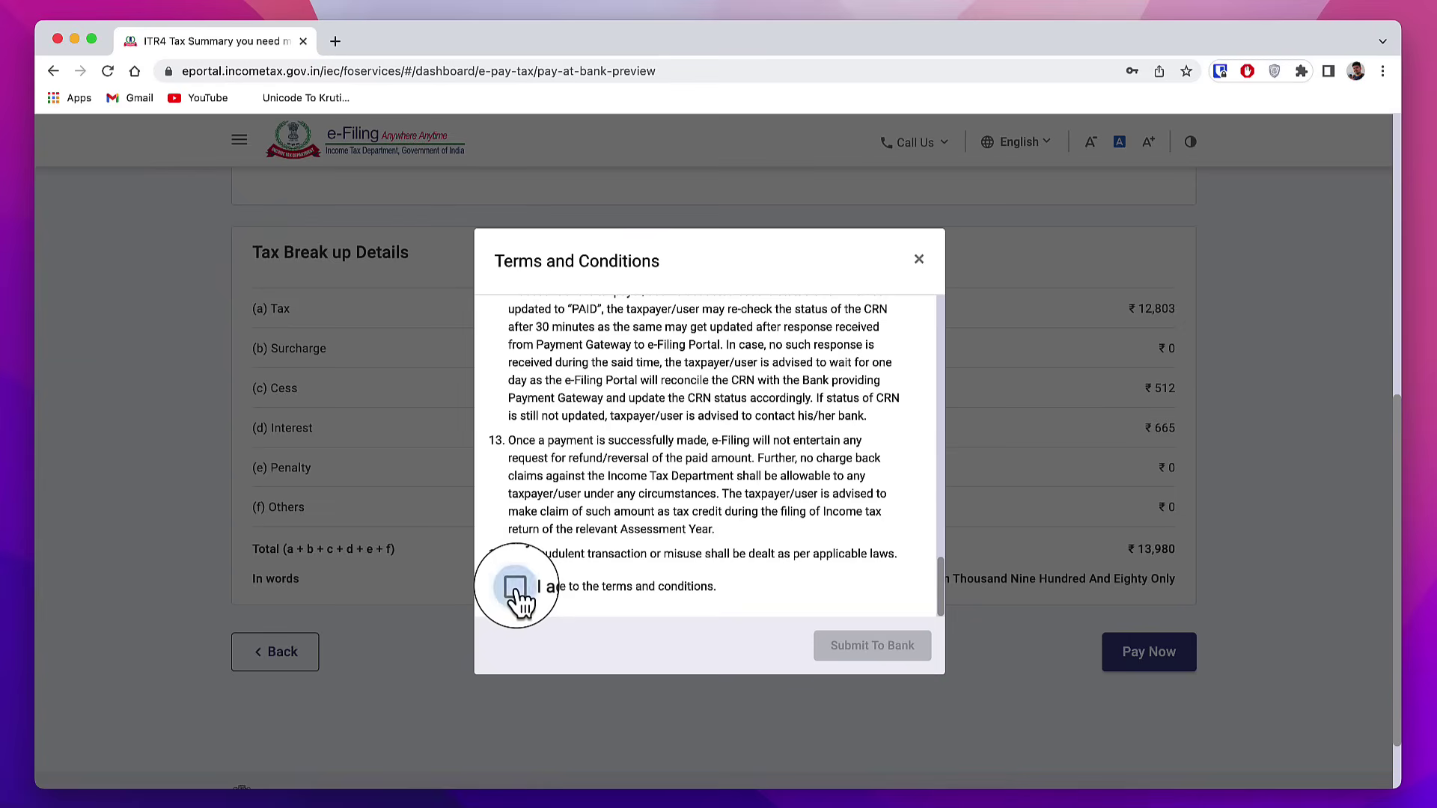
{"action": "left_click", "coordinate": [516, 589]}
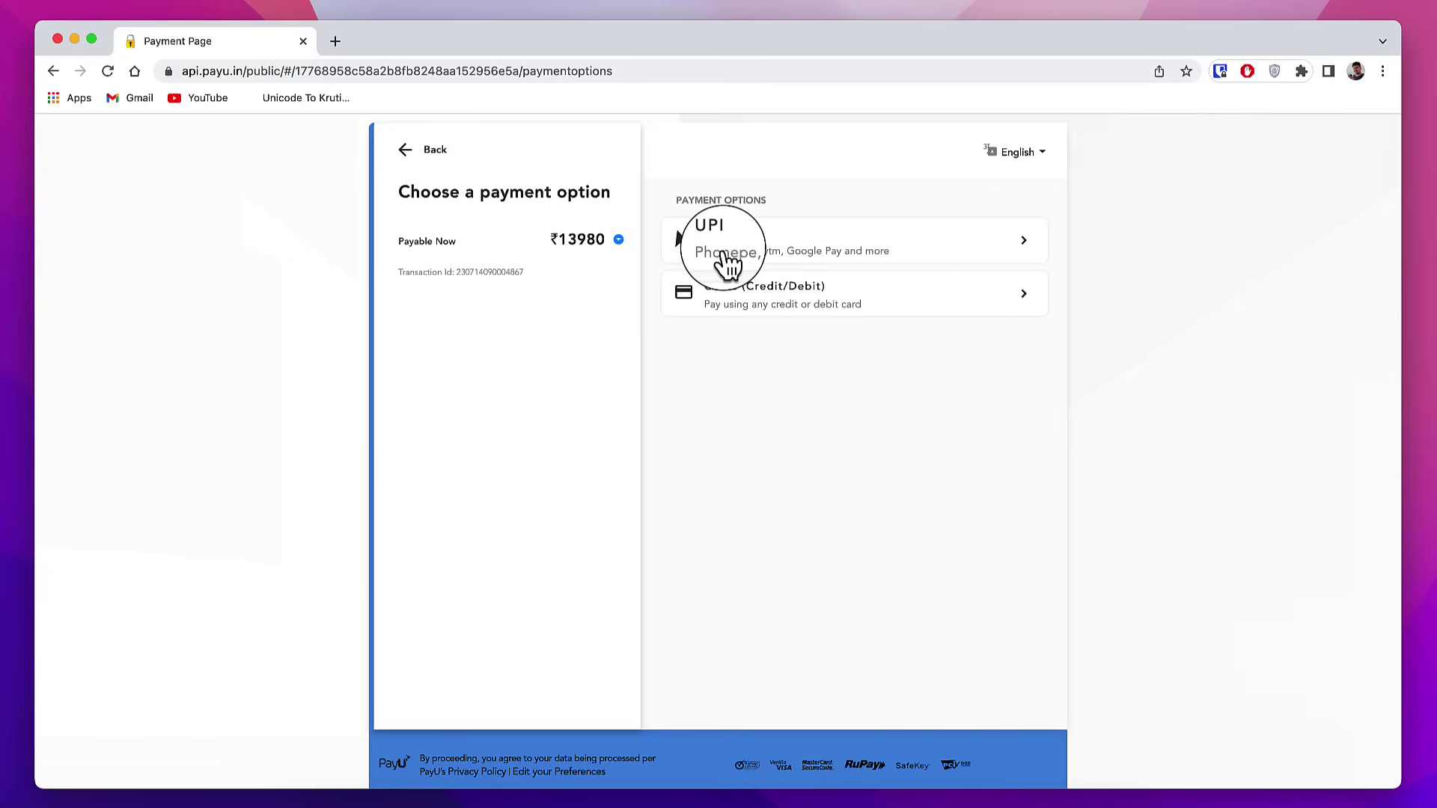
Step: Pay the ₹13,980 by UPI using PhonePe
{"action": "left_click", "coordinate": [786, 253]}
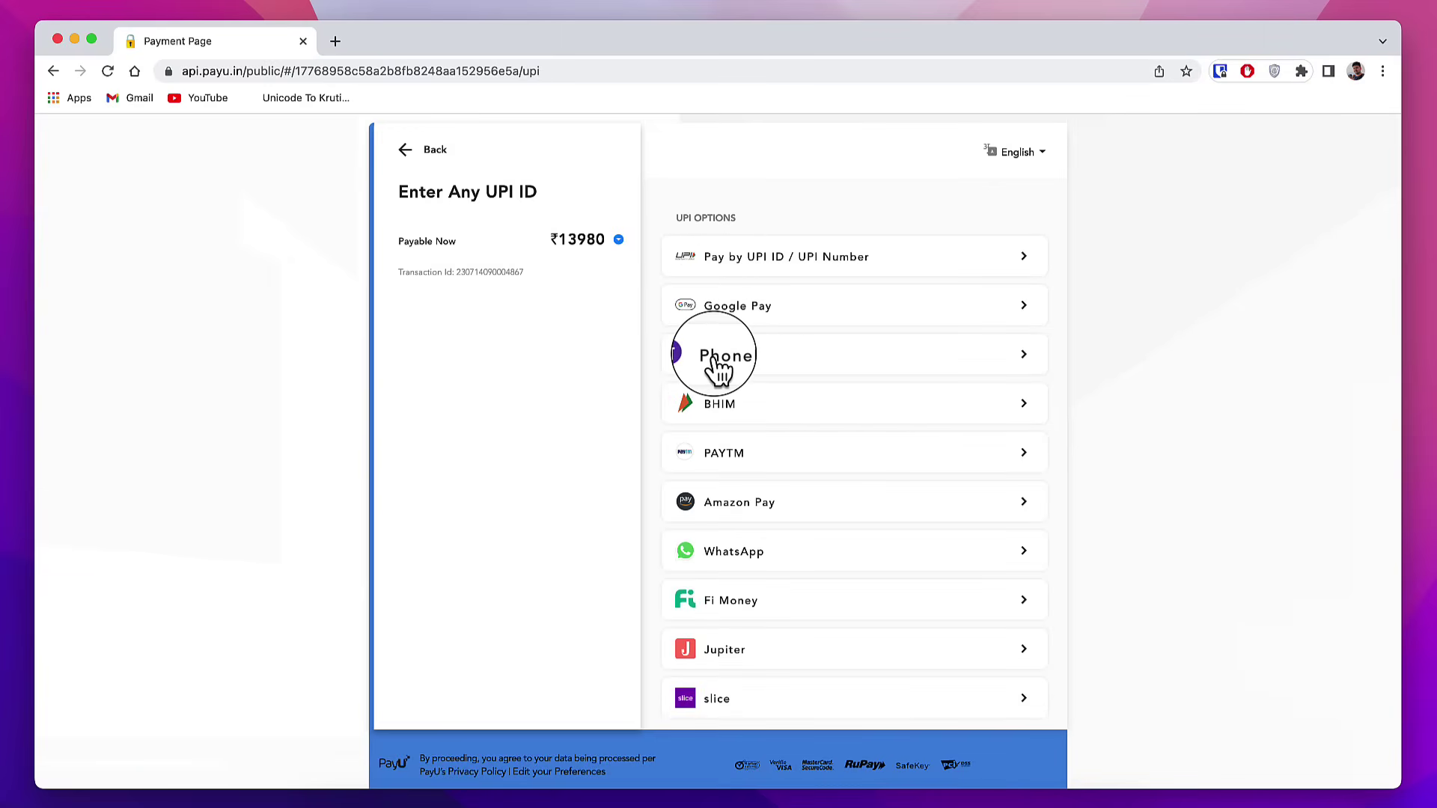
{"action": "left_click", "coordinate": [765, 366]}
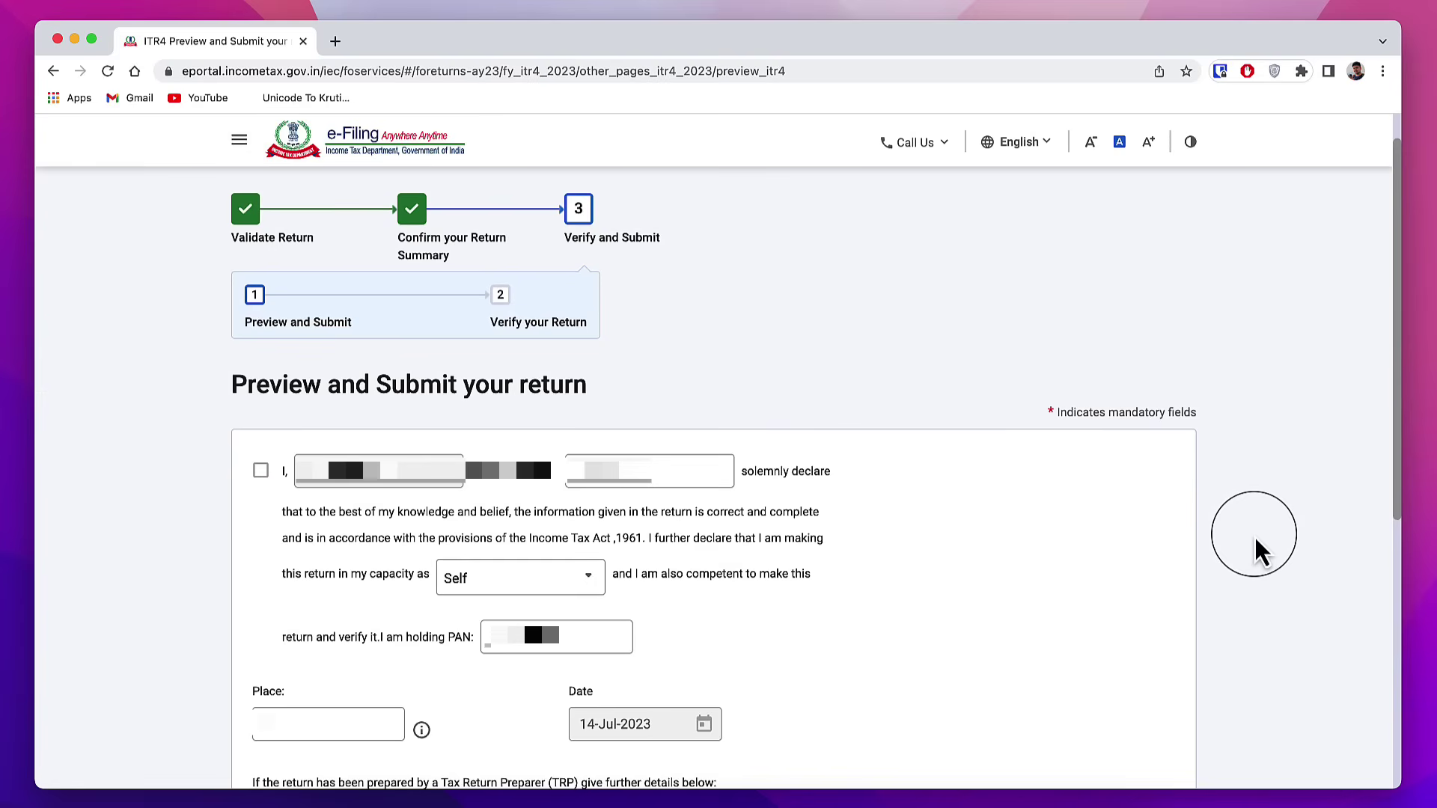
Step: Accept the declaration, preview the ITR-4, validate it with no errors, and proceed to verification
{"action": "left_click", "coordinate": [260, 472]}
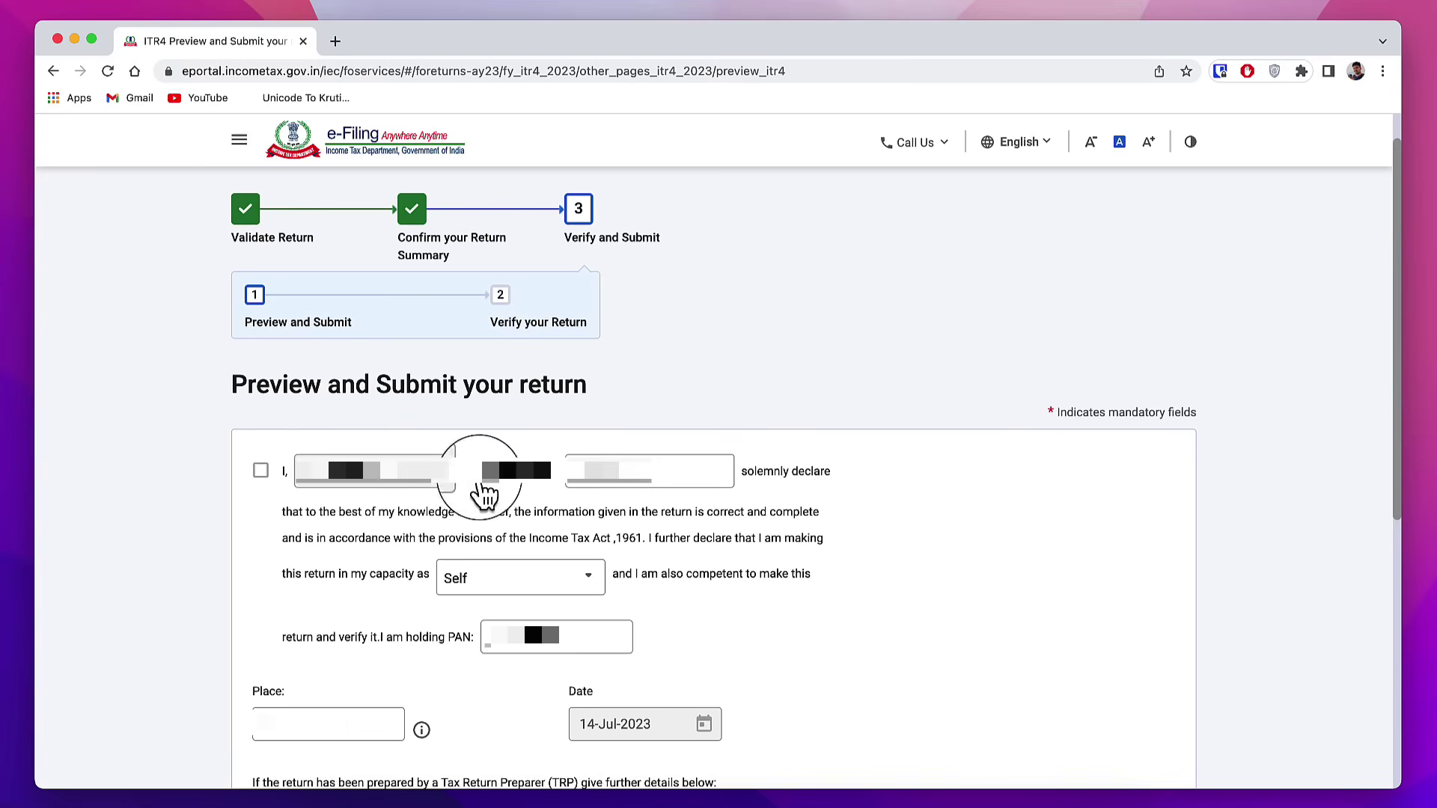
{"action": "scroll", "coordinate": [1085, 569], "scroll_direction": "down", "scroll_amount": 6}
{"action": "left_click", "coordinate": [1115, 569]}
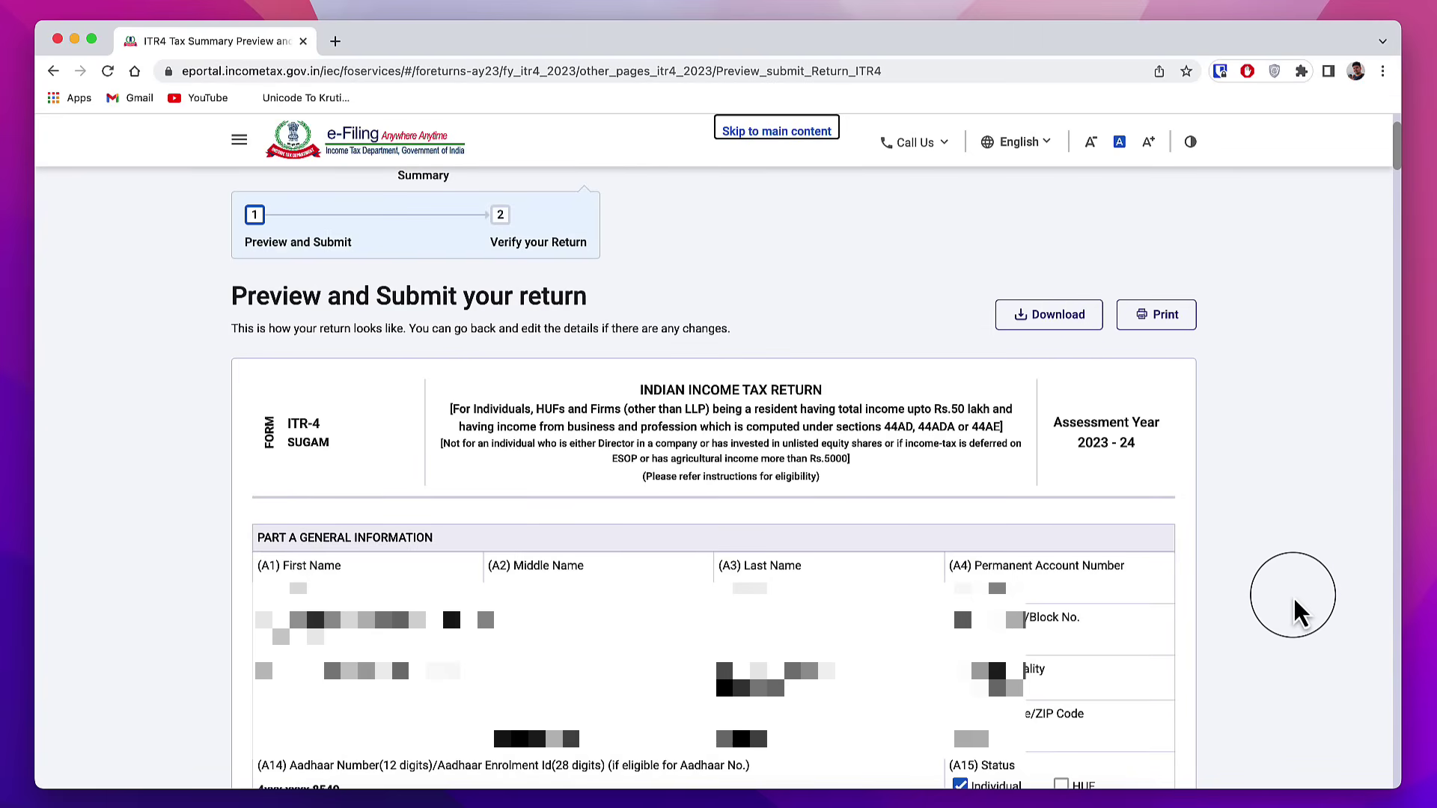
{"action": "scroll", "coordinate": [1295, 609], "scroll_direction": "down", "scroll_amount": 20}
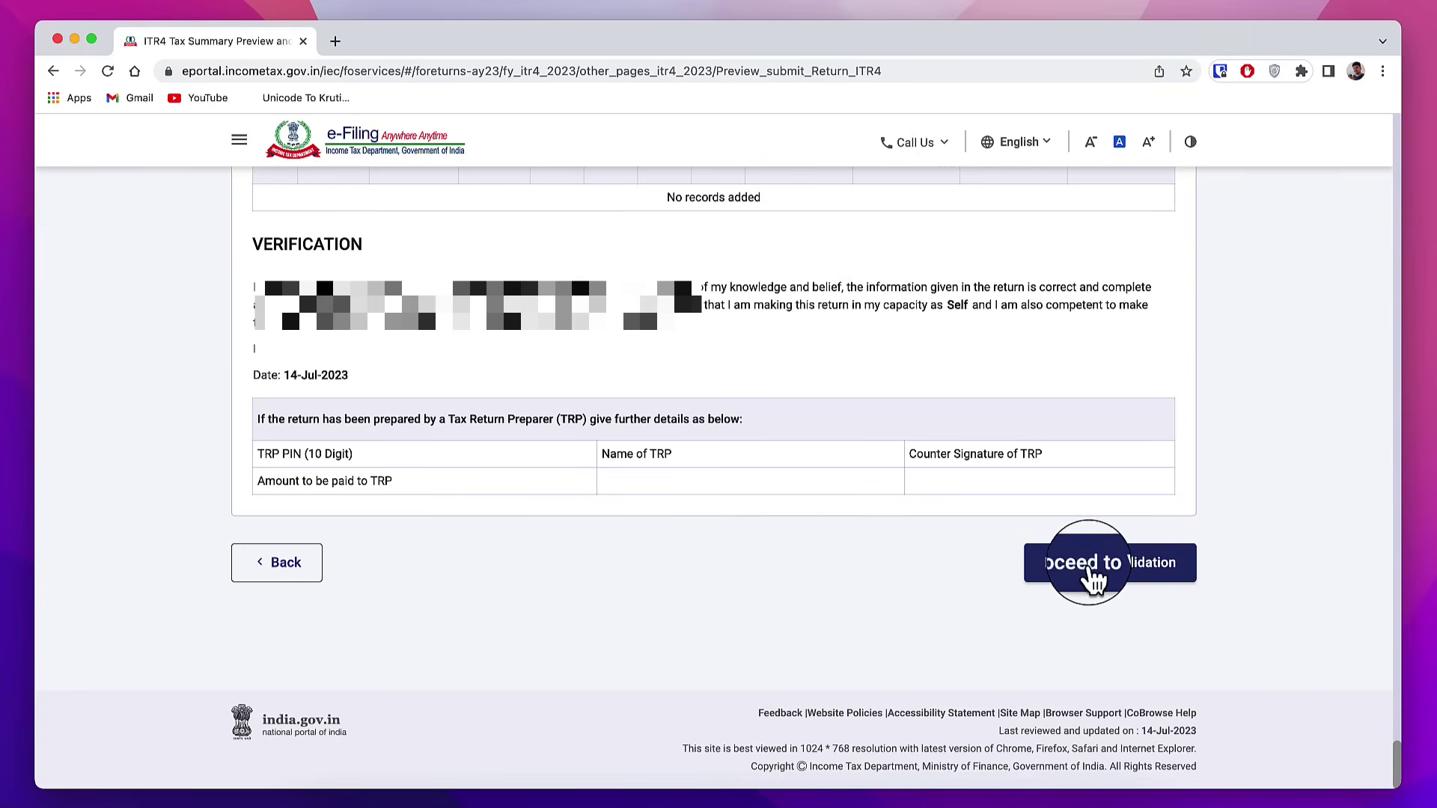
{"action": "left_click", "coordinate": [1133, 583]}
{"action": "left_click_drag", "start_coordinate": [285, 542], "coordinate": [459, 554]}
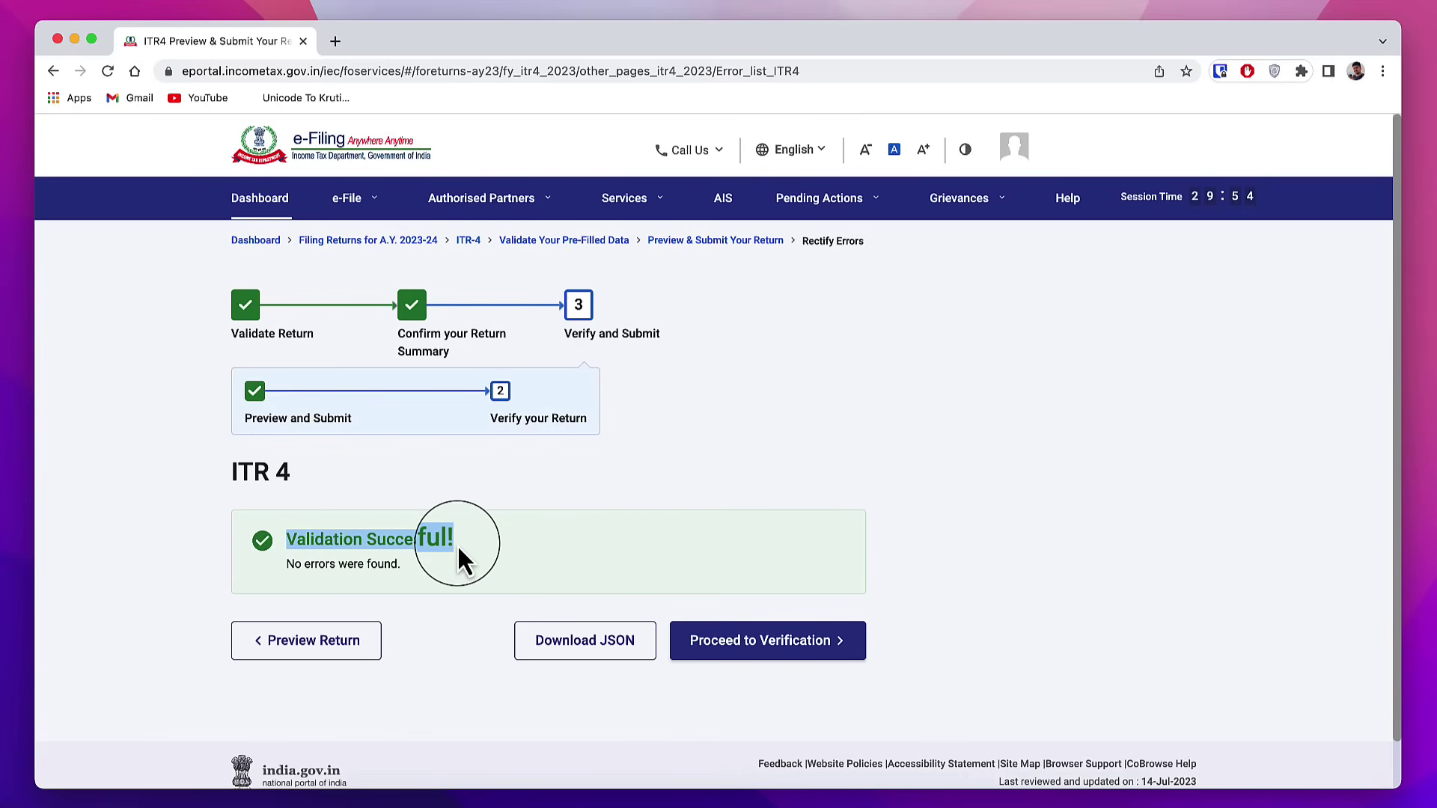
{"action": "left_click_drag", "start_coordinate": [286, 567], "coordinate": [364, 566]}
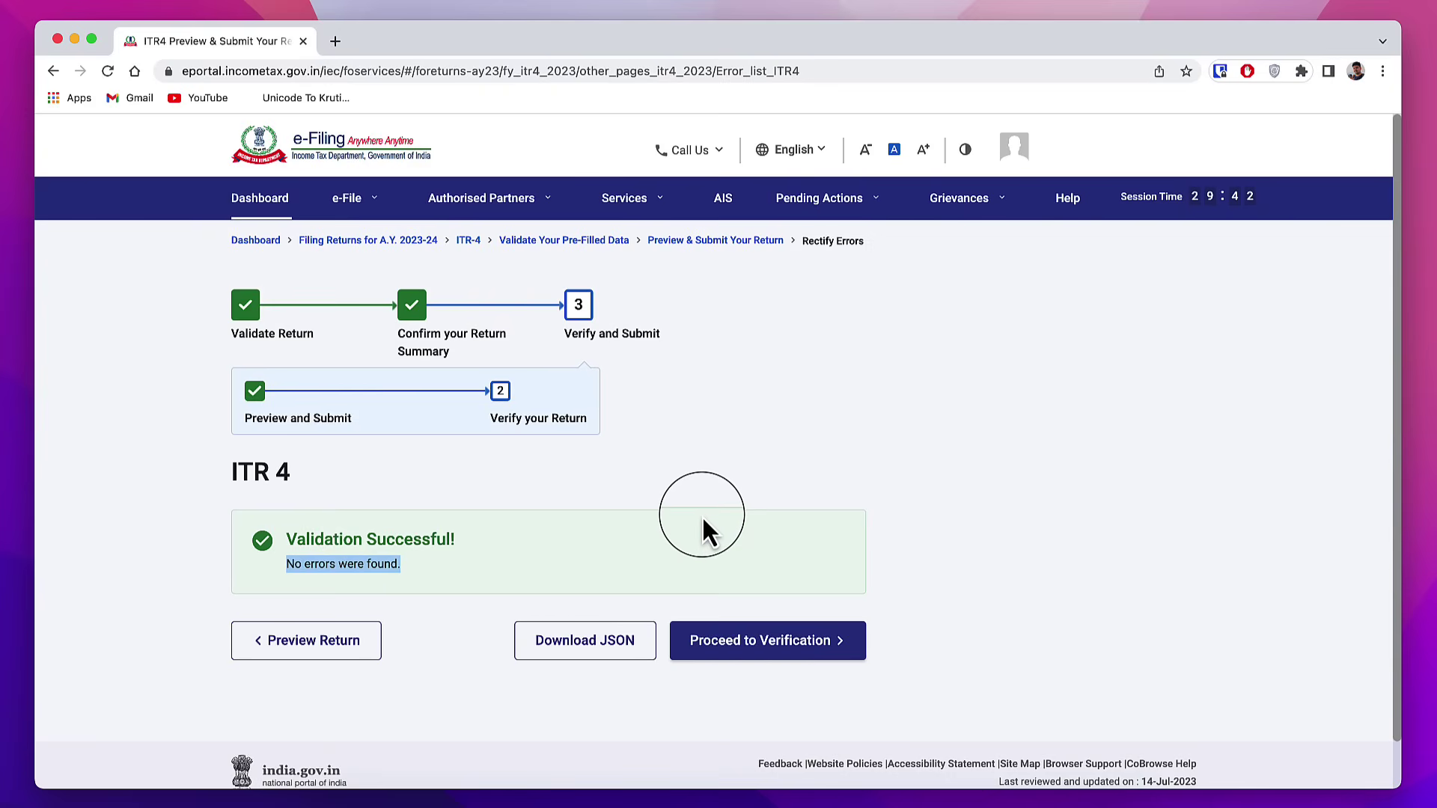
{"action": "left_click", "coordinate": [807, 651]}
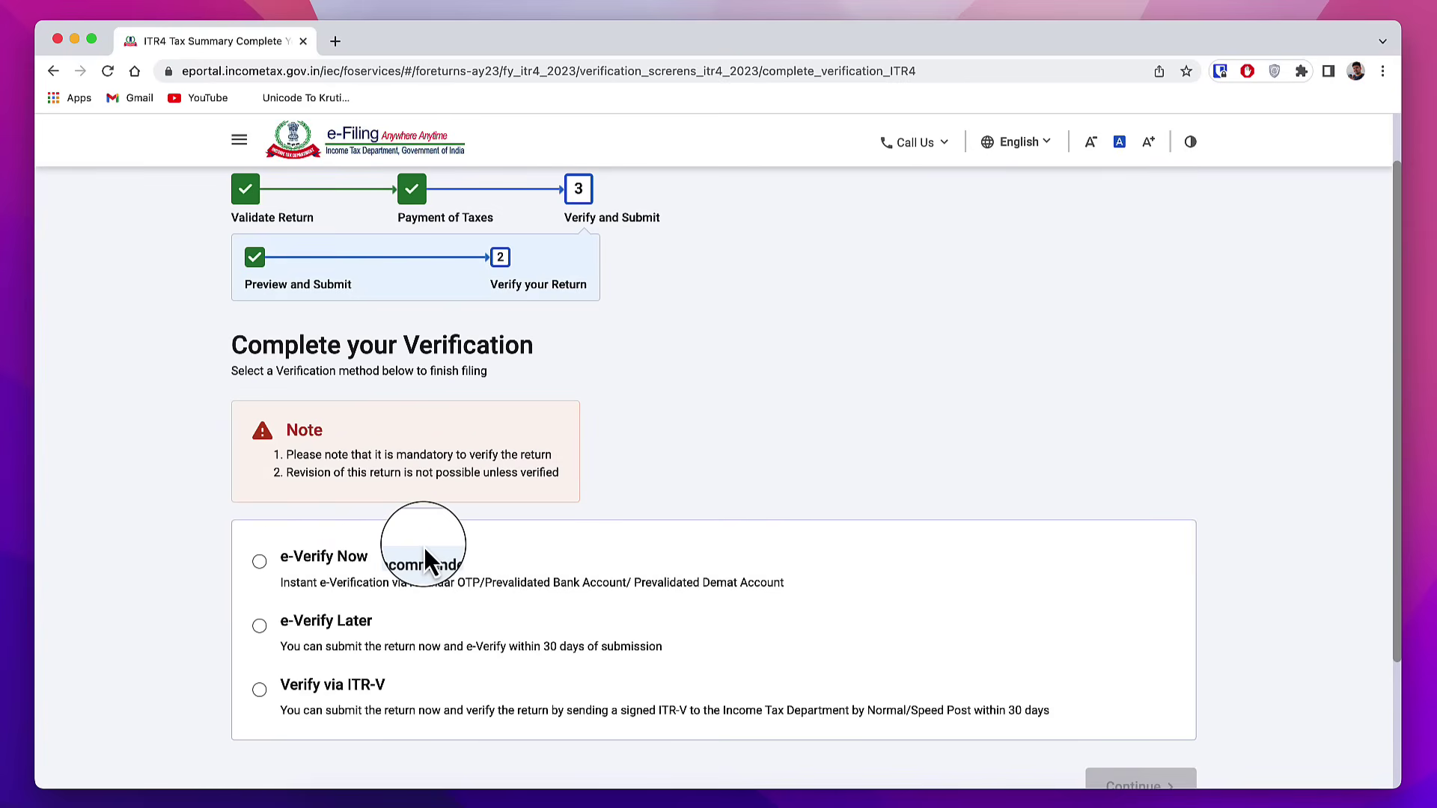
Step: E-verify the return now with an Aadhaar OTP to the linked mobile and submit it
{"action": "left_click", "coordinate": [254, 562]}
{"action": "scroll", "coordinate": [818, 674], "scroll_direction": "down", "scroll_amount": 1}
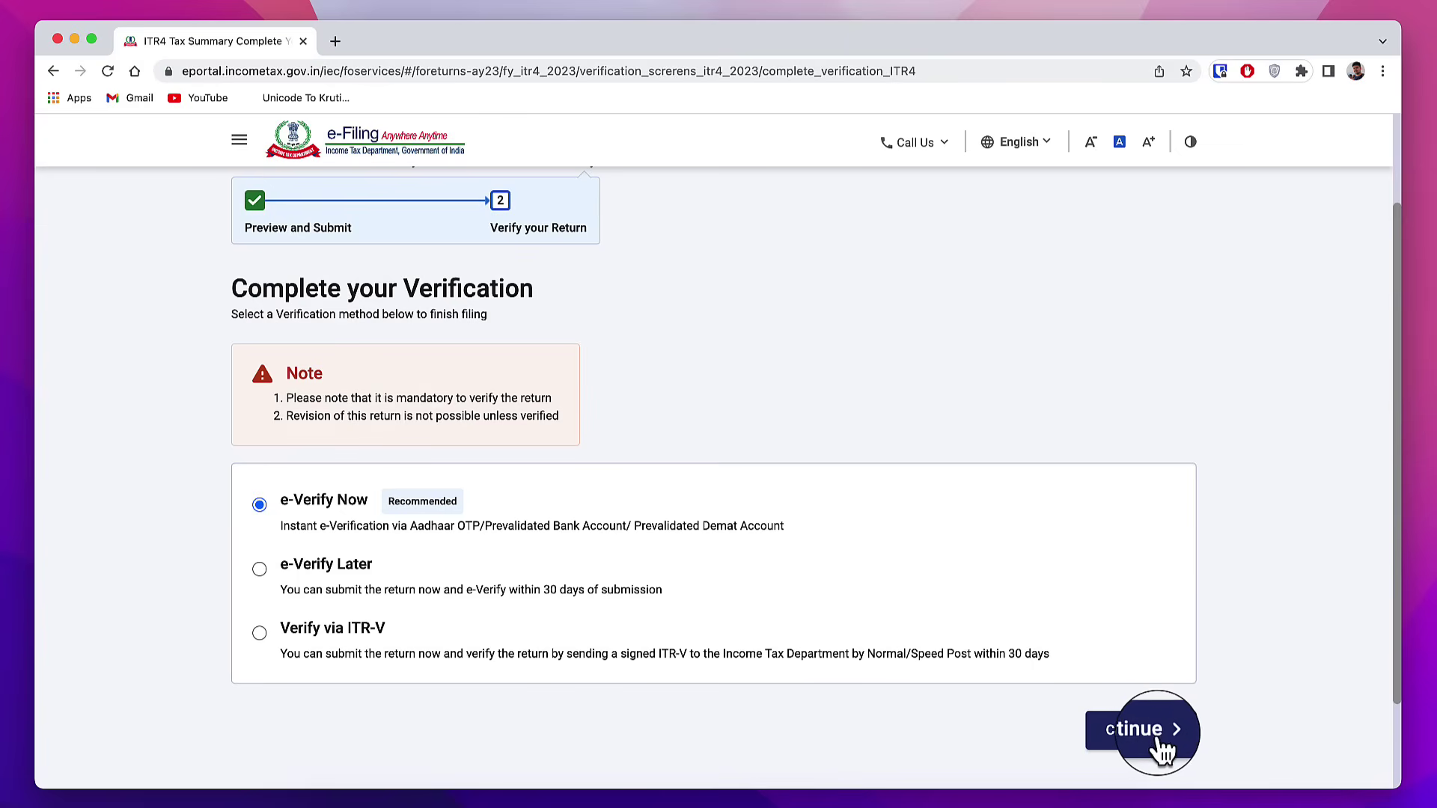
{"action": "left_click", "coordinate": [1142, 734]}
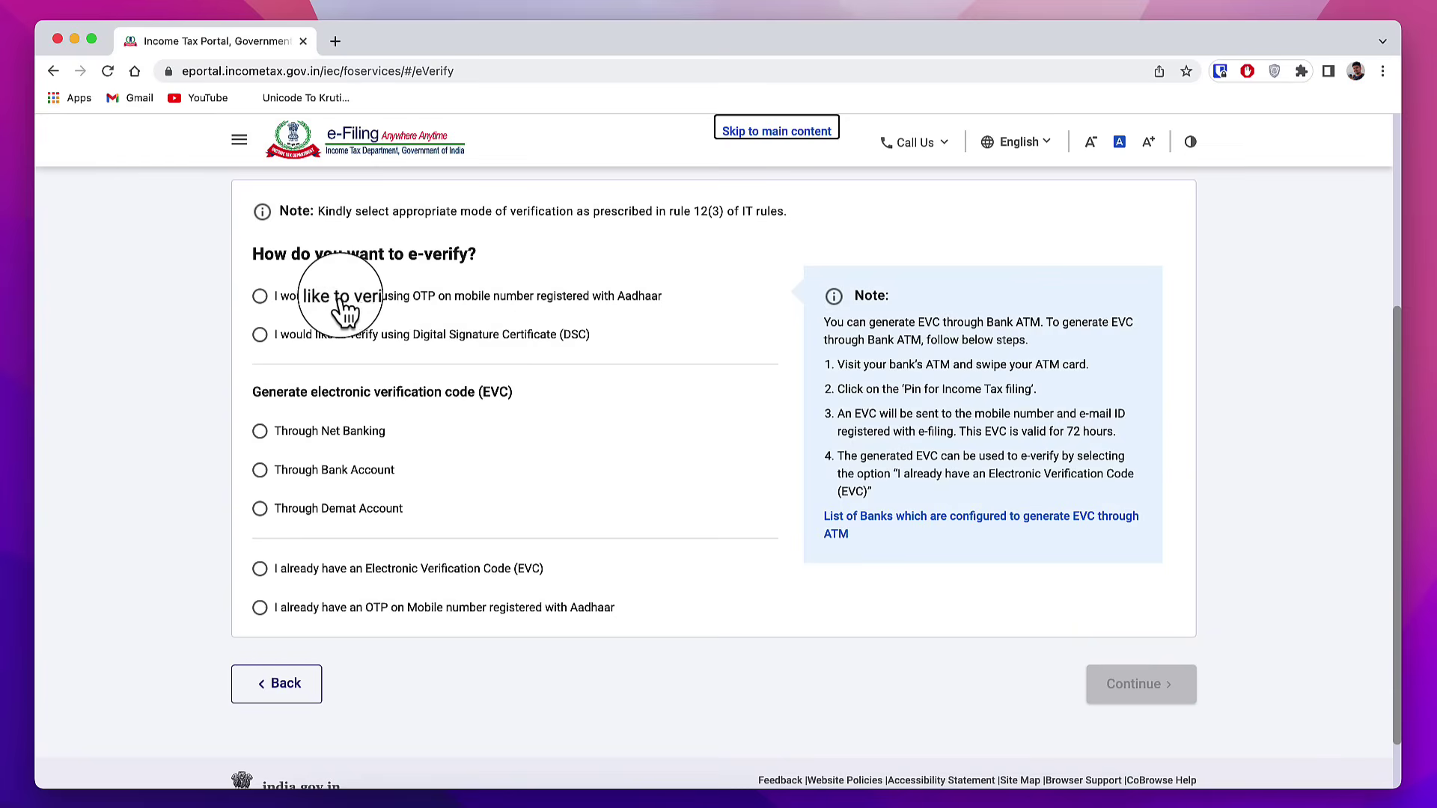
{"action": "left_click", "coordinate": [259, 297]}
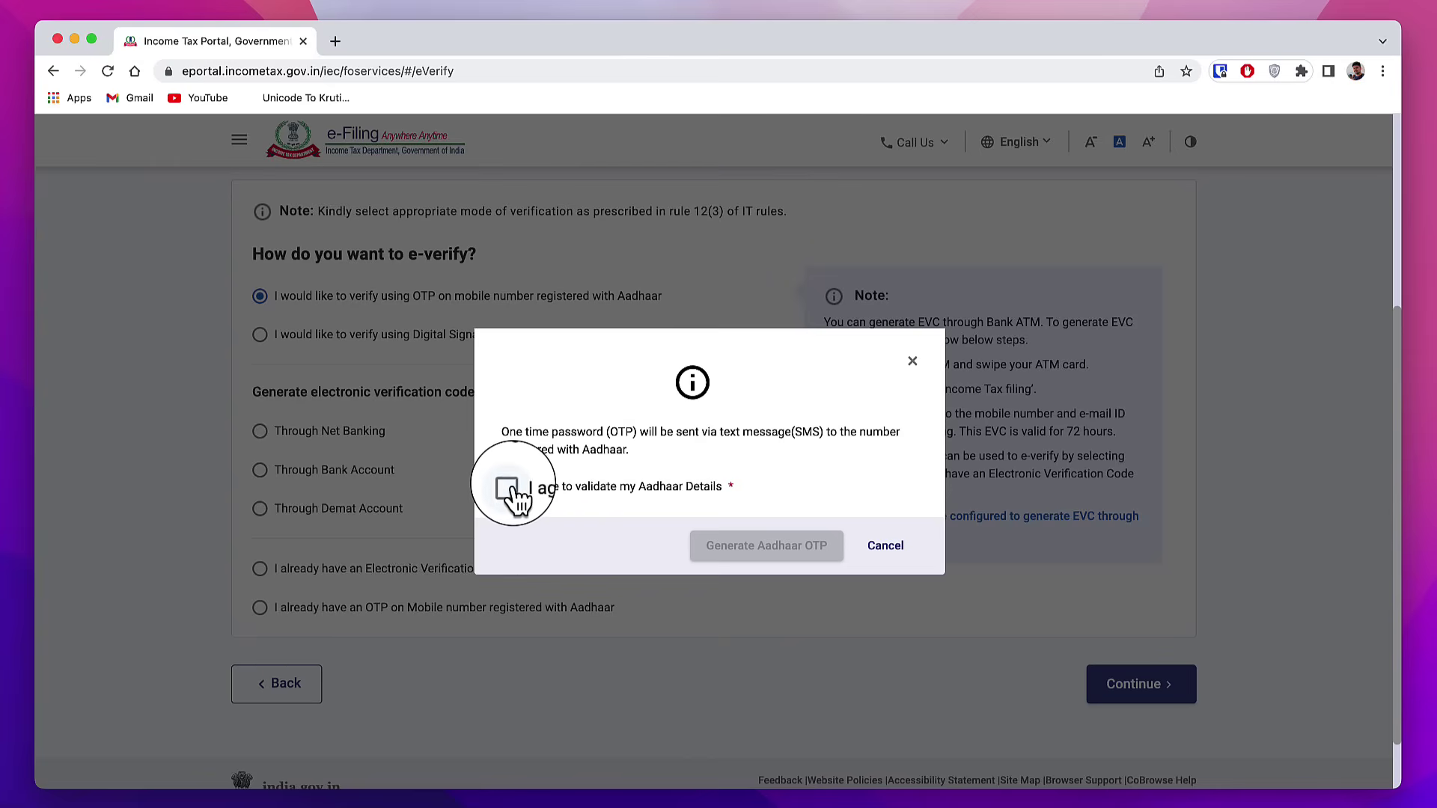
{"action": "left_click", "coordinate": [509, 488]}
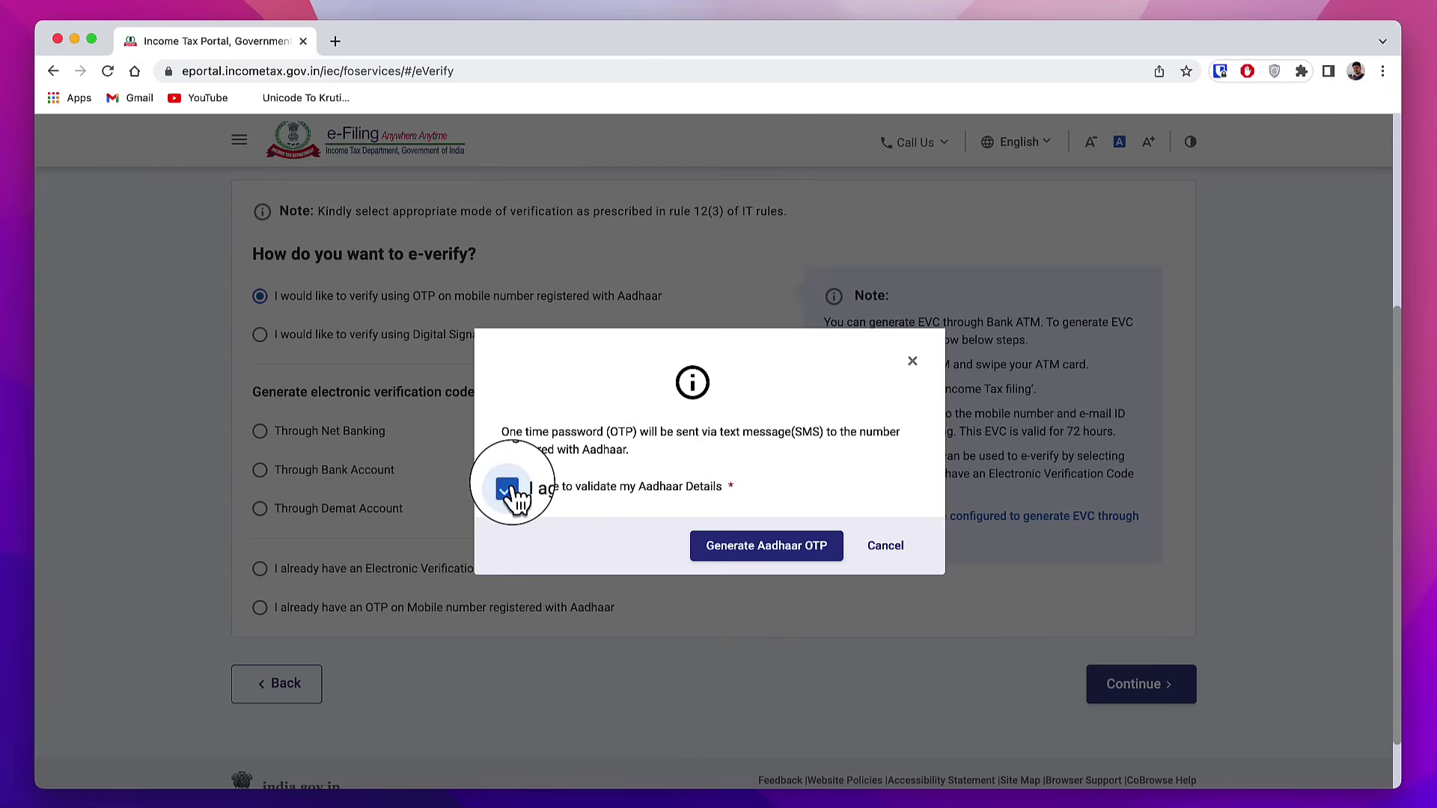
{"action": "left_click", "coordinate": [783, 562]}
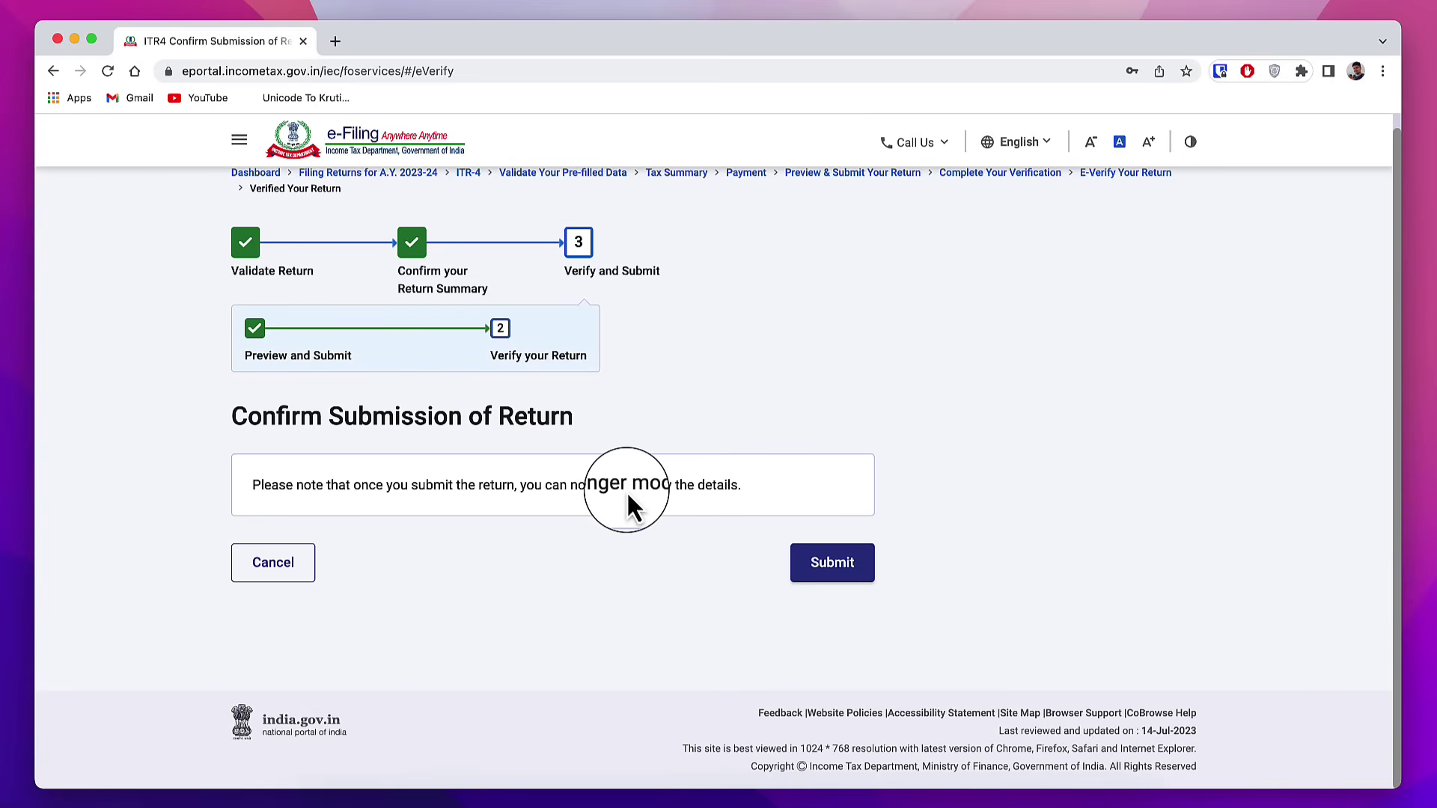
{"action": "left_click", "coordinate": [821, 565]}
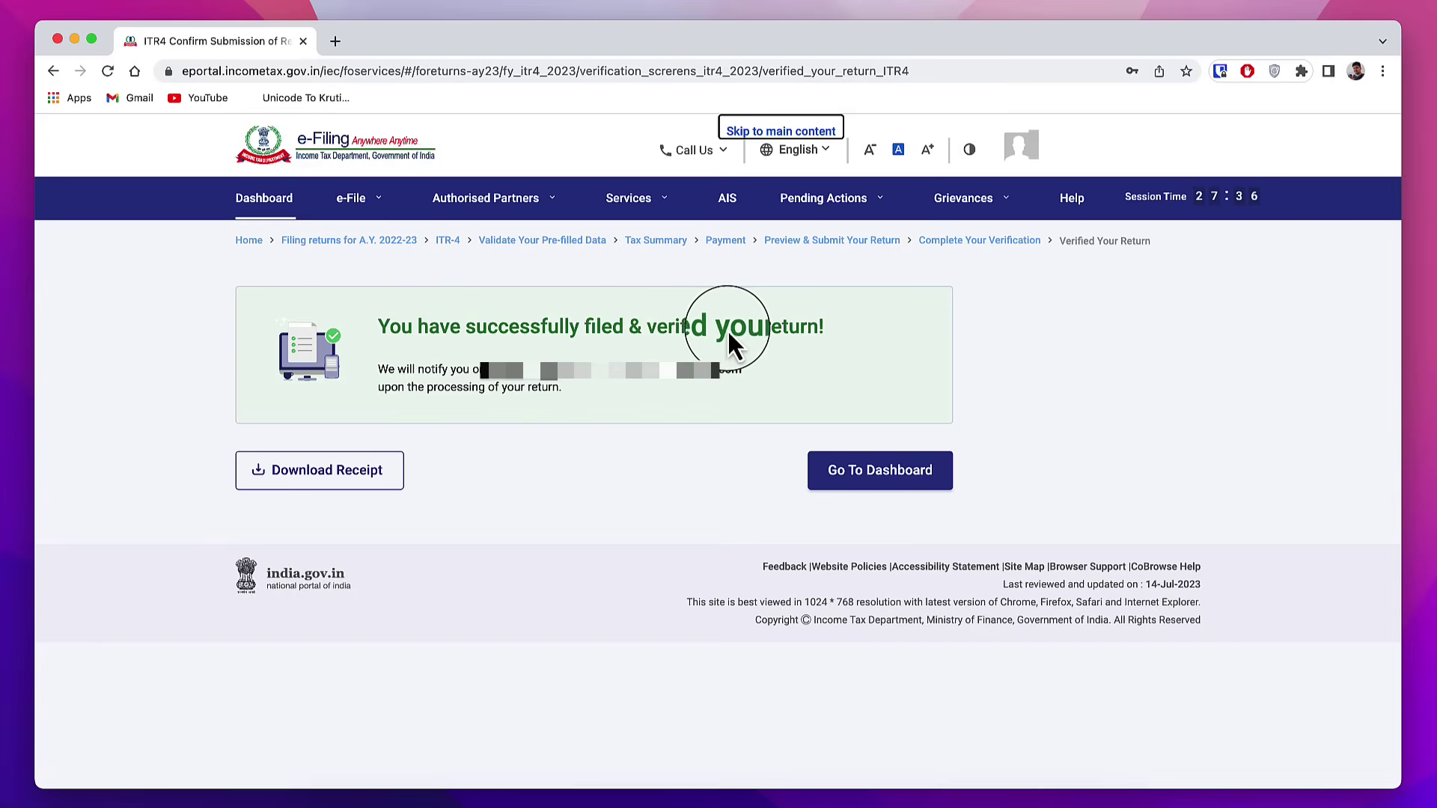
Step: Return to the dashboard and check the AY 2023-24 return is filed and verified
{"action": "left_click", "coordinate": [883, 492]}
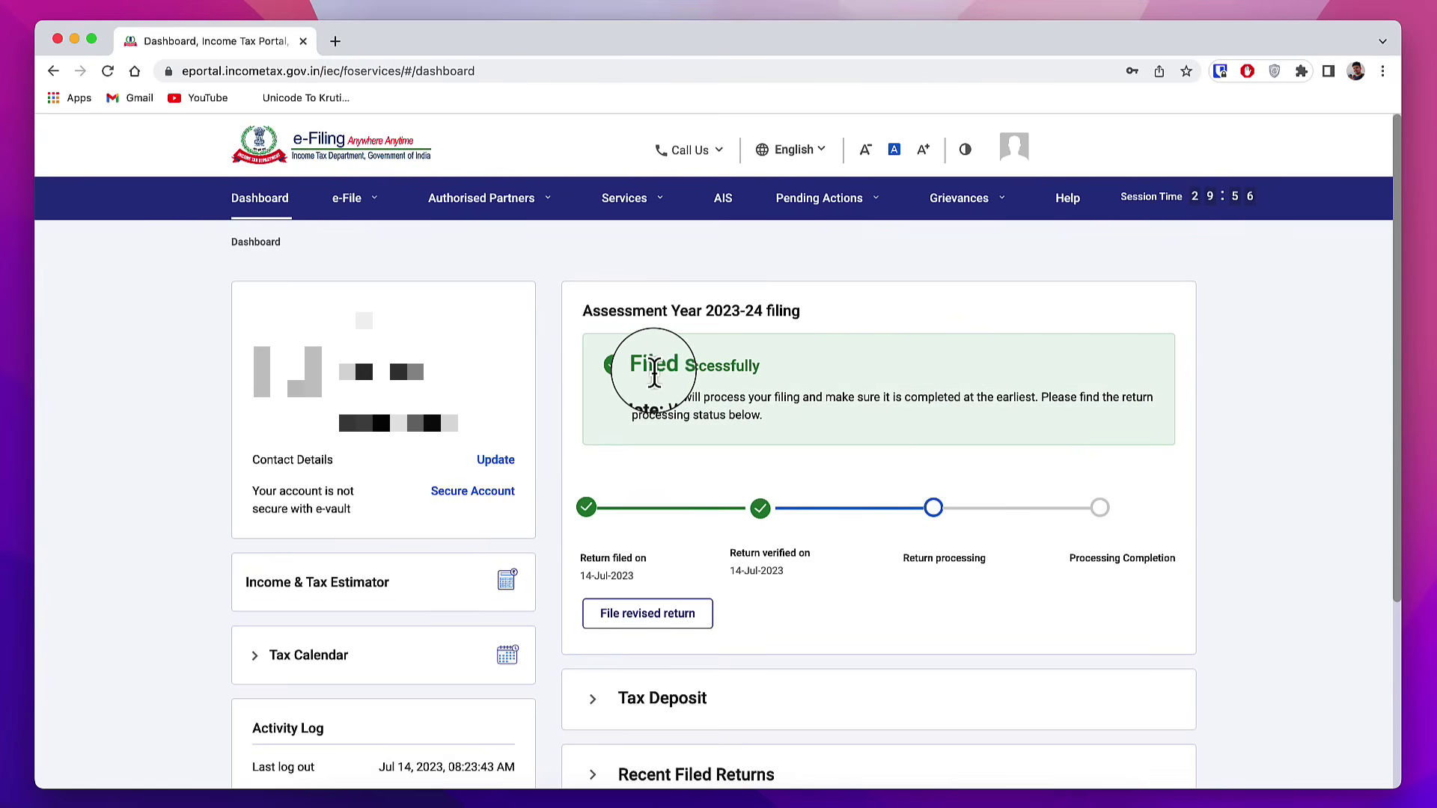
{"action": "left_click_drag", "start_coordinate": [661, 367], "coordinate": [765, 390]}
{"action": "left_click_drag", "start_coordinate": [761, 554], "coordinate": [996, 578]}
{"action": "left_click", "coordinate": [1258, 460]}
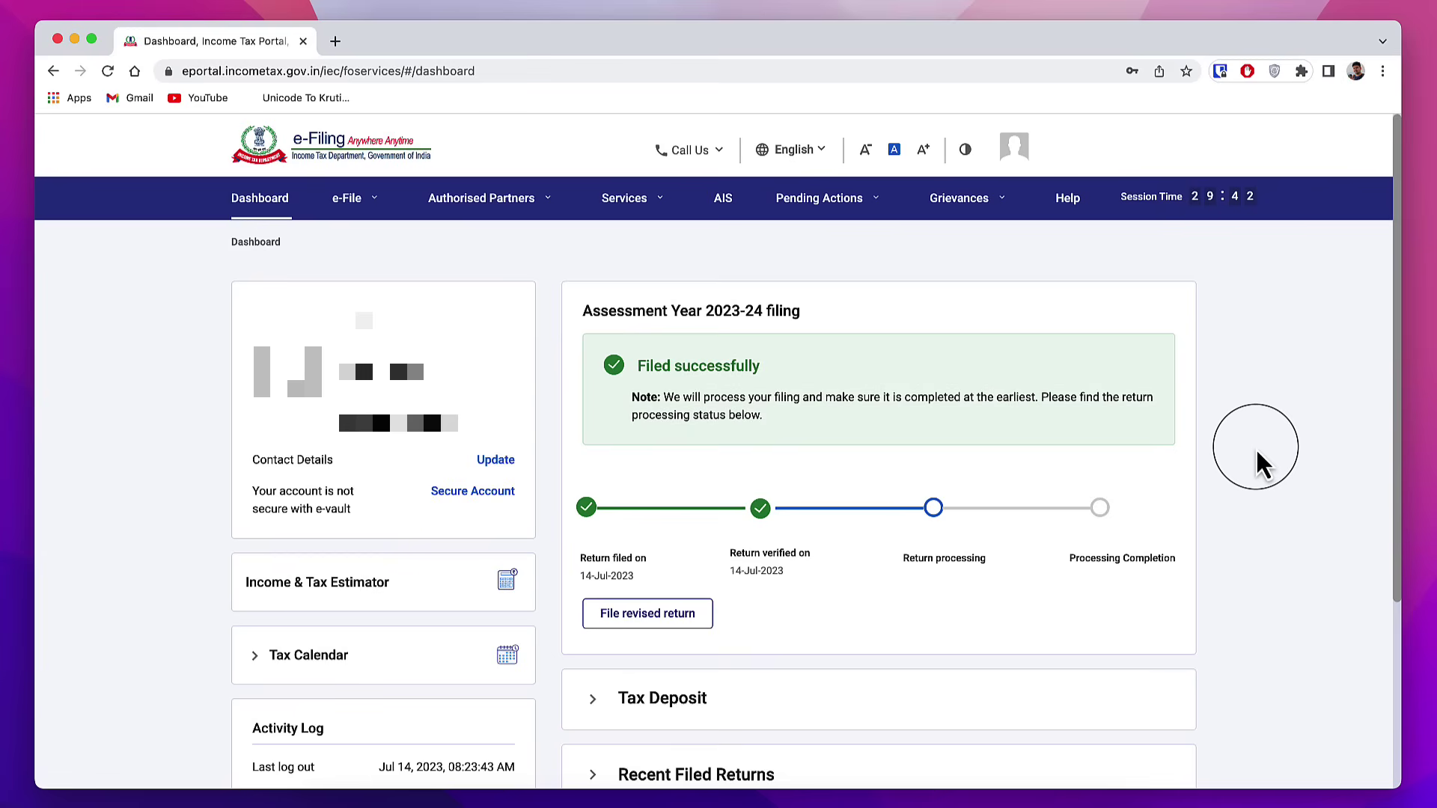
Step: From View Filed Returns, download the filed ITR-4 form and acknowledgement receipt PDFs
{"action": "left_click", "coordinate": [366, 210]}
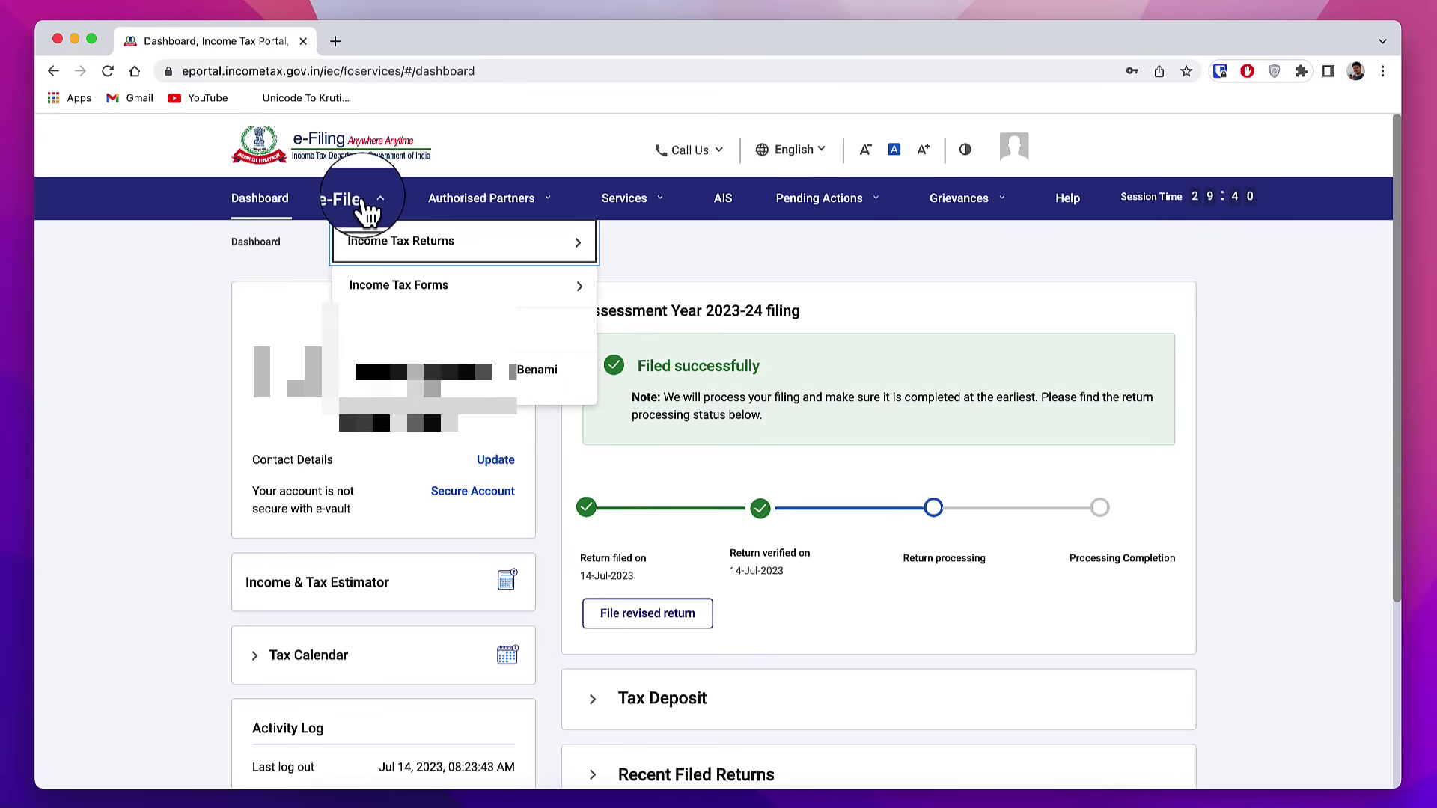
{"action": "mouse_move", "coordinate": [381, 254]}
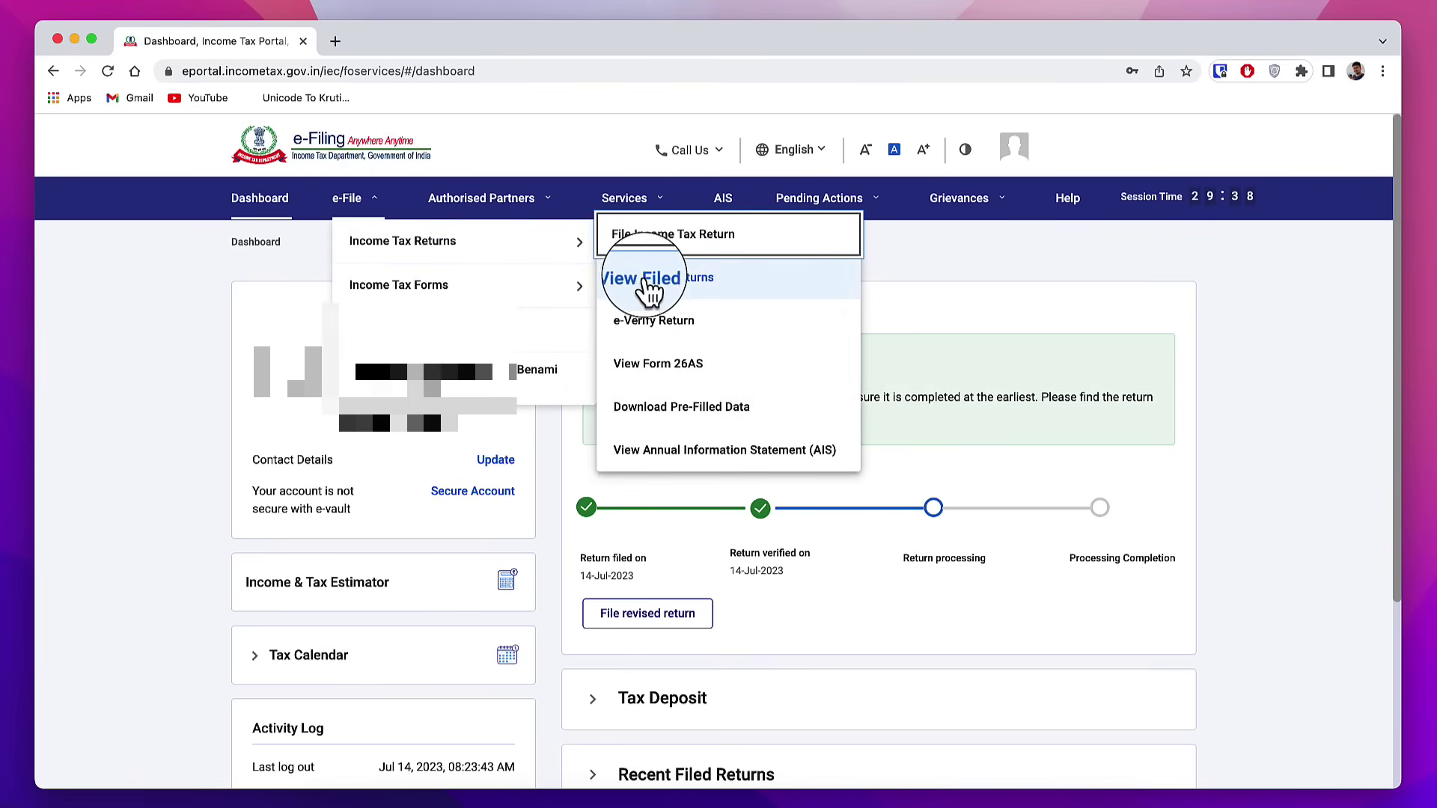
{"action": "left_click", "coordinate": [741, 293]}
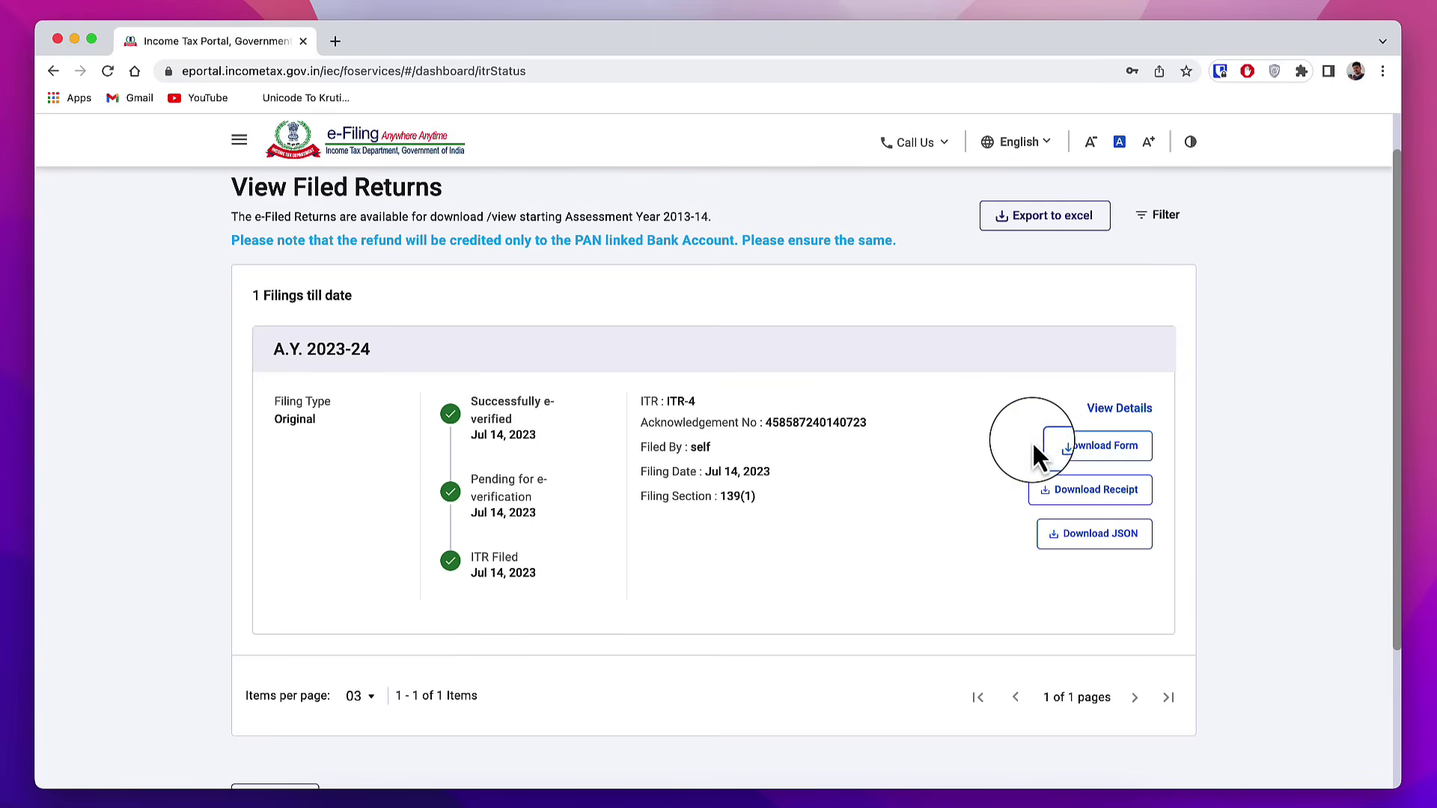
{"action": "left_click", "coordinate": [1097, 458]}
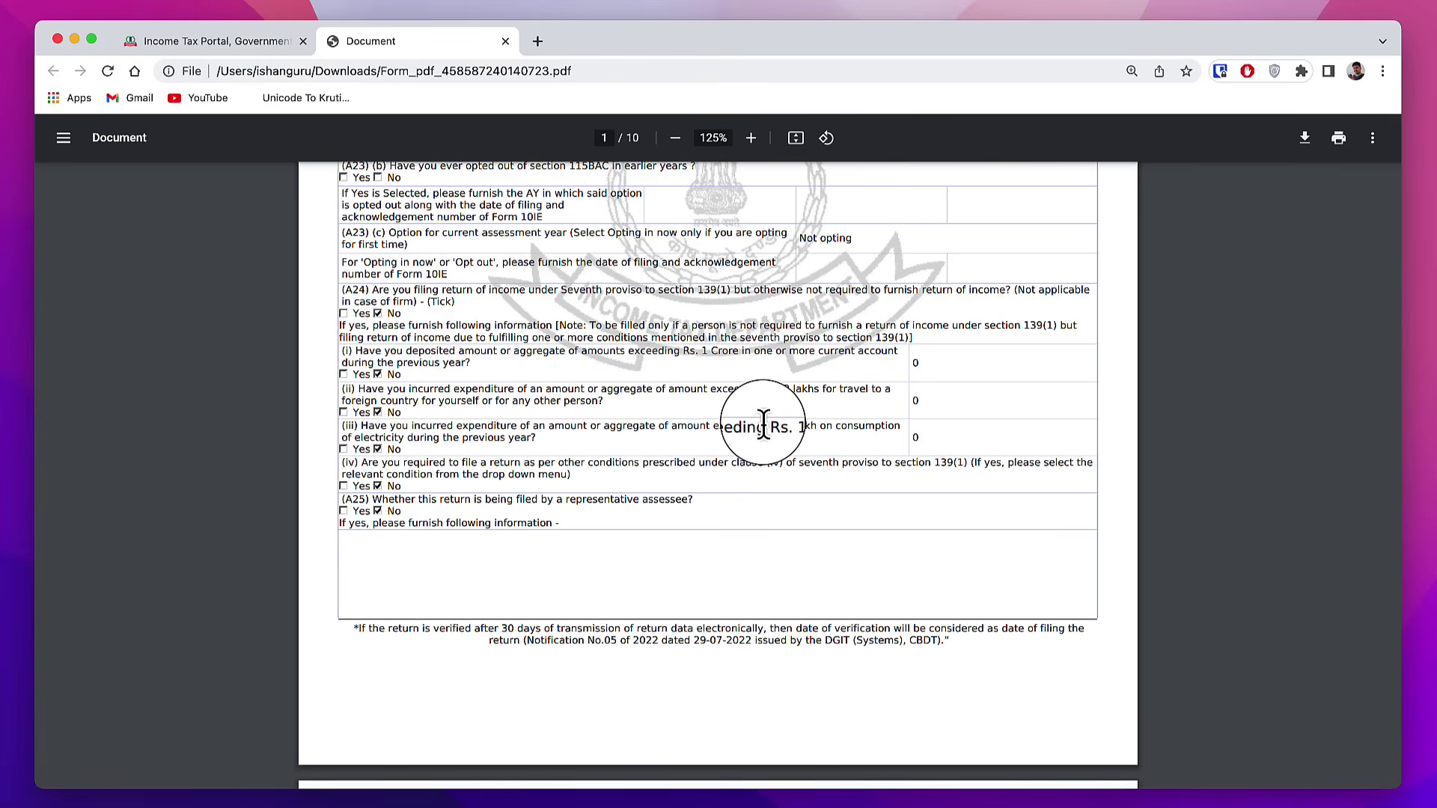
{"action": "key", "text": "super+w"}
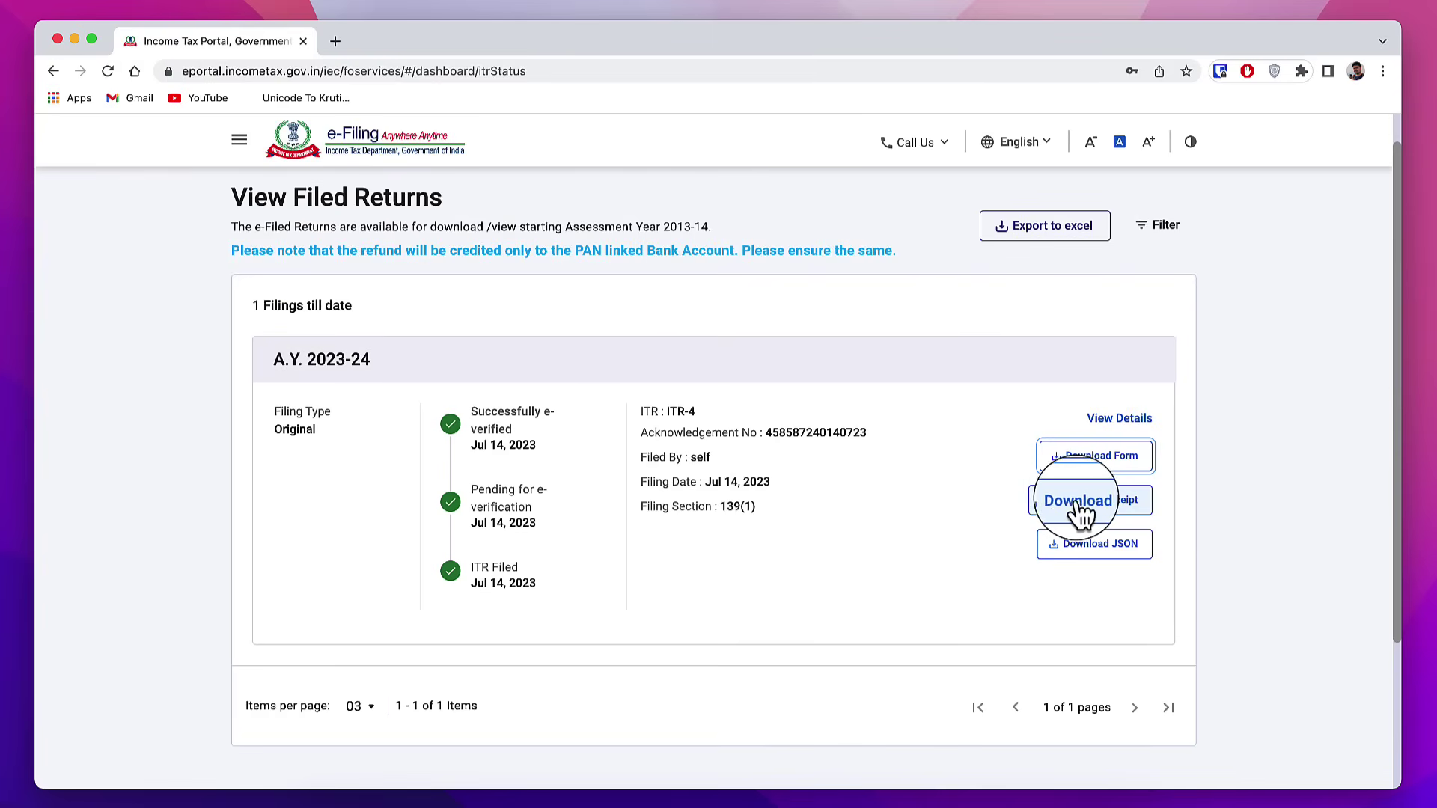
{"action": "left_click", "coordinate": [1103, 515]}
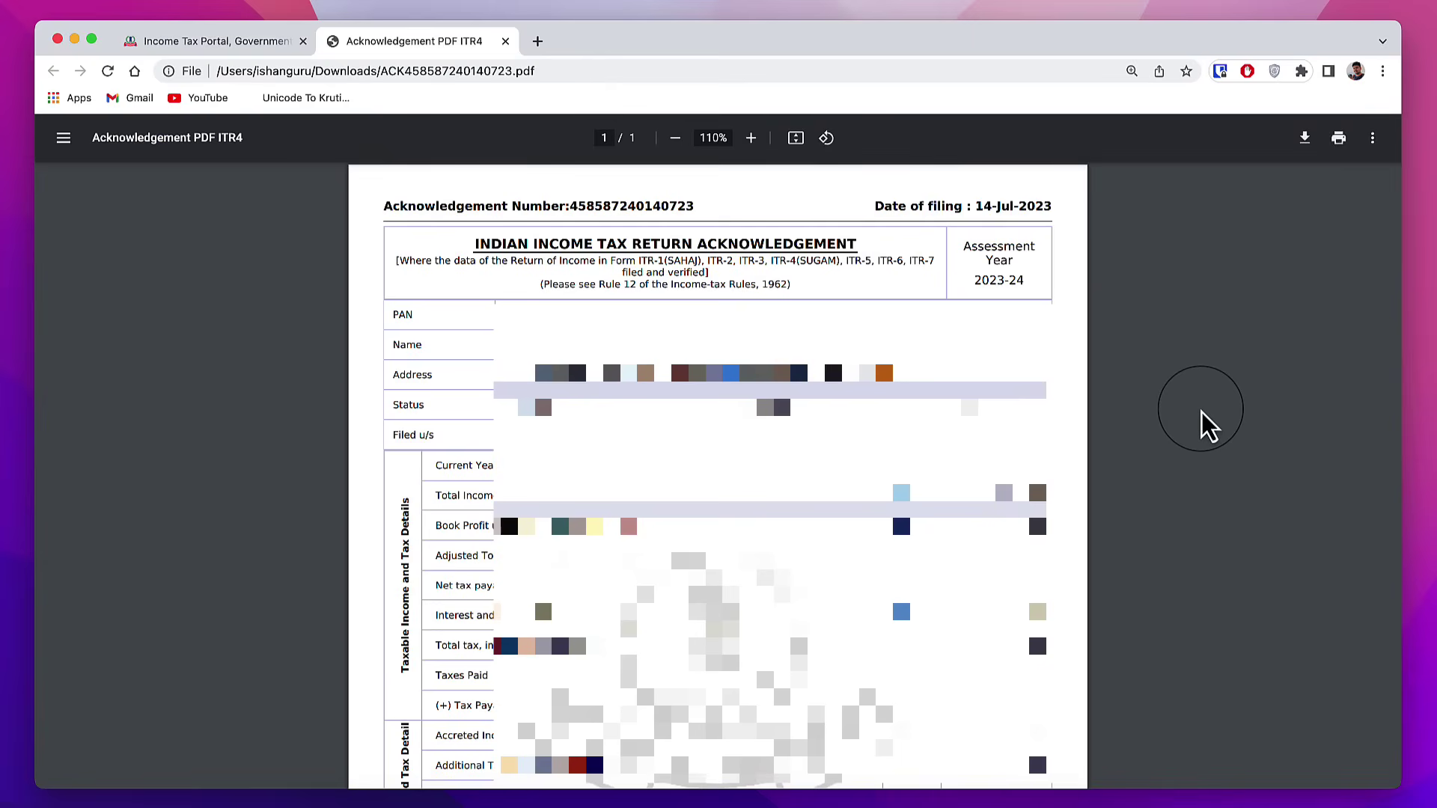
{"action": "key", "text": "super+w"}
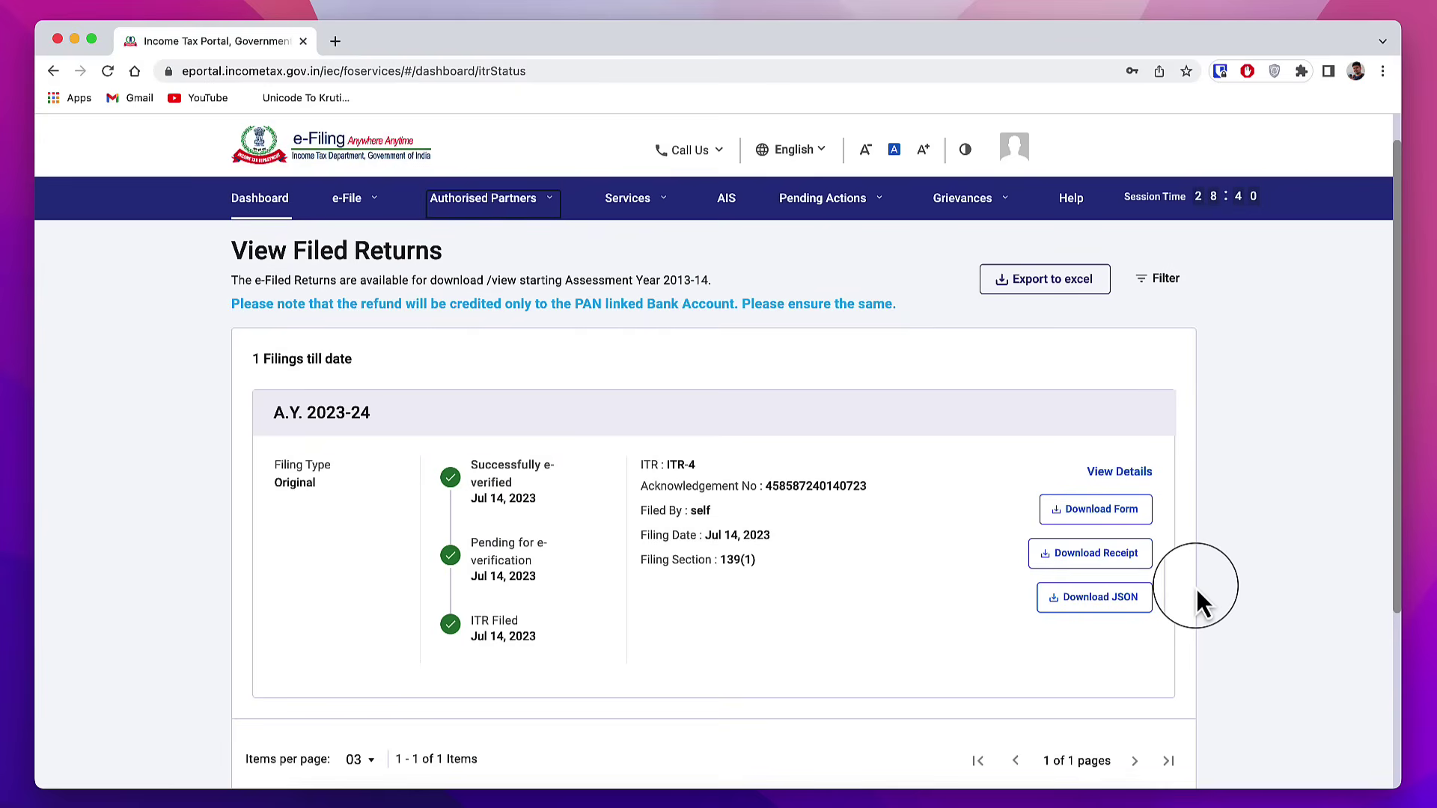